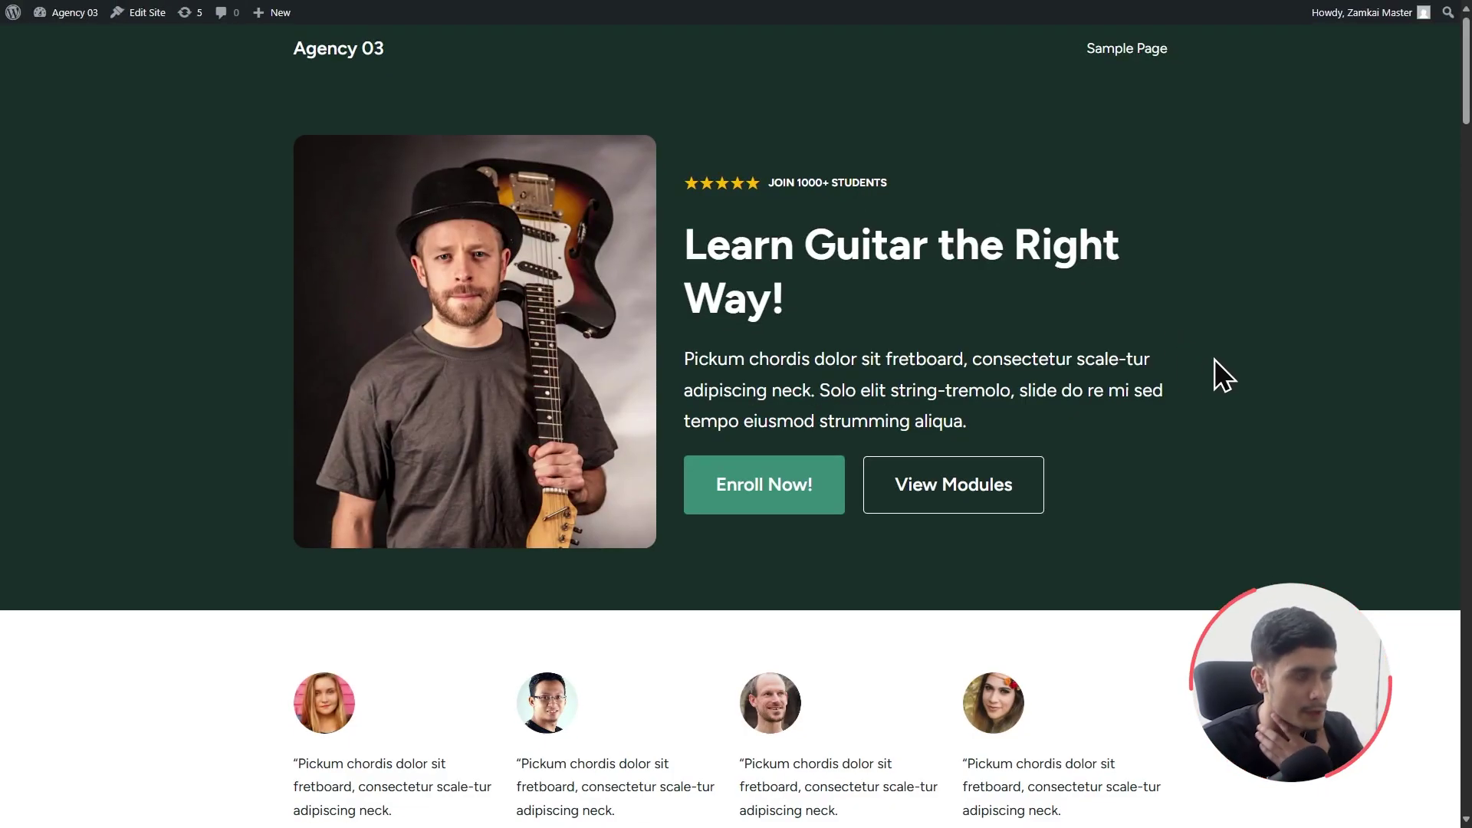
Look over the Agency 03 guitar-course homepage, then go to the WordPress admin Dashboard.
{"action": "scroll", "coordinate": [1243, 401], "scroll_direction": "down", "scroll_amount": 4}
{"action": "scroll", "coordinate": [1249, 417], "scroll_direction": "down", "scroll_amount": 4}
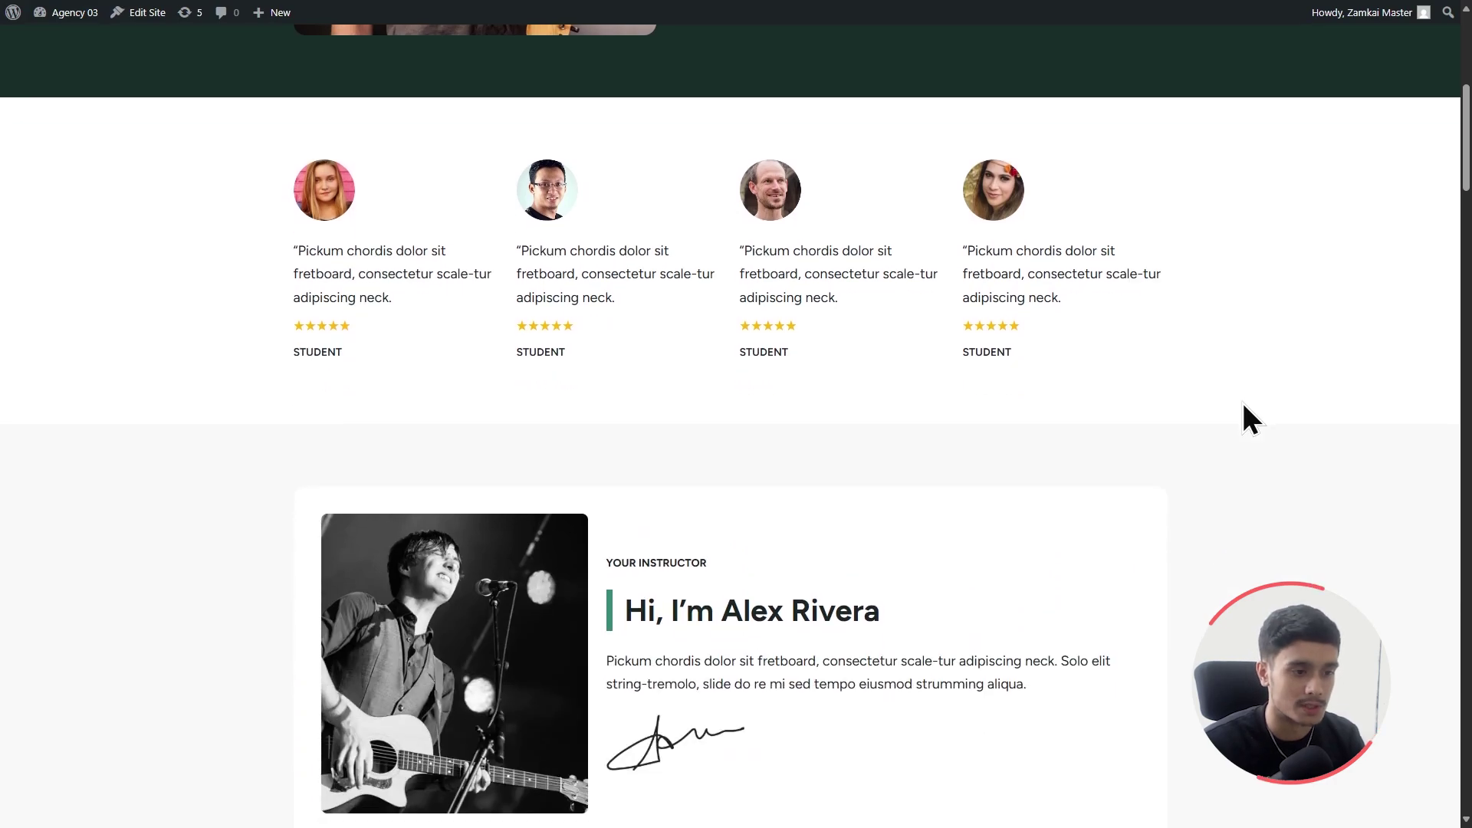
{"action": "scroll", "coordinate": [1248, 535], "scroll_direction": "up", "scroll_amount": 8}
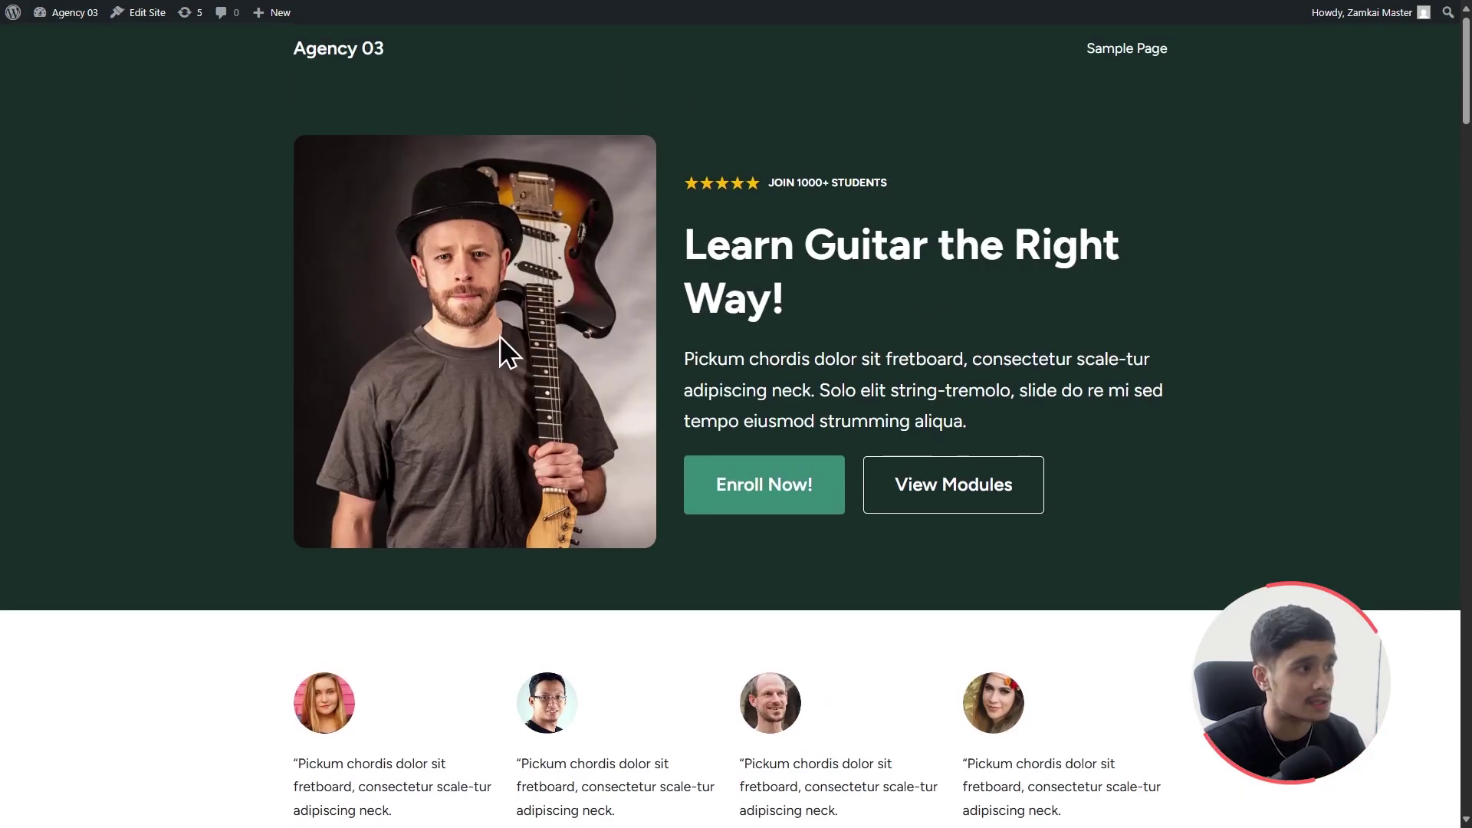
{"action": "left_click", "coordinate": [39, 20]}
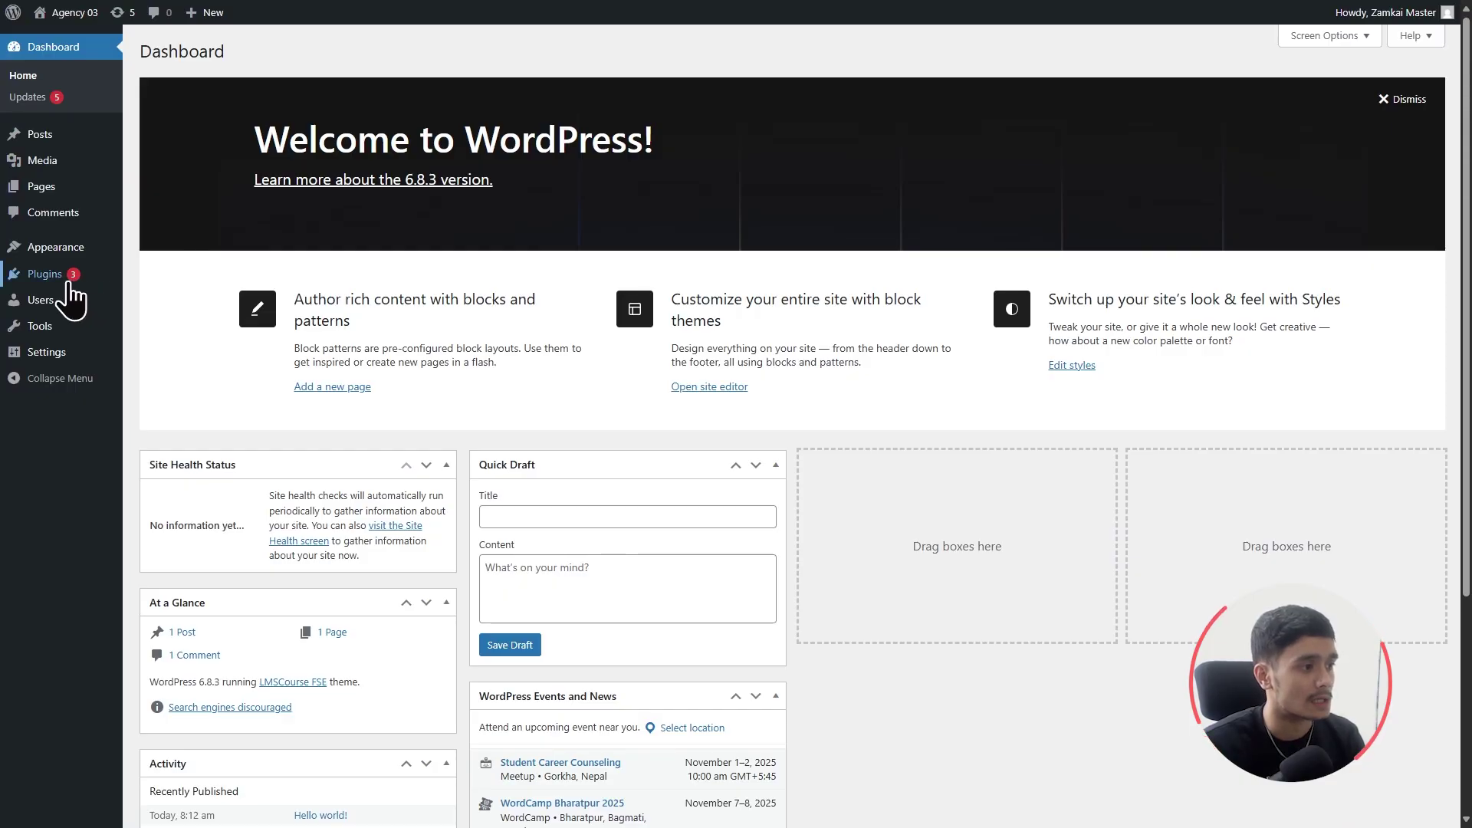
Find 'masteriyo LMS' in the plugin directory, then install and activate Masteriyo LMS.
{"action": "mouse_move", "coordinate": [69, 279]}
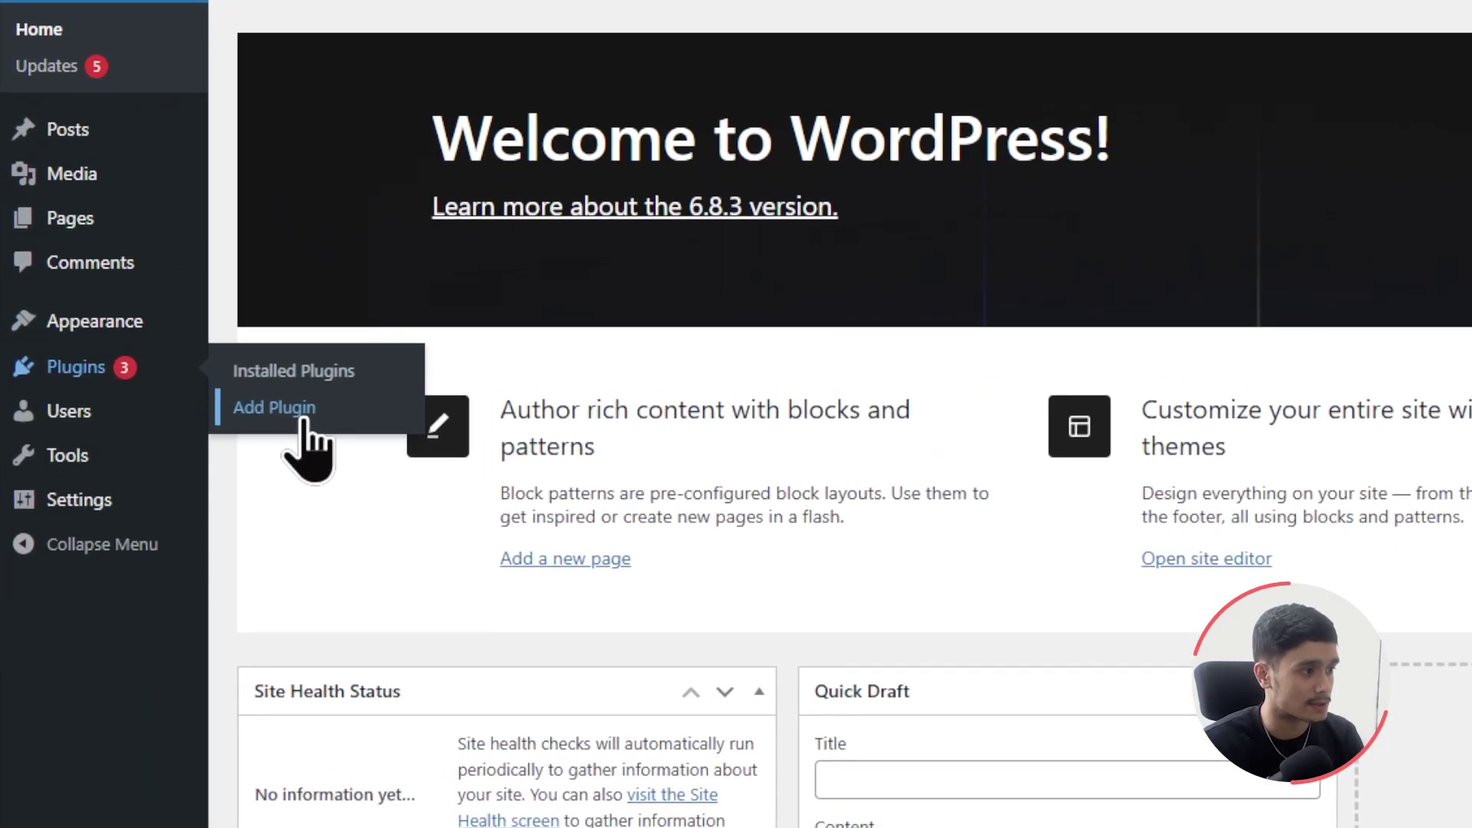
{"action": "left_click", "coordinate": [306, 422]}
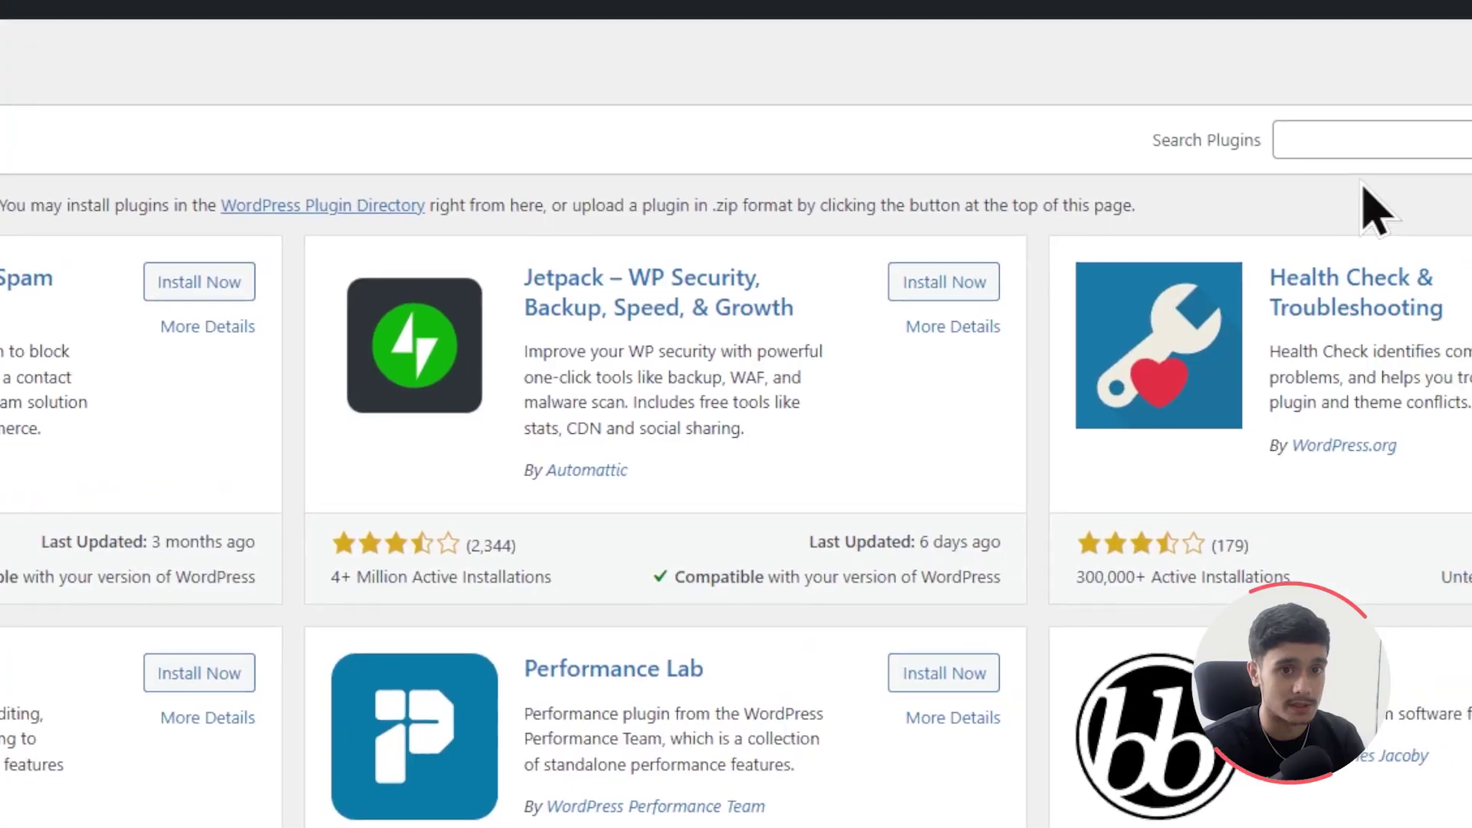
{"action": "left_click", "coordinate": [1111, 162]}
{"action": "type", "text": "masteriyo LMS"}
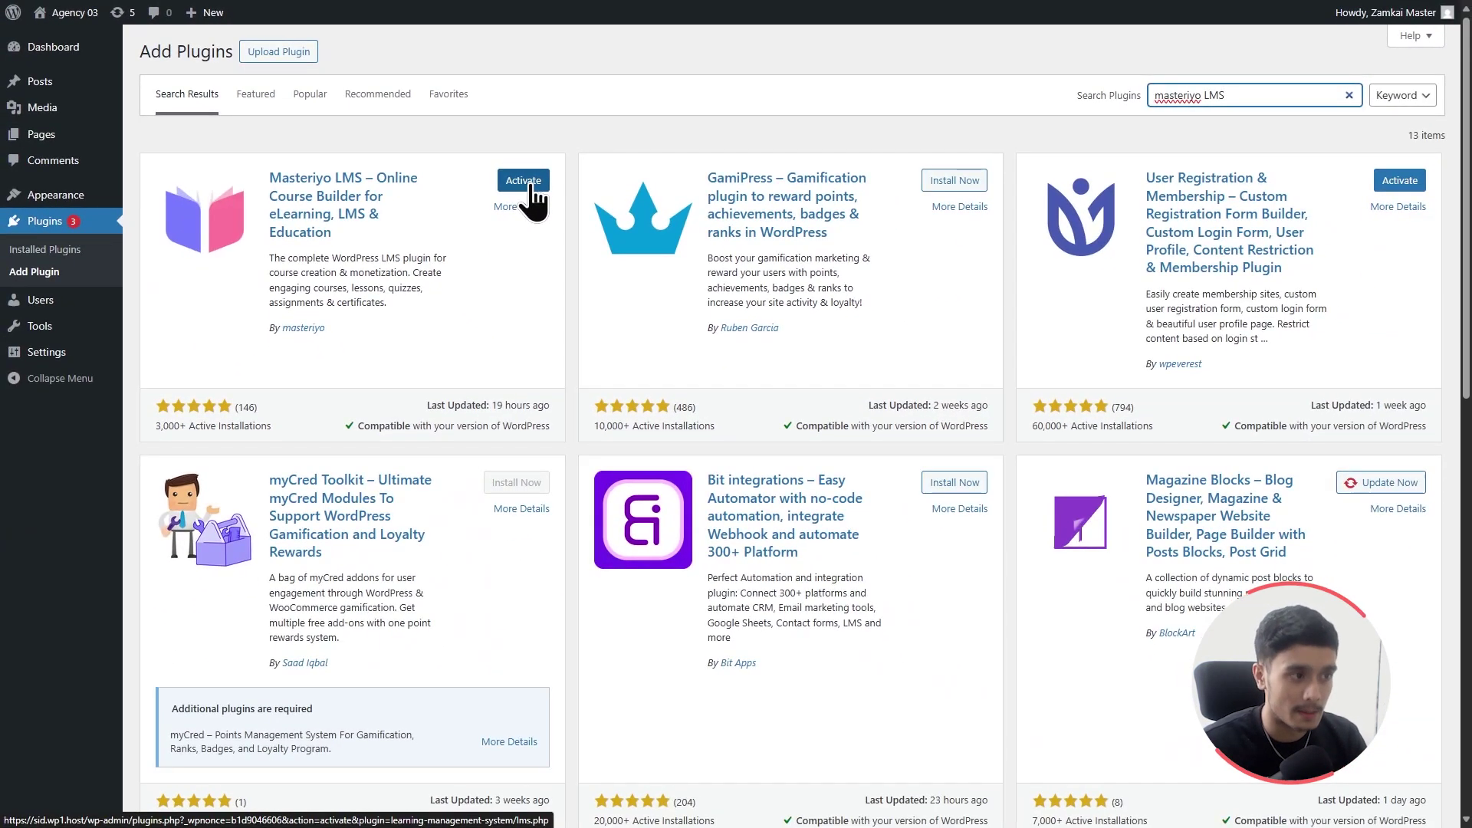
{"action": "left_click", "coordinate": [529, 187]}
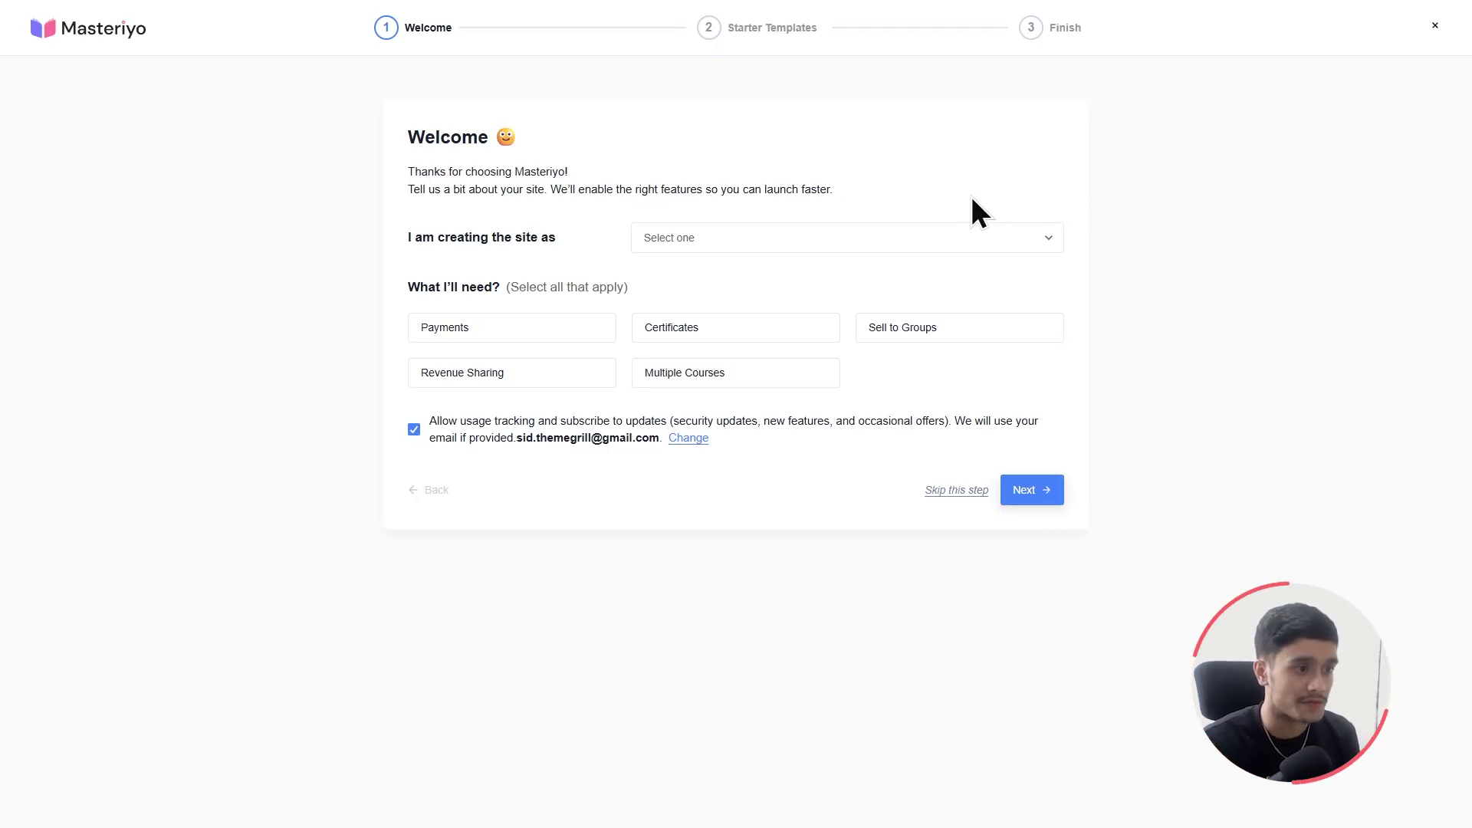
Set the site type to Solo Creator with Payments and Multiple Courses features, then continue.
{"action": "left_click", "coordinate": [730, 237]}
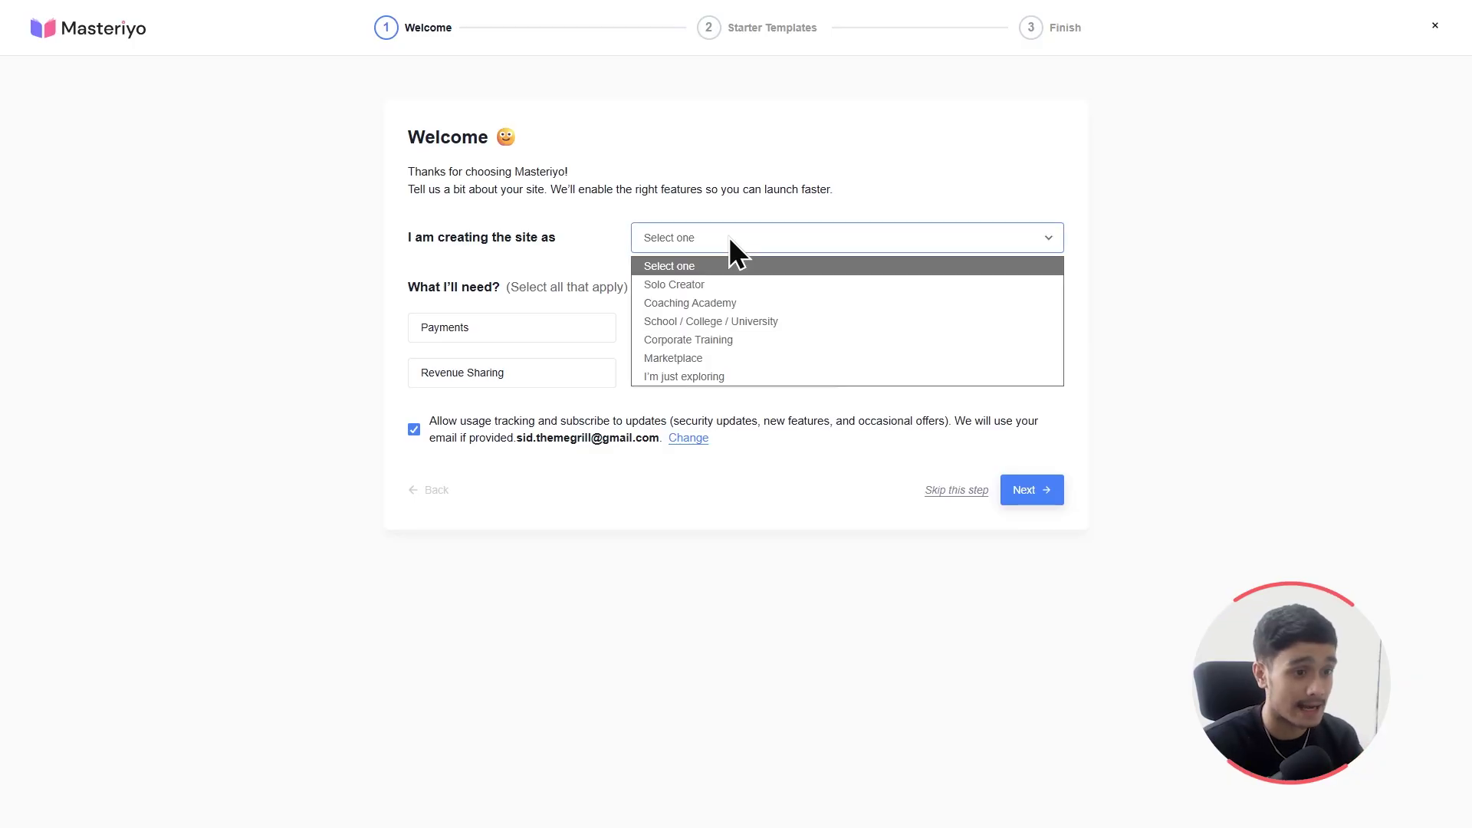
{"action": "left_click", "coordinate": [724, 285]}
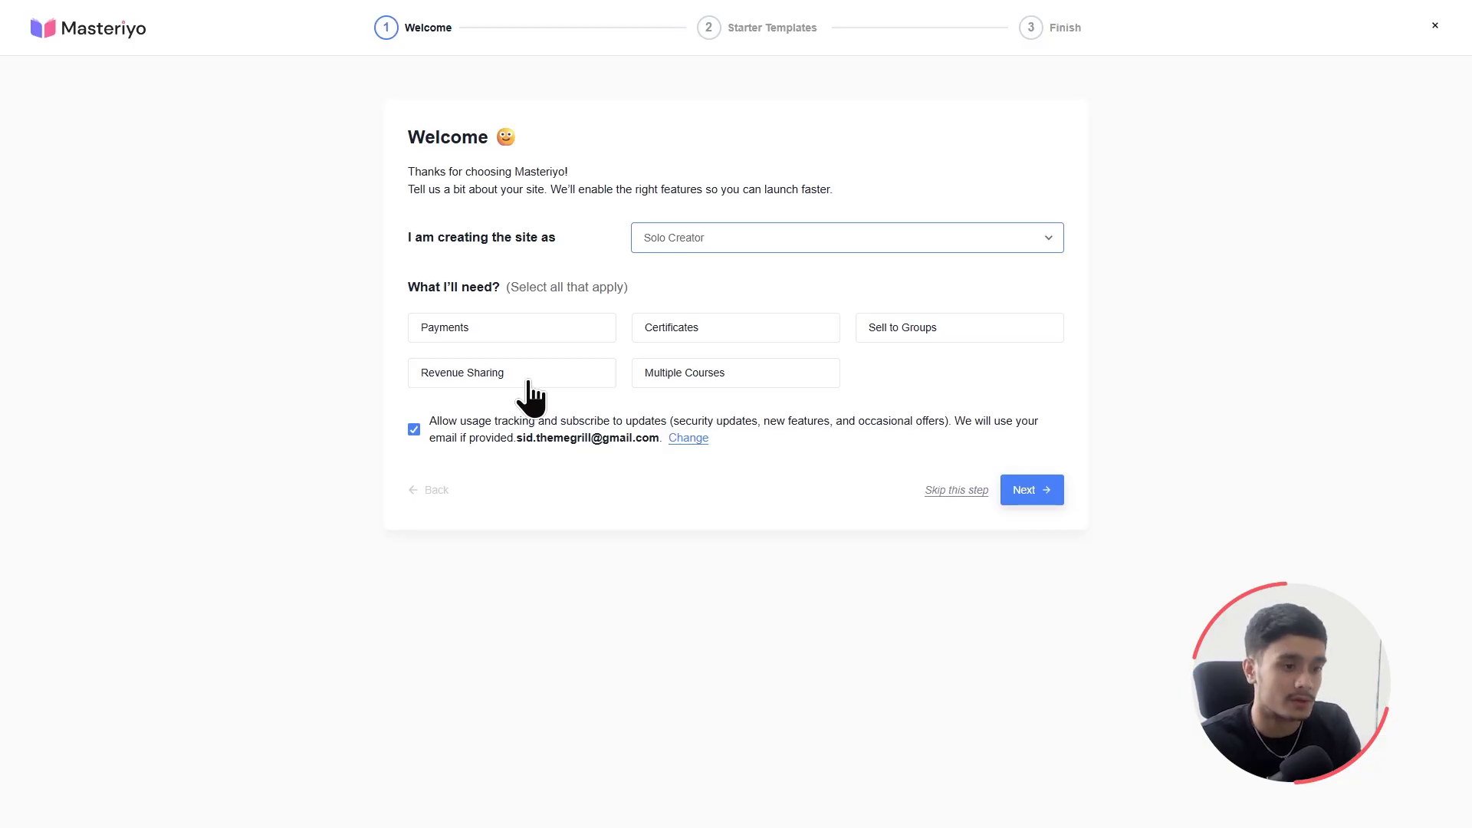
{"action": "left_click", "coordinate": [799, 378]}
{"action": "left_click", "coordinate": [521, 337]}
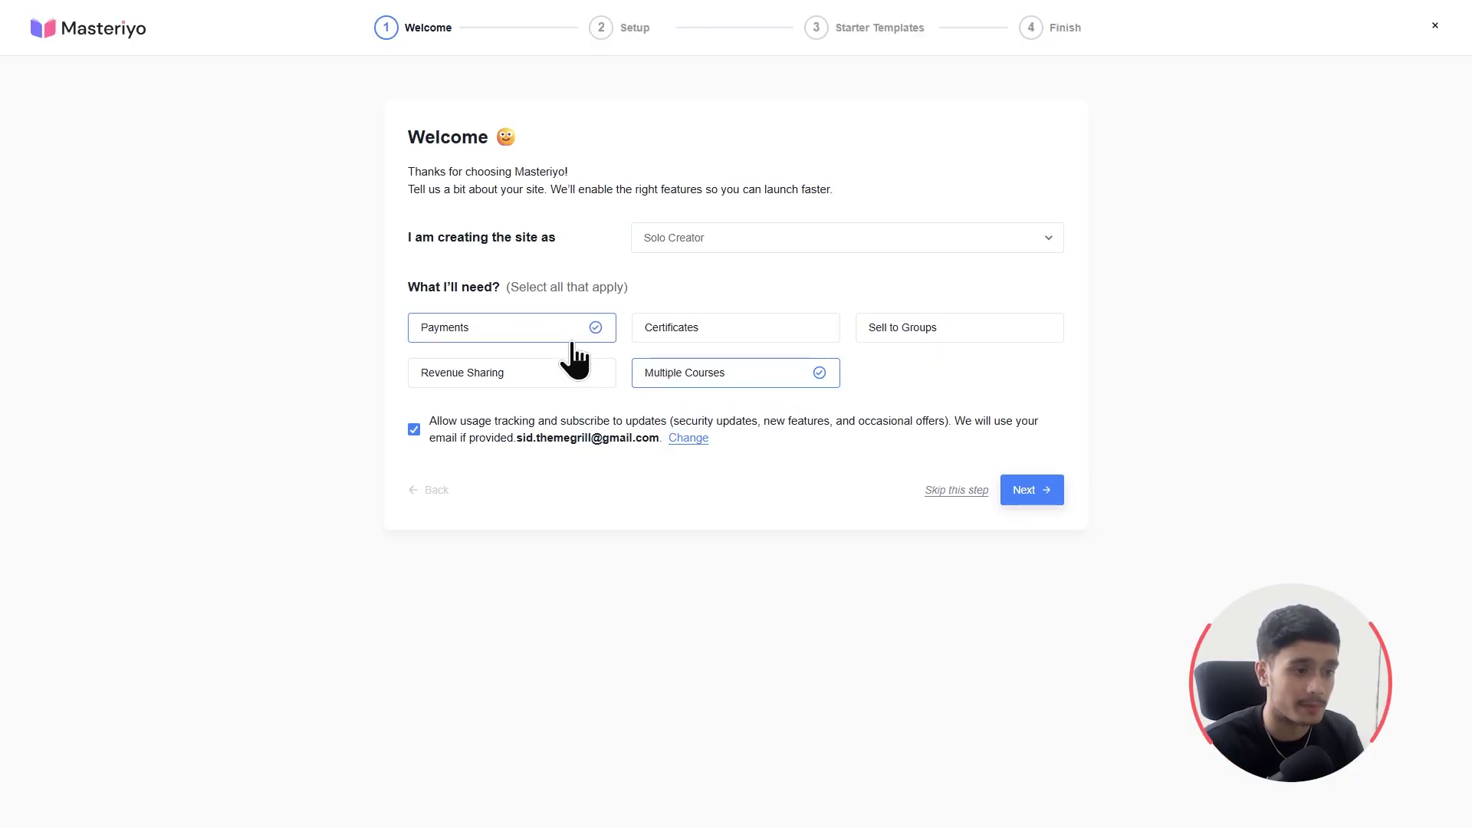
{"action": "left_click", "coordinate": [1027, 491]}
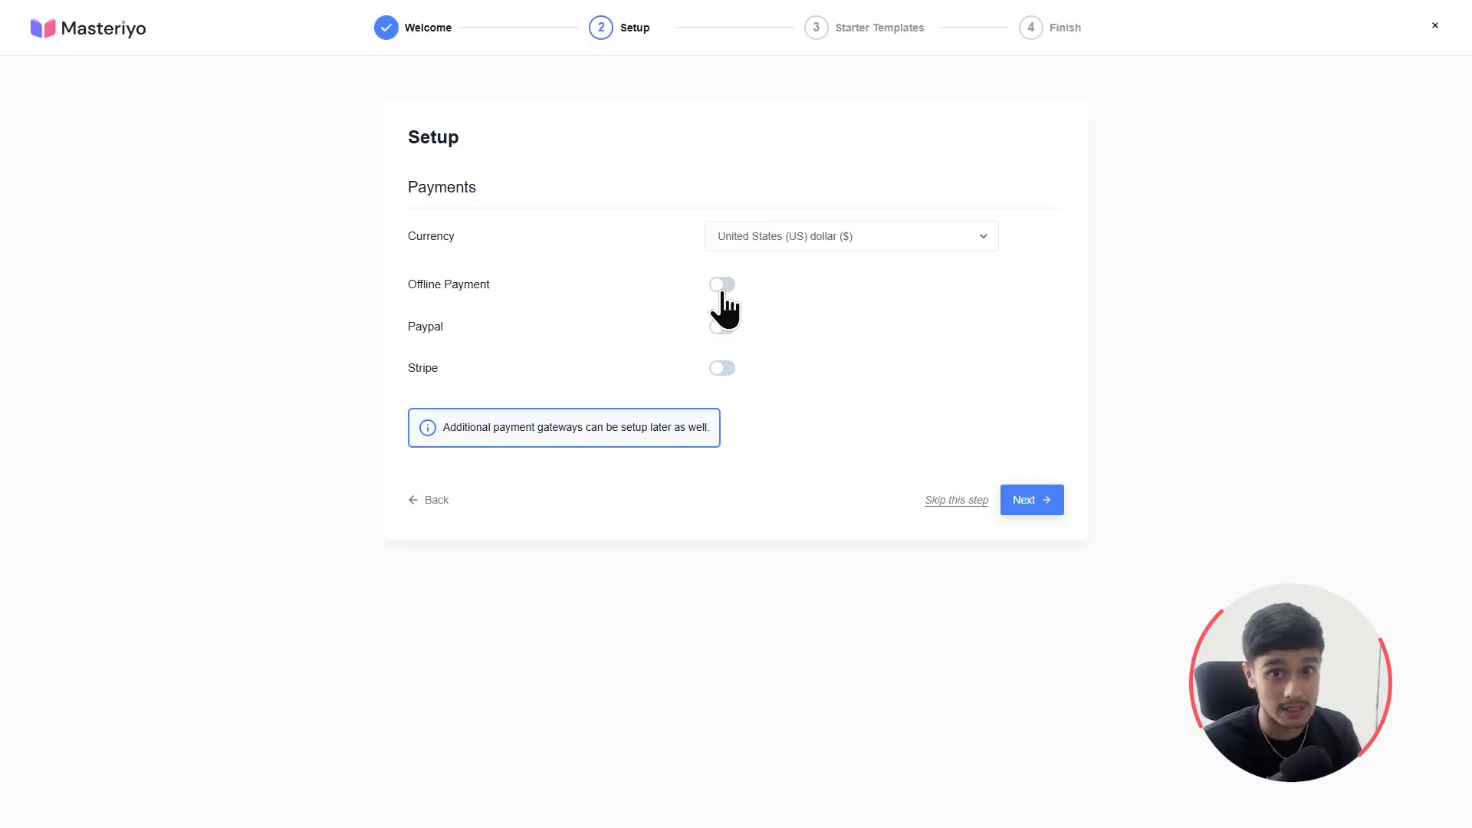
Keep US dollar currency and enable Offline Payment and PayPal, entering the PayPal email.
{"action": "left_click", "coordinate": [790, 239]}
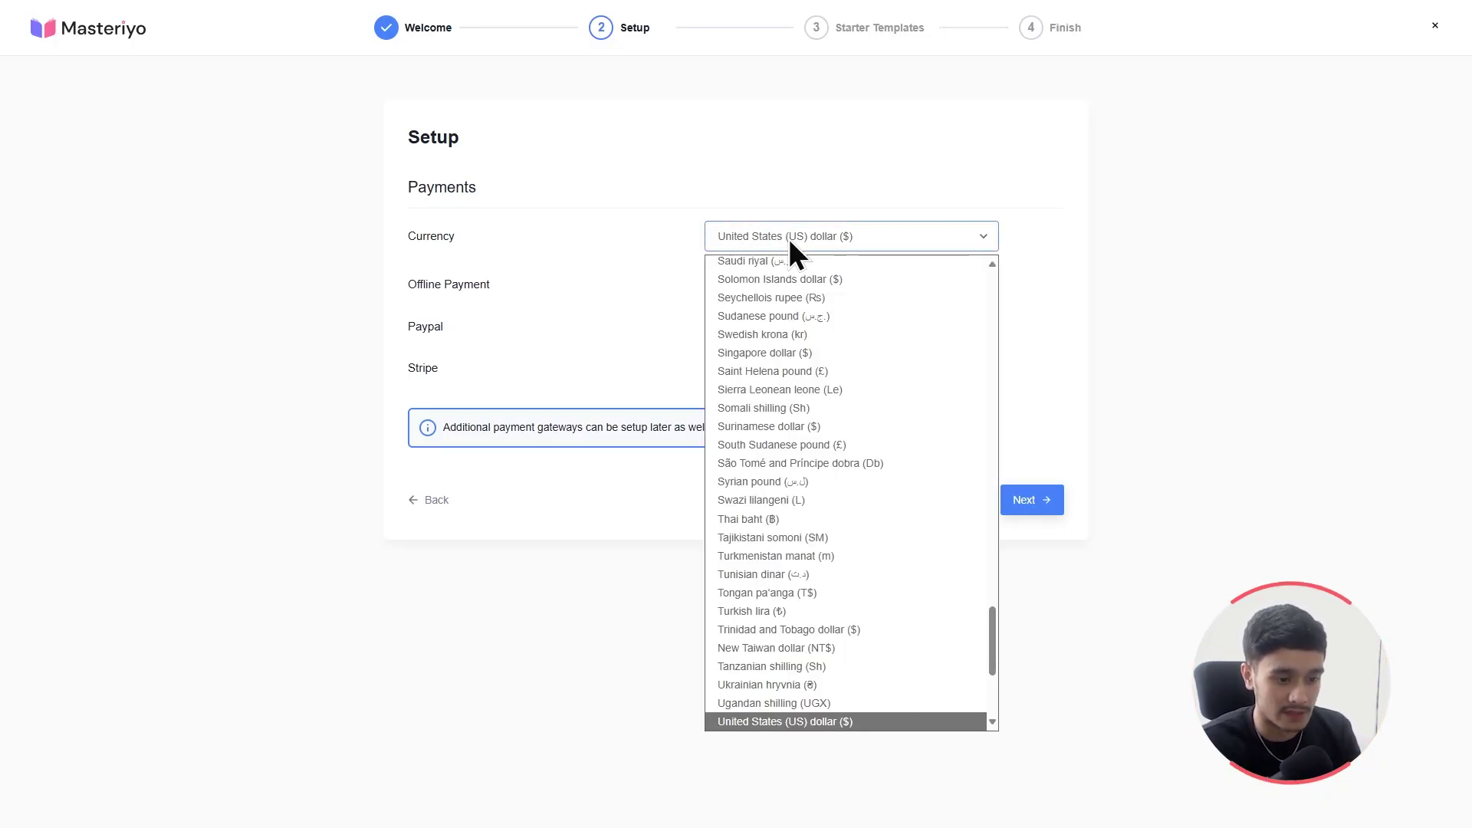
{"action": "left_click", "coordinate": [788, 238]}
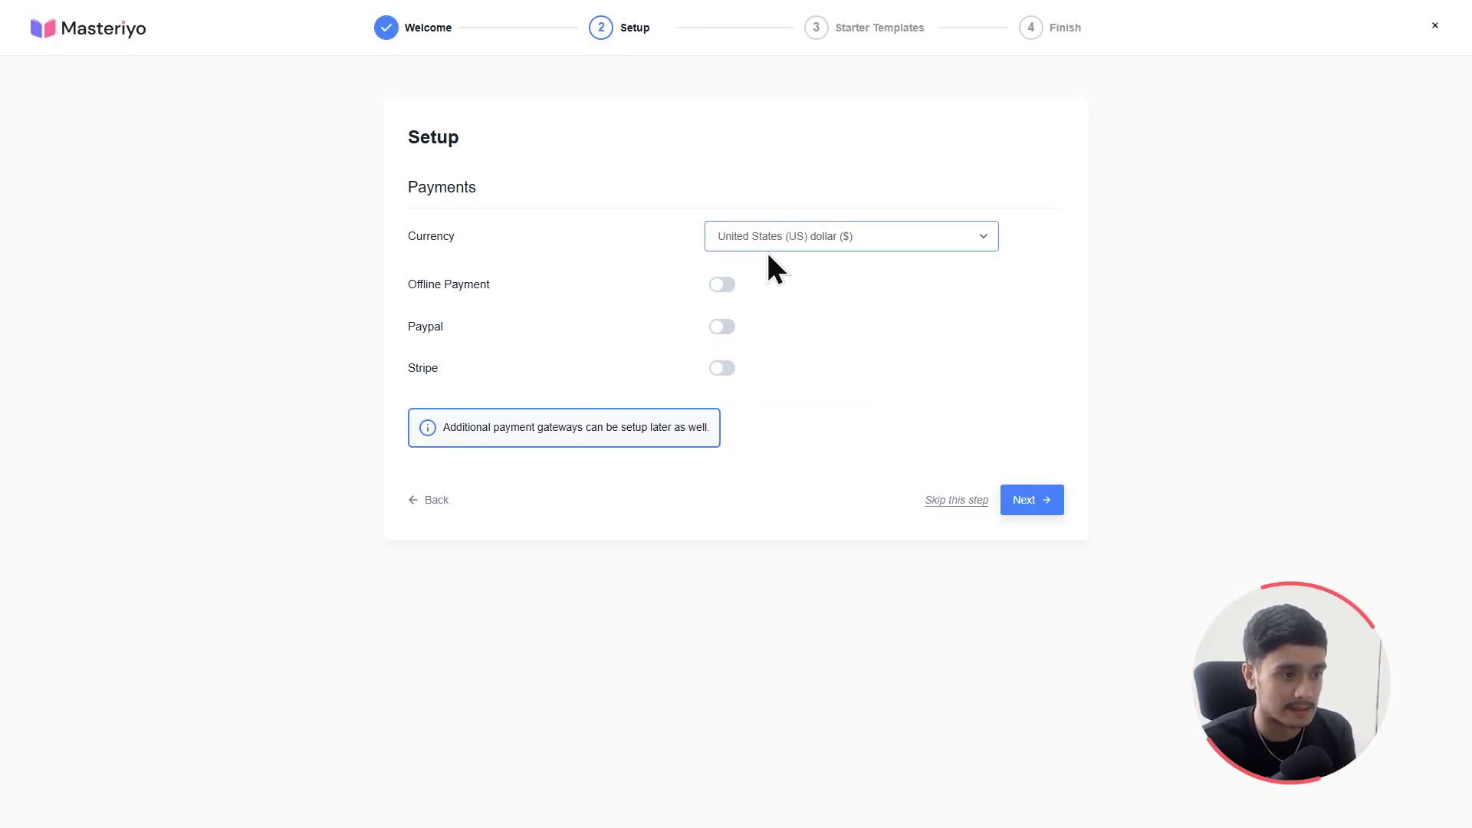
{"action": "left_click", "coordinate": [723, 287]}
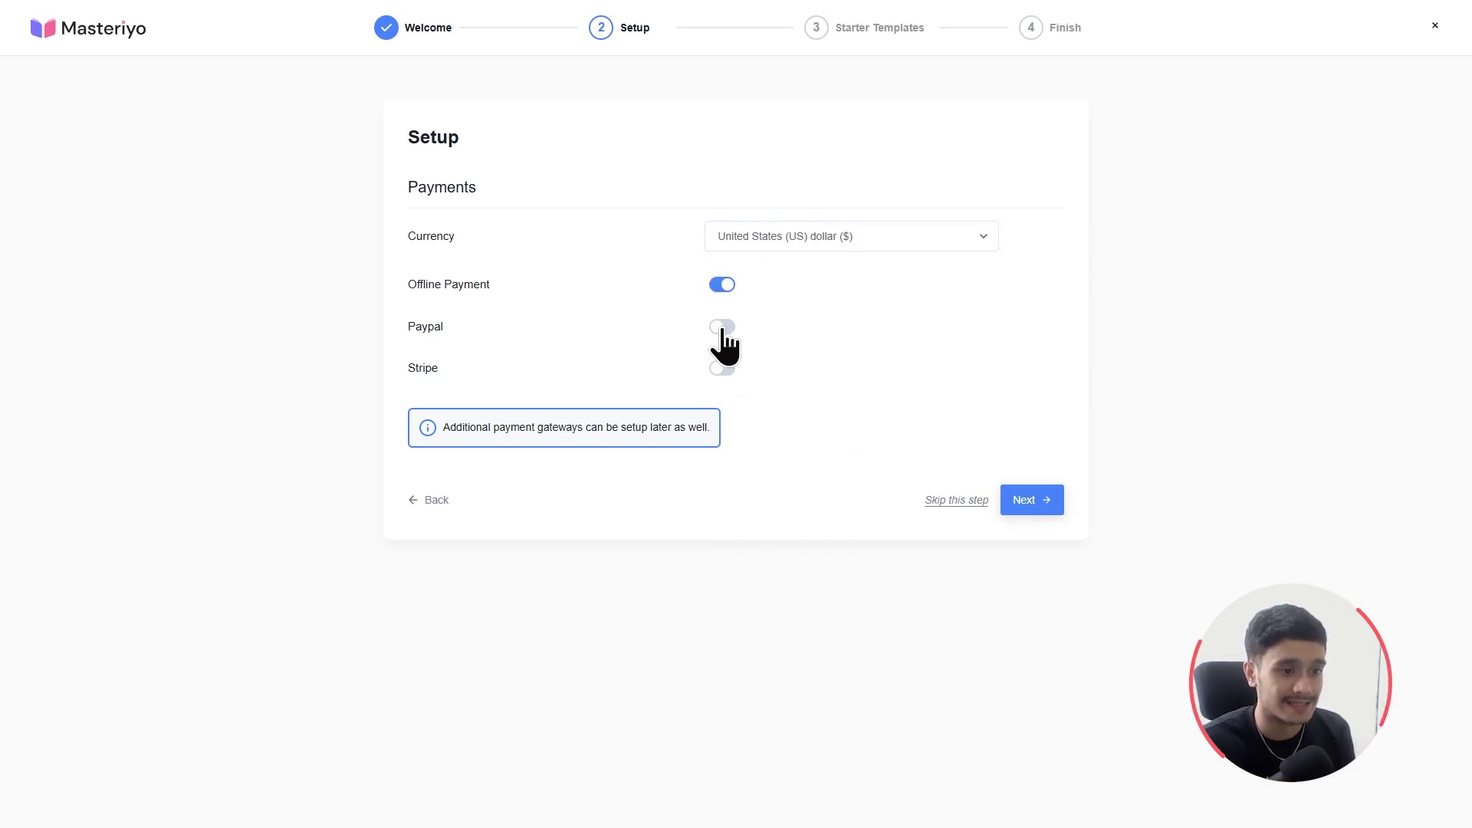
{"action": "left_click", "coordinate": [722, 328]}
{"action": "type", "text": "pay"}
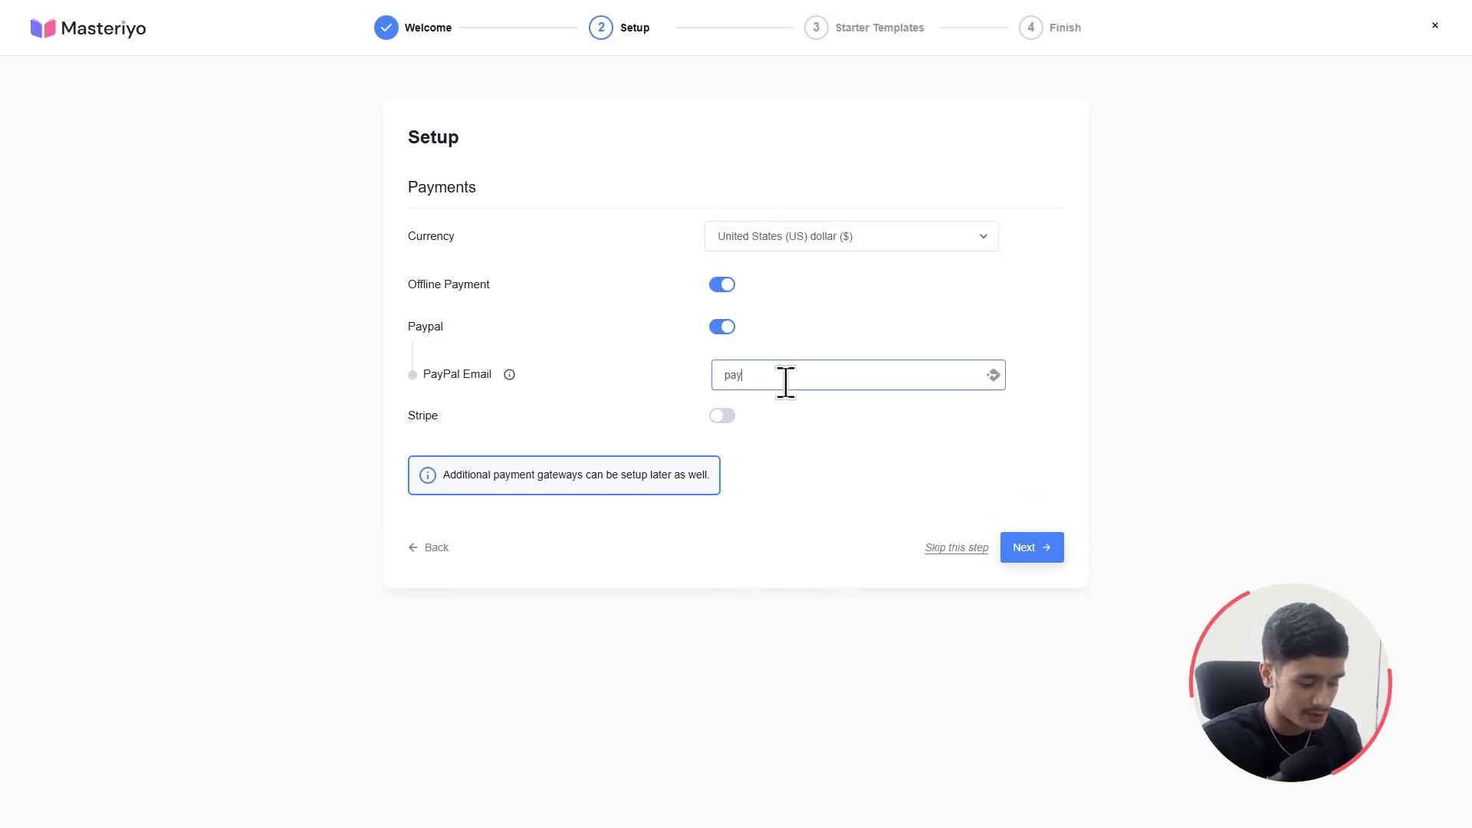
{"action": "type", "text": "pal@email.com"}
{"action": "left_click", "coordinate": [877, 468]}
Leave Stripe payments disabled and continue to the Starter Templates step.
{"action": "left_click", "coordinate": [721, 418]}
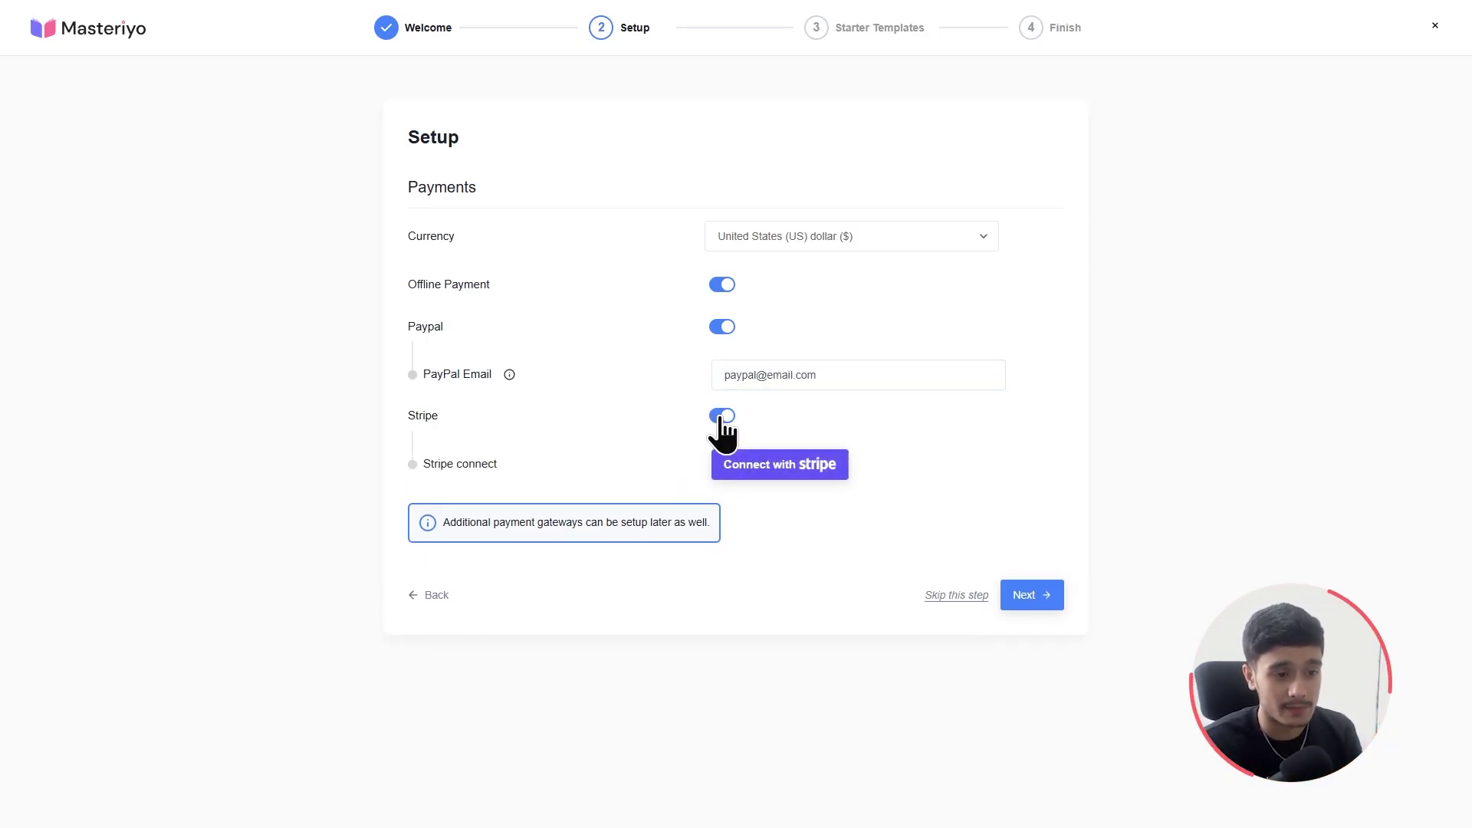
{"action": "left_click", "coordinate": [721, 418]}
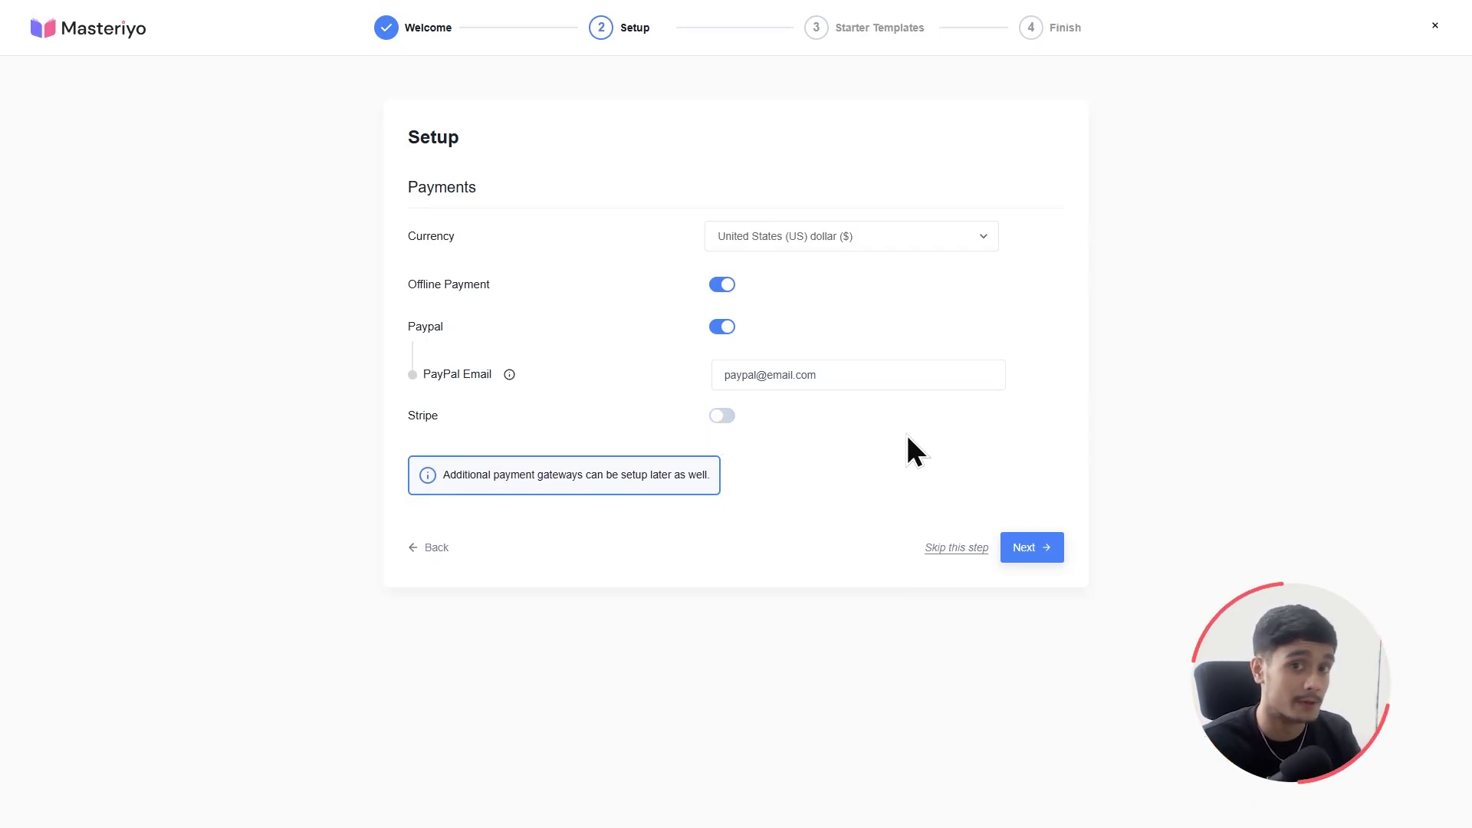
{"action": "left_click", "coordinate": [1025, 547]}
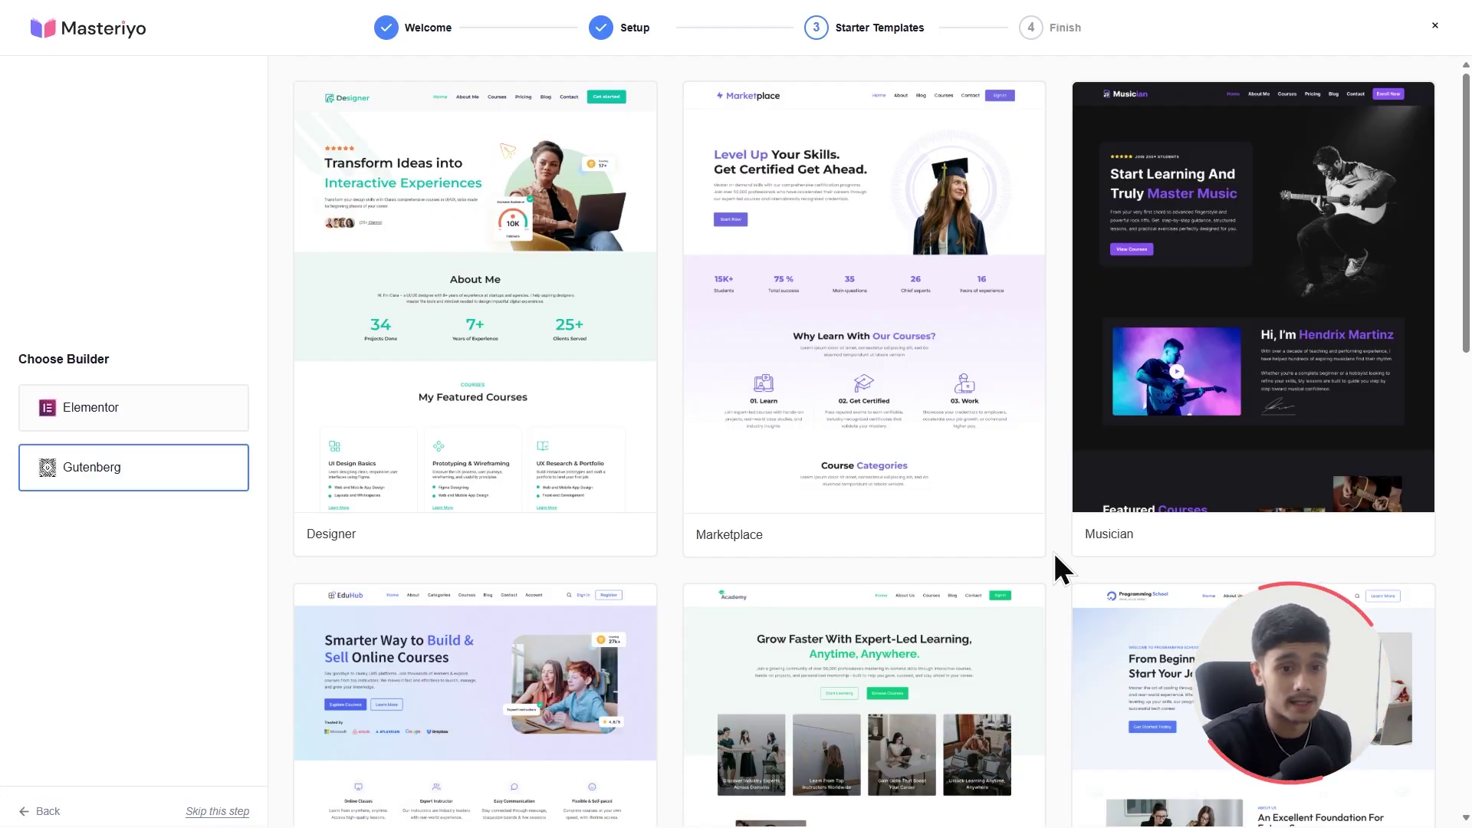
Skip the starter templates, choose Yes to install sample courses, and visit the site.
{"action": "scroll", "coordinate": [1054, 555], "scroll_direction": "down", "scroll_amount": 5}
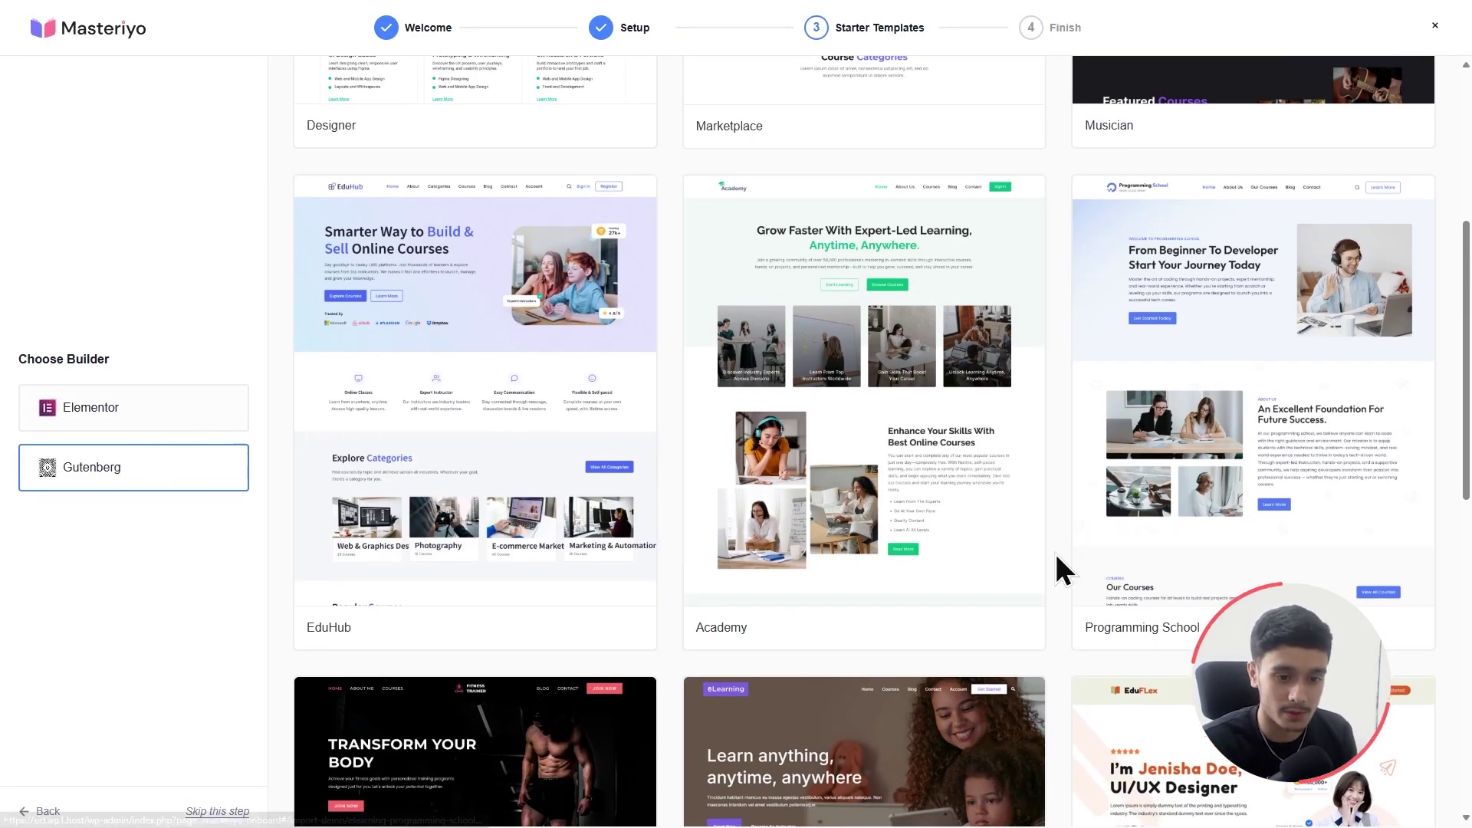
{"action": "scroll", "coordinate": [1055, 555], "scroll_direction": "up", "scroll_amount": 5}
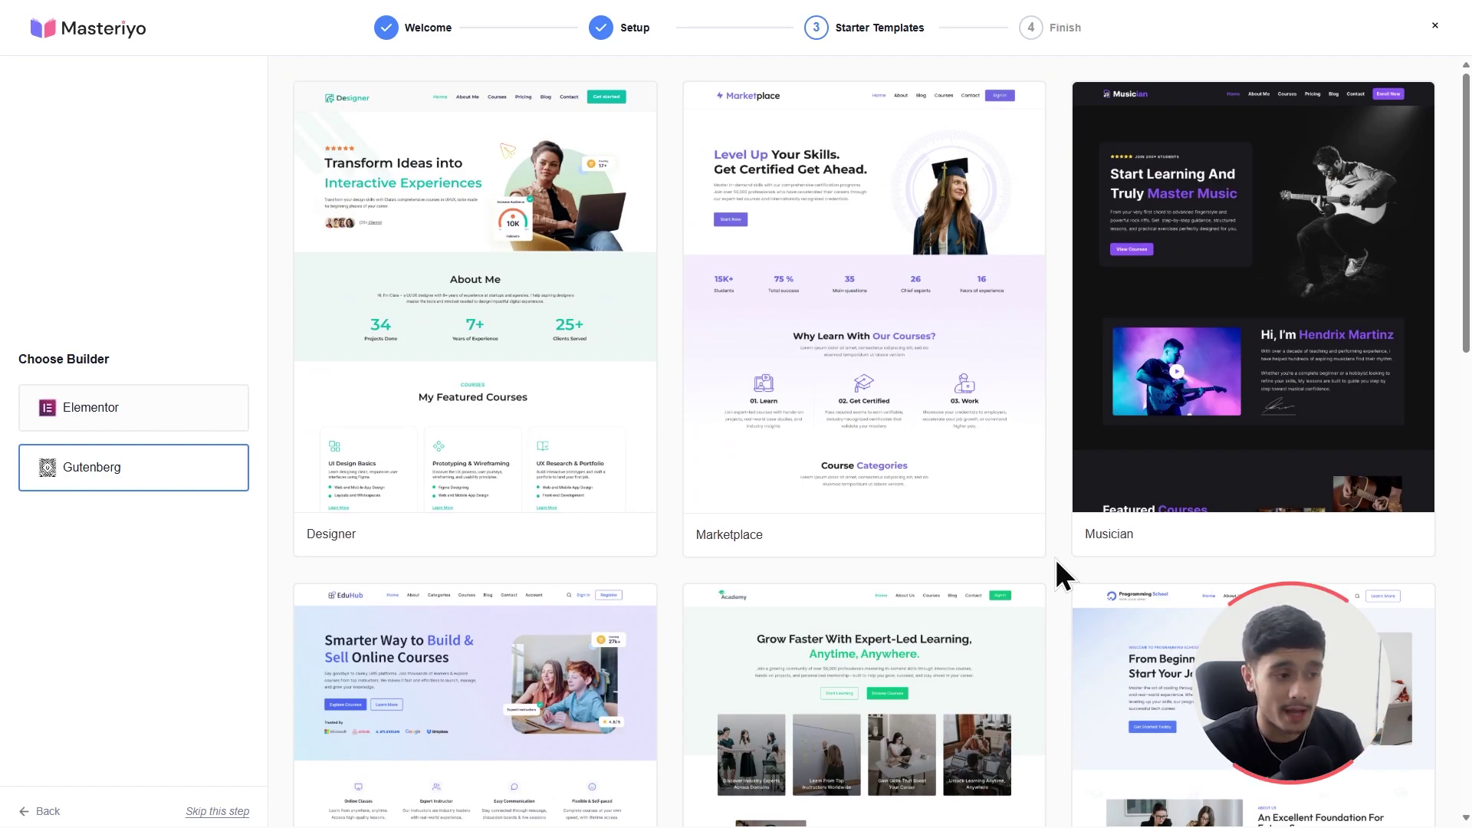
{"action": "left_click", "coordinate": [217, 811]}
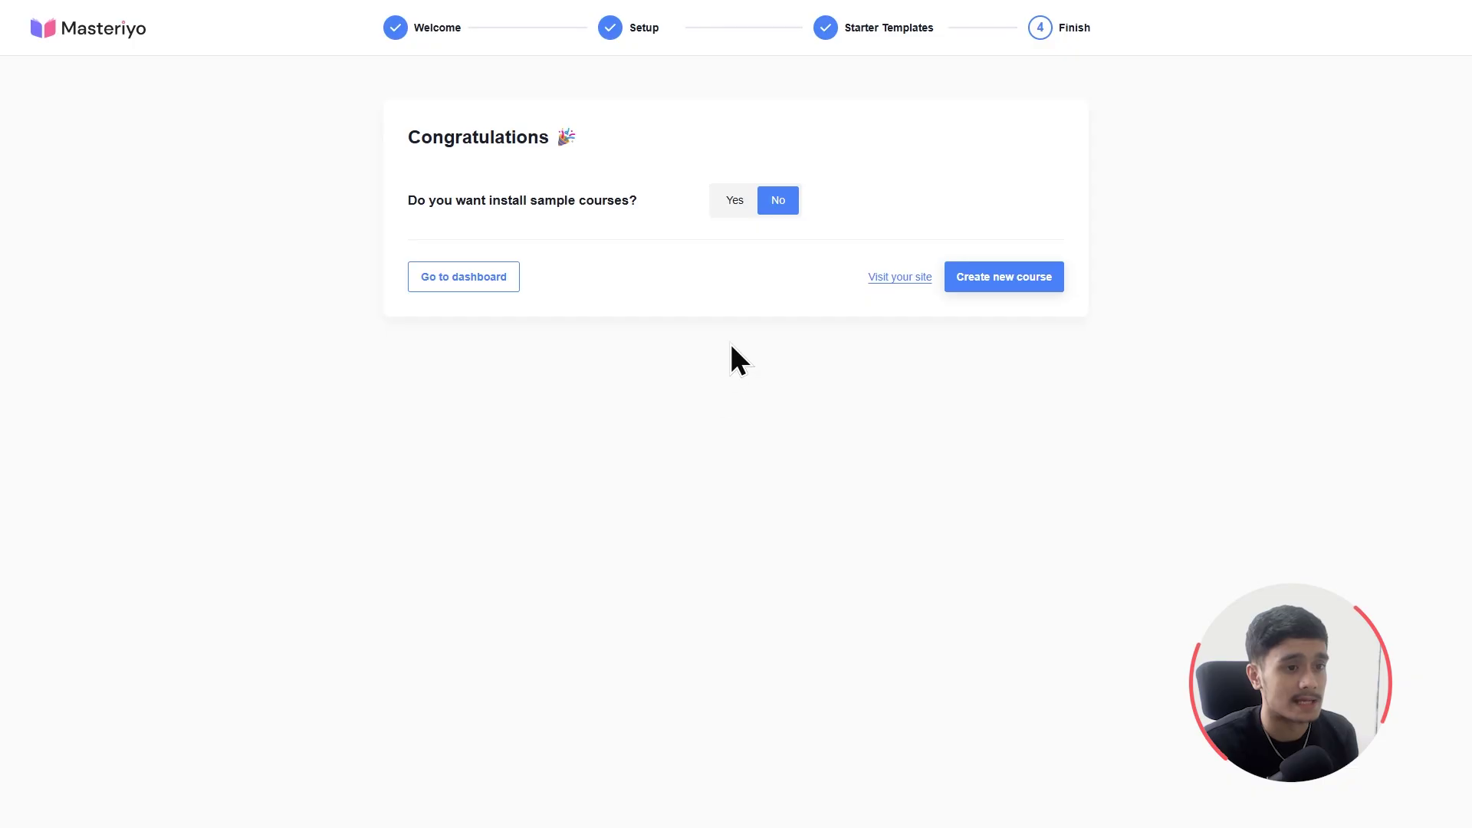
{"action": "left_click", "coordinate": [740, 215]}
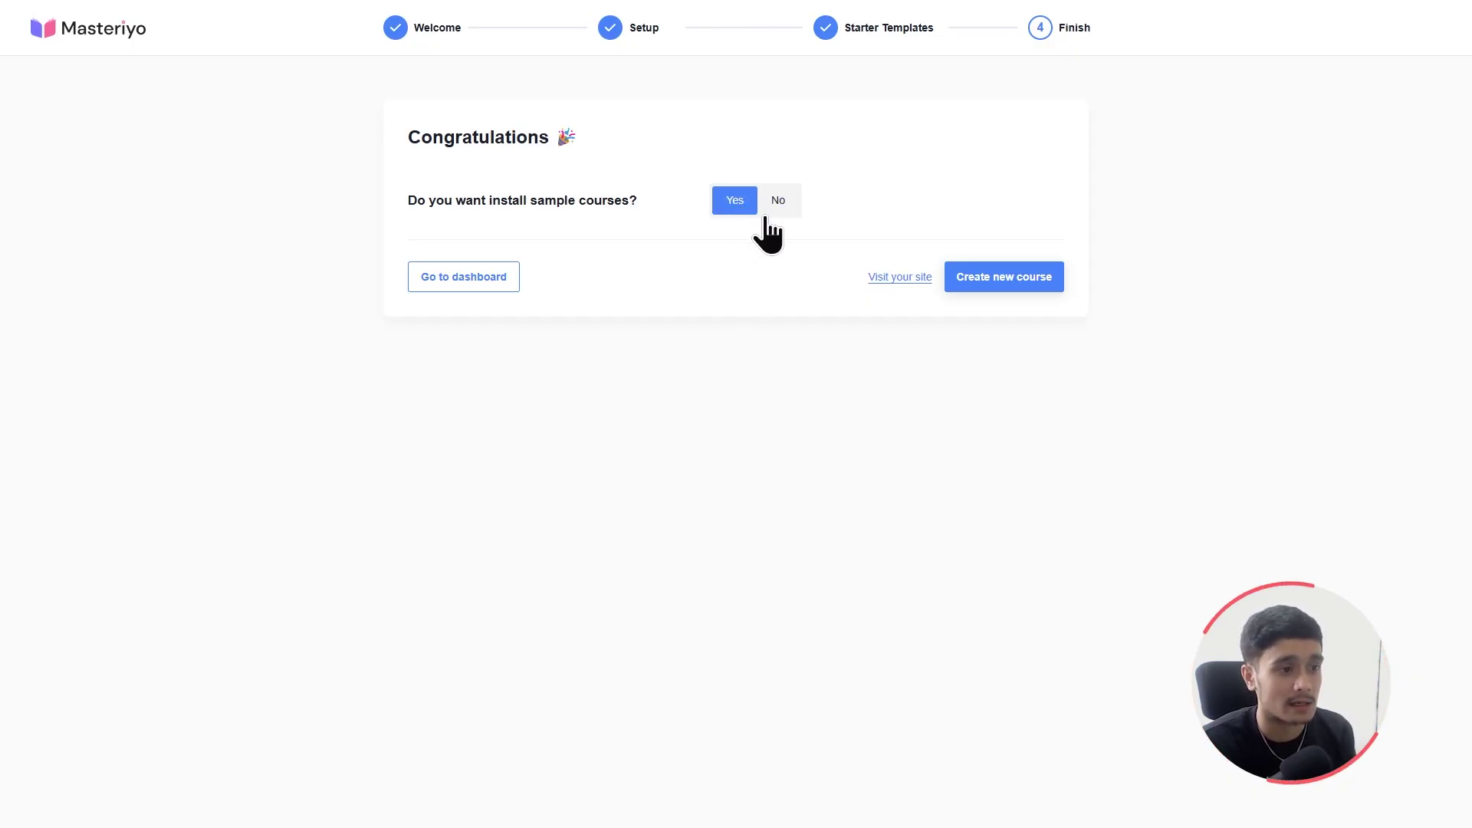
{"action": "left_click", "coordinate": [898, 277]}
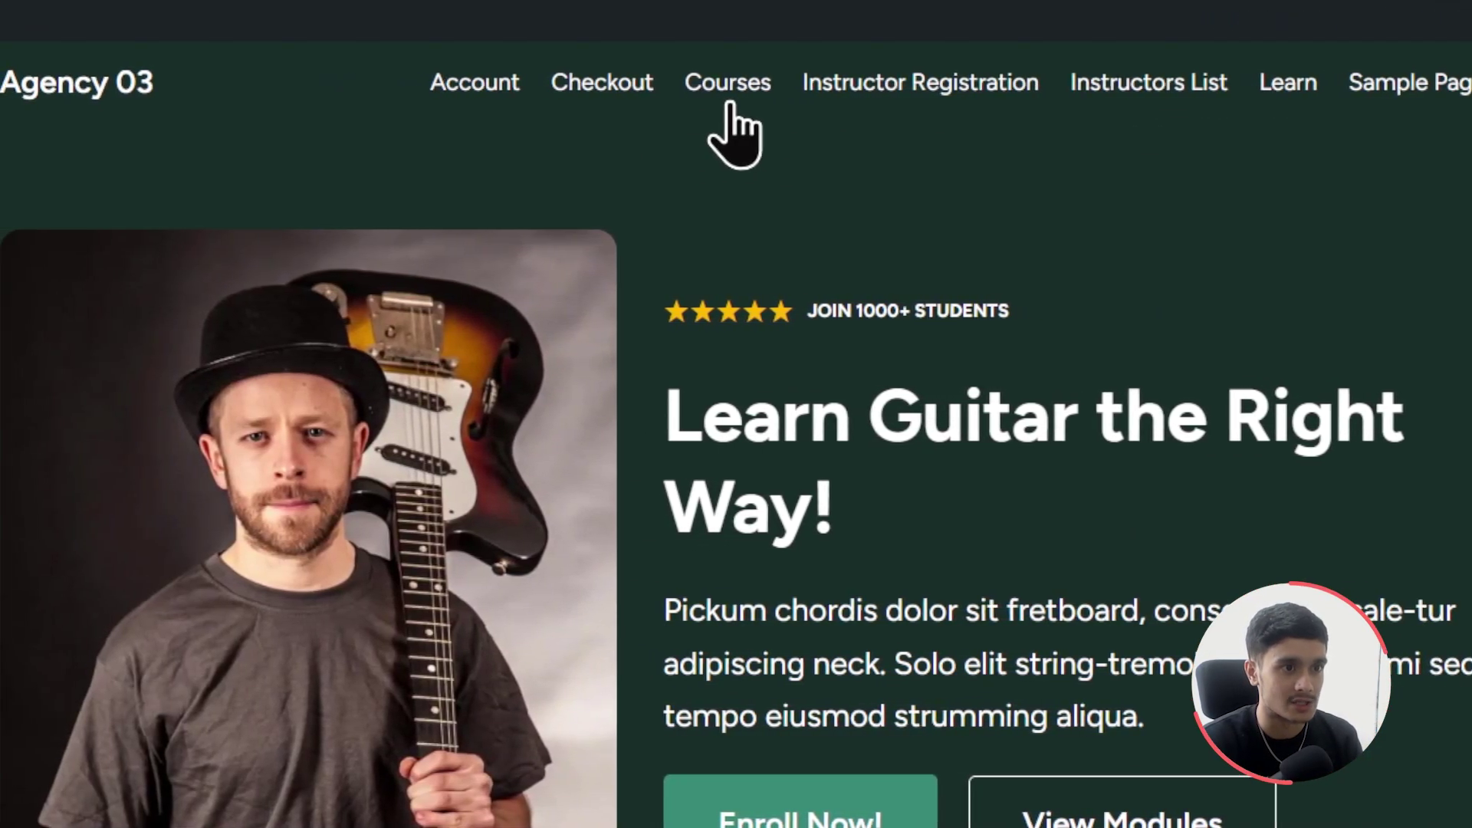
Browse the site's Courses page and open the Rock Power Chords course.
{"action": "left_click", "coordinate": [565, 82]}
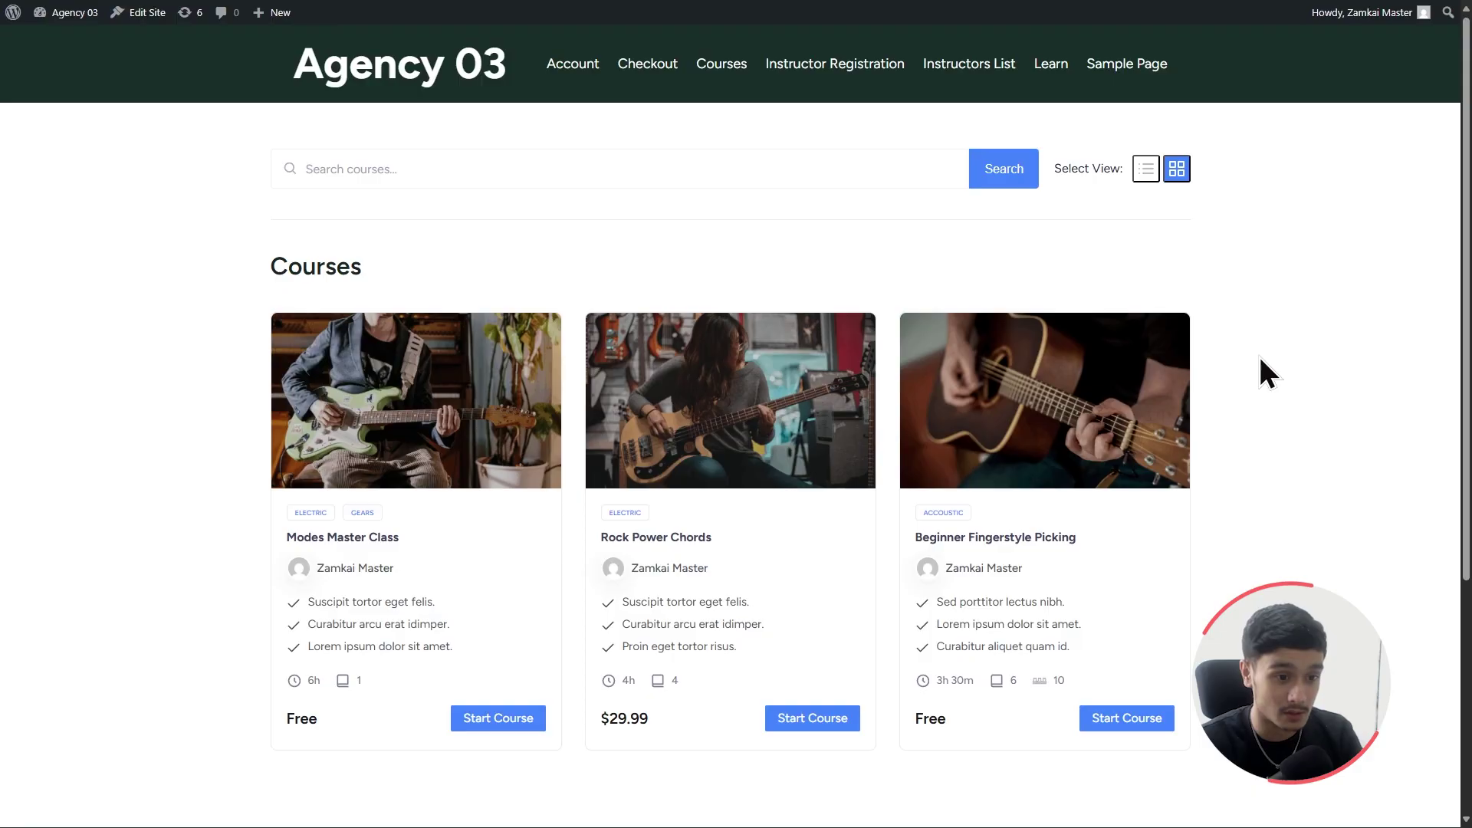
{"action": "scroll", "coordinate": [1260, 358], "scroll_direction": "down", "scroll_amount": 2}
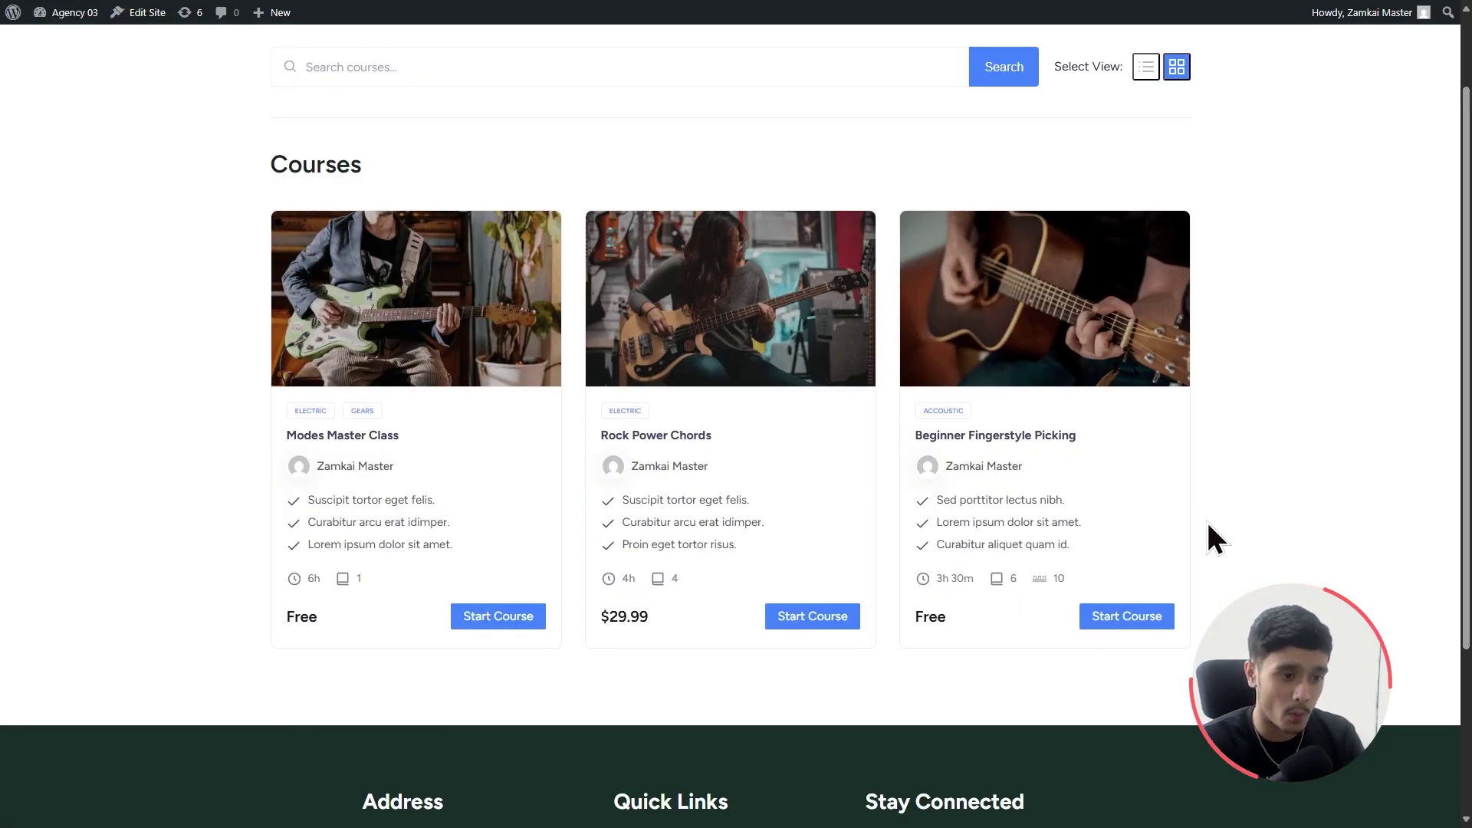
{"action": "left_click", "coordinate": [648, 435]}
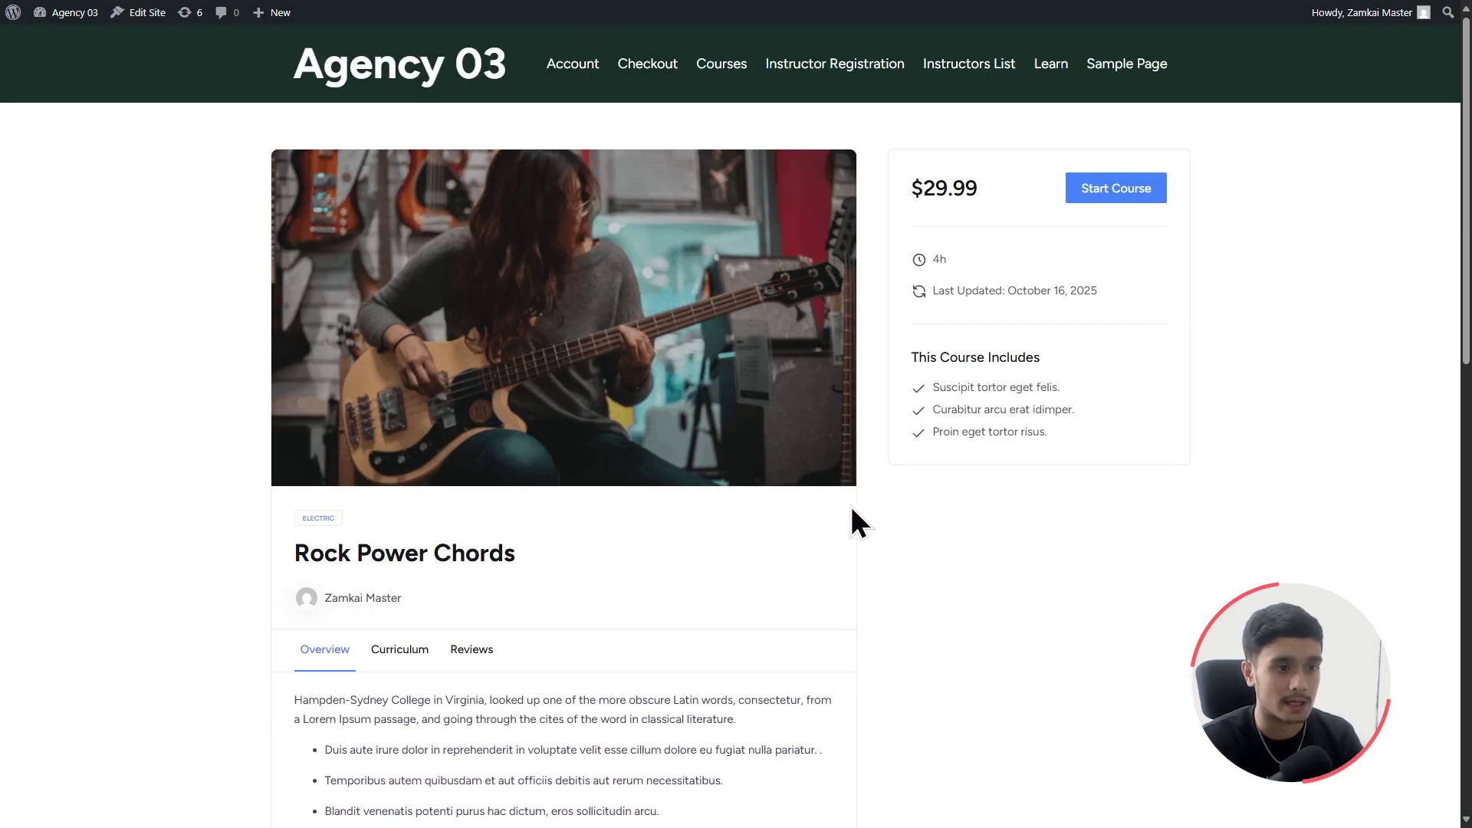
{"action": "scroll", "coordinate": [867, 513], "scroll_direction": "down", "scroll_amount": 1}
{"action": "scroll", "coordinate": [585, 575], "scroll_direction": "down", "scroll_amount": 3}
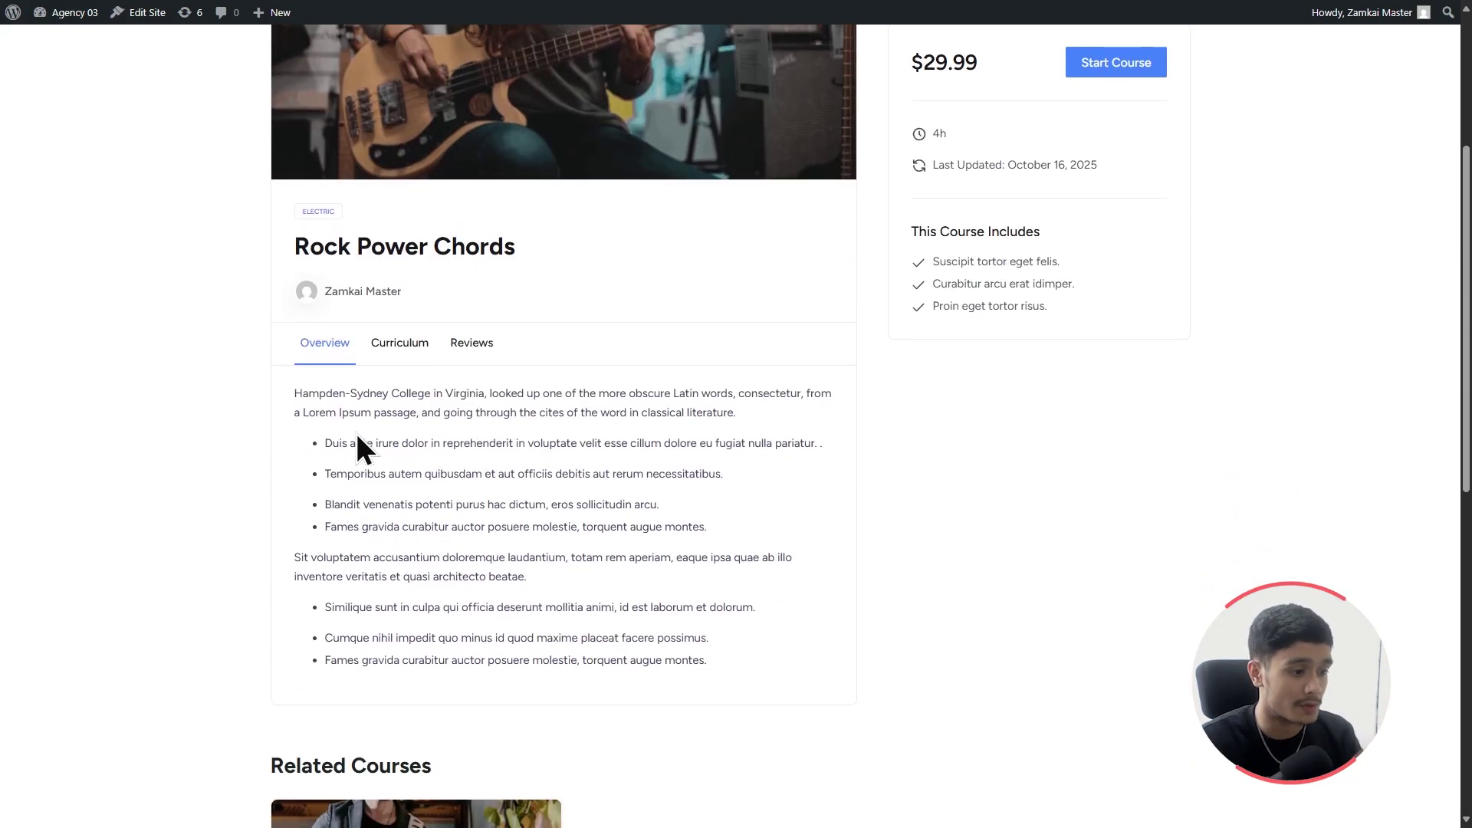
{"action": "scroll", "coordinate": [516, 608], "scroll_direction": "down", "scroll_amount": 4}
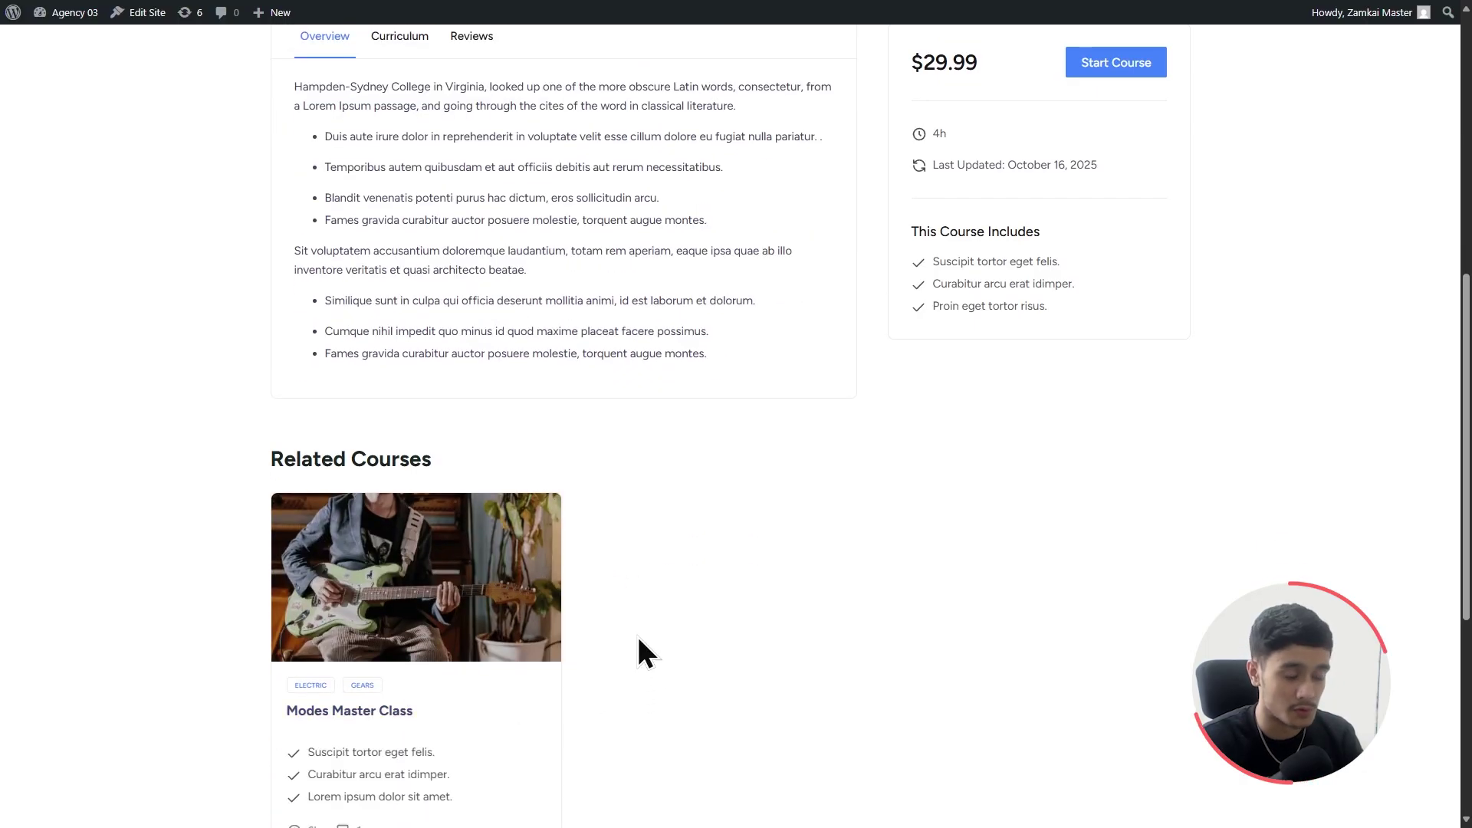
{"action": "scroll", "coordinate": [690, 660], "scroll_direction": "up", "scroll_amount": 4}
View the Rock Power Chords curriculum, expand its second section, and check its reviews.
{"action": "left_click", "coordinate": [396, 346]}
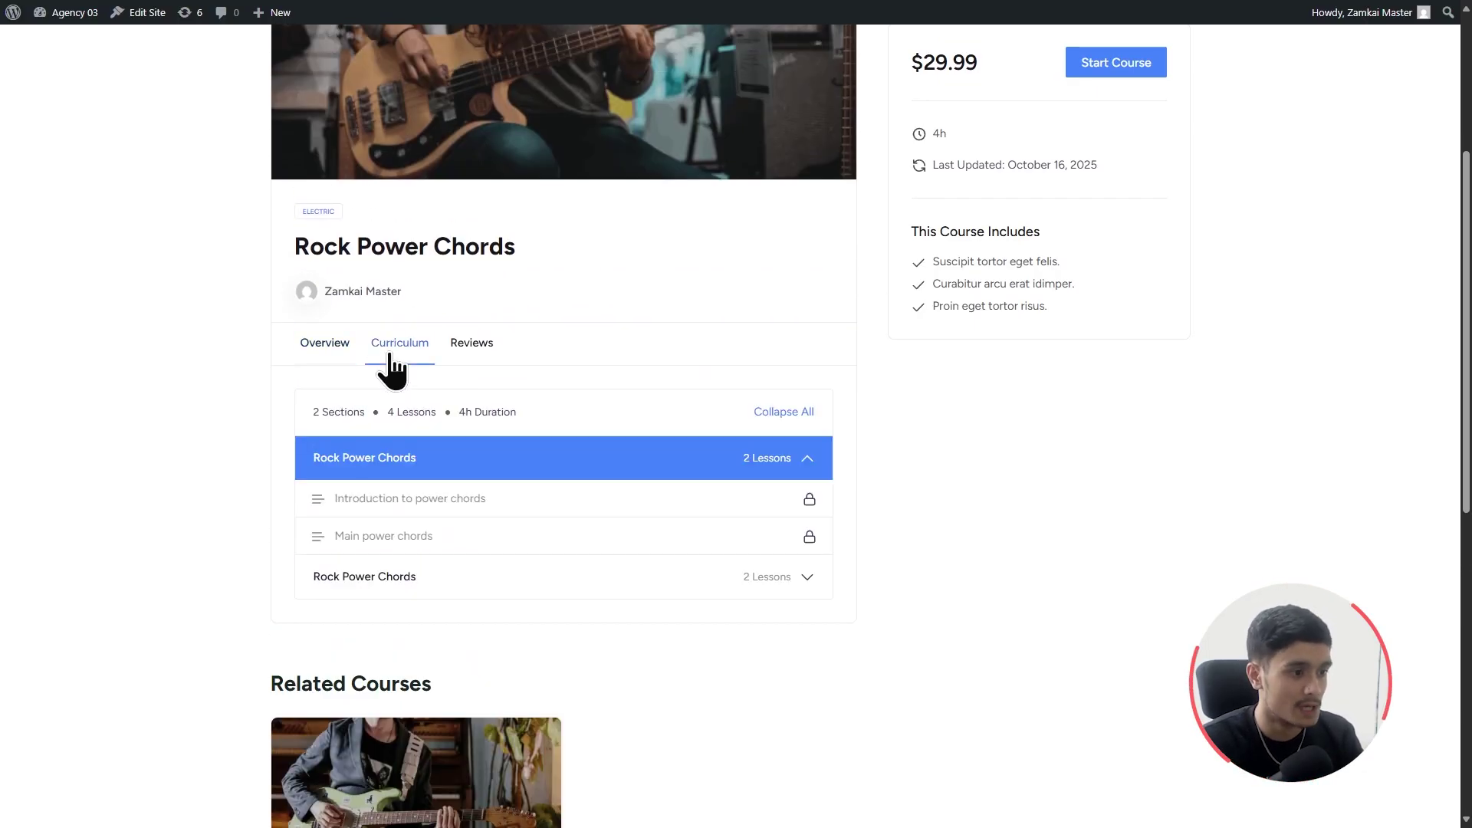
{"action": "left_click", "coordinate": [810, 585]}
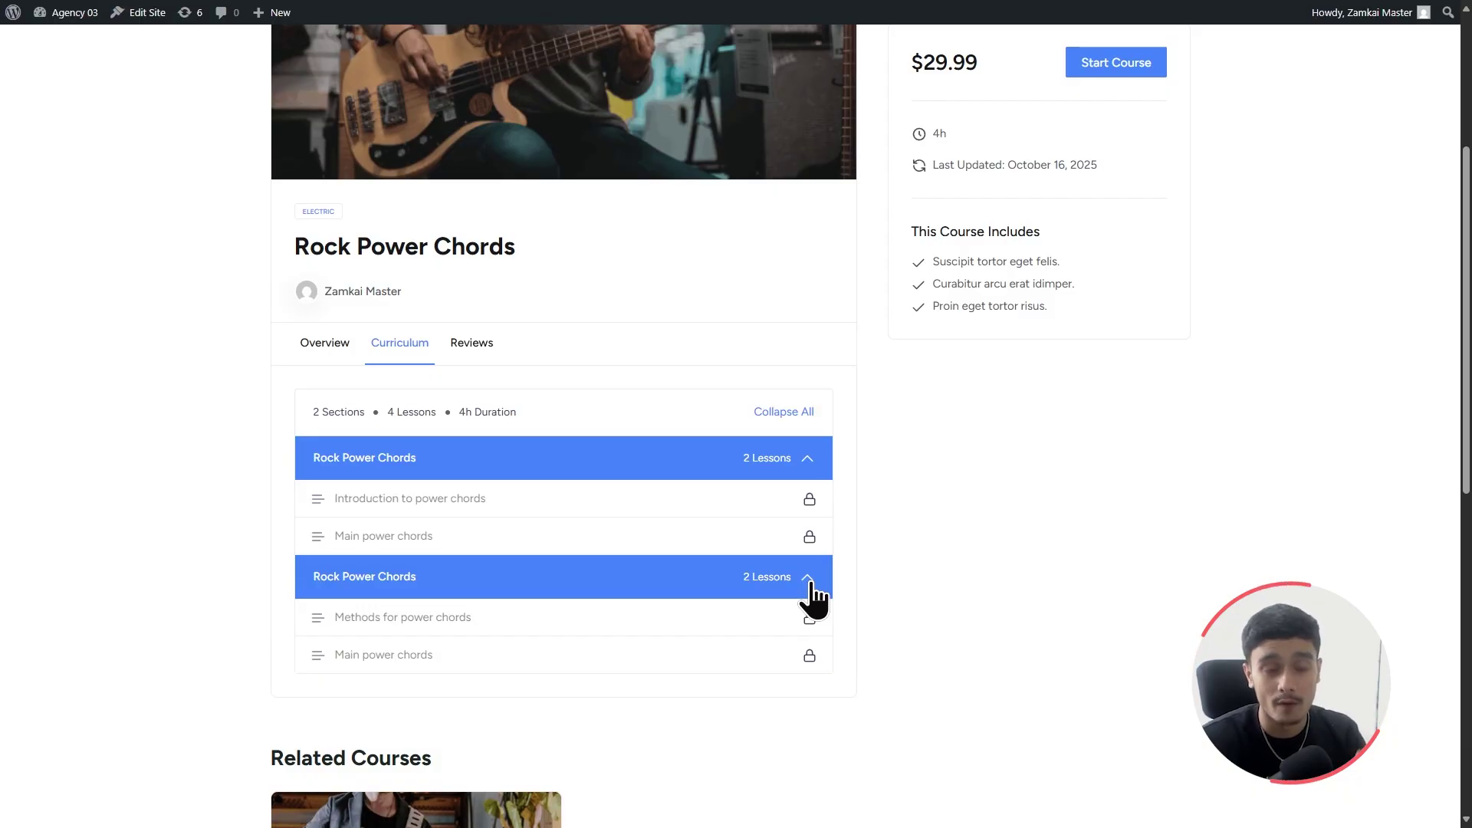
{"action": "left_click", "coordinate": [476, 346]}
{"action": "scroll", "coordinate": [916, 564], "scroll_direction": "up", "scroll_amount": 4}
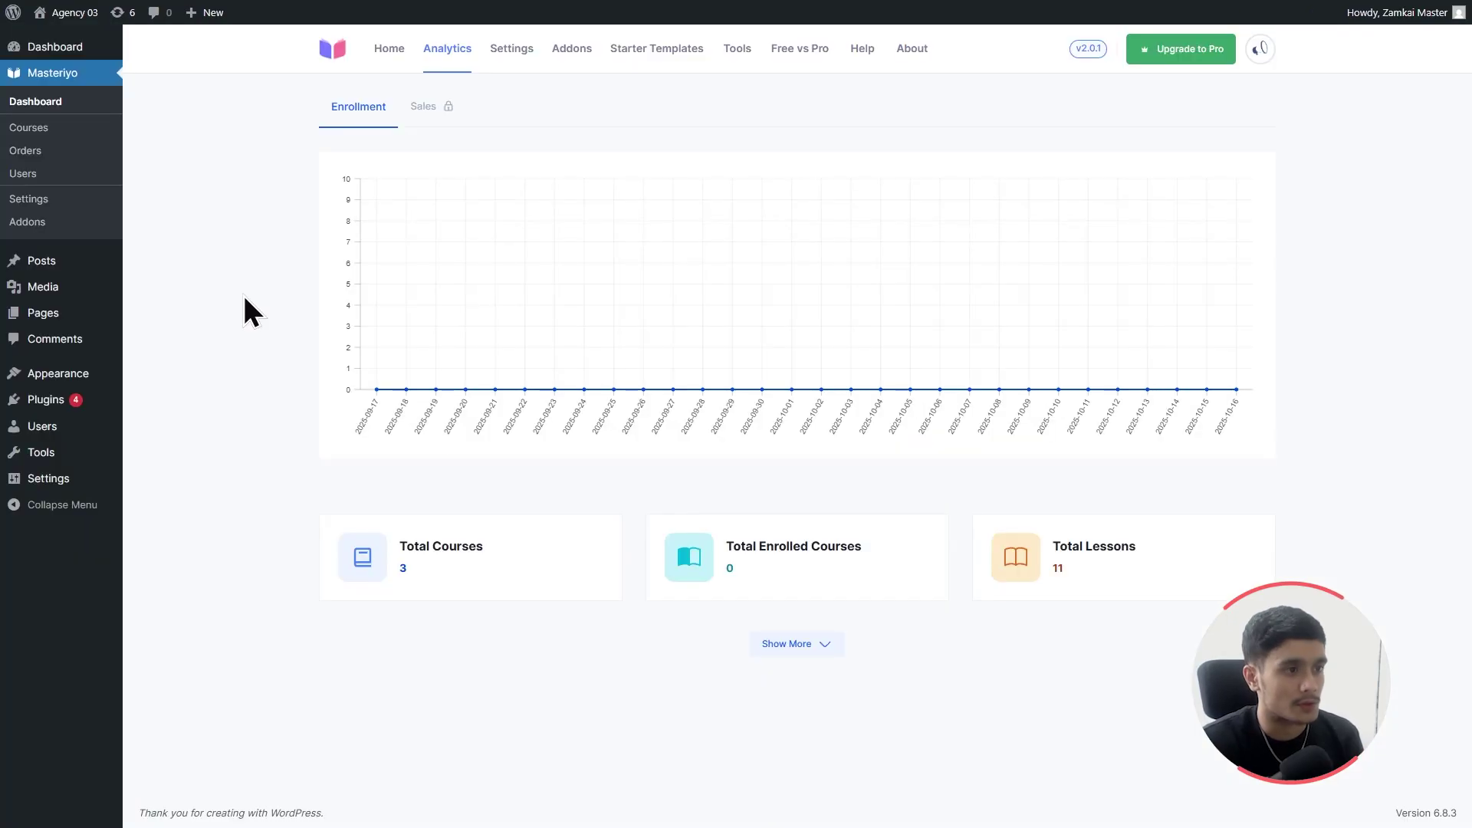
Create a new course named 'Learn WordPress: Zero to Hero Course'.
{"action": "left_click", "coordinate": [34, 128]}
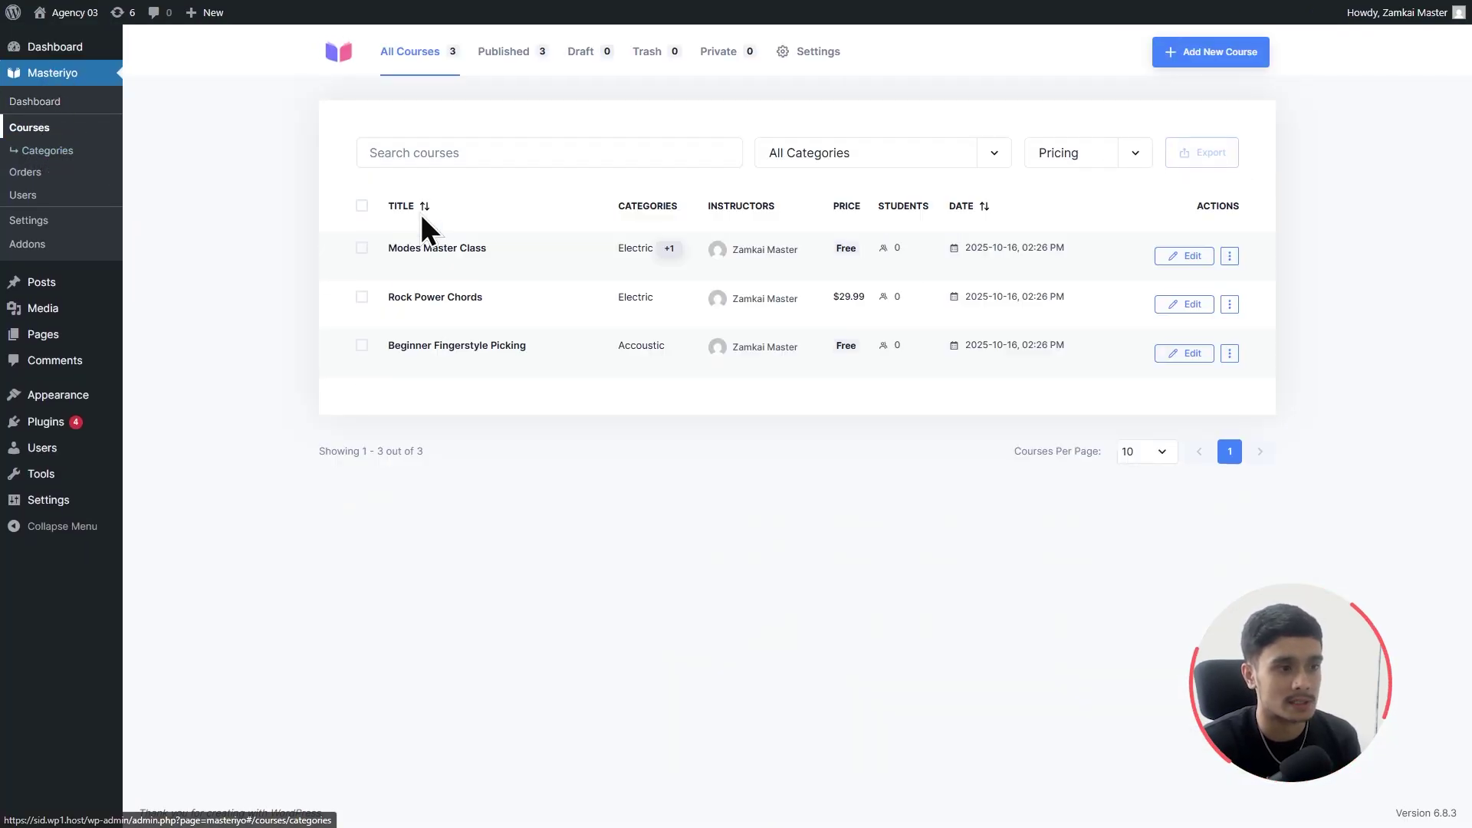
{"action": "left_click", "coordinate": [1209, 54]}
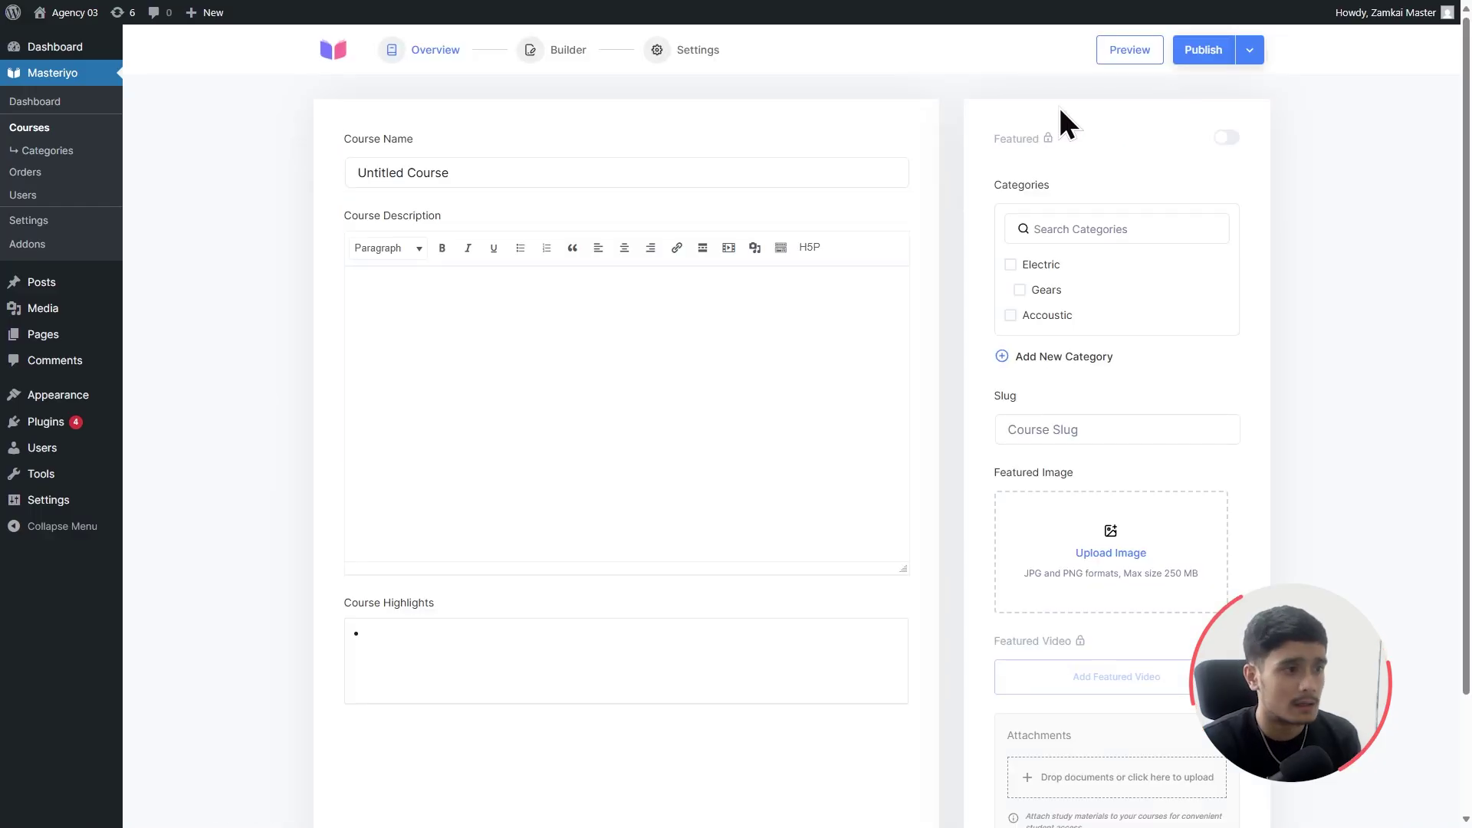
{"action": "triple_click", "coordinate": [502, 177]}
{"action": "type", "text": "Learn WordPress: Zero to Hero Course"}
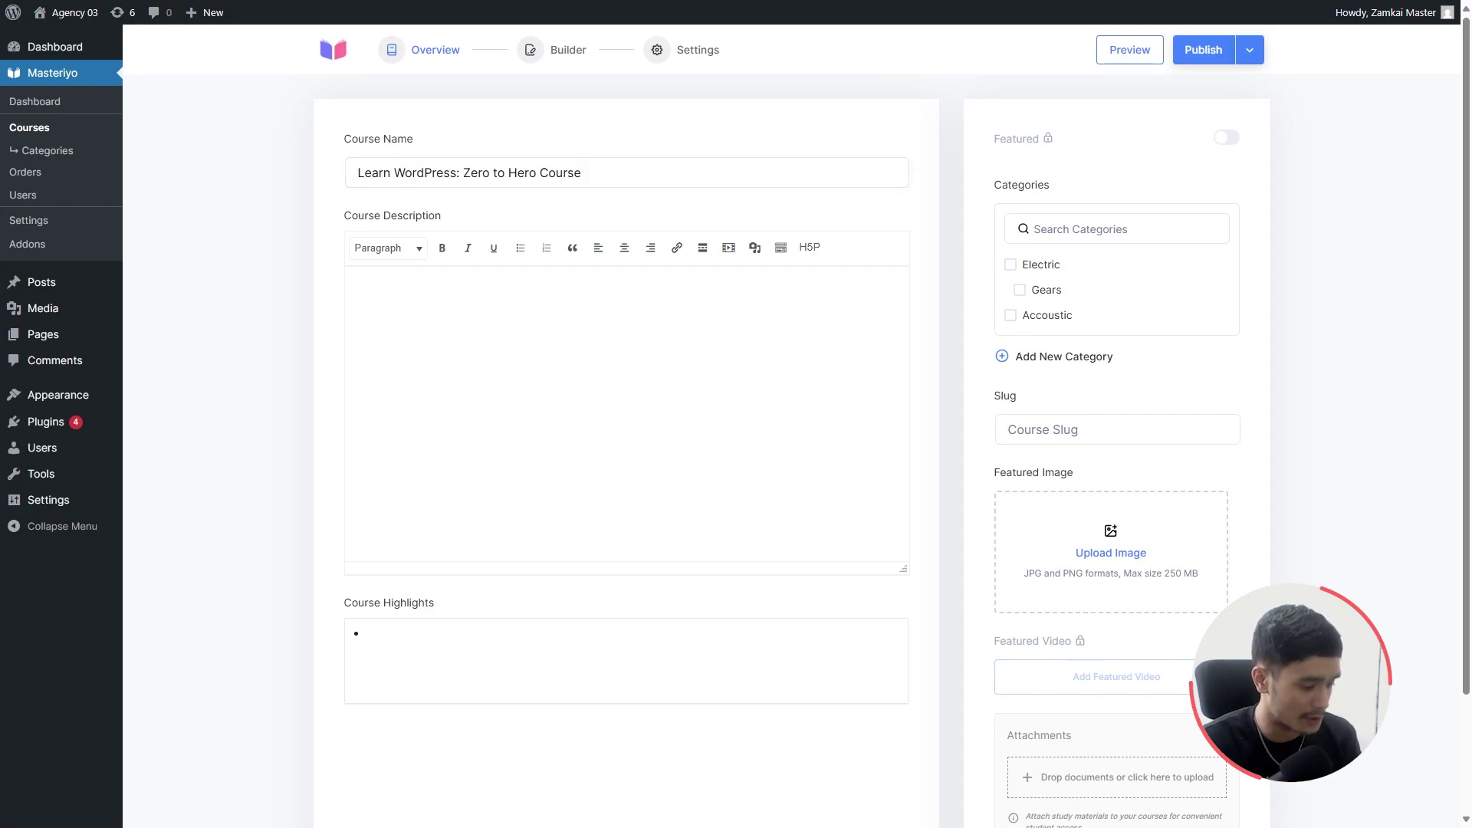
Paste the Lorem Ipsum description and make its opening words 'Lorem Ipsum' bold.
{"action": "left_click", "coordinate": [471, 285]}
{"action": "type", "text": "Lorem Ipsum is simply dummy text of the printing and typesetting industry. Lorem Ipsum has been the industry's standard dummy text ever since the 1500s, when an unknown printer took a galley of type and scrambled it to make a type specimen book. It has survived not only five centuries, but also the leap into electronic typesetting, remaining essentially unchanged. It was popularised in the 1960s with the release of Letraset sheets containing Lorem Ipsum passages, and more recently with desktop publishing software like Aldus PageMaker including versions of Lorem Ipsum. Lorem Ipsum is simply dummy text of the printing and typesetting industry. Lorem Ipsum has been the industry's standard dummy text ever since the 1500s, when an unknown printer took a galley of type and scrambled it to make a type specimen book. It has survived not only five centuries, but also the leap into electronic typesetting, remaining essentially unchanged. It was popularised in the 1960s with the release of Letraset sheets containing Lorem Ipsum passages, and more recently with desktop publishing software like Aldus PageMaker including versions of Lorem Ipsum."}
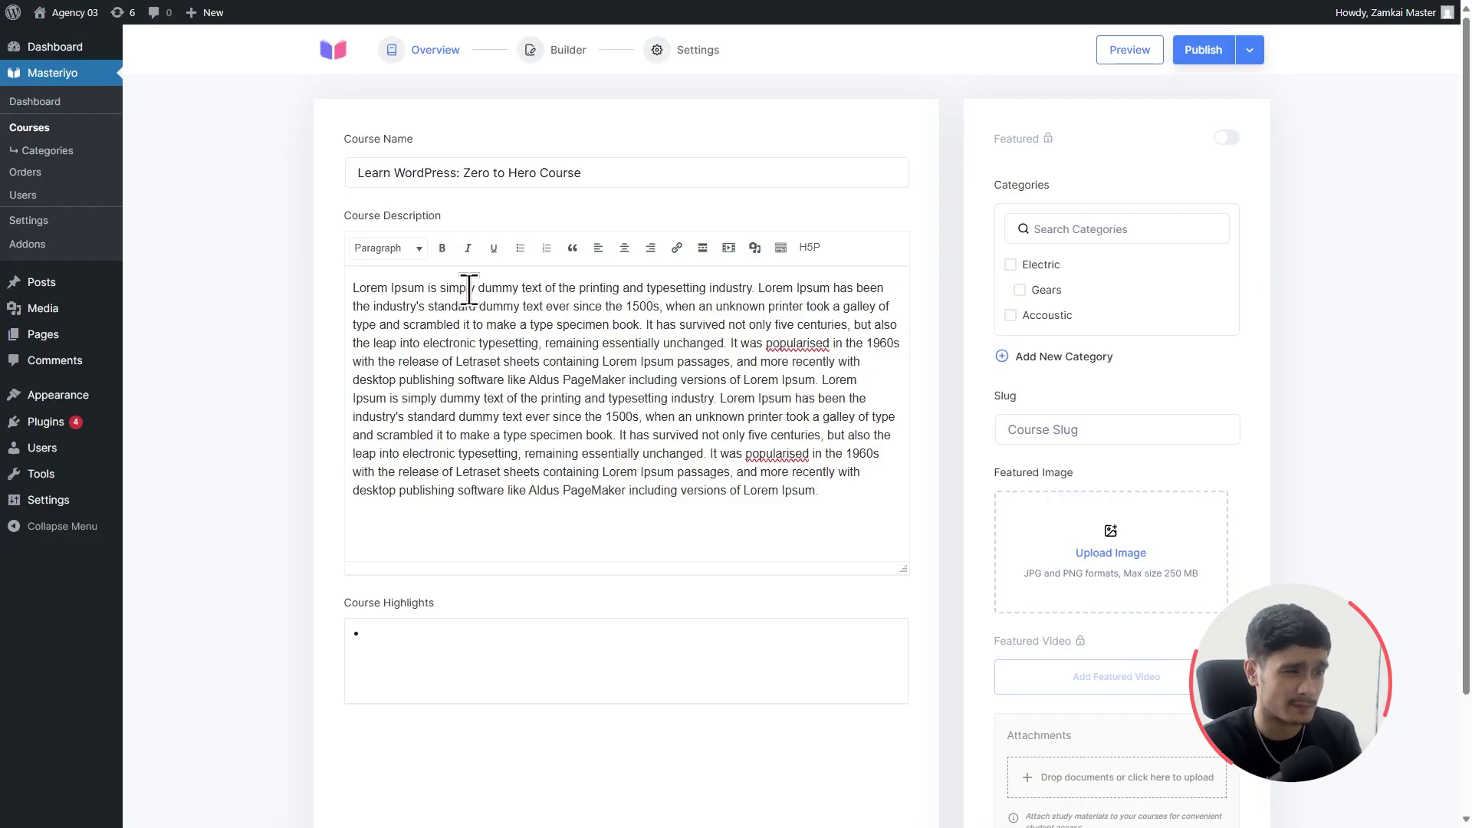
{"action": "left_click_drag", "start_coordinate": [424, 289], "coordinate": [329, 290]}
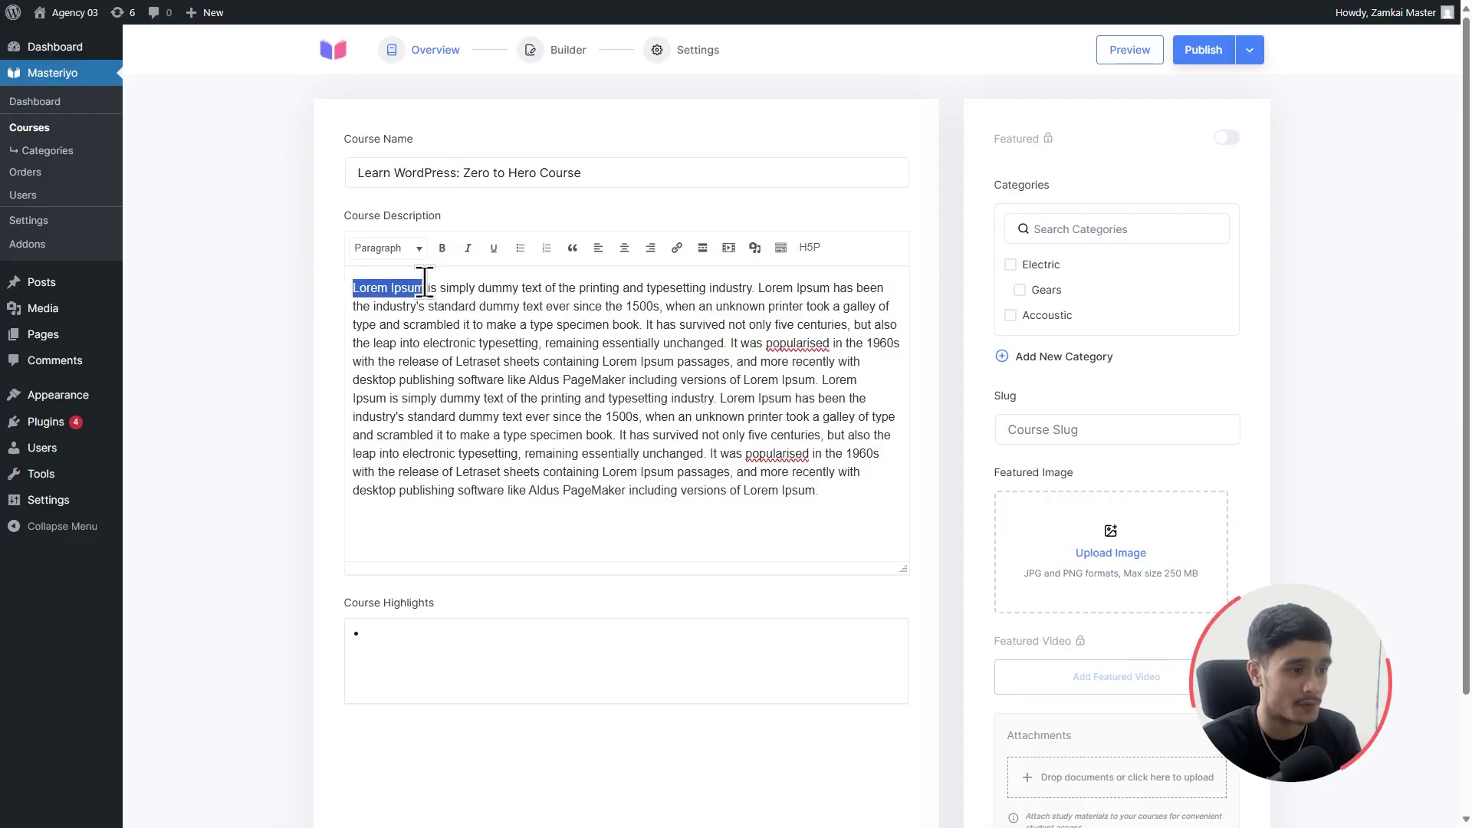
{"action": "left_click", "coordinate": [442, 248]}
{"action": "left_click", "coordinate": [864, 306]}
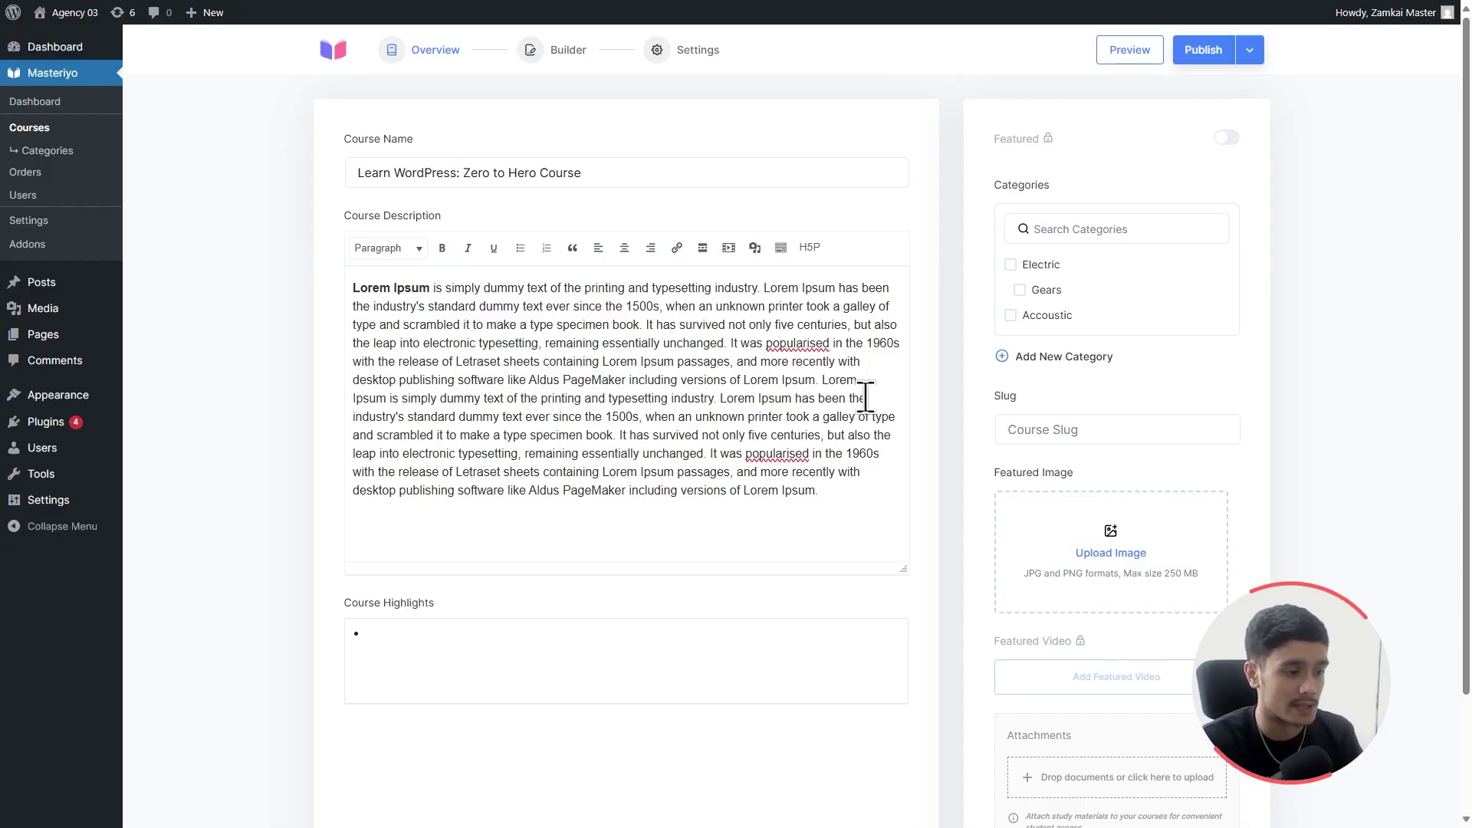
Paste four course highlights and strip the numbering from each one.
{"action": "scroll", "coordinate": [871, 427], "scroll_direction": "down", "scroll_amount": 1}
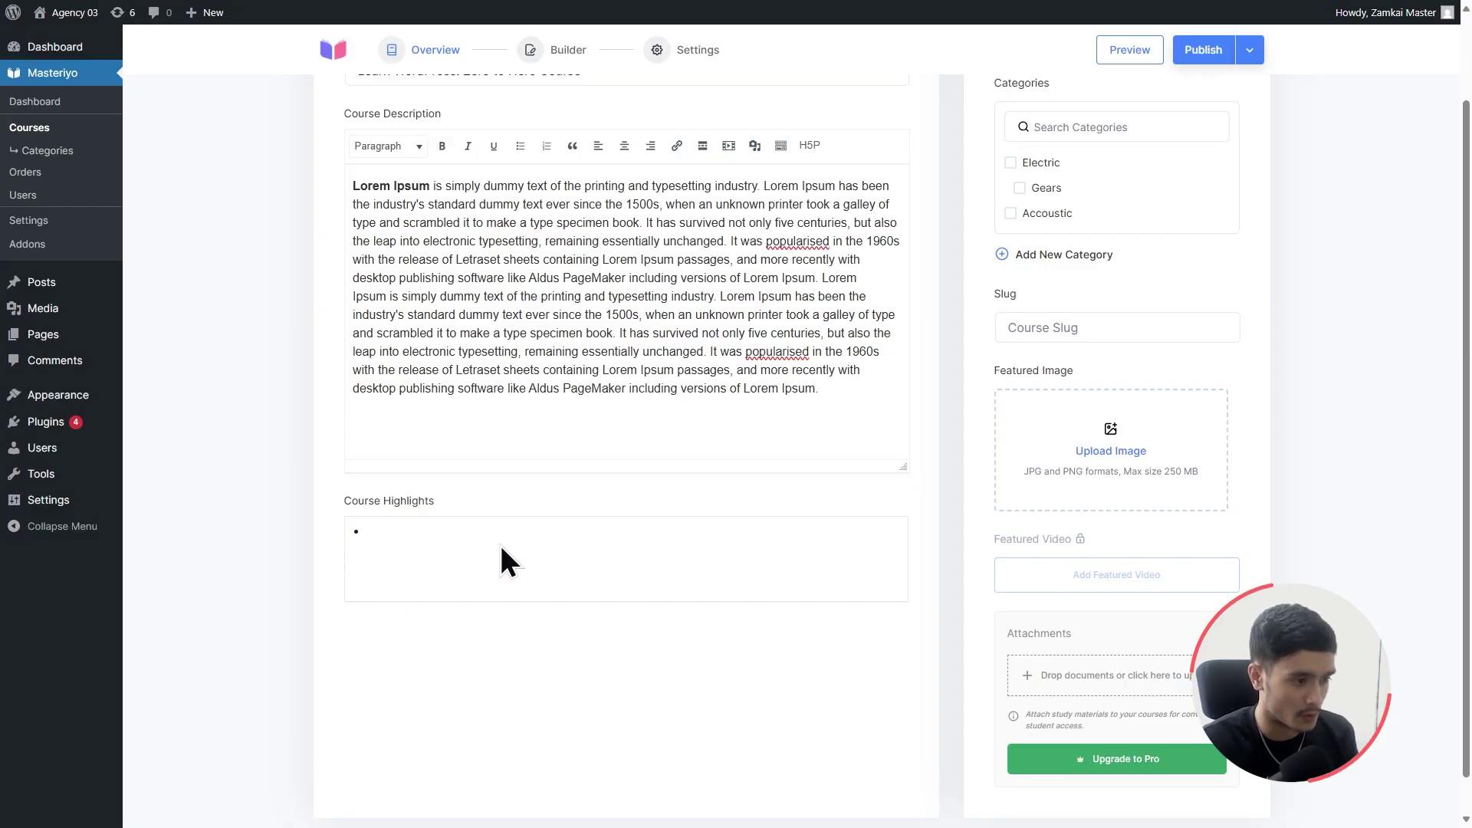
{"action": "type", "text": "1. 3 weeks course 2. Complete WordPress 3. 40+ hours of videos 4. Industry expert instructor"}
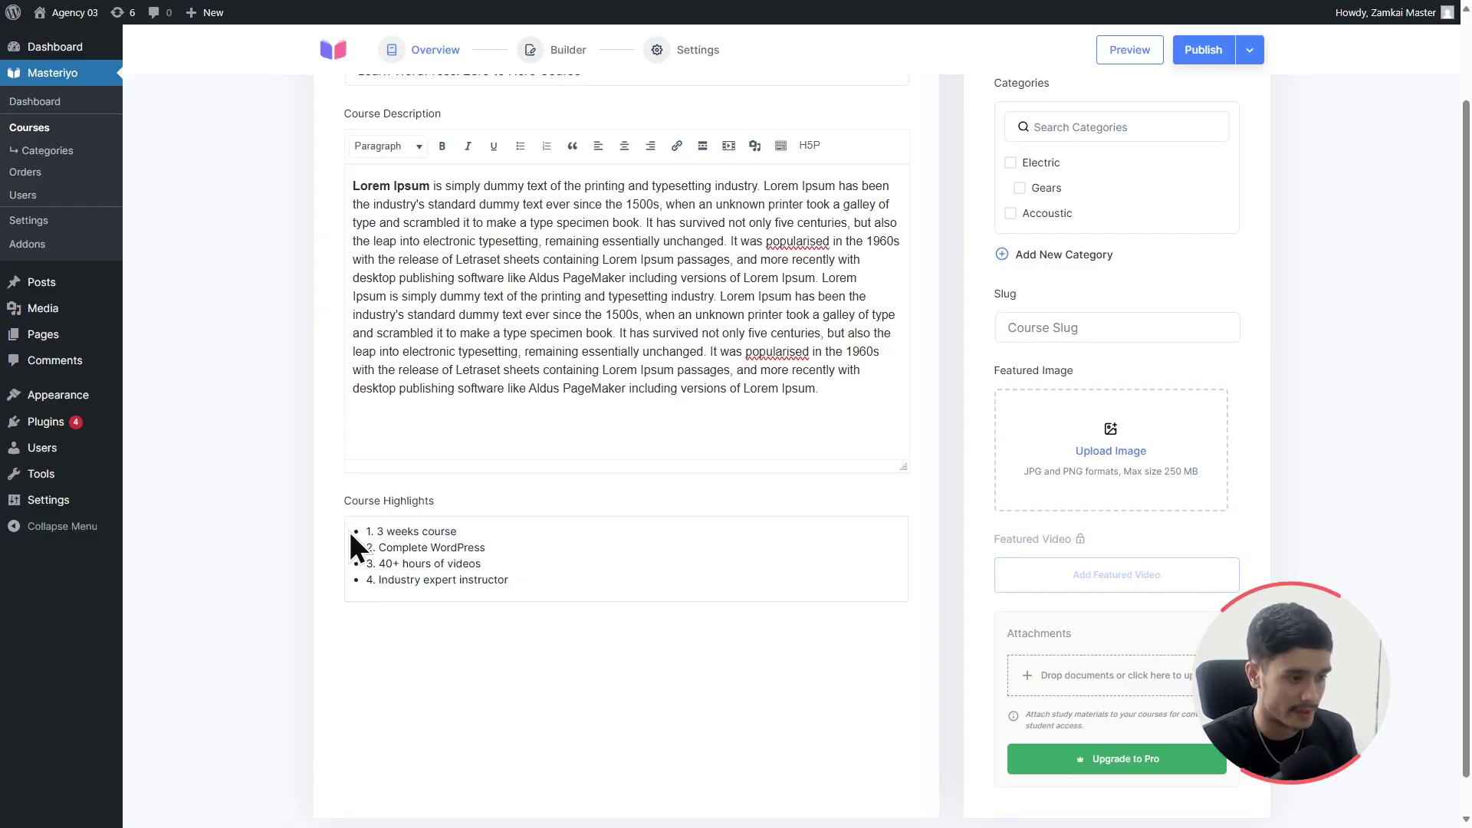
{"action": "left_click_drag", "start_coordinate": [376, 531], "coordinate": [365, 567]}
{"action": "key", "text": "BackSpace"}
{"action": "key", "text": "BackSpace"}
{"action": "left_click_drag", "start_coordinate": [359, 581], "coordinate": [378, 581]}
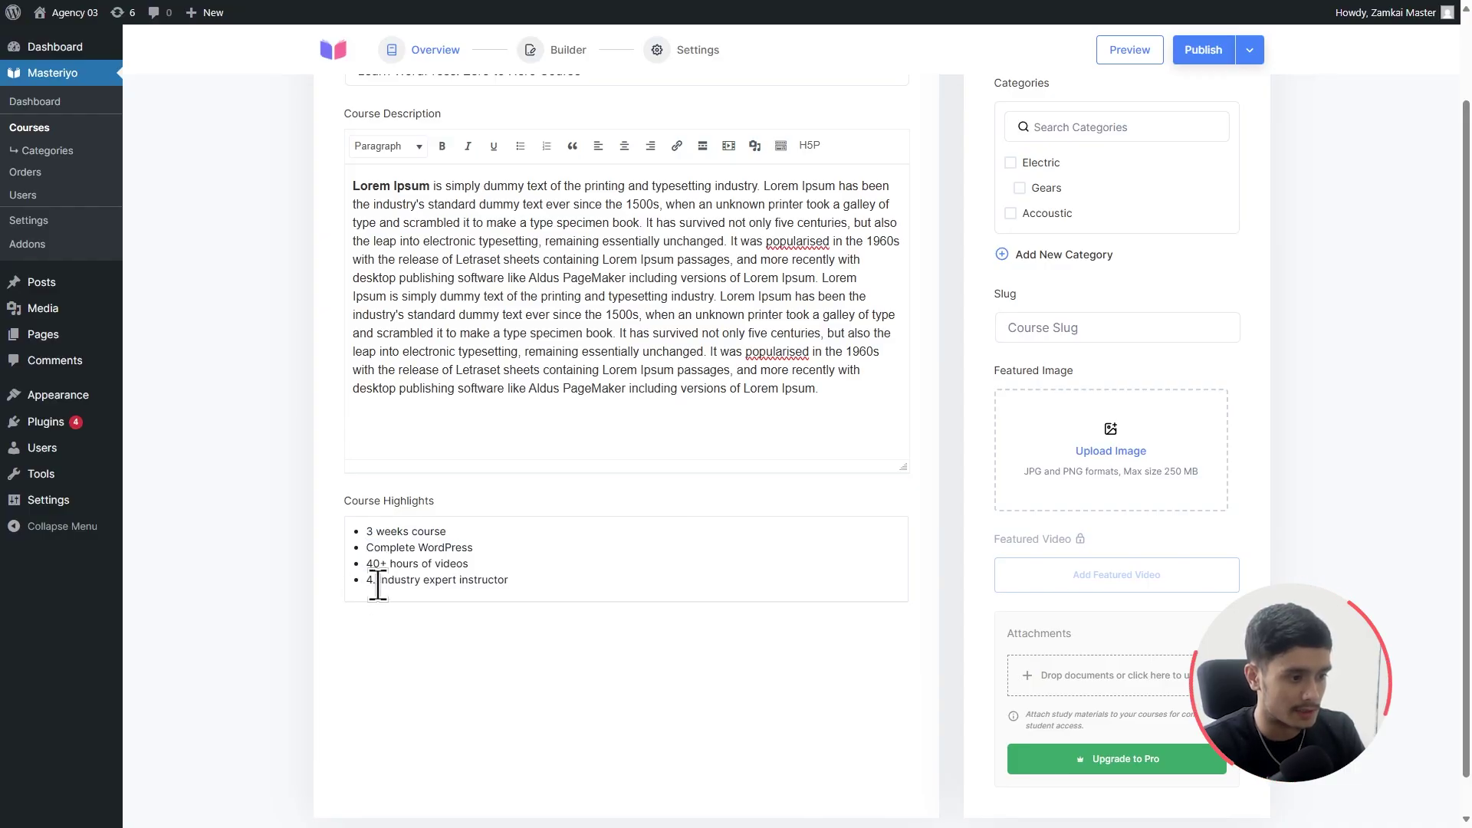
{"action": "key", "text": "BackSpace"}
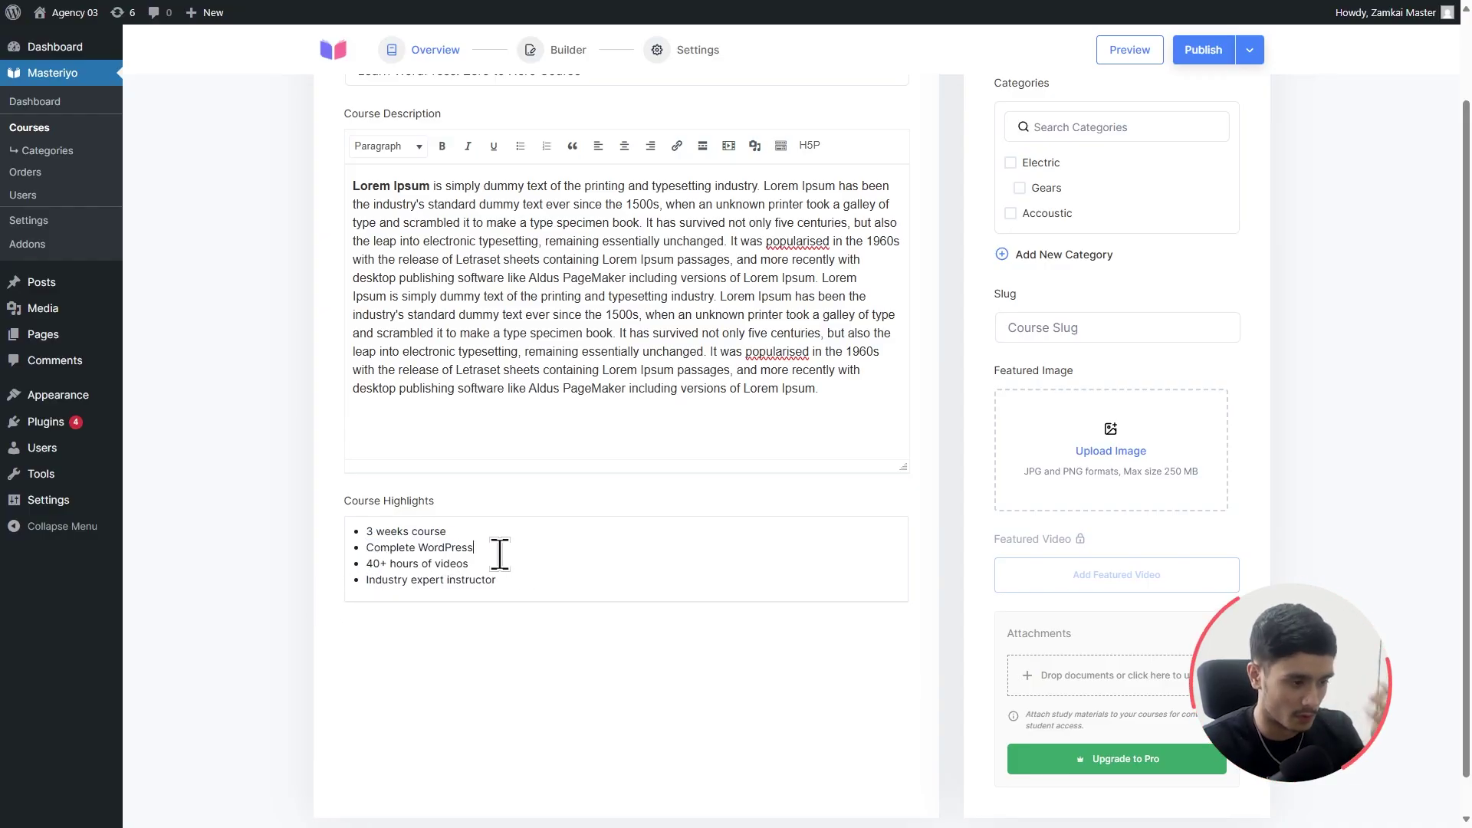
{"action": "left_click", "coordinate": [536, 574]}
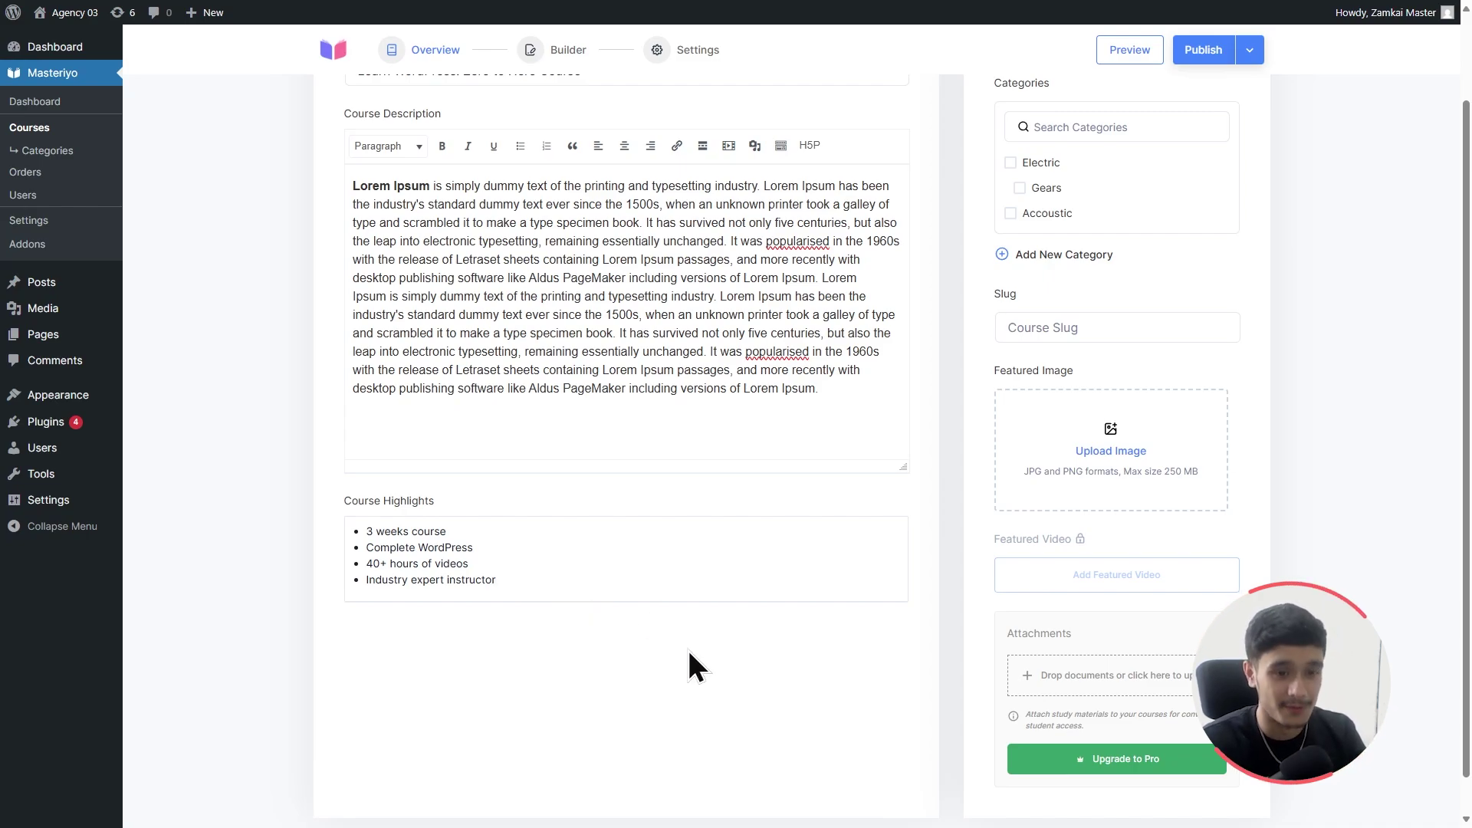
{"action": "scroll", "coordinate": [733, 678], "scroll_direction": "up", "scroll_amount": 2}
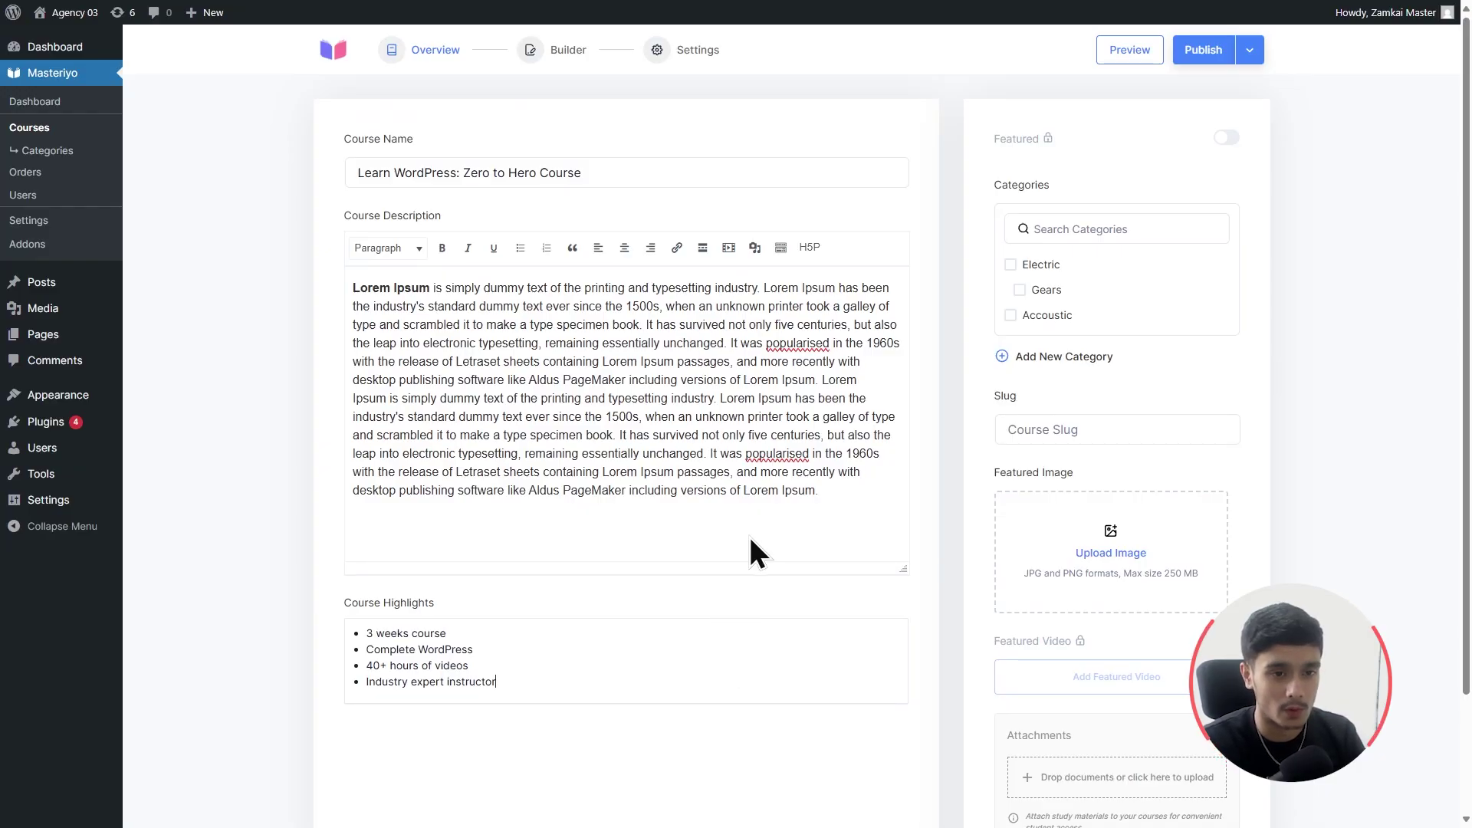
{"action": "scroll", "coordinate": [1240, 392], "scroll_direction": "down", "scroll_amount": 1}
{"action": "scroll", "coordinate": [1238, 414], "scroll_direction": "up", "scroll_amount": 1}
{"action": "scroll", "coordinate": [1267, 475], "scroll_direction": "down", "scroll_amount": 2}
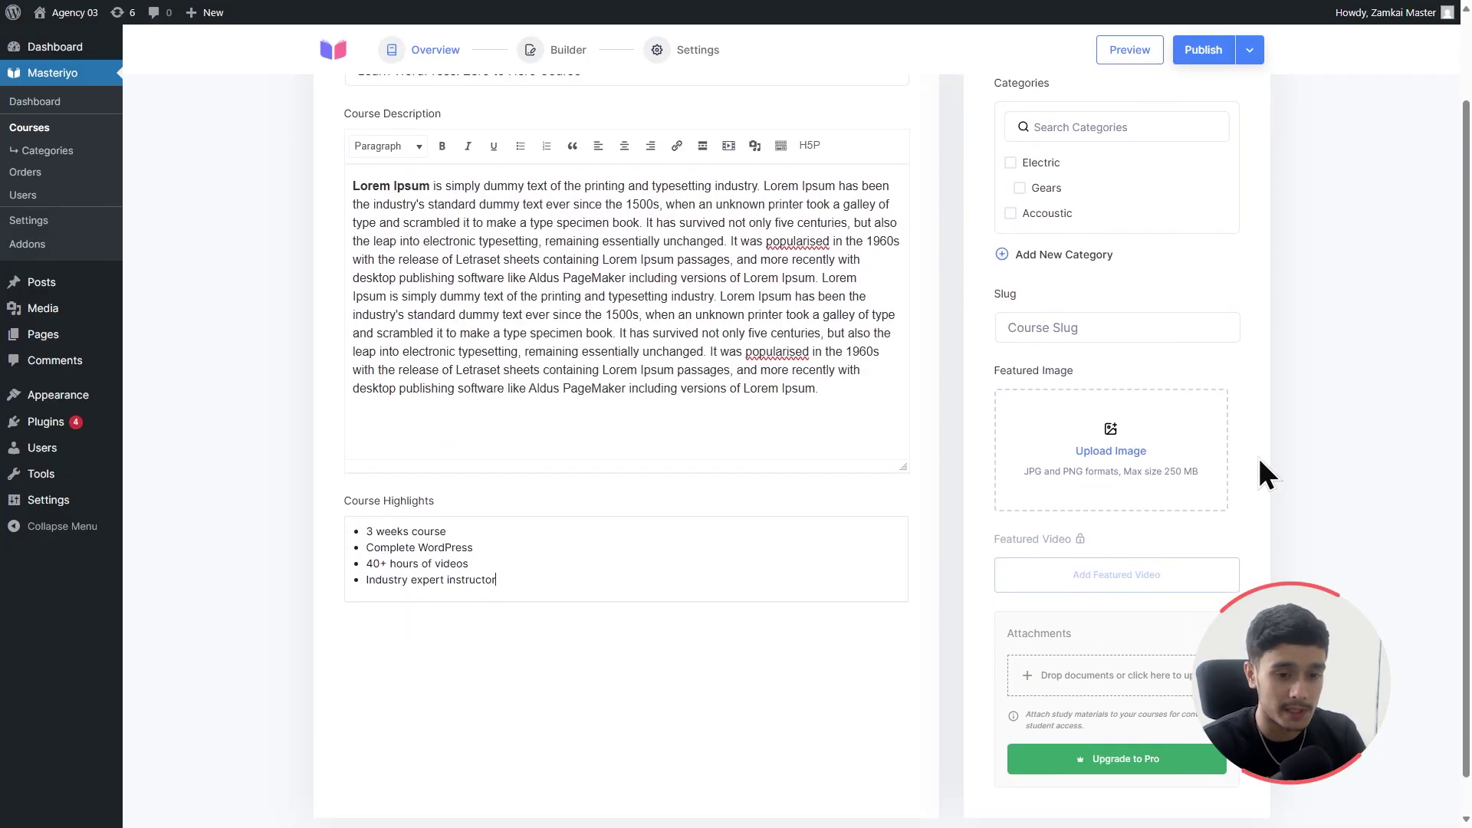
Upload the Learn WordPress Zero-Hero thumbnail as featured image, publish, and open the Builder.
{"action": "left_click", "coordinate": [1110, 457]}
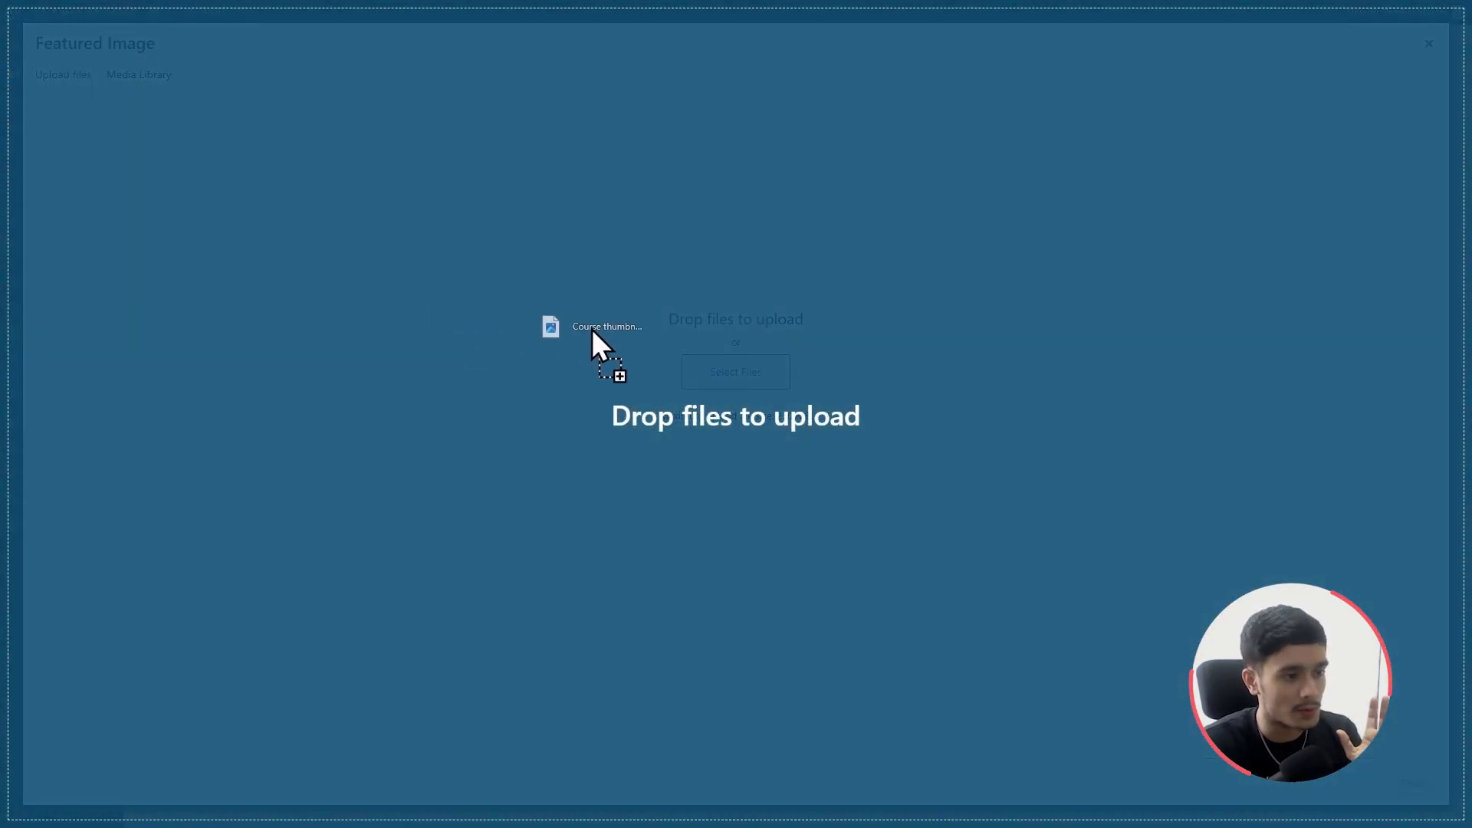
{"action": "left_click_drag", "start_coordinate": [592, 329], "coordinate": [725, 363]}
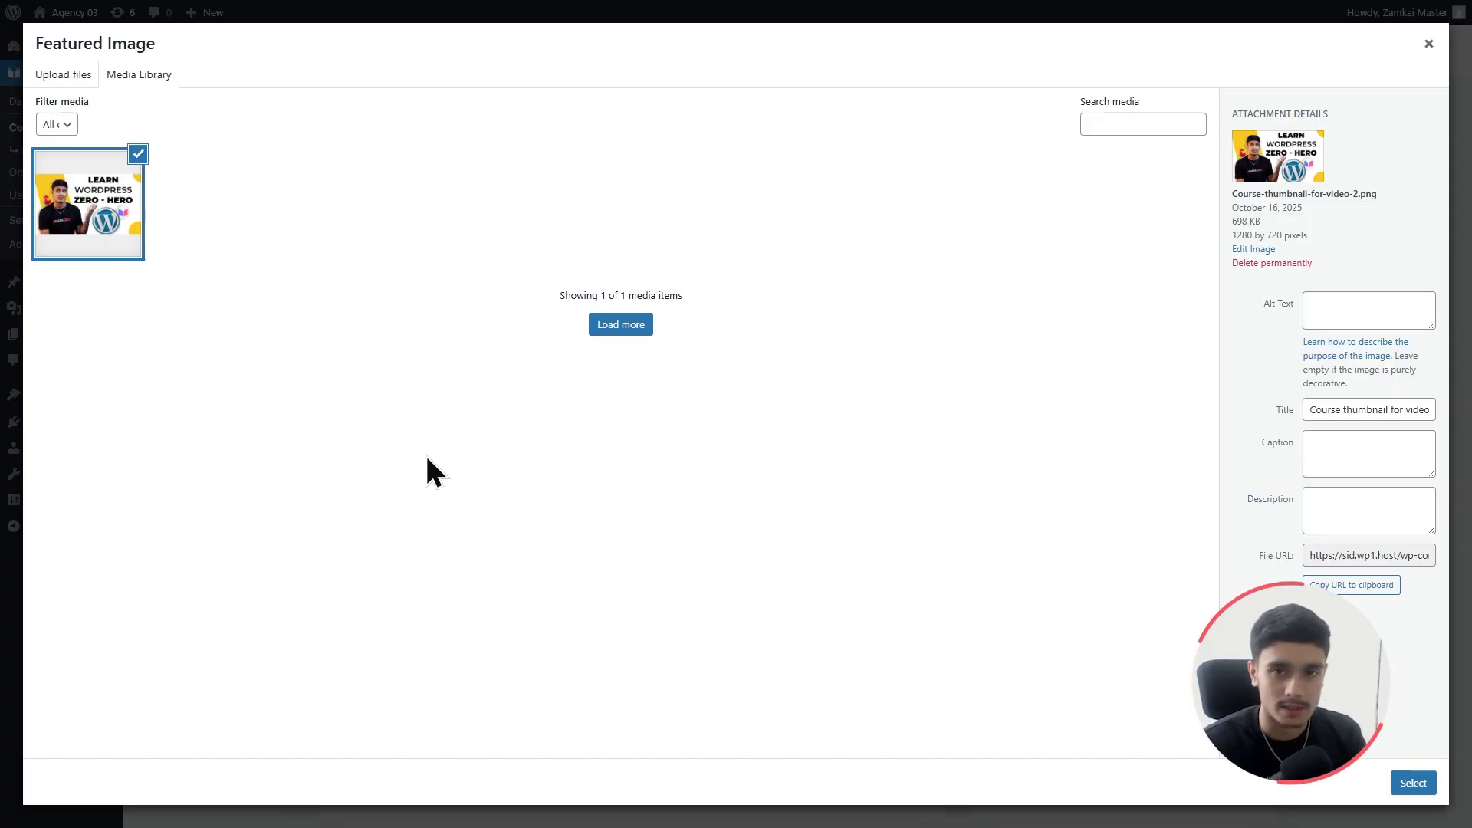
{"action": "left_click", "coordinate": [1413, 783]}
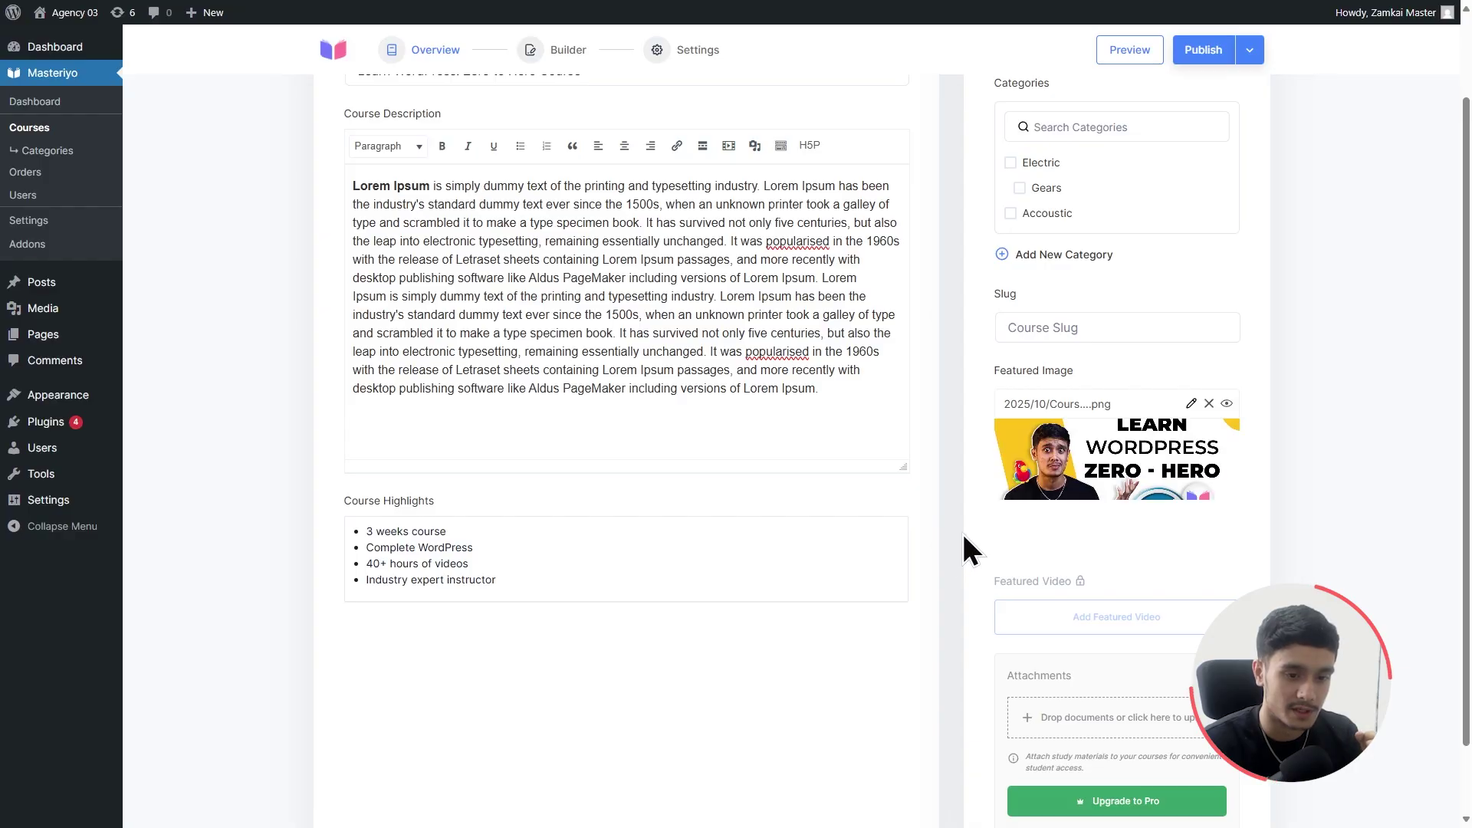
{"action": "scroll", "coordinate": [962, 531], "scroll_direction": "up", "scroll_amount": 2}
{"action": "left_click", "coordinate": [1198, 65]}
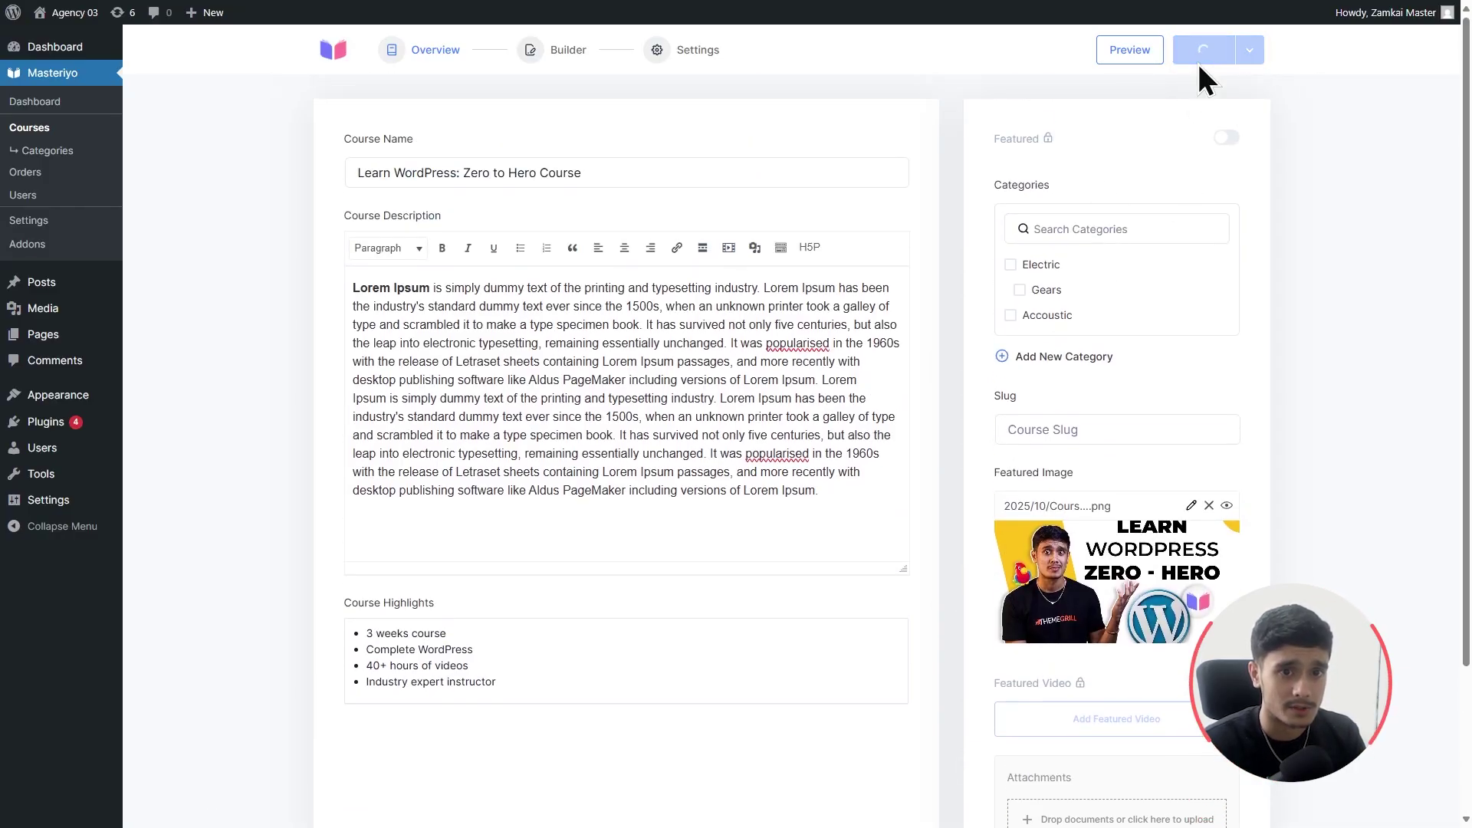
{"action": "left_click", "coordinate": [531, 58]}
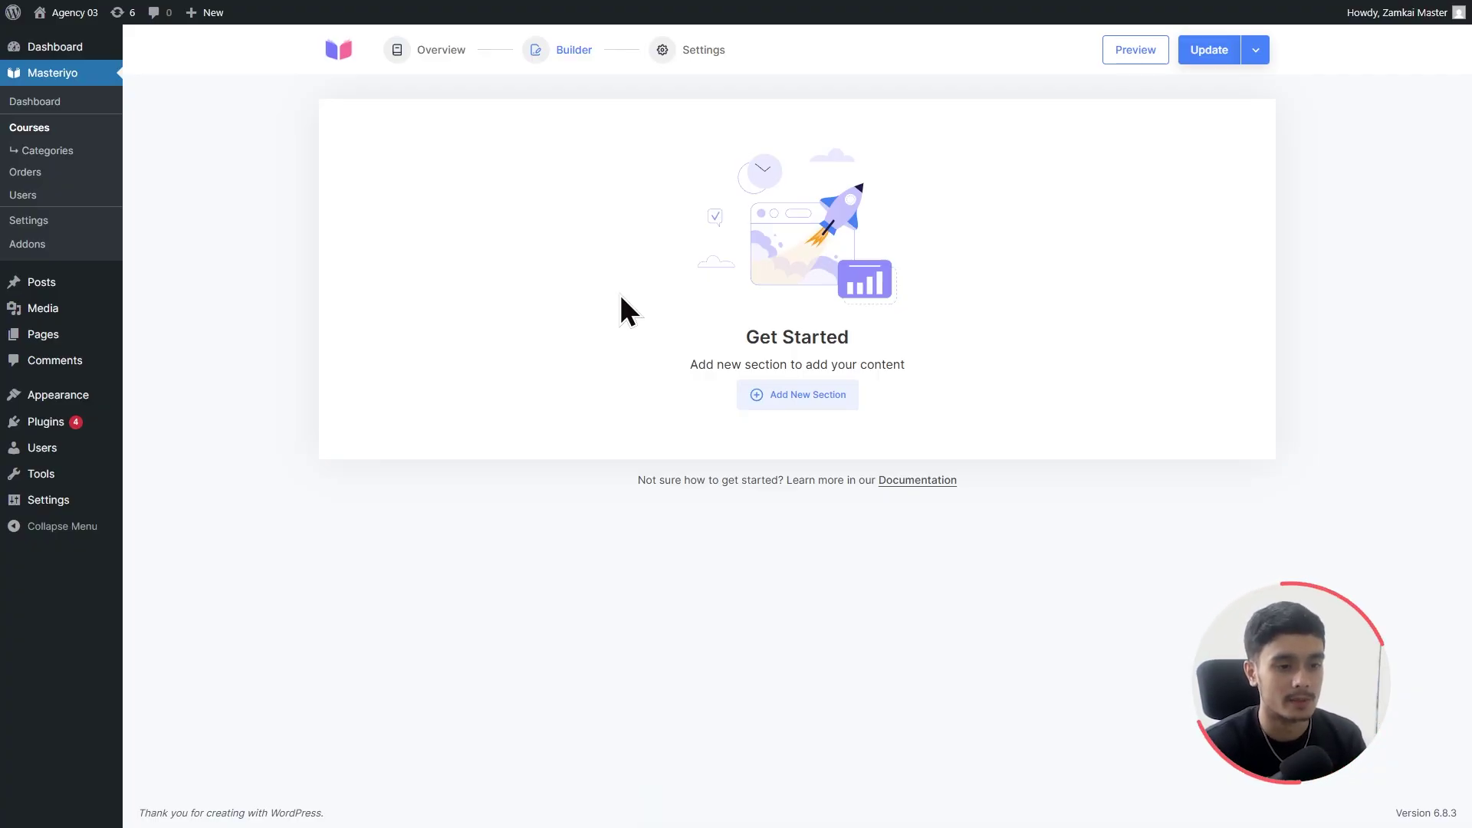
Add a 'WordPress Basics' section and bring up its content type choices.
{"action": "left_click", "coordinate": [841, 396]}
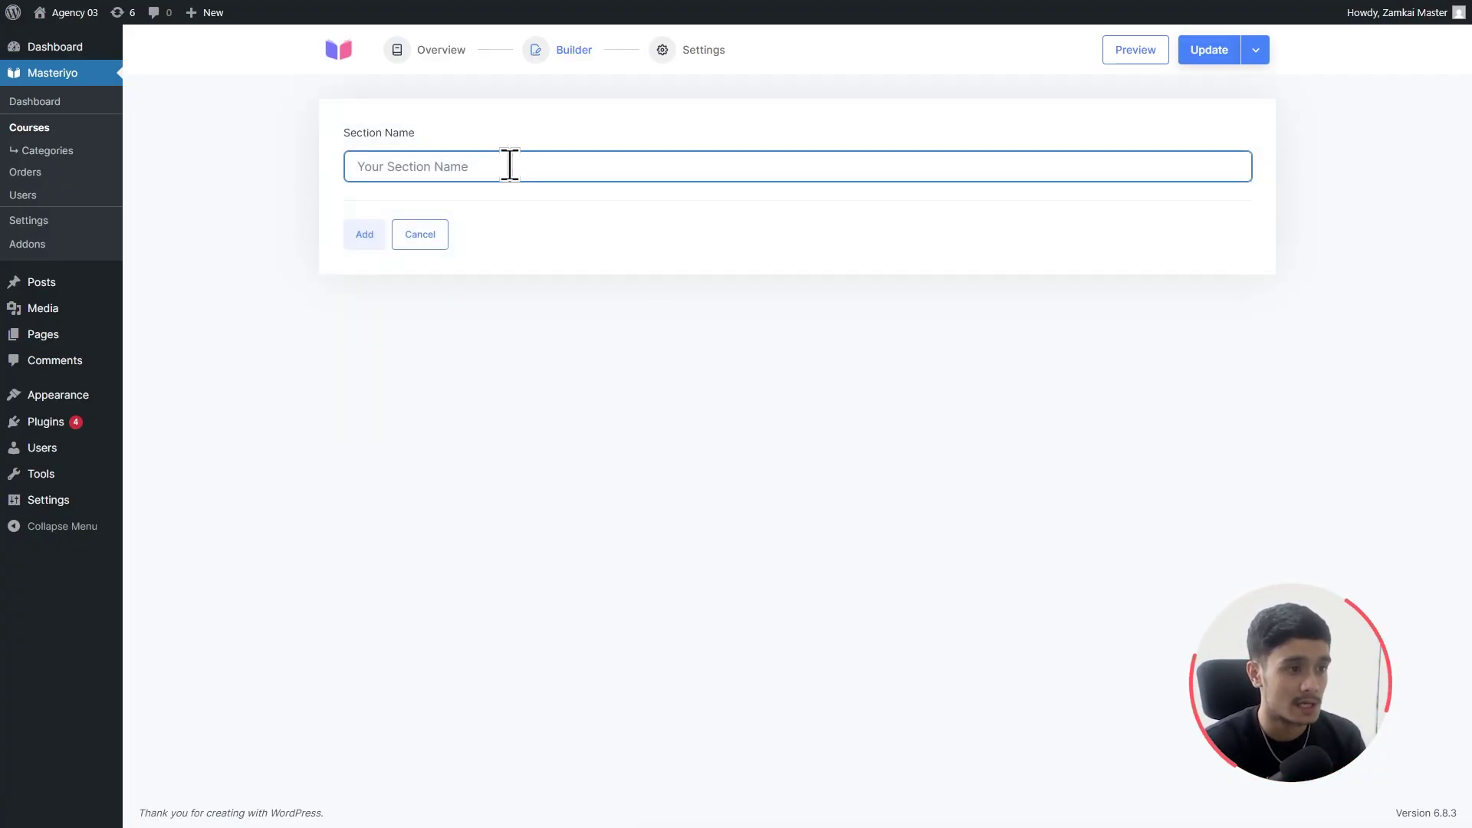
{"action": "type", "text": "WordPree"}
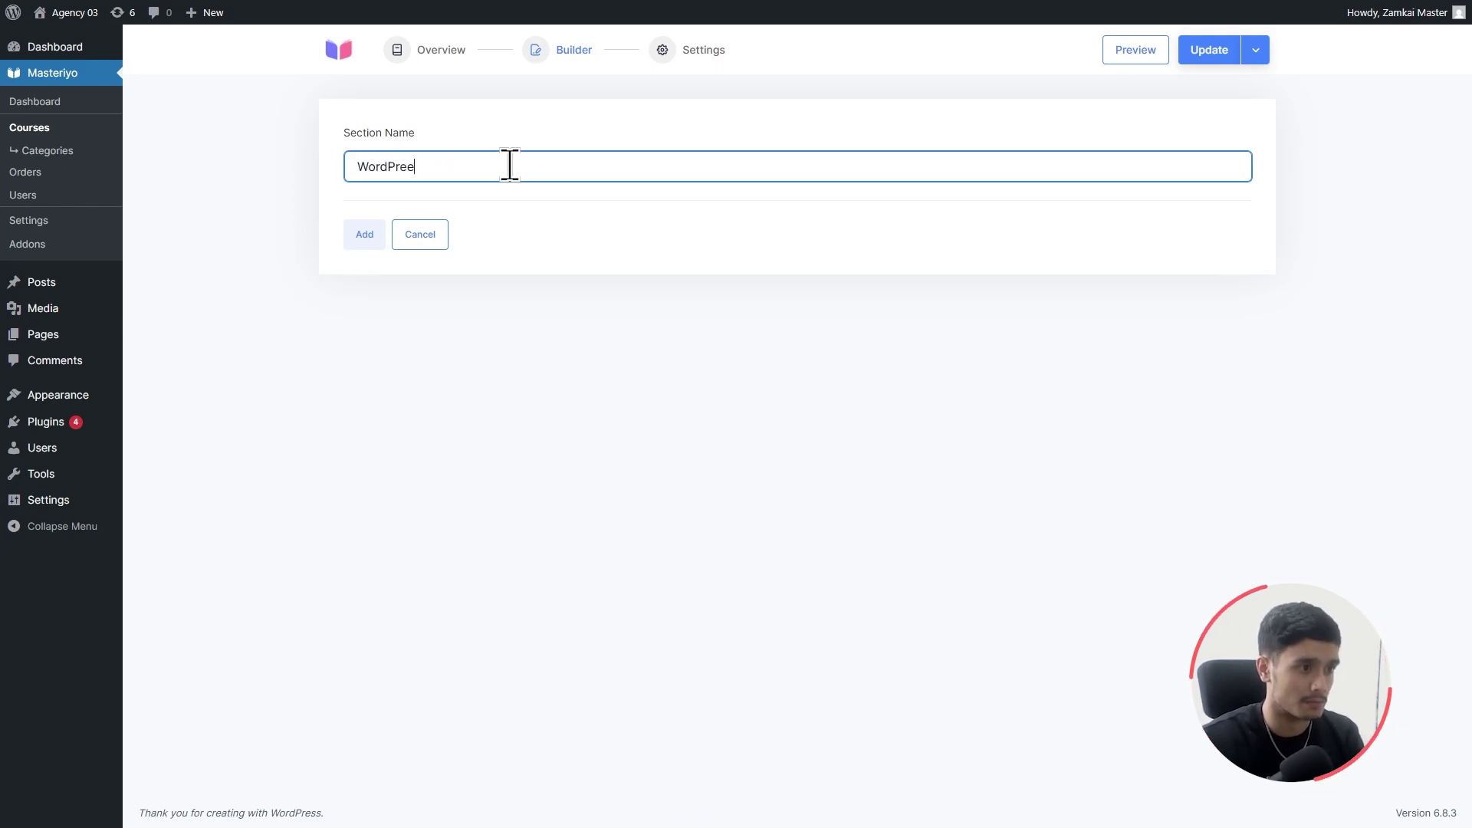
{"action": "key", "text": "BackSpace"}
{"action": "type", "text": "ss Basics"}
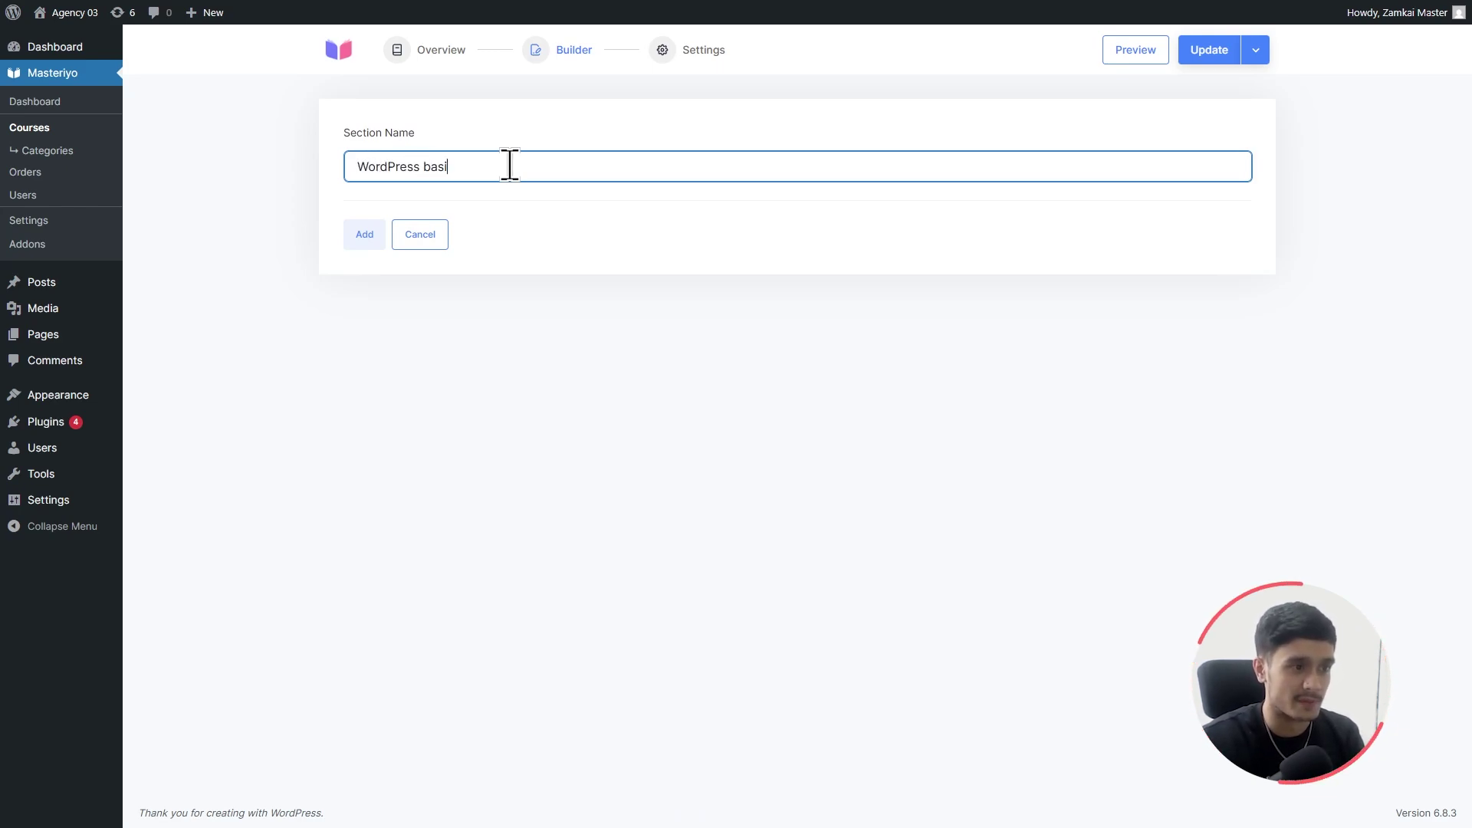
{"action": "left_click", "coordinate": [373, 234]}
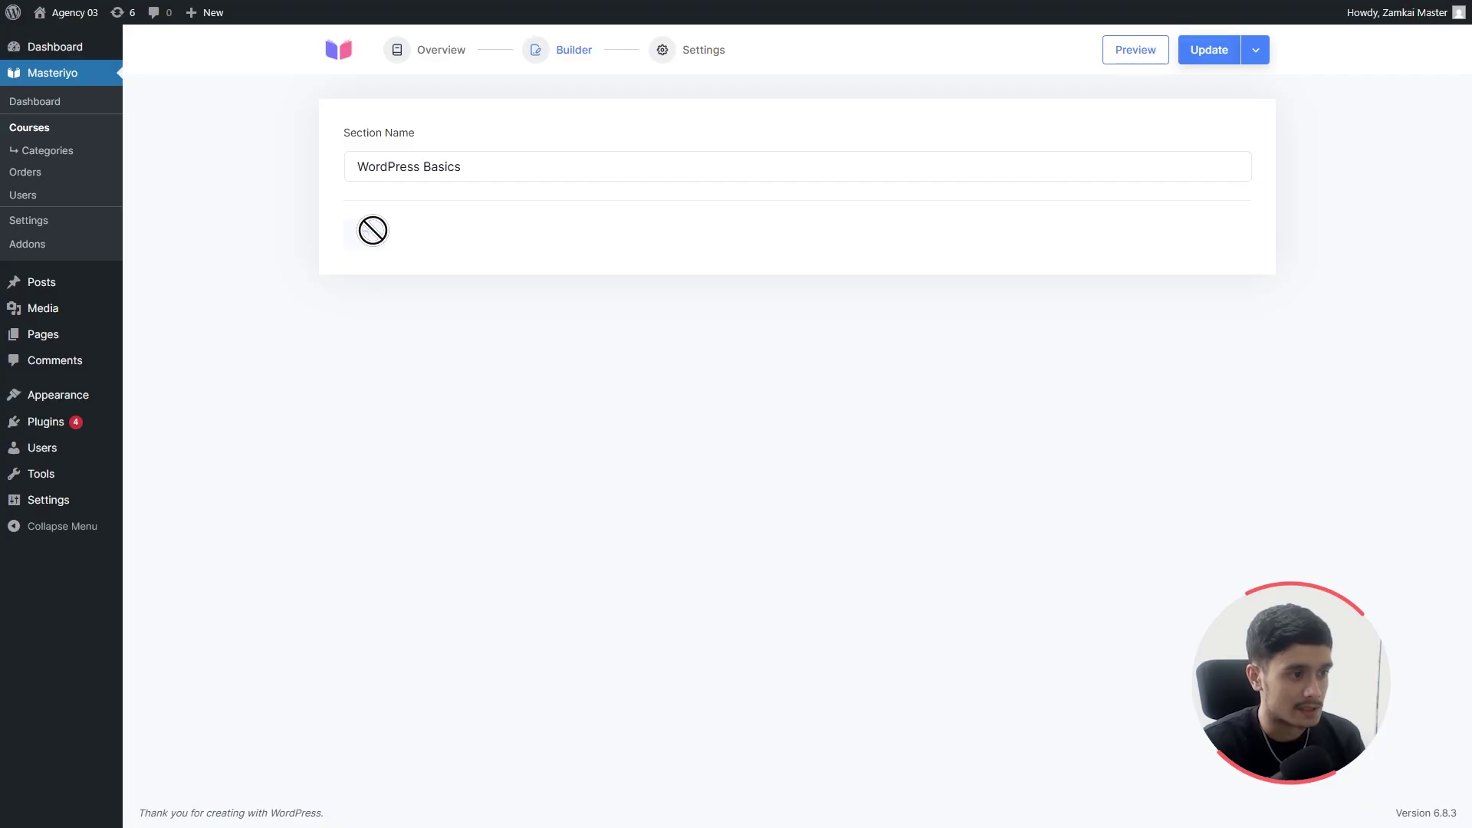
{"action": "left_click", "coordinate": [399, 228]}
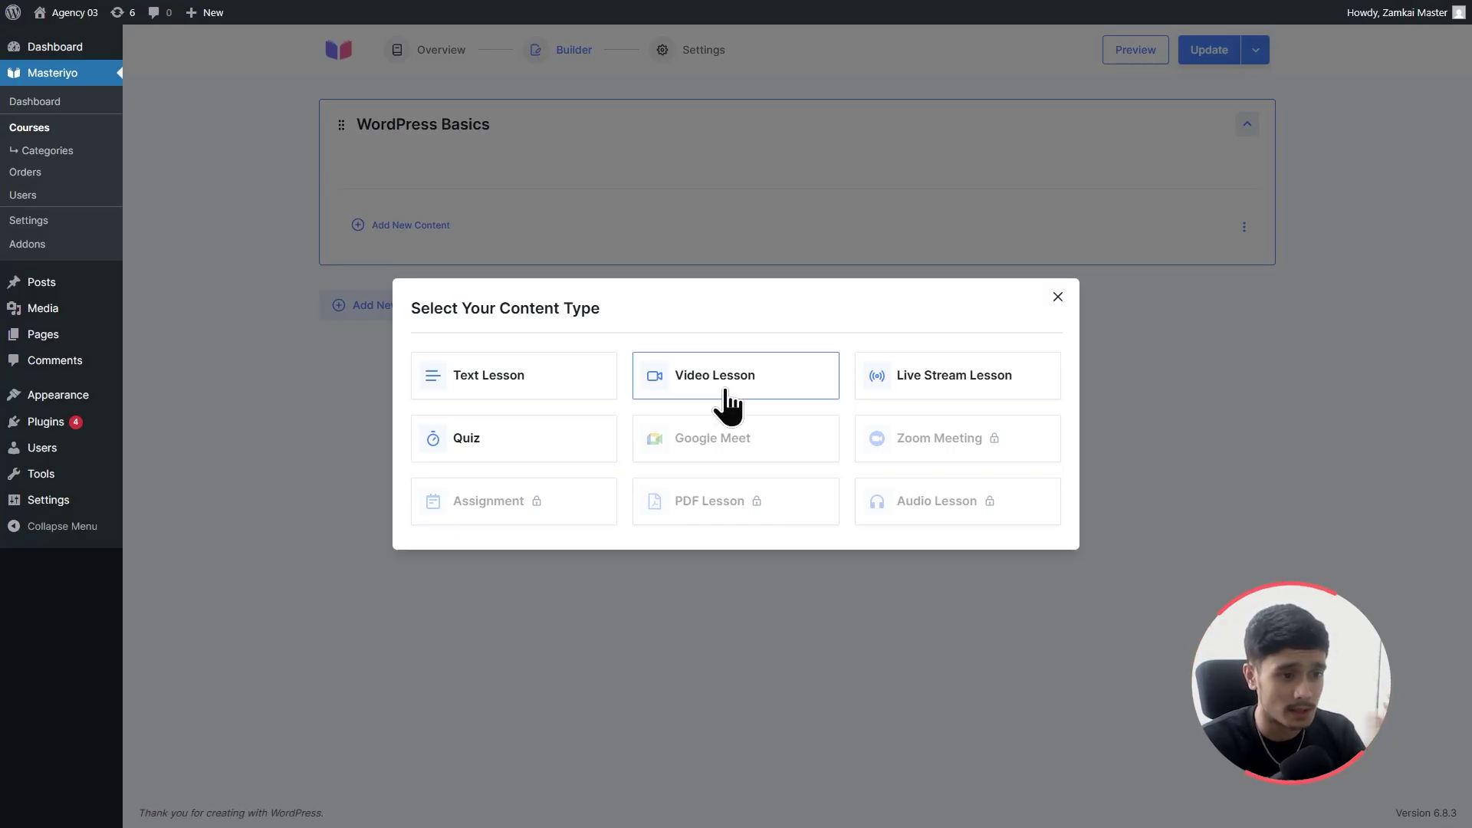
Add a video lesson named 'How everything works?'.
{"action": "left_click", "coordinate": [732, 413]}
{"action": "left_click", "coordinate": [475, 246]}
{"action": "type", "text": "How everything works?"}
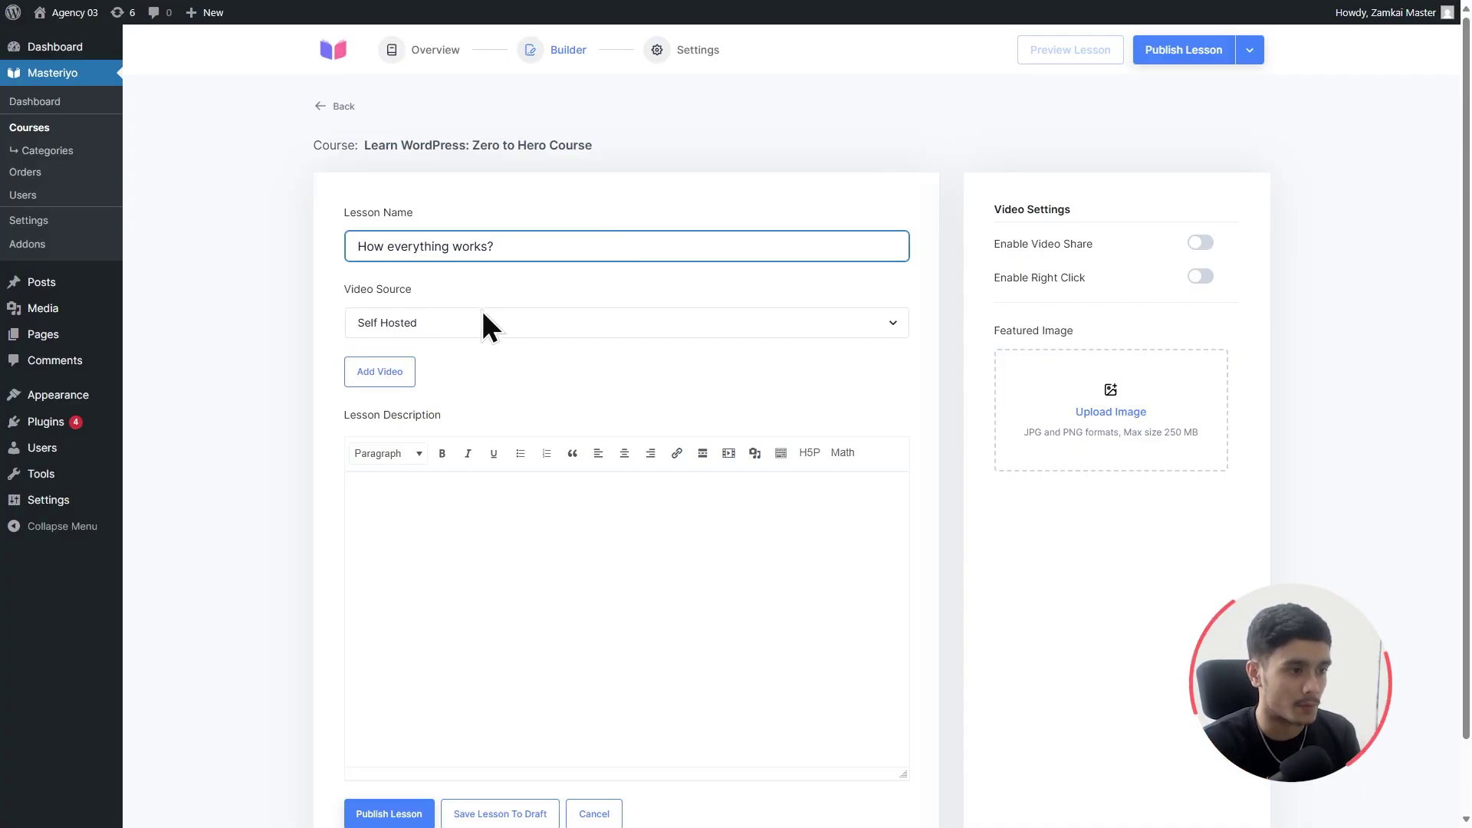
Set the lesson's video source to YouTube and paste the video URL.
{"action": "left_click", "coordinate": [458, 323]}
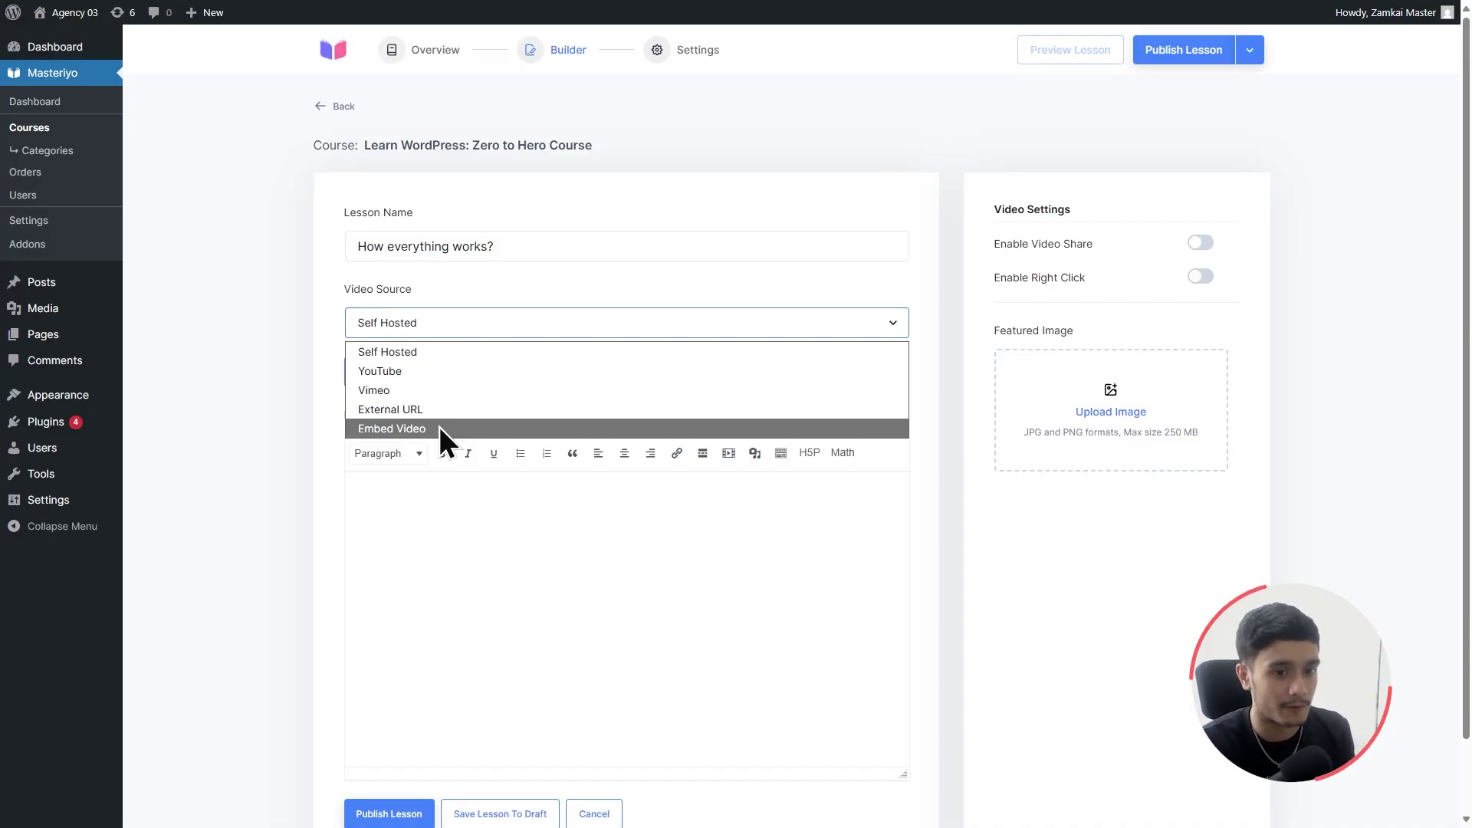
{"action": "left_click", "coordinate": [452, 372]}
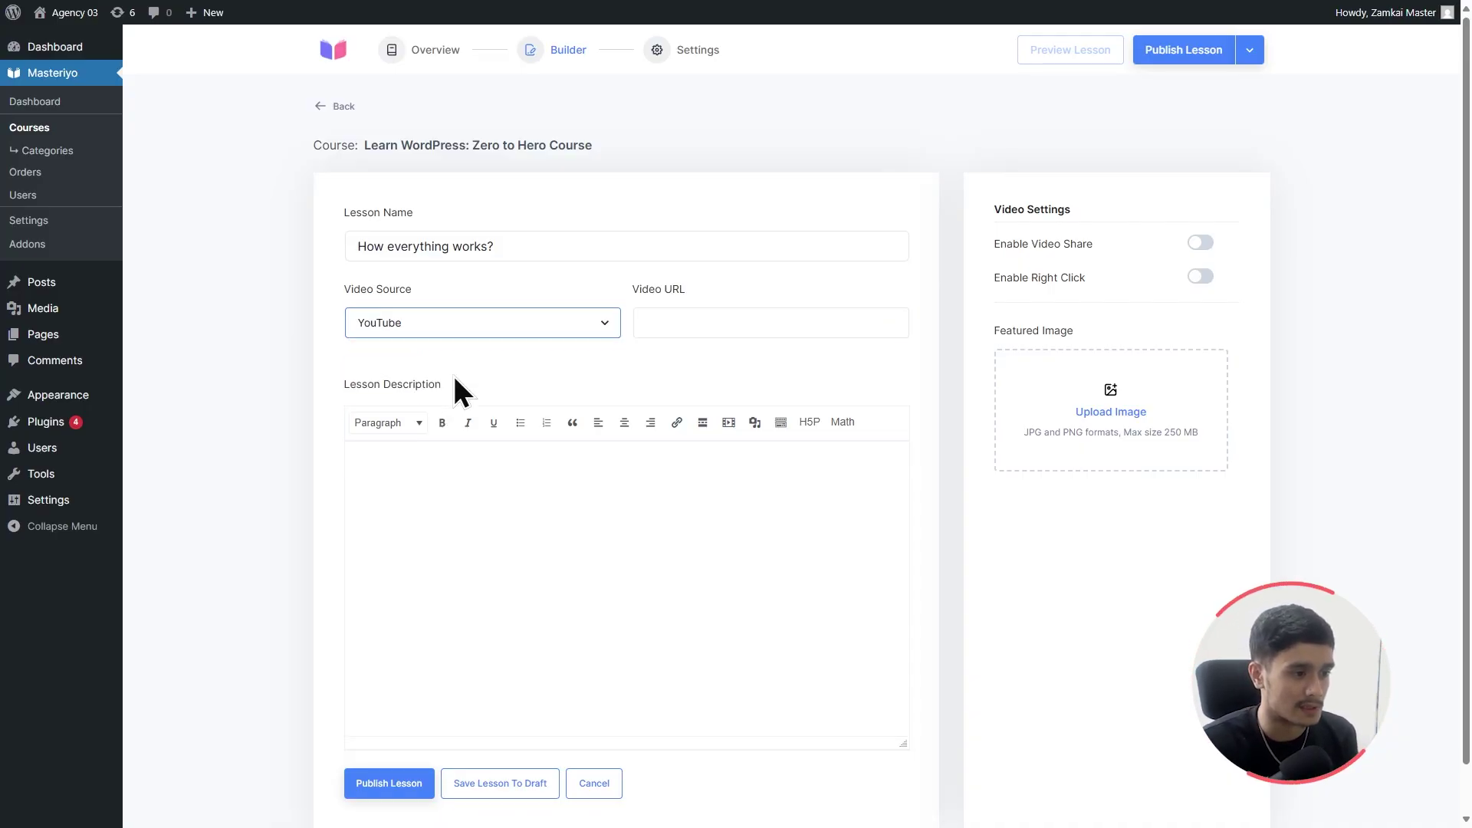
{"action": "left_click", "coordinate": [524, 373]}
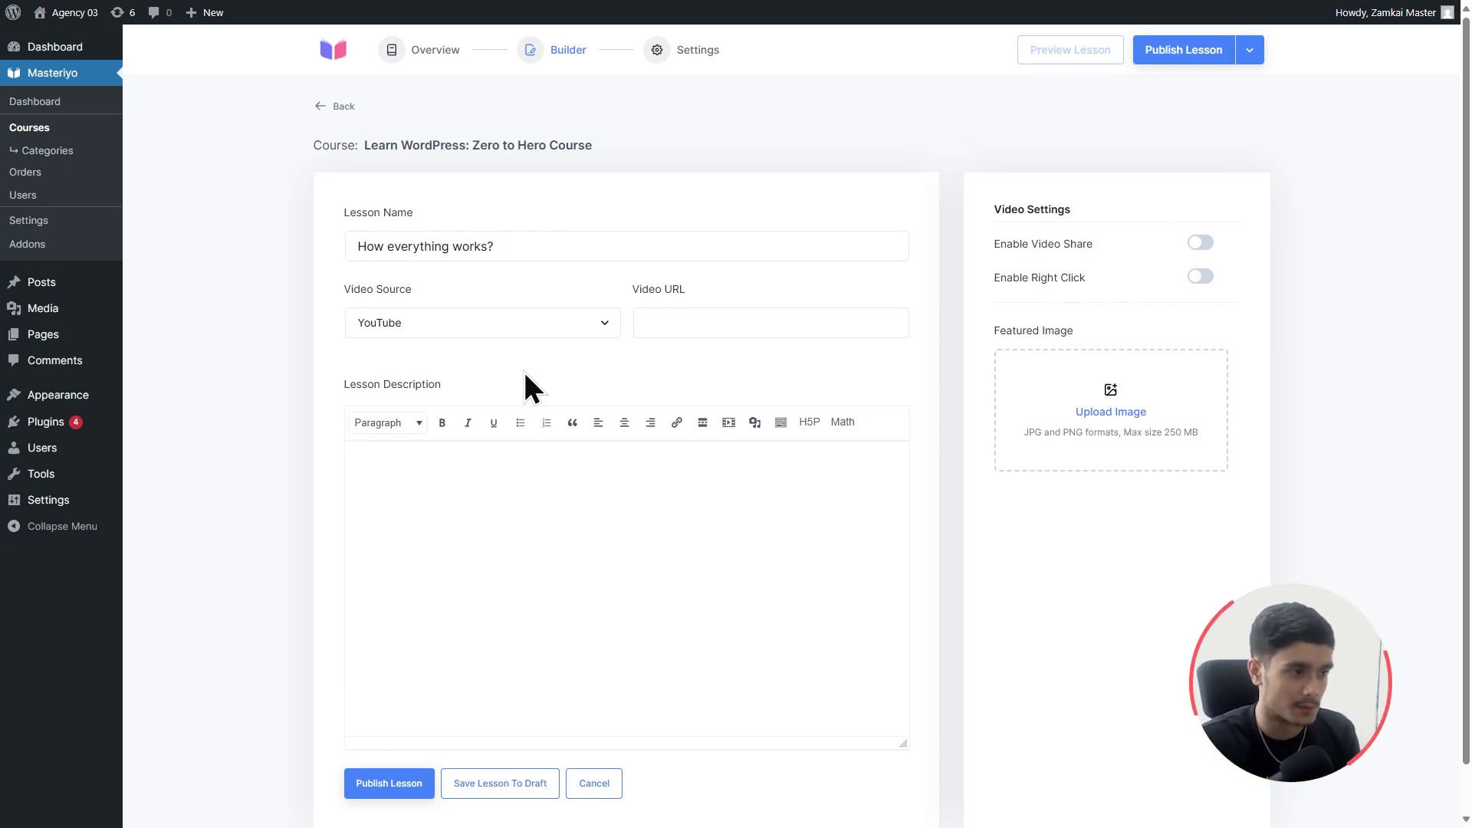
{"action": "left_click", "coordinate": [604, 323]}
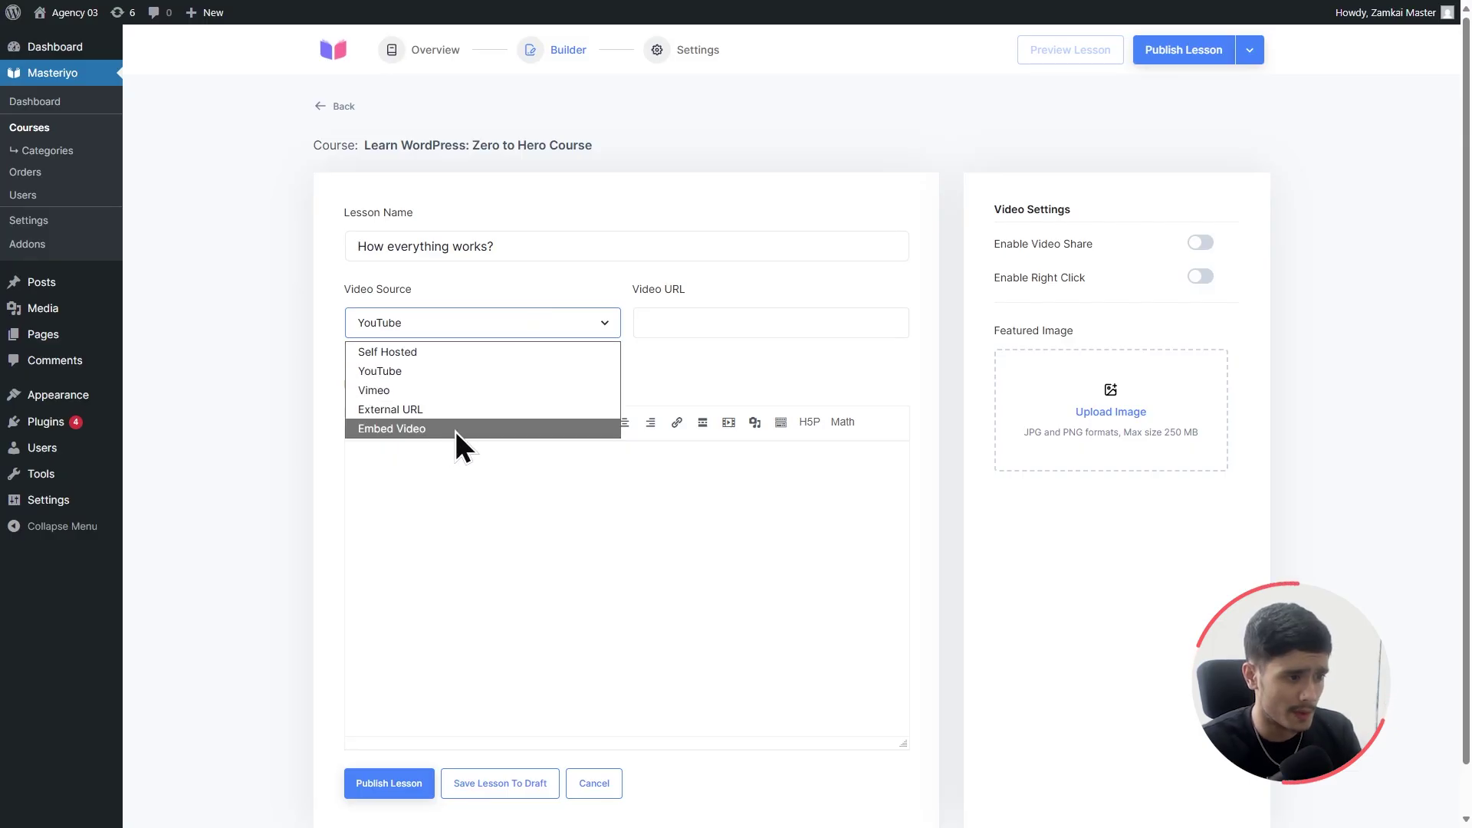
{"action": "left_click", "coordinate": [474, 375]}
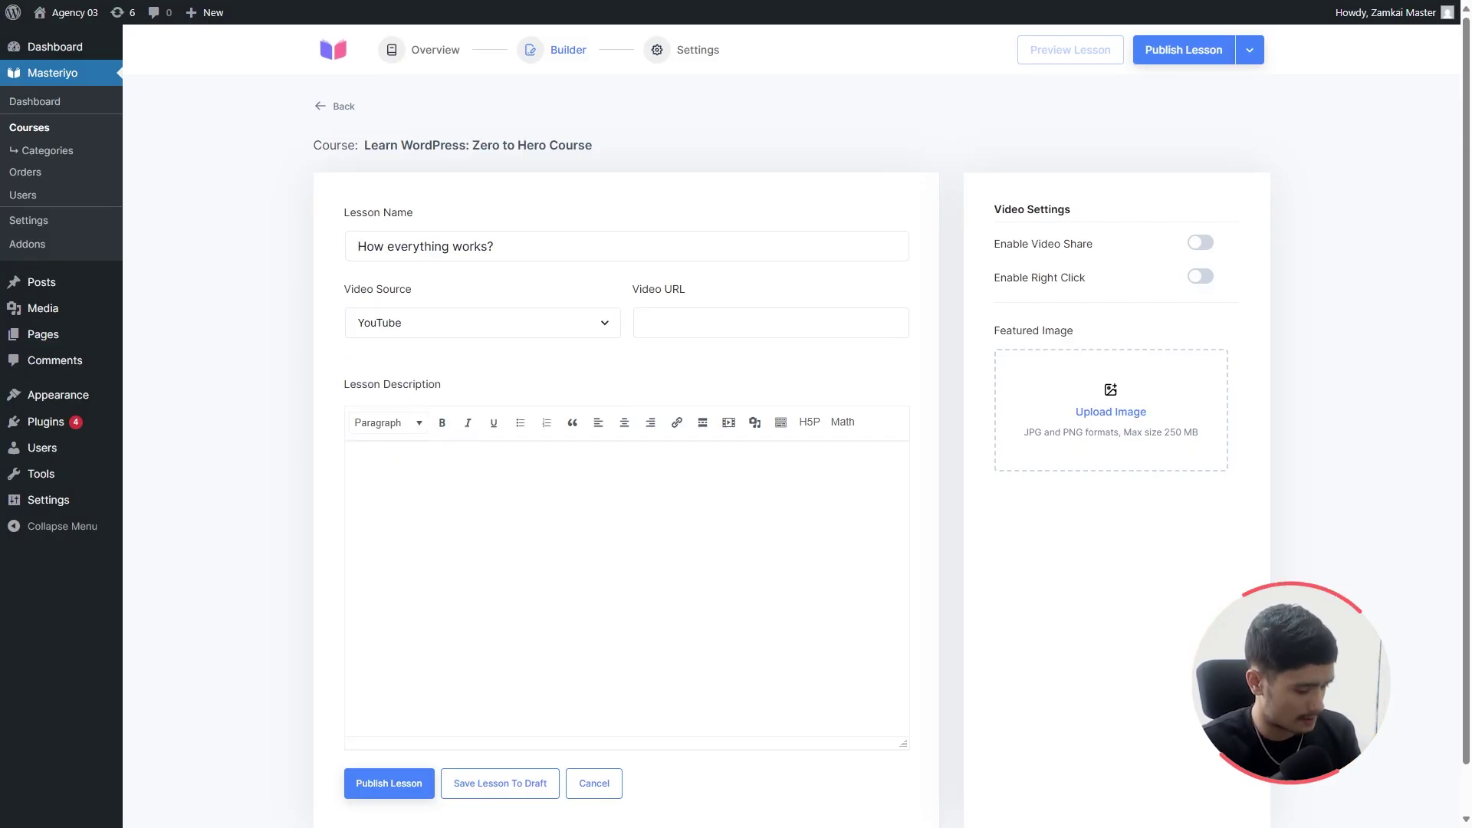
{"action": "left_click", "coordinate": [739, 322]}
{"action": "type", "text": "https://youtu.be/P1-B4TWI6yw"}
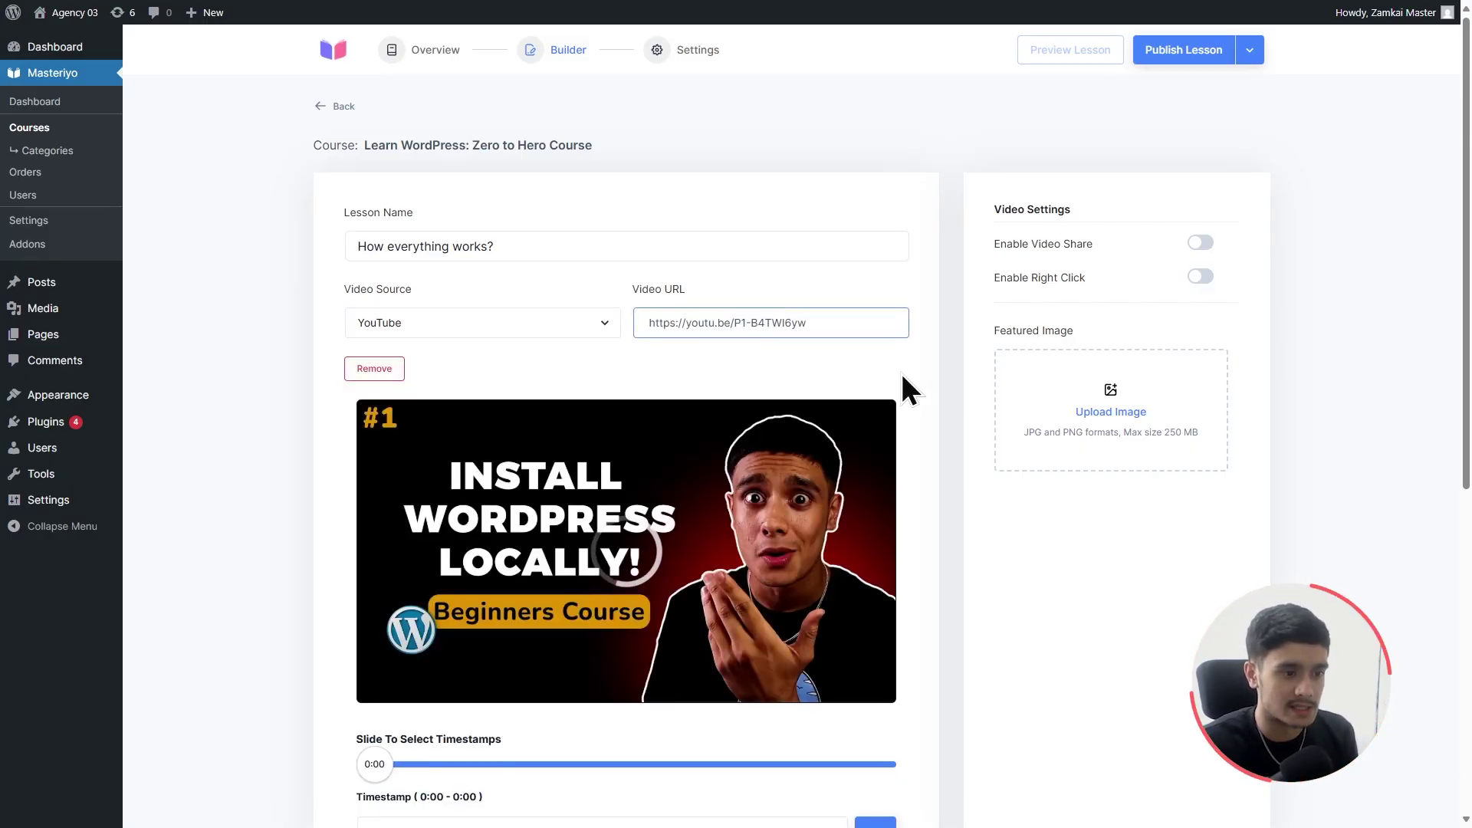
Add the Intro (0:00–0:44) and Main content (0:44–2:20) video timestamps.
{"action": "scroll", "coordinate": [925, 384], "scroll_direction": "down", "scroll_amount": 3}
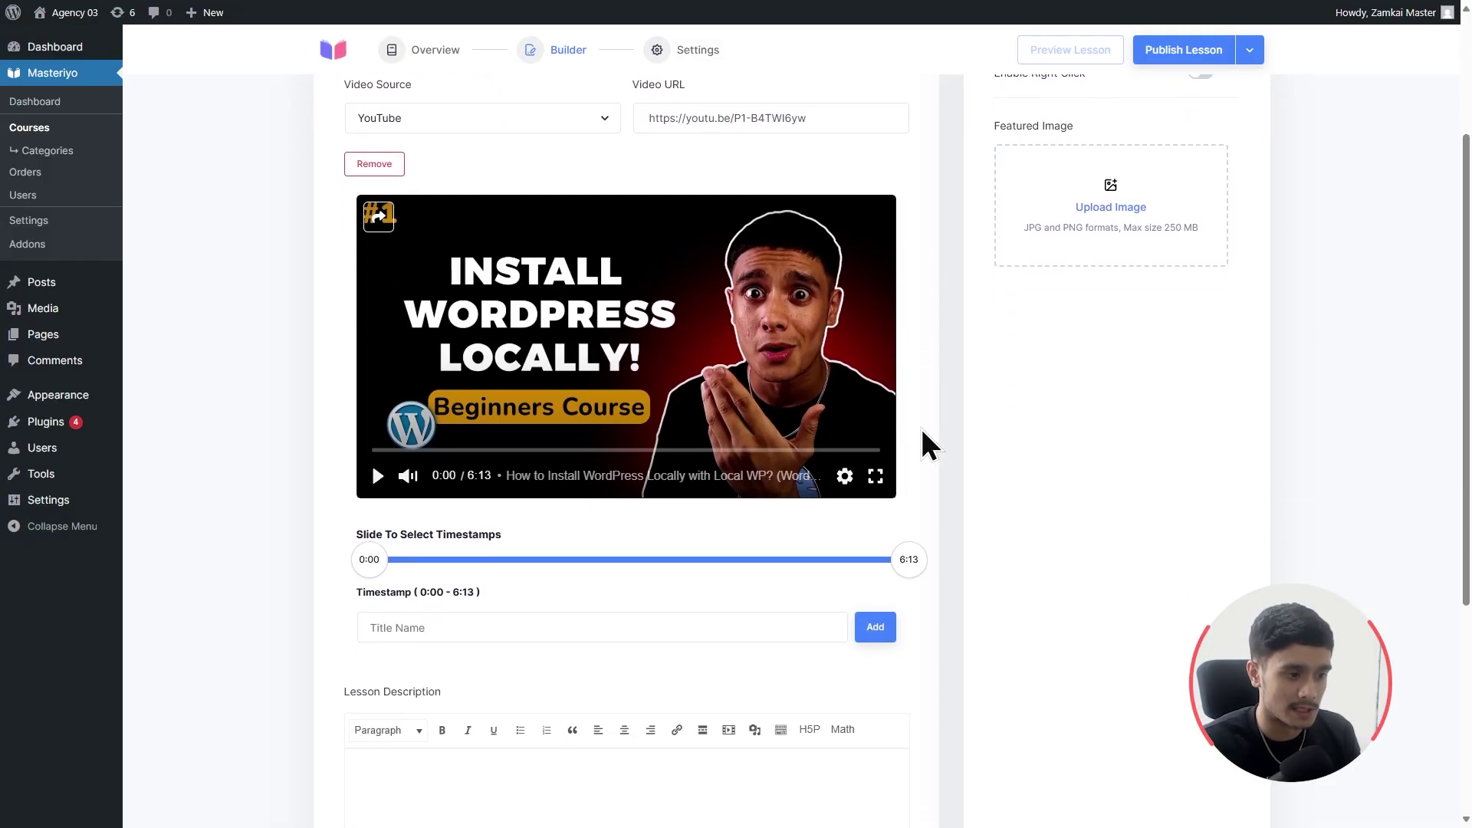
{"action": "left_click_drag", "start_coordinate": [911, 572], "coordinate": [423, 575]}
{"action": "left_click", "coordinate": [471, 622]}
{"action": "type", "text": "Intro"}
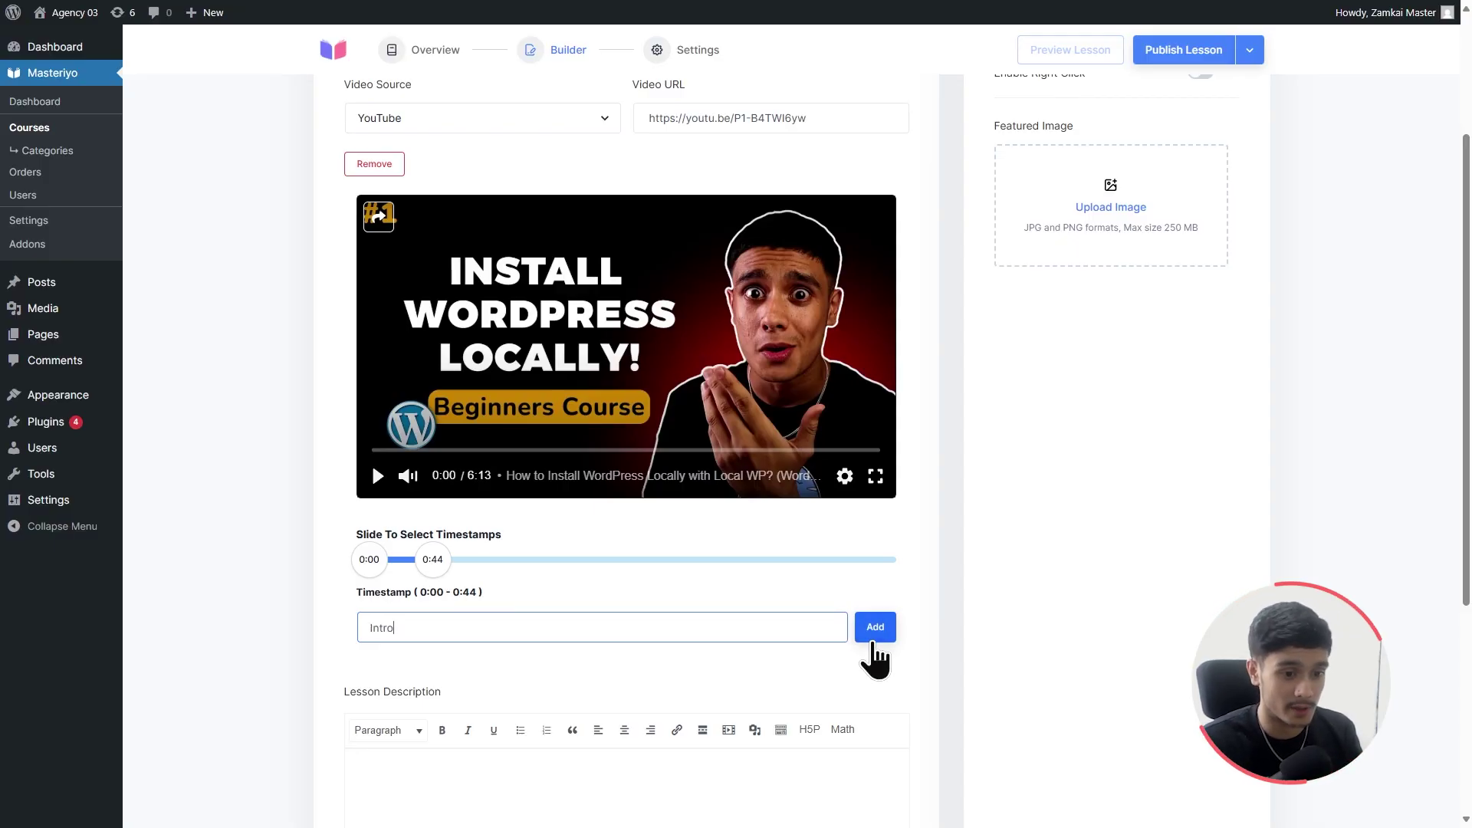
{"action": "left_click", "coordinate": [875, 626]}
{"action": "left_click_drag", "start_coordinate": [430, 559], "coordinate": [572, 559]}
{"action": "left_click", "coordinate": [494, 627]}
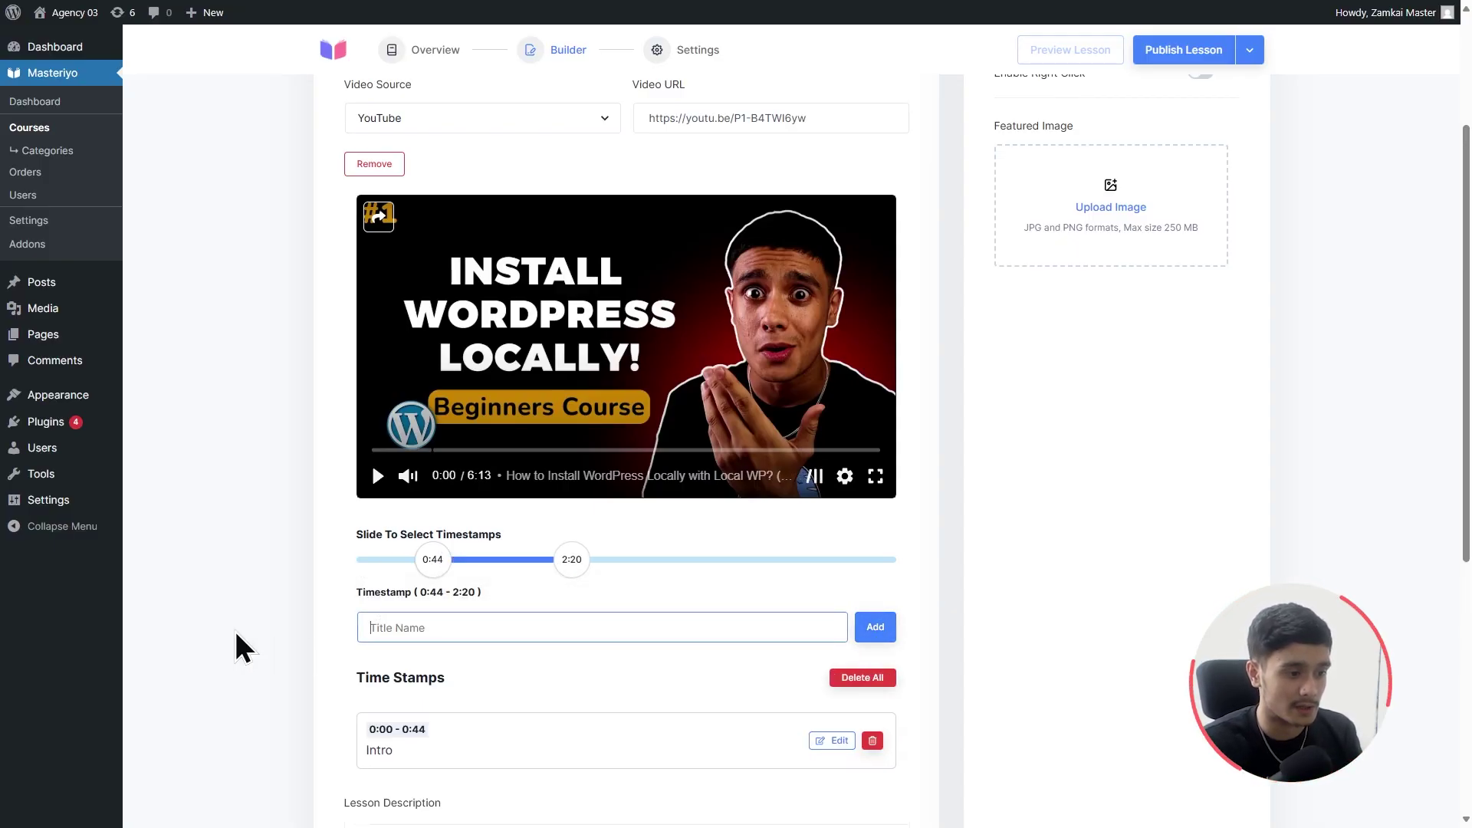
{"action": "type", "text": "Main content"}
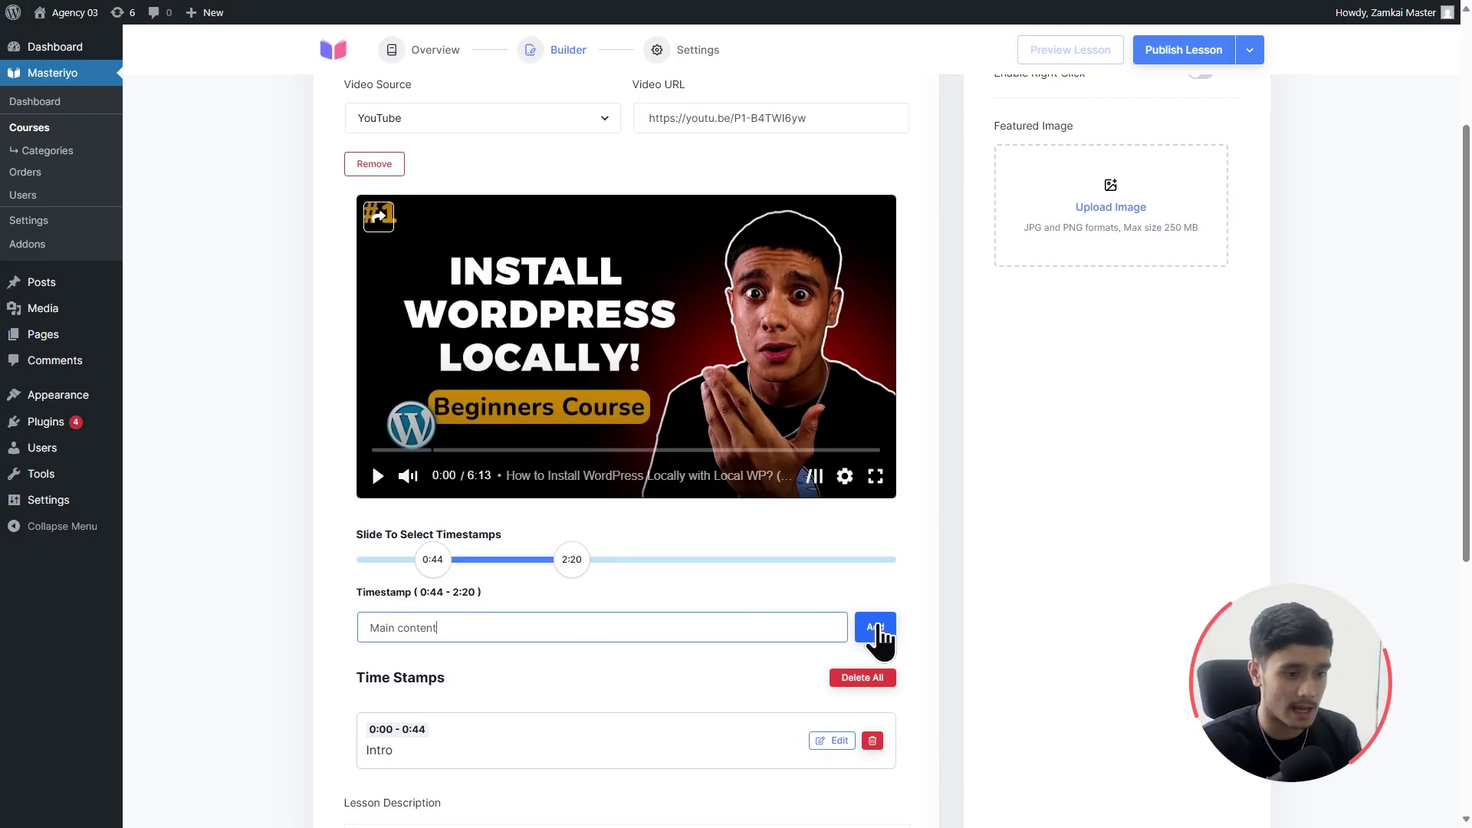
{"action": "left_click", "coordinate": [875, 626]}
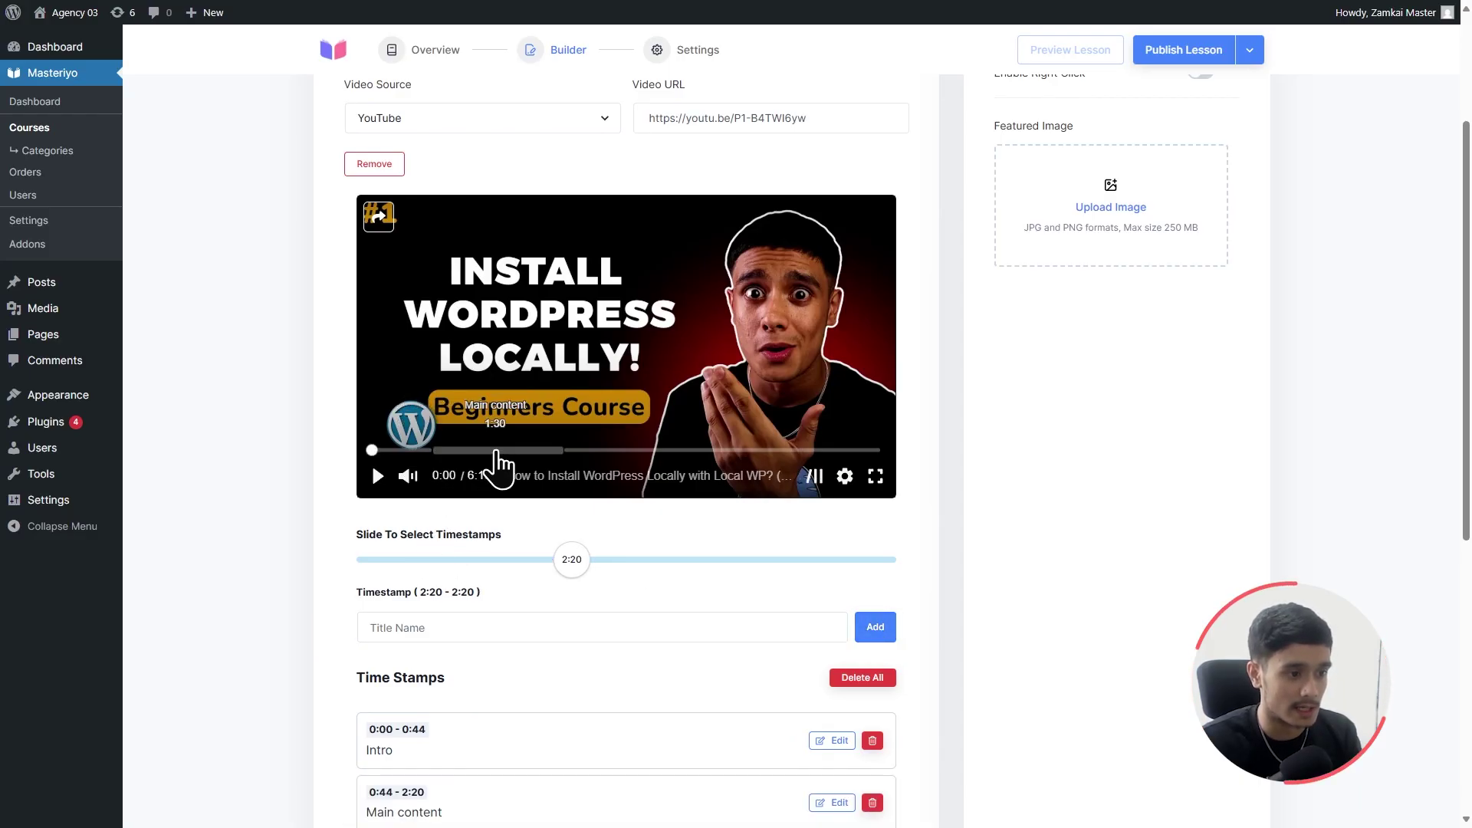
Add the Subscribe (2:20–4:39) and Outro (4:39–6:13) video timestamps.
{"action": "left_click_drag", "start_coordinate": [571, 558], "coordinate": [773, 559]}
{"action": "left_click", "coordinate": [467, 628]}
{"action": "type", "text": "Sui"}
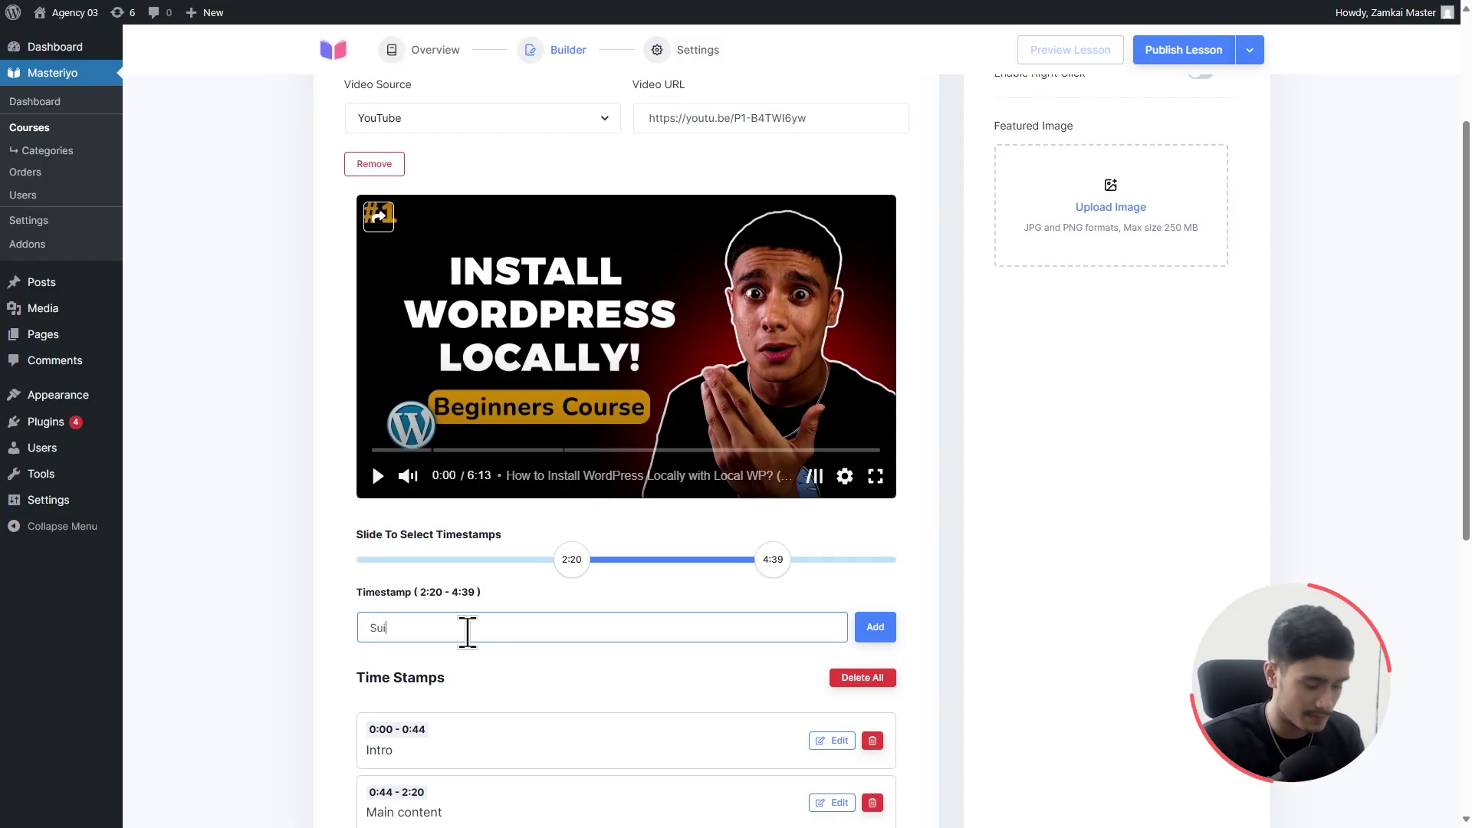
{"action": "key", "text": "BackSpace"}
{"action": "type", "text": "bscribe"}
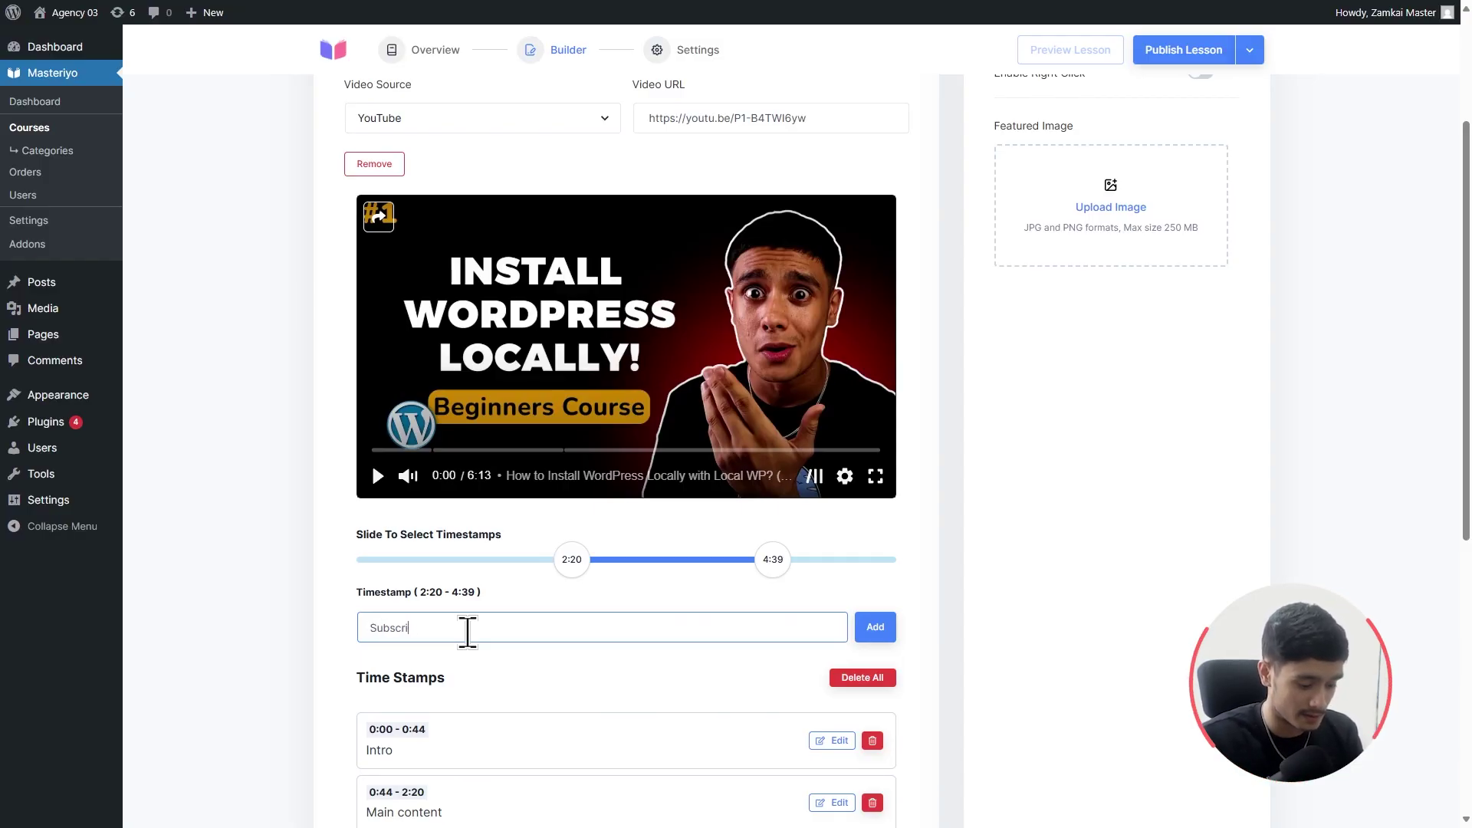
{"action": "left_click", "coordinate": [875, 627]}
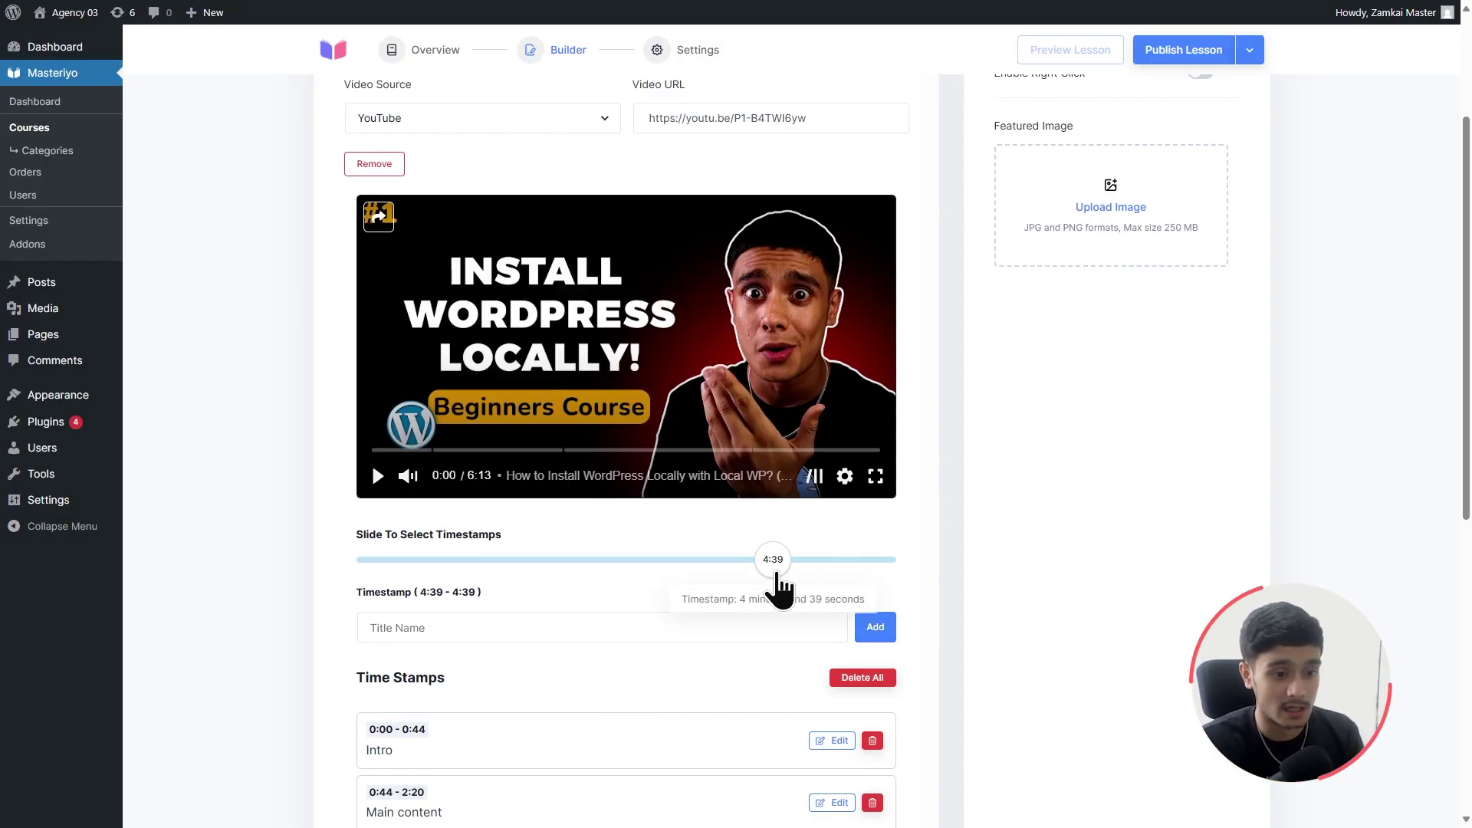
{"action": "left_click", "coordinate": [575, 627]}
{"action": "type", "text": "Outrop"}
{"action": "left_click", "coordinate": [874, 627]}
{"action": "scroll", "coordinate": [483, 385], "scroll_direction": "down", "scroll_amount": 1}
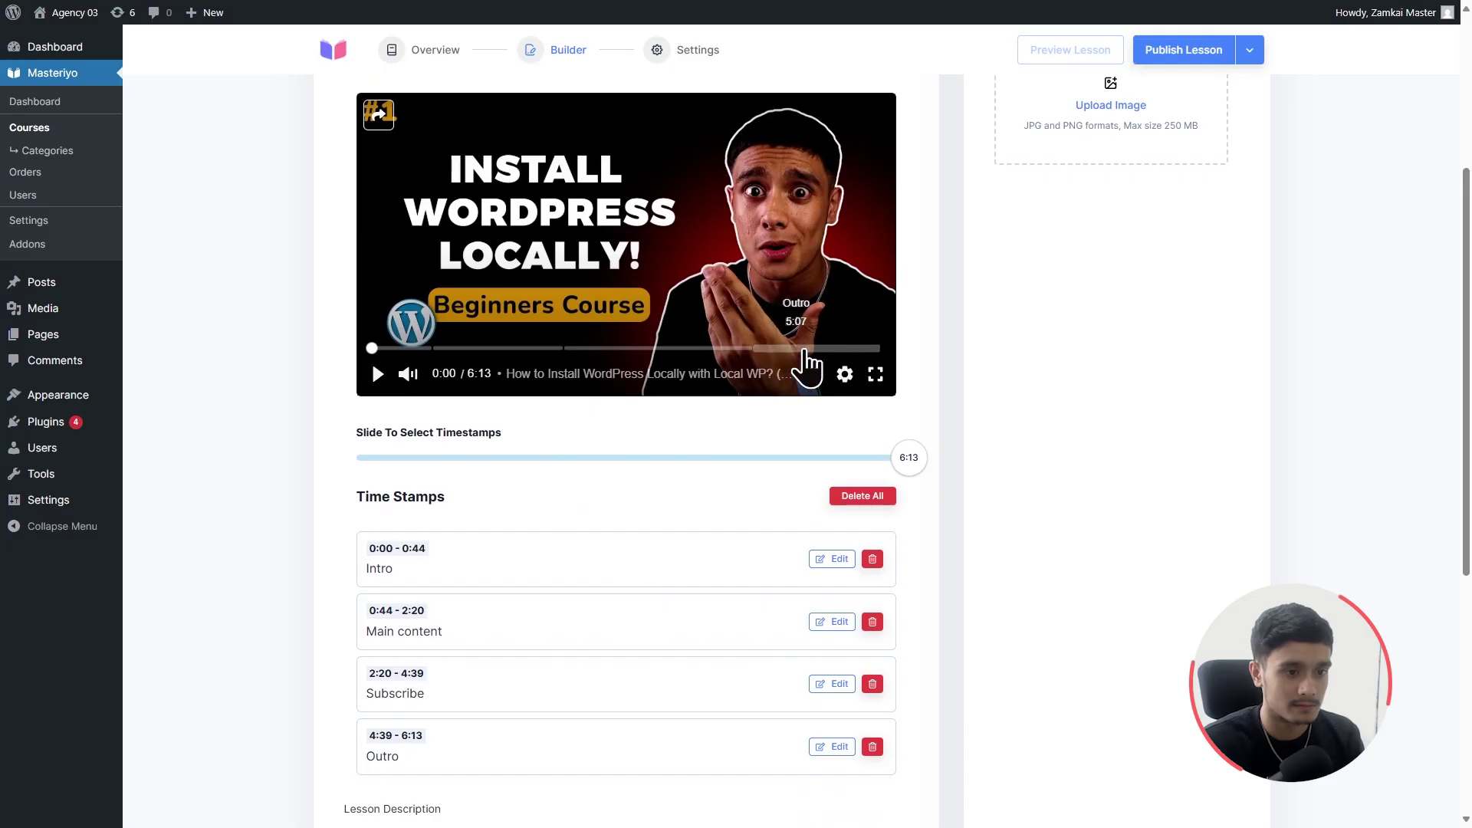
{"action": "scroll", "coordinate": [815, 361], "scroll_direction": "down", "scroll_amount": 5}
{"action": "left_click", "coordinate": [556, 506]}
Enter 'Lesson description' as the lesson description and publish the lesson.
{"action": "type", "text": "Lesson"}
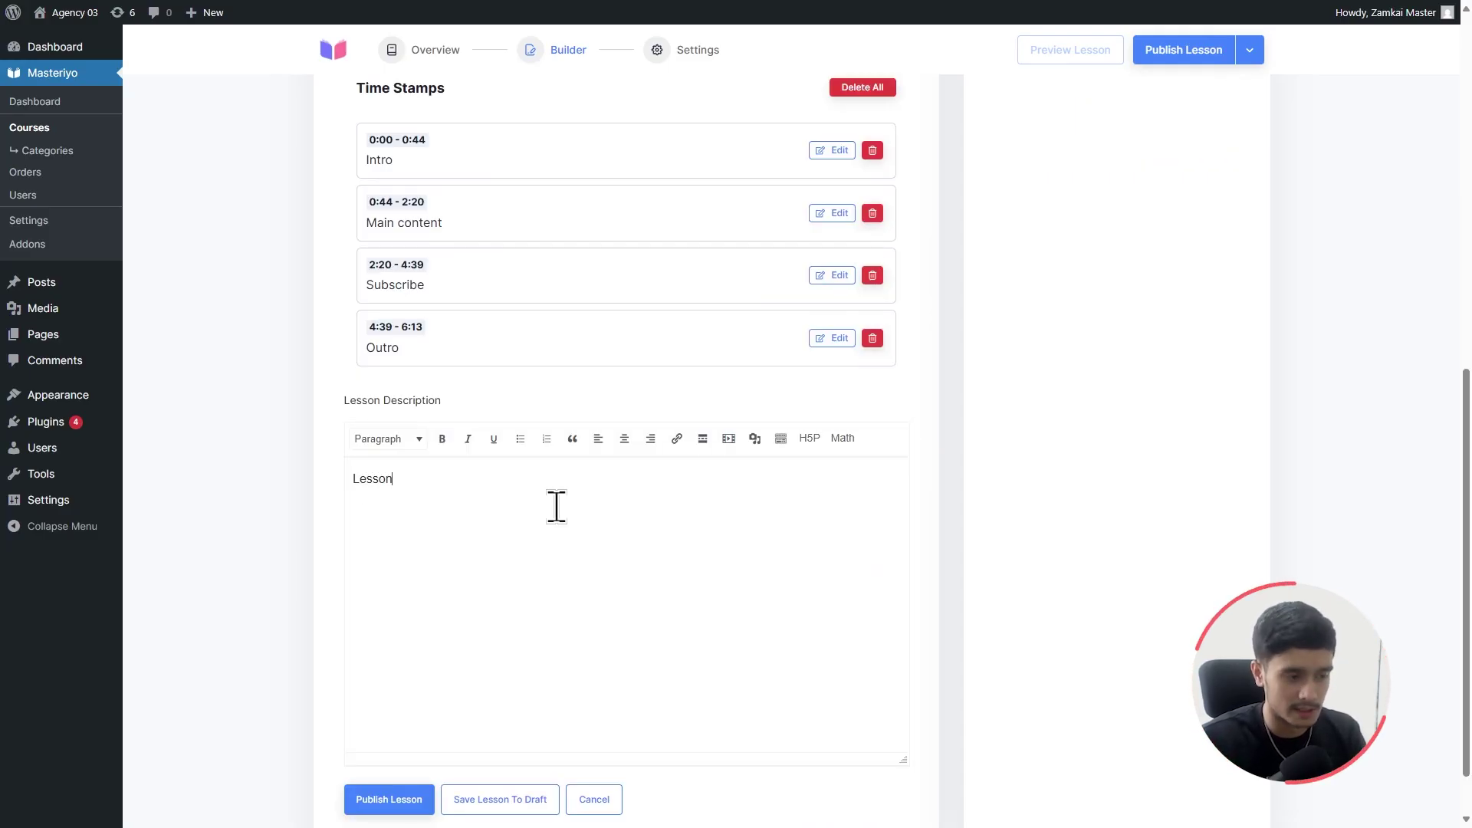
{"action": "type", "text": " description"}
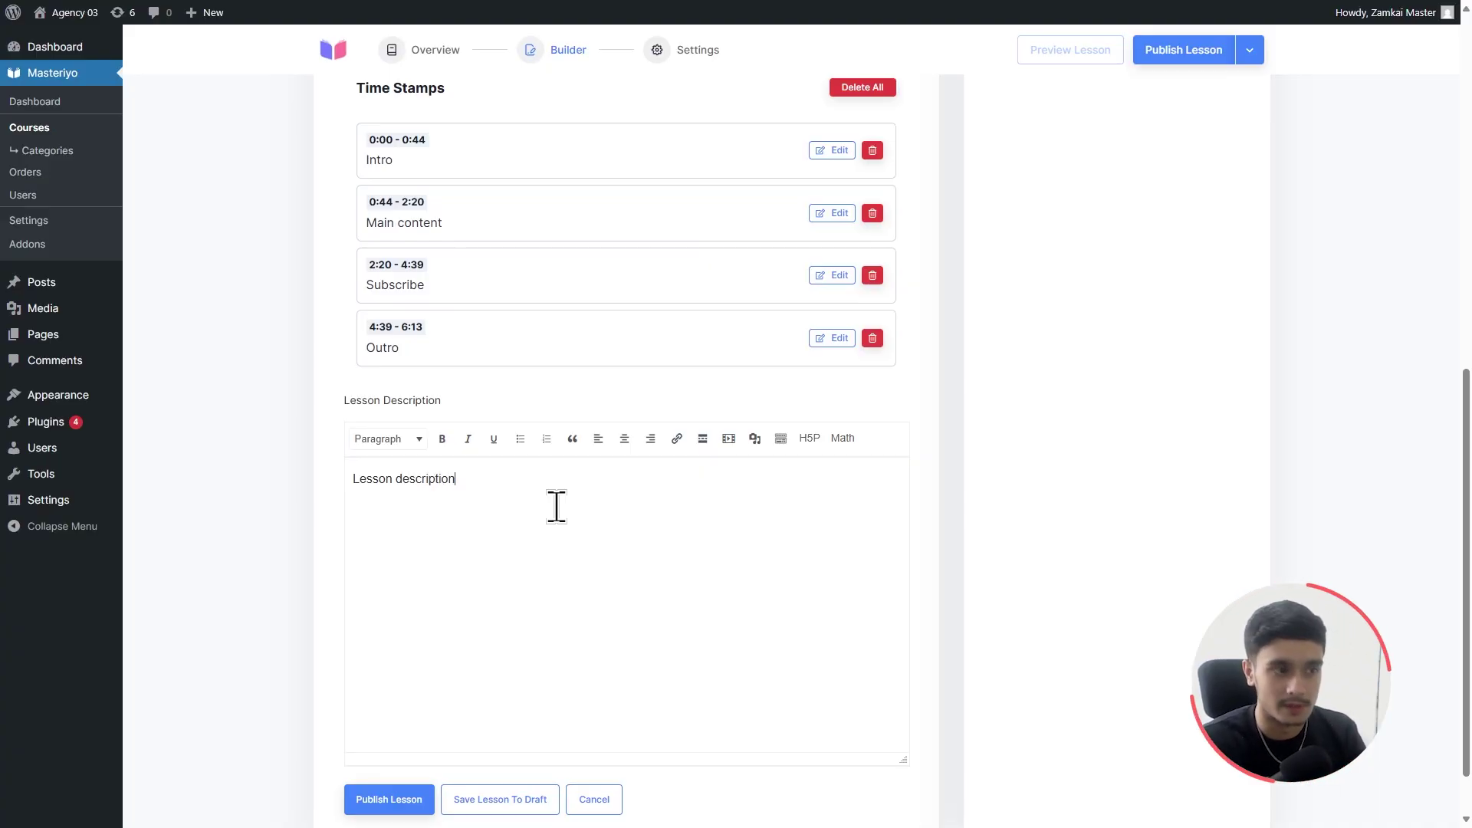
{"action": "scroll", "coordinate": [940, 578], "scroll_direction": "up", "scroll_amount": 6}
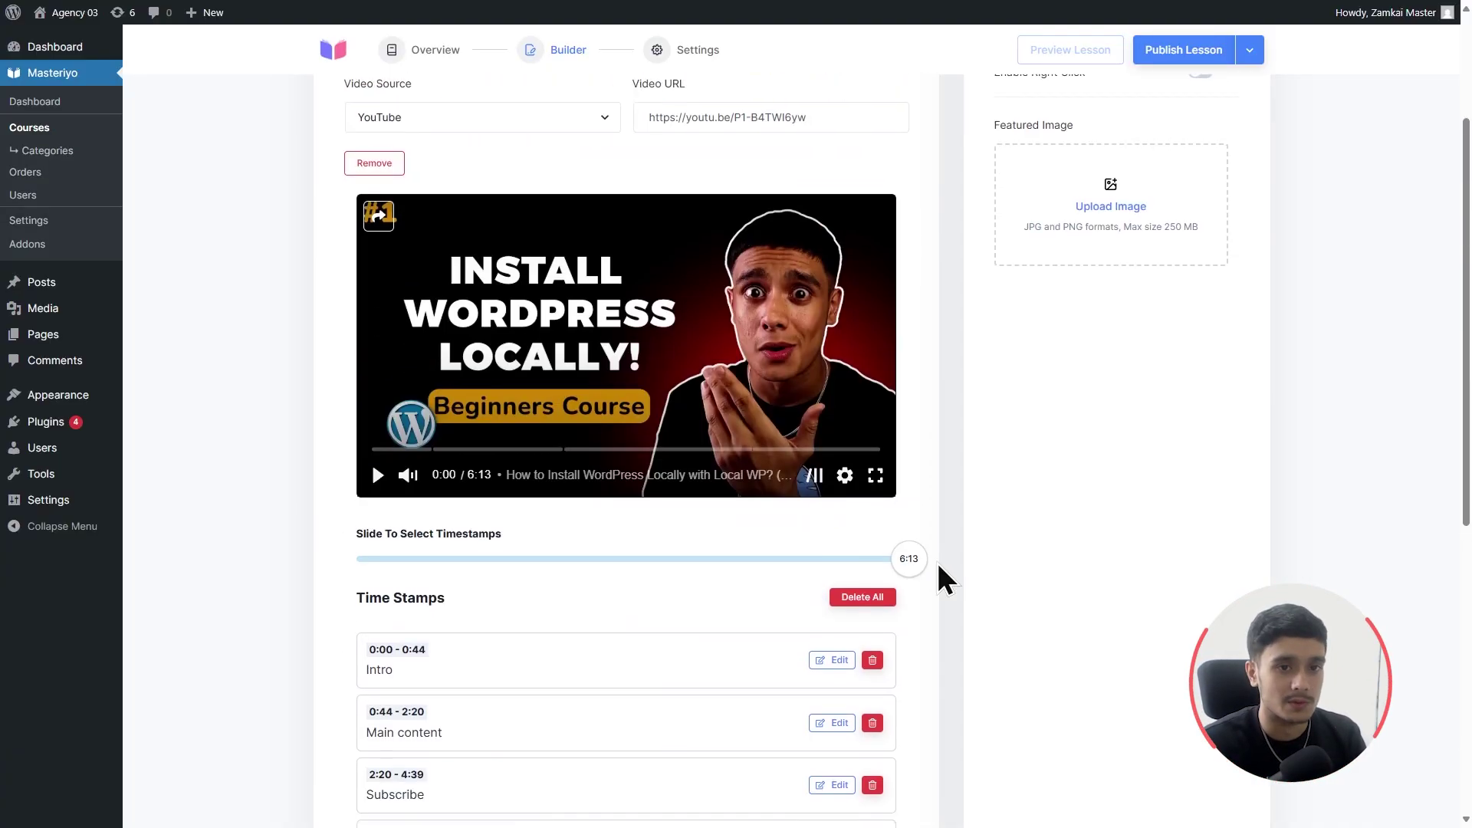
{"action": "scroll", "coordinate": [939, 575], "scroll_direction": "up", "scroll_amount": 3}
{"action": "left_click", "coordinate": [1187, 46]}
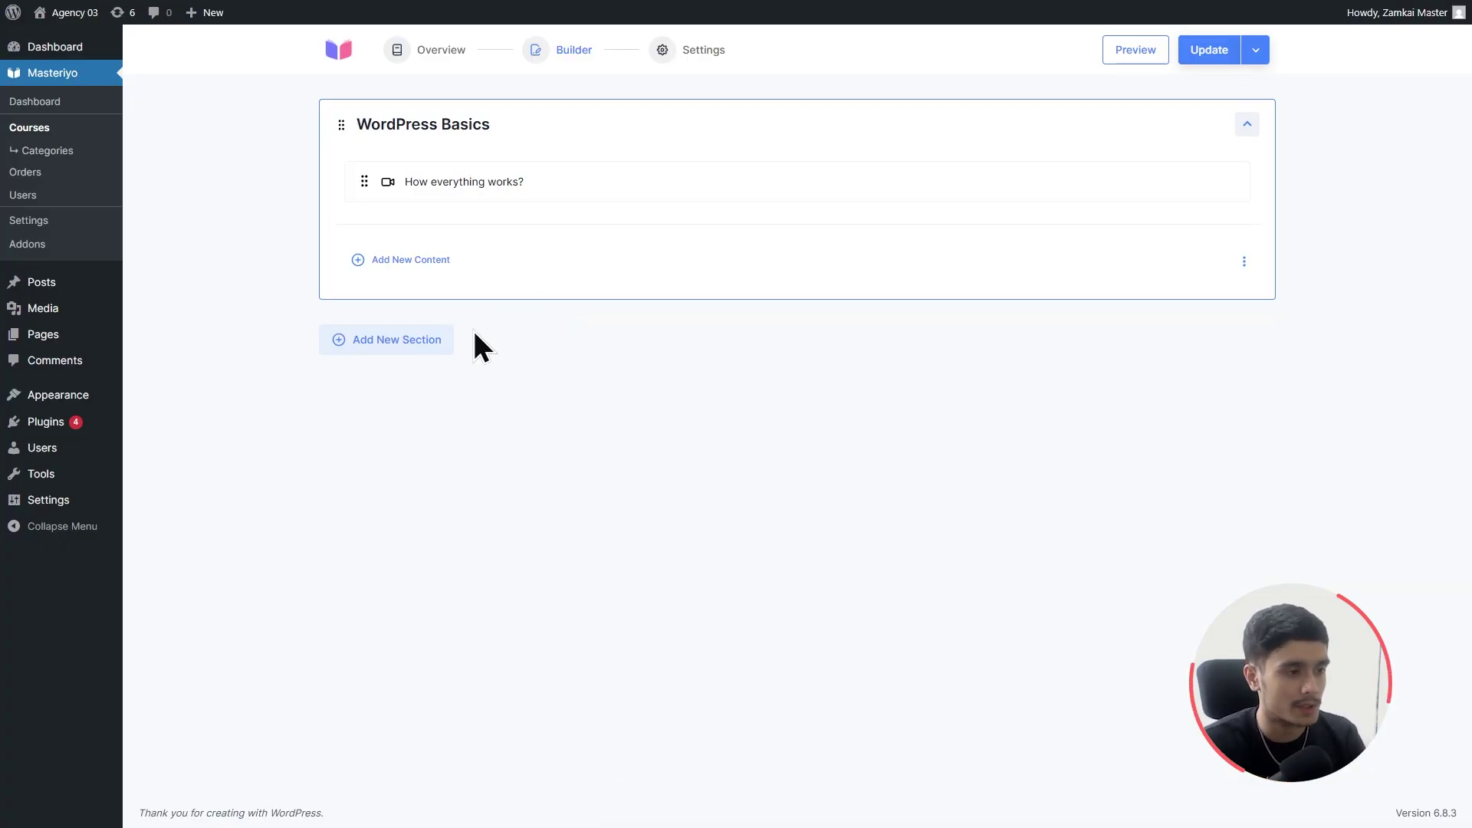
Add another section in the course builder and start adding lesson content to it.
{"action": "left_click", "coordinate": [407, 344]}
{"action": "left_click", "coordinate": [411, 260]}
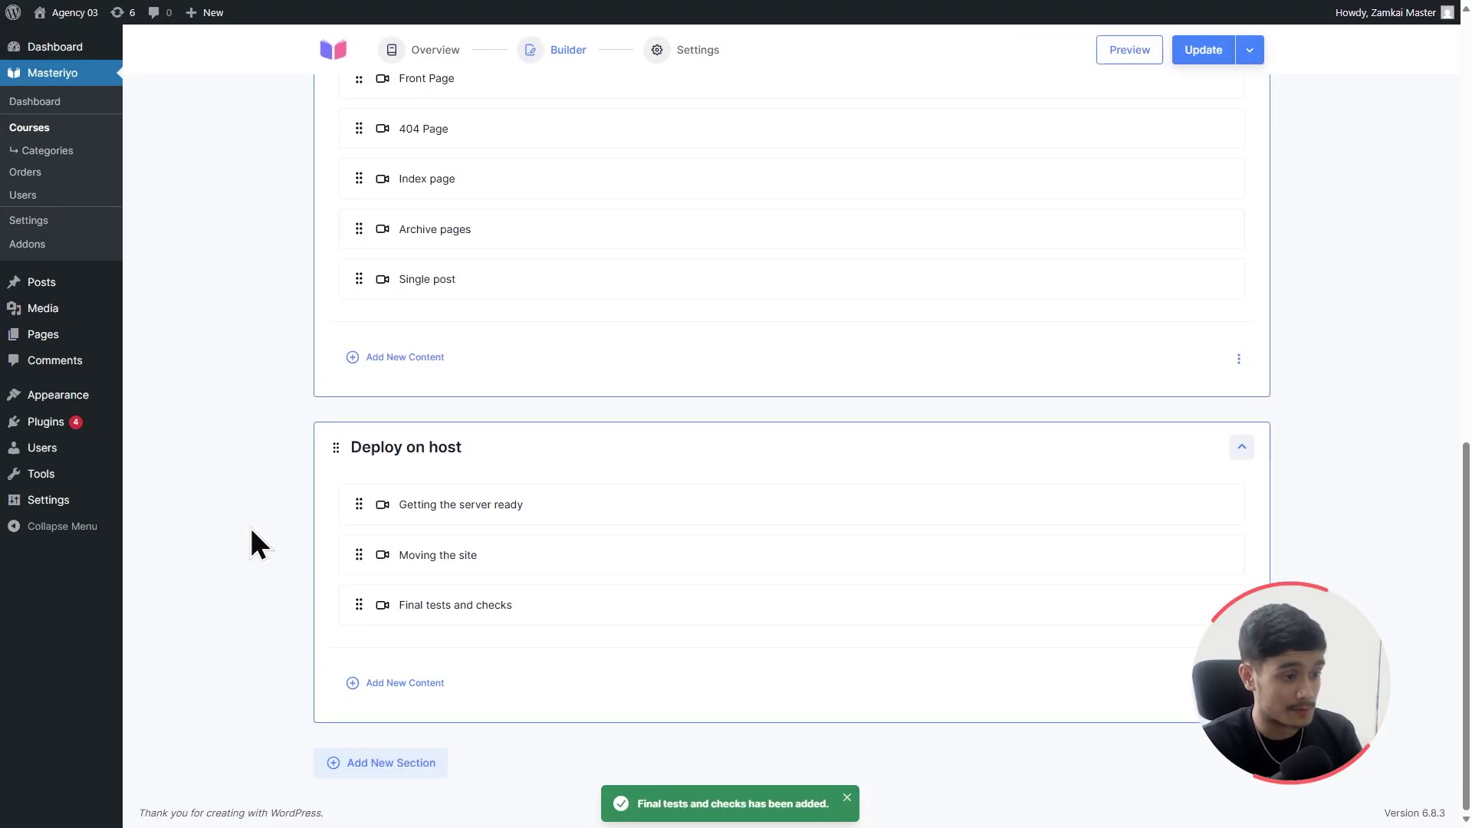
{"action": "scroll", "coordinate": [251, 529], "scroll_direction": "up", "scroll_amount": 10}
{"action": "scroll", "coordinate": [252, 536], "scroll_direction": "up", "scroll_amount": 2}
{"action": "scroll", "coordinate": [253, 542], "scroll_direction": "down", "scroll_amount": 3}
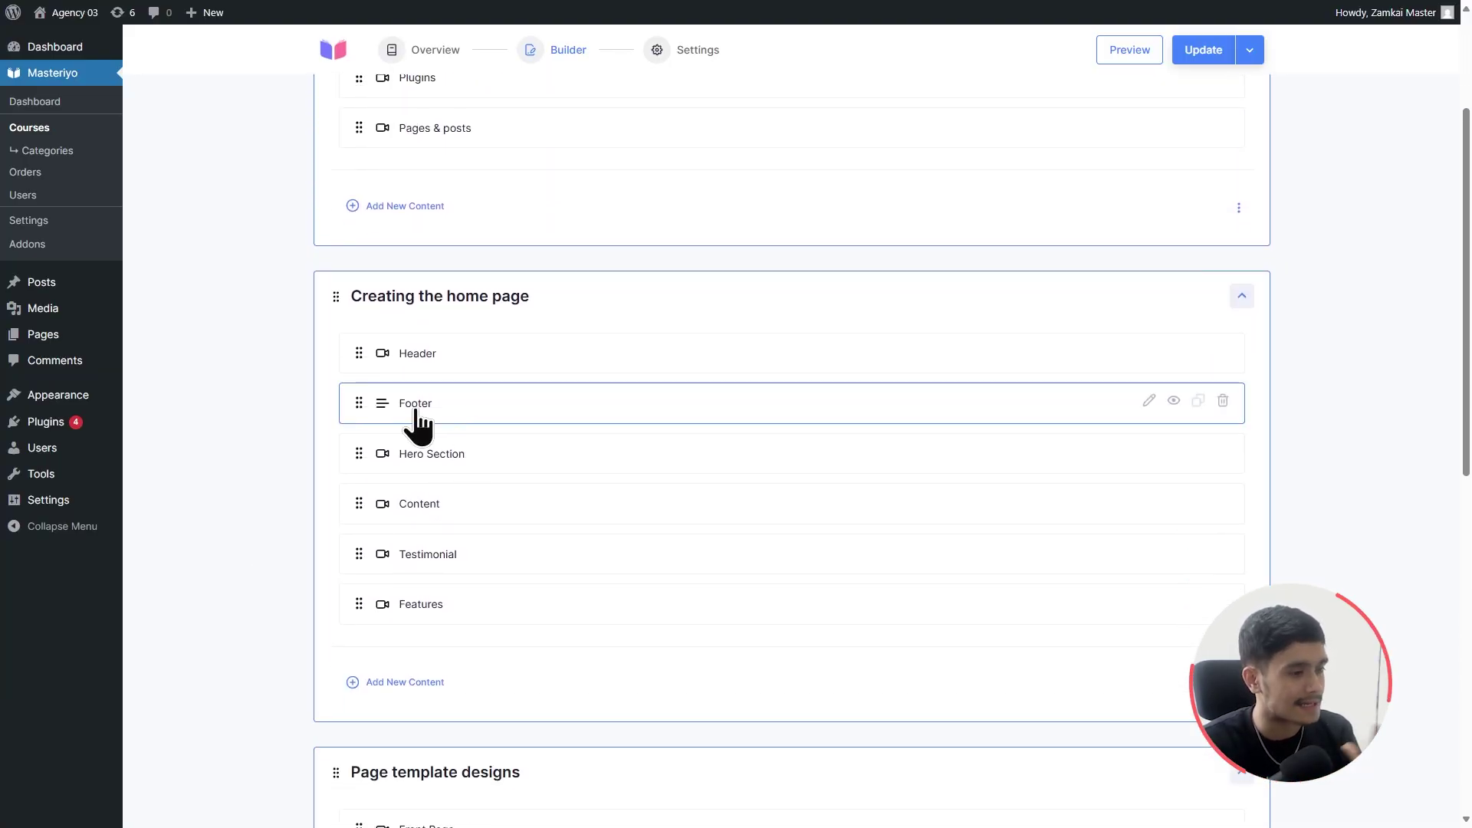
{"action": "scroll", "coordinate": [264, 418], "scroll_direction": "up", "scroll_amount": 3}
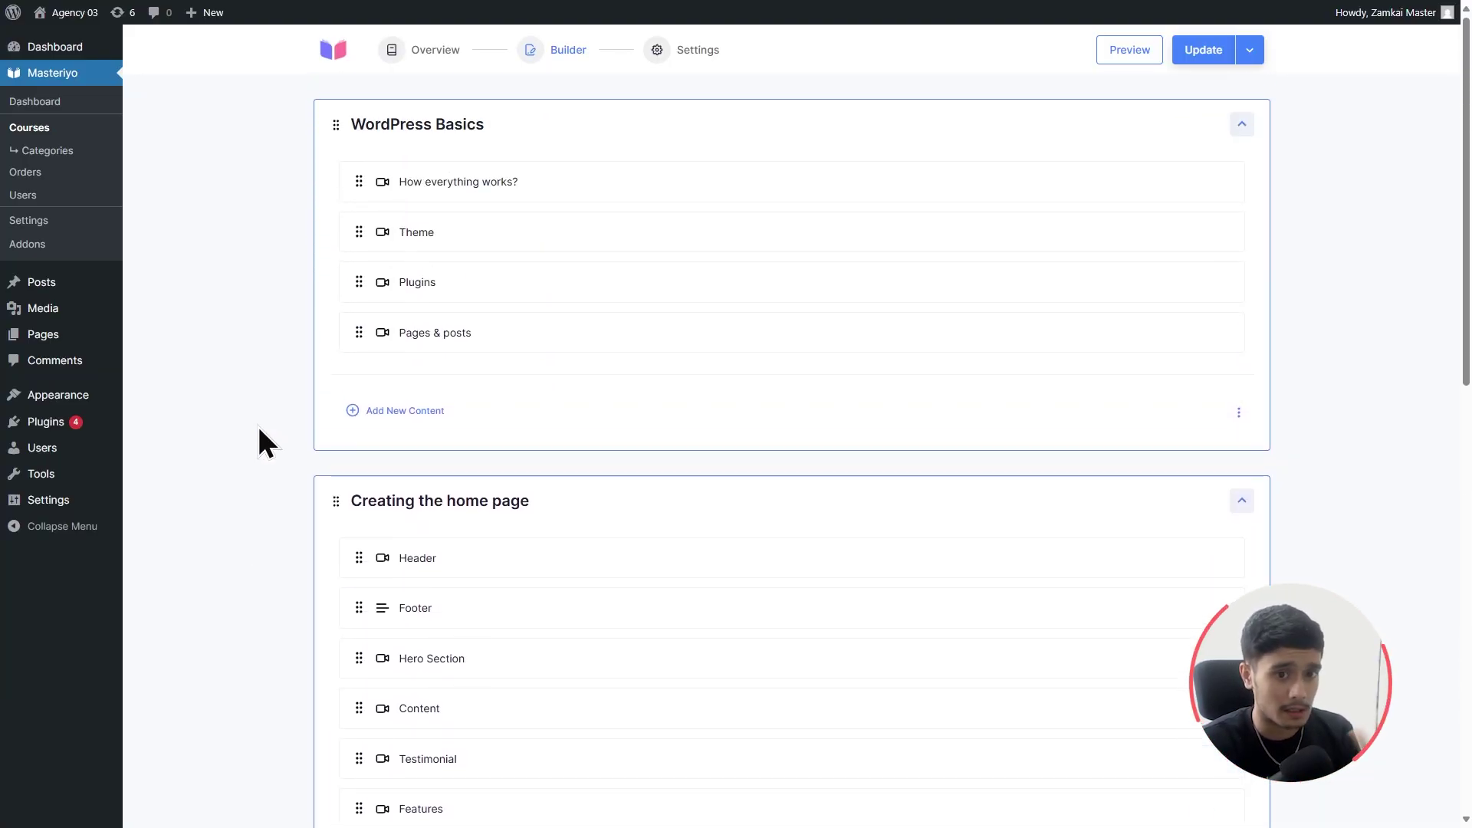
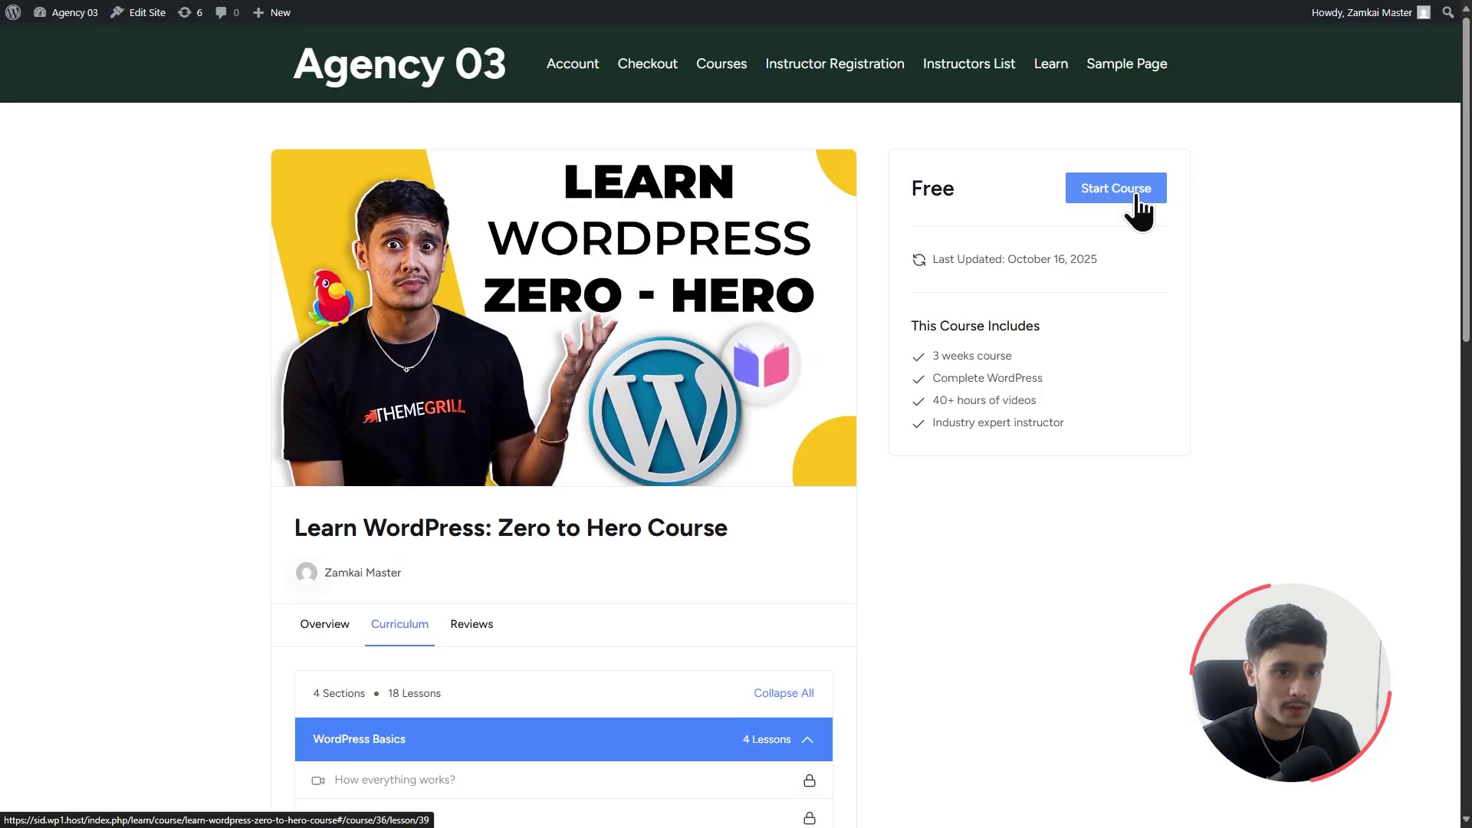
Start the course, open the Theme lesson in dark mode and mark it complete.
{"action": "left_click", "coordinate": [1138, 197]}
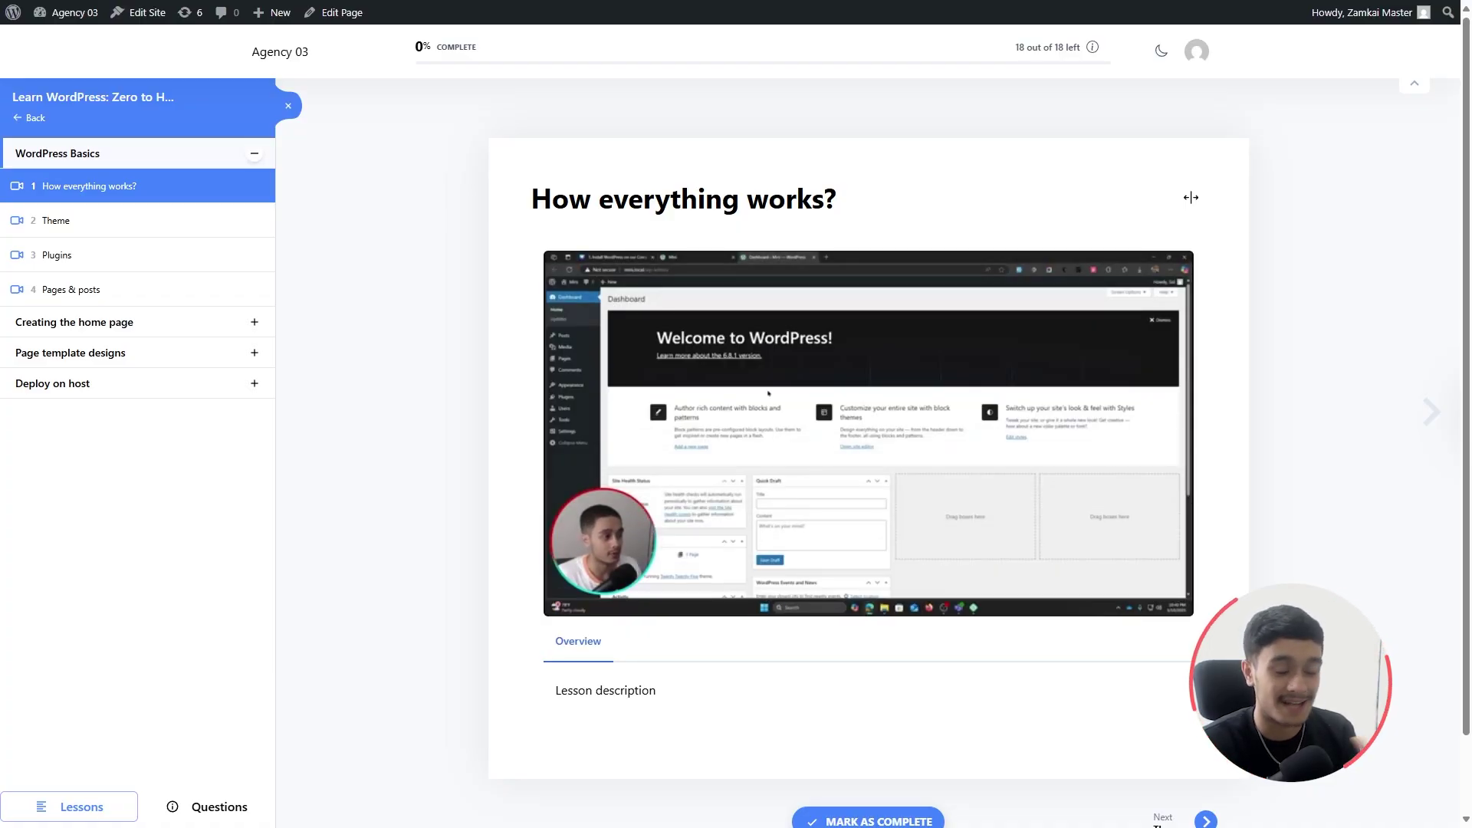
{"action": "left_click", "coordinate": [770, 443]}
{"action": "left_click", "coordinate": [100, 226]}
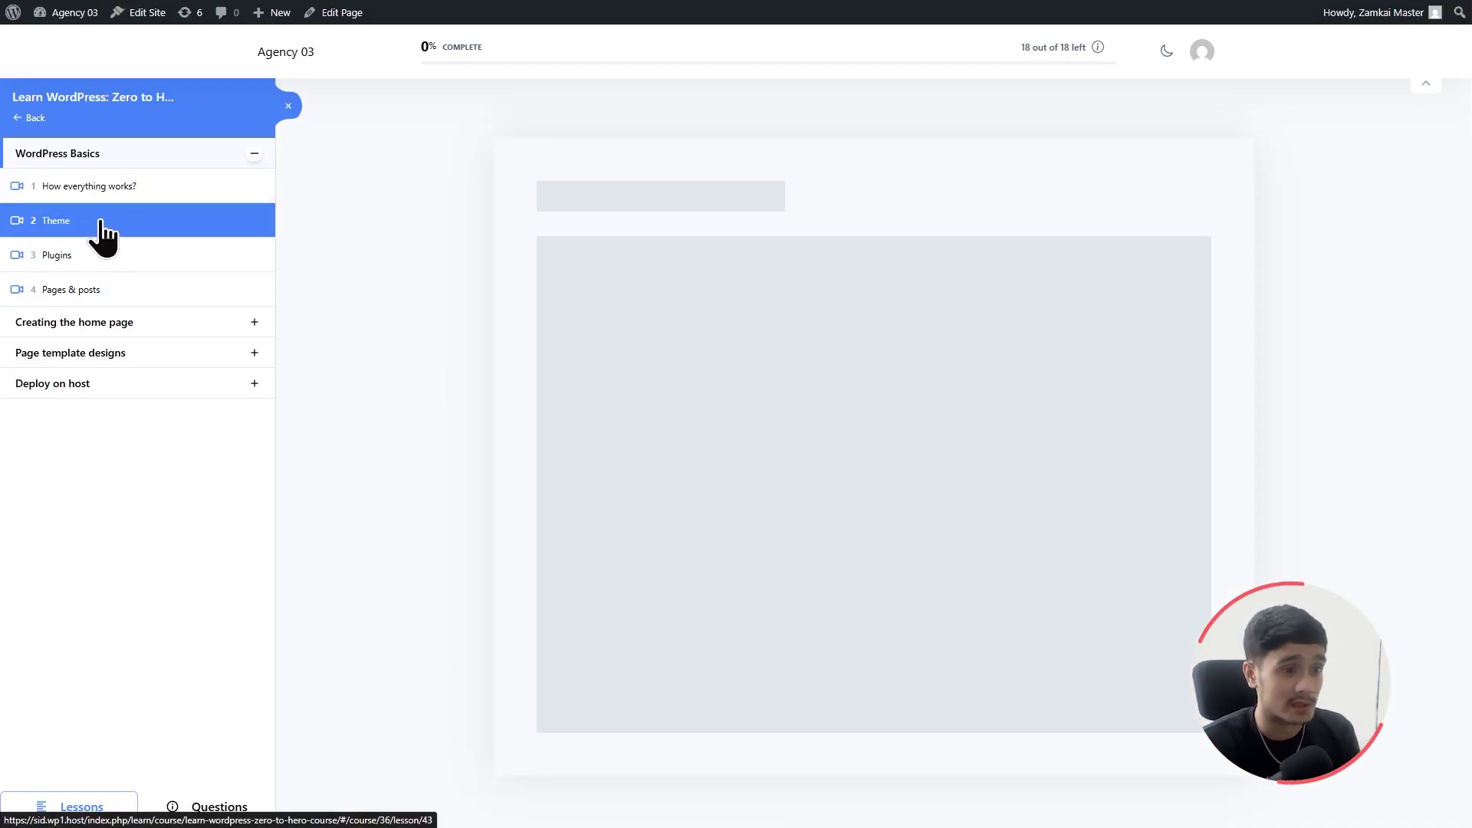
{"action": "left_click", "coordinate": [1162, 52]}
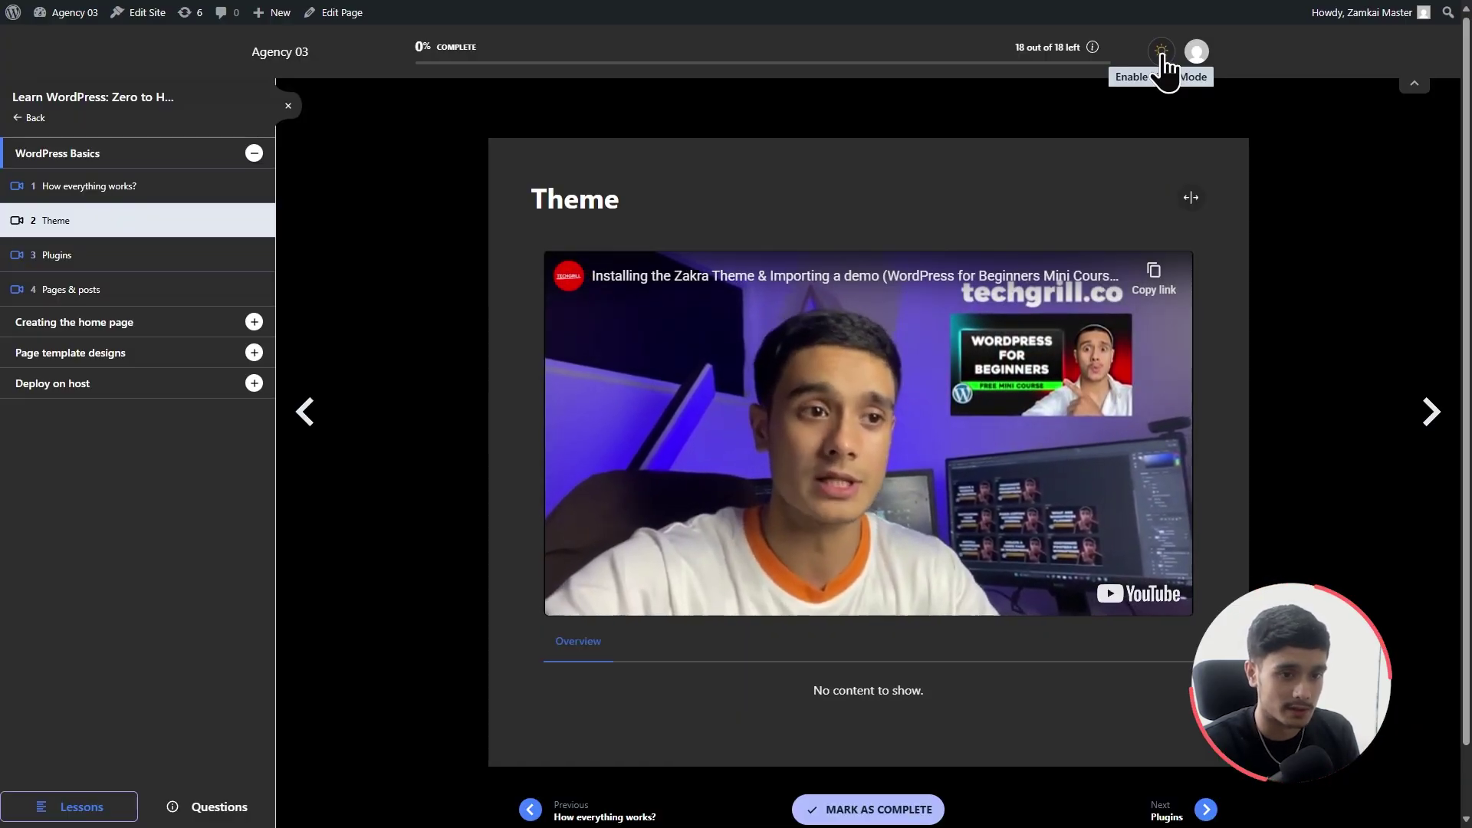
{"action": "left_click", "coordinate": [1415, 86]}
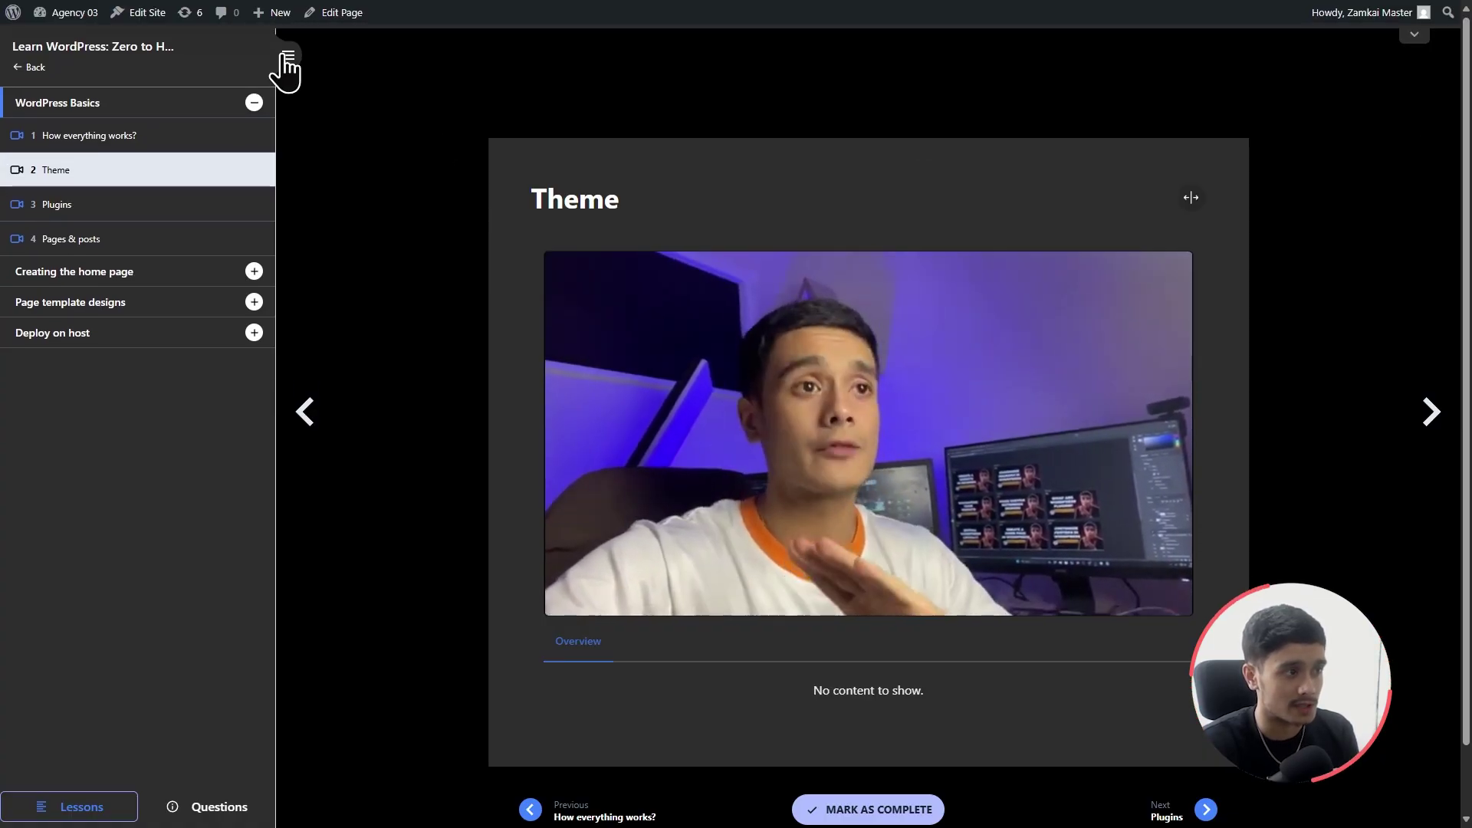
{"action": "left_click", "coordinate": [286, 56]}
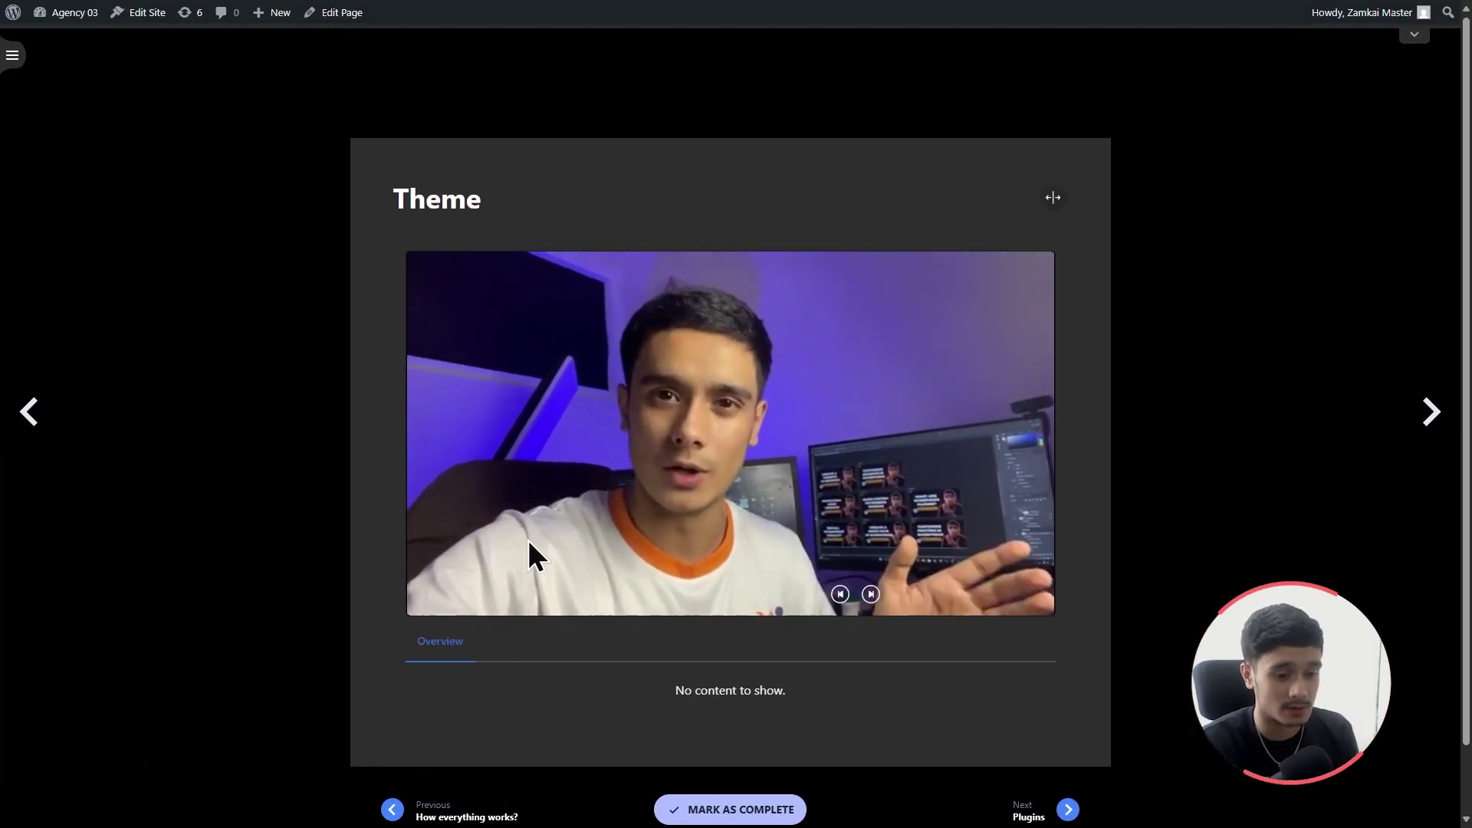
{"action": "left_click", "coordinate": [753, 797]}
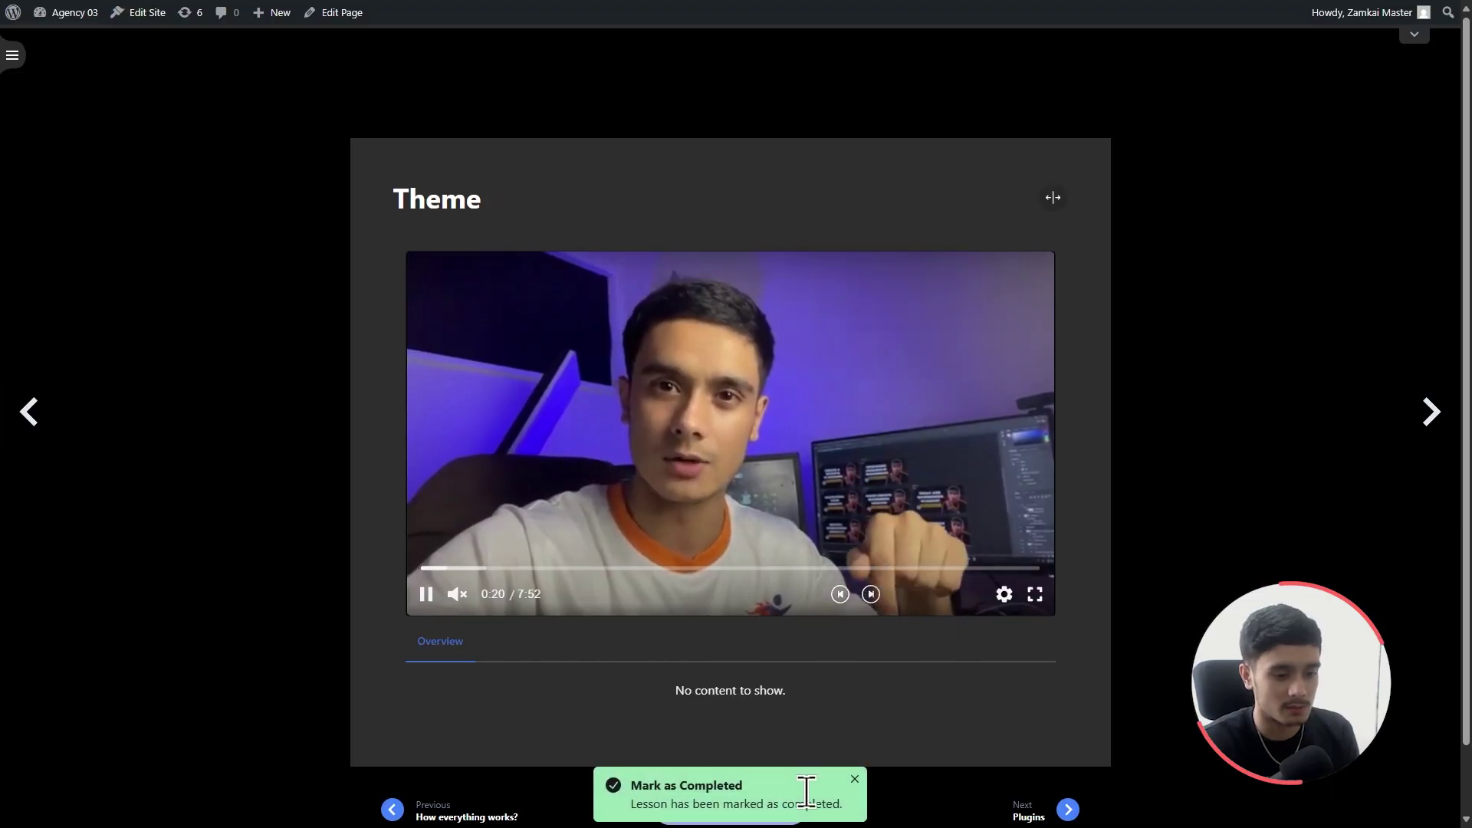
Open the Footer text lesson under Creating the home page and skim its text.
{"action": "left_click", "coordinate": [1415, 34]}
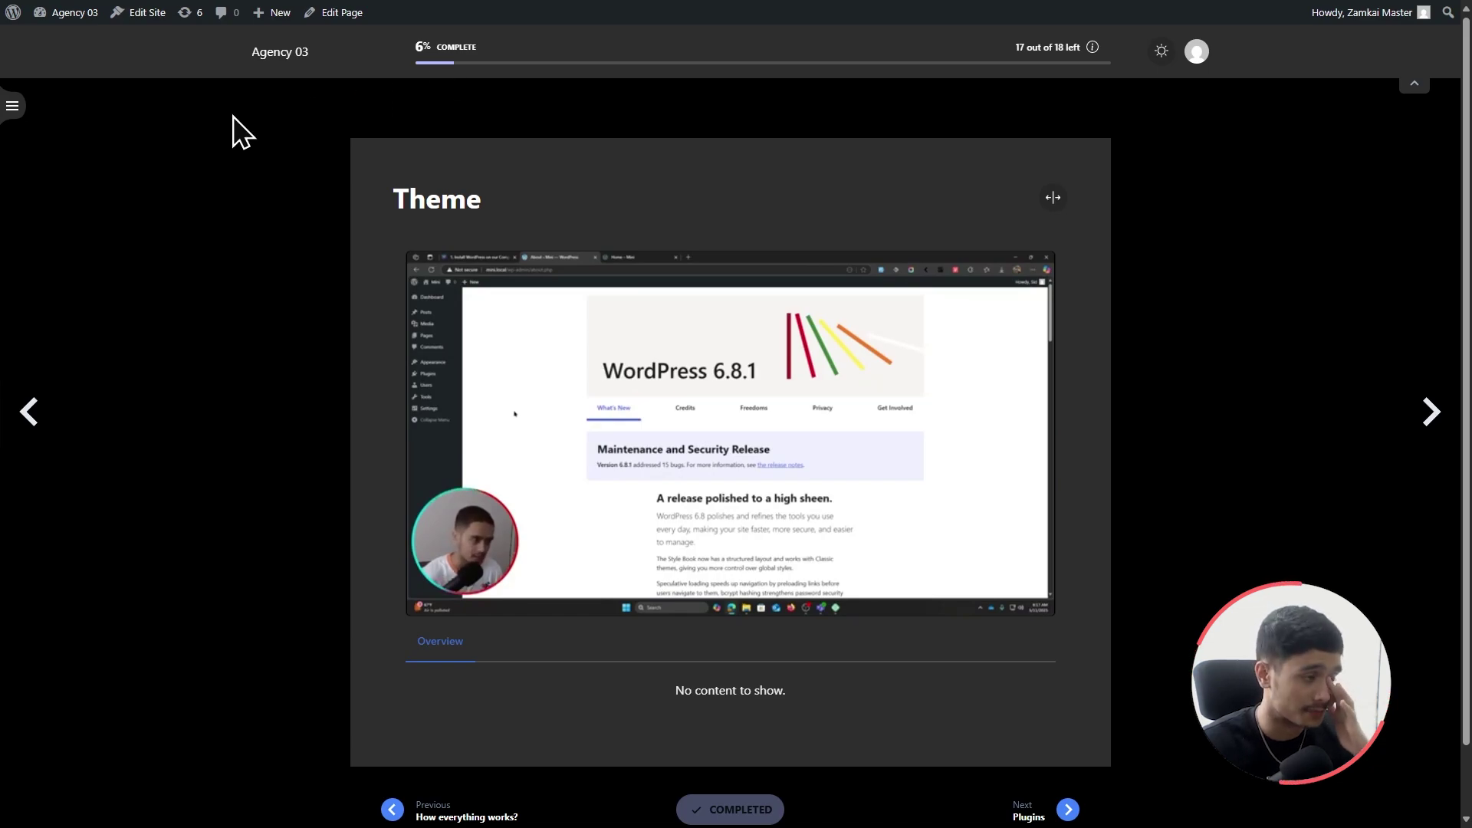
{"action": "left_click", "coordinate": [12, 105]}
{"action": "left_click", "coordinate": [92, 328]}
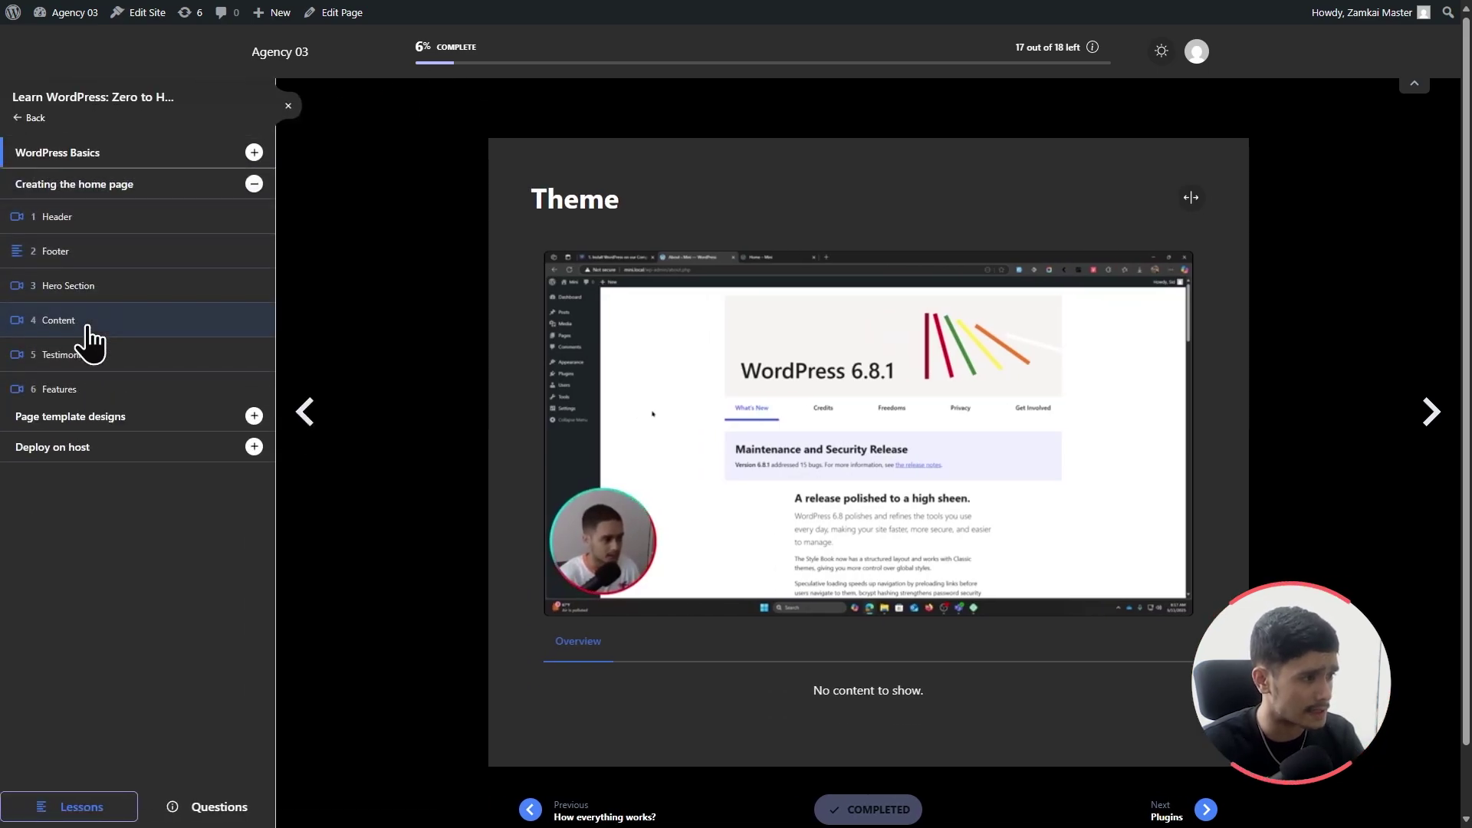
{"action": "left_click", "coordinate": [132, 250]}
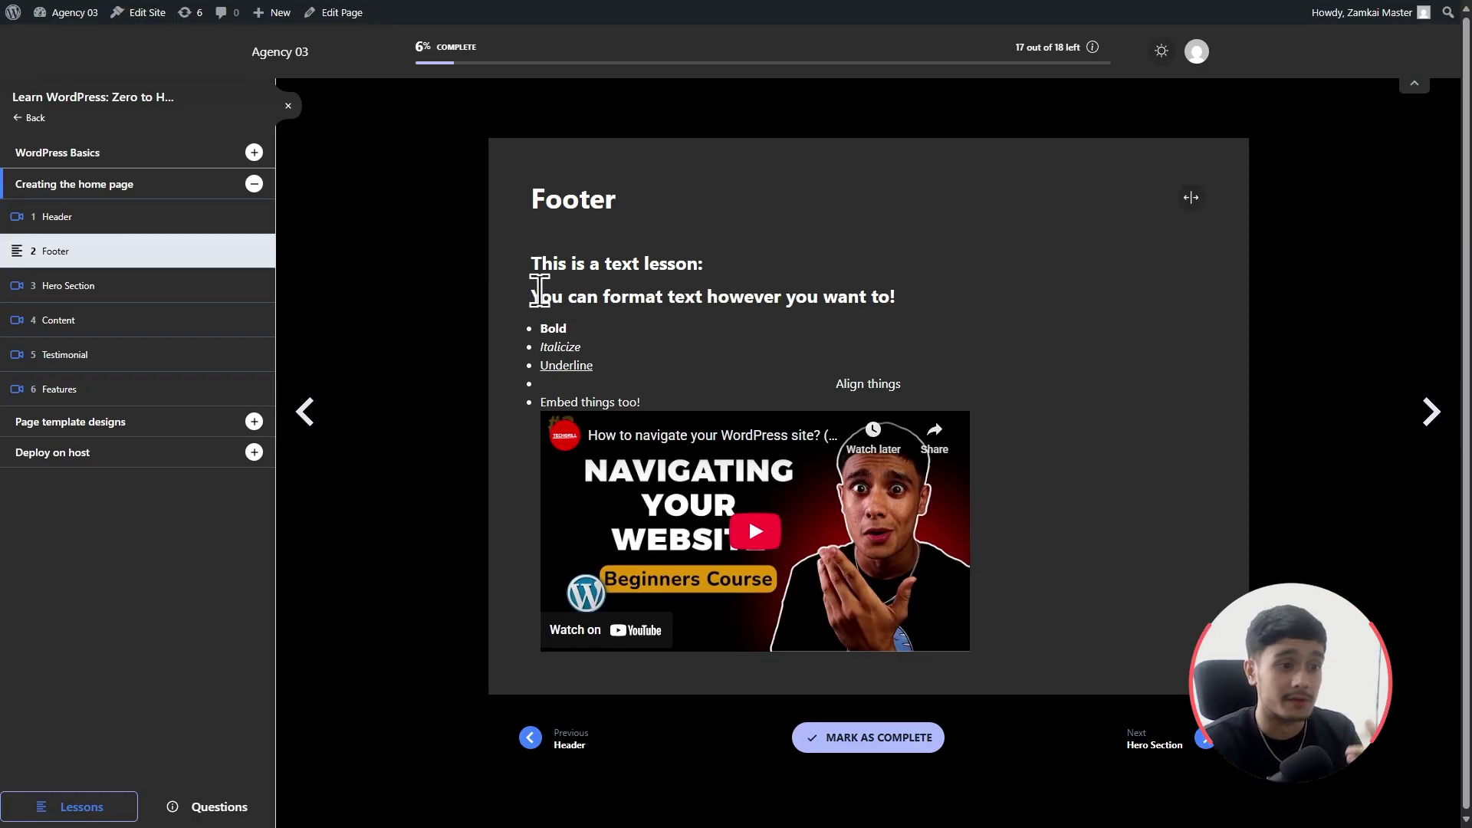
{"action": "left_click_drag", "start_coordinate": [535, 290], "coordinate": [861, 318]}
{"action": "left_click", "coordinate": [948, 319]}
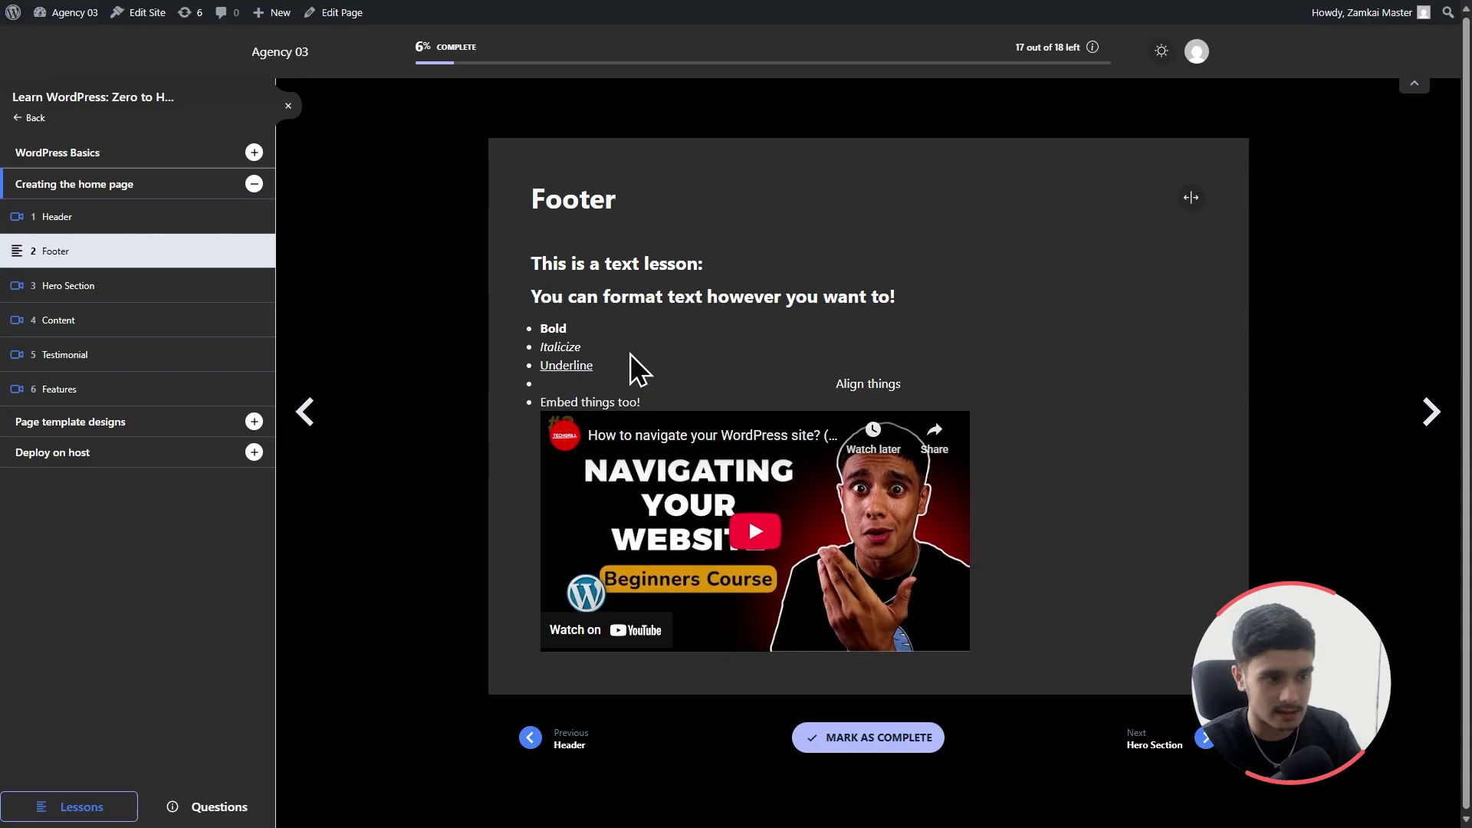
{"action": "left_click_drag", "start_coordinate": [577, 382], "coordinate": [977, 395]}
{"action": "left_click", "coordinate": [713, 391]}
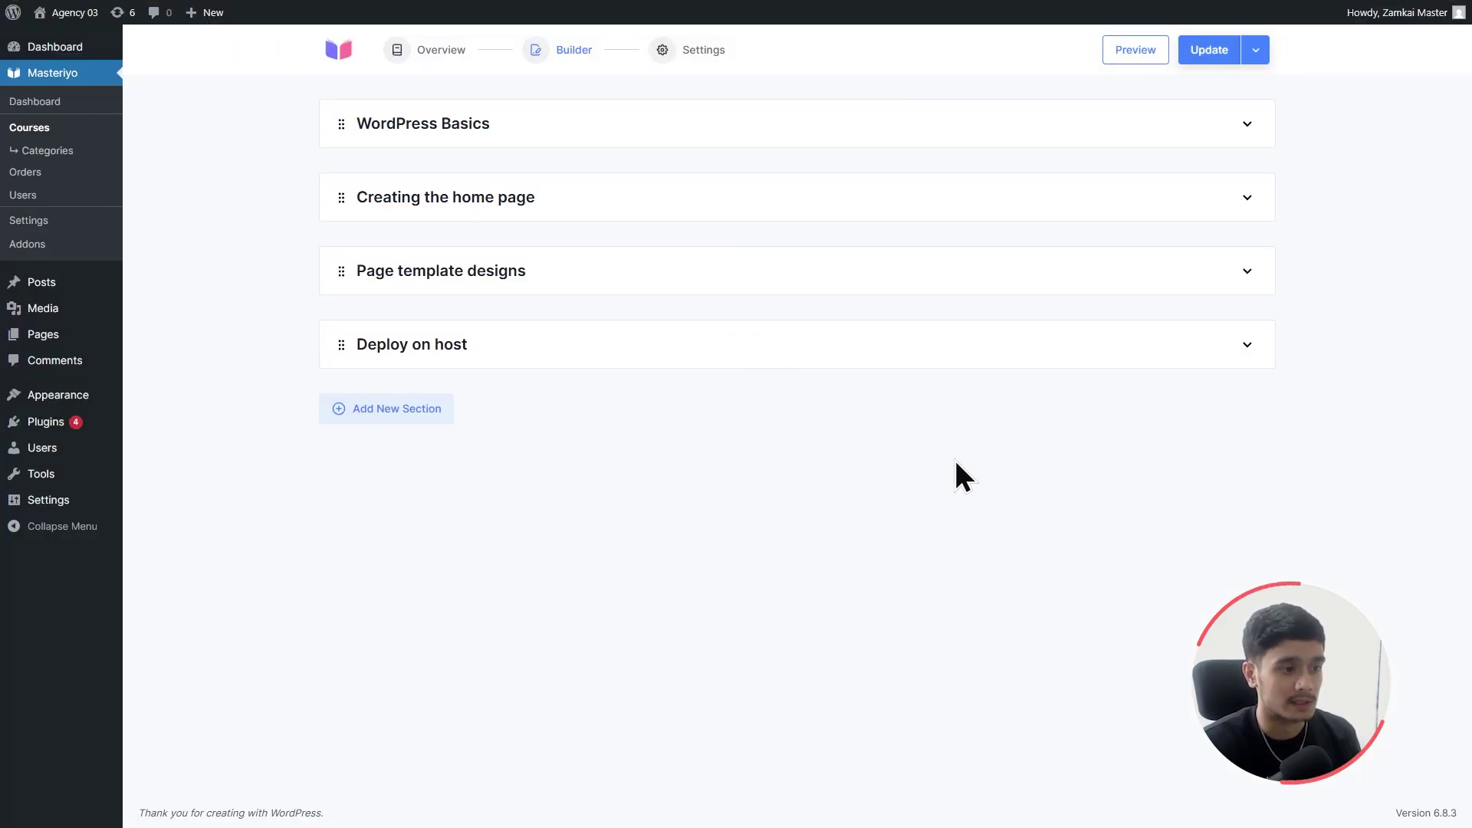
Add a section named 'The WordPress Mastery Trials' and choose Quiz as its content.
{"action": "left_click", "coordinate": [409, 407]}
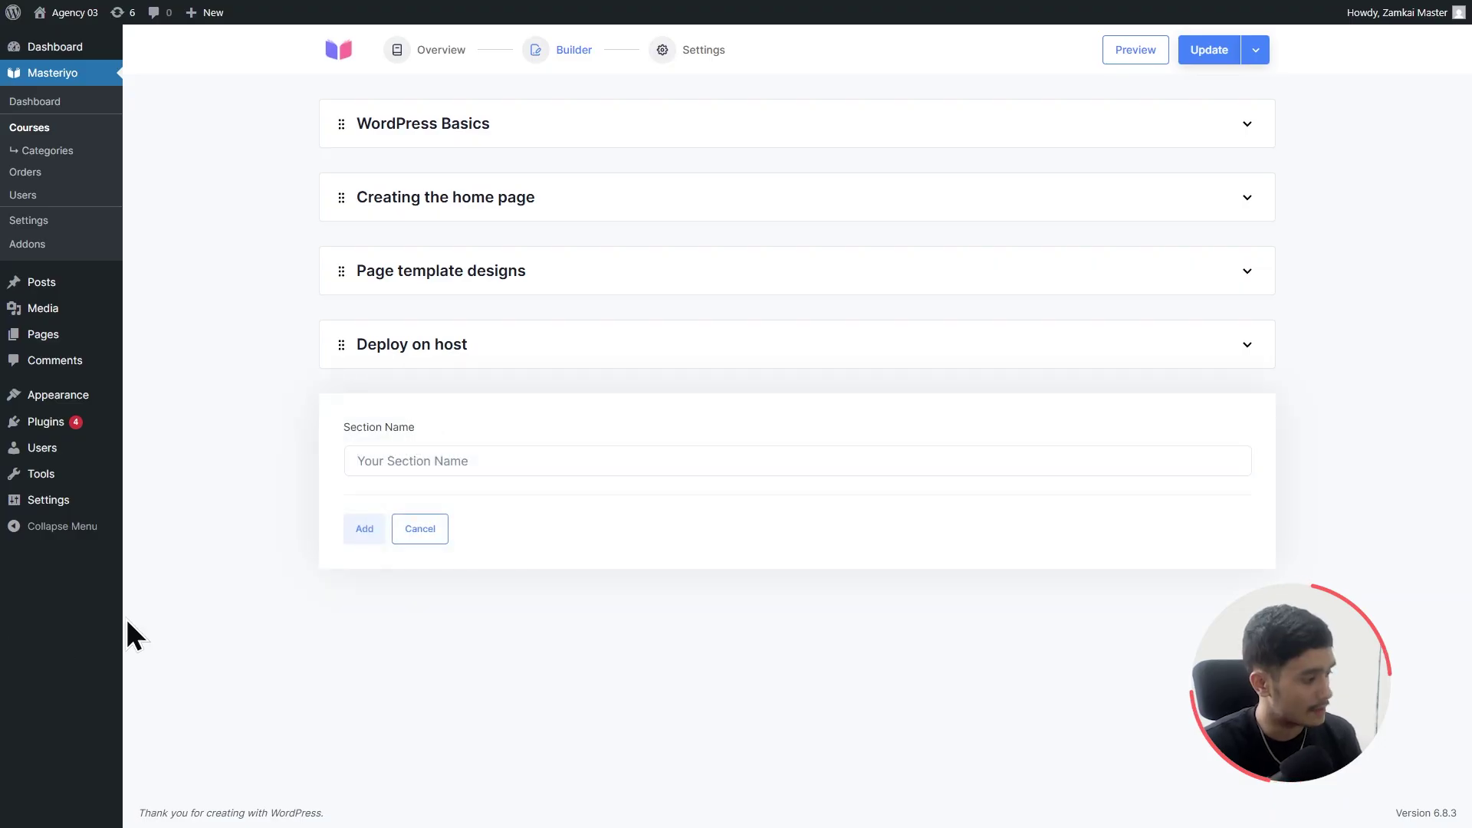
{"action": "left_click", "coordinate": [463, 459]}
{"action": "type", "text": "The WordPress Mastery Trials"}
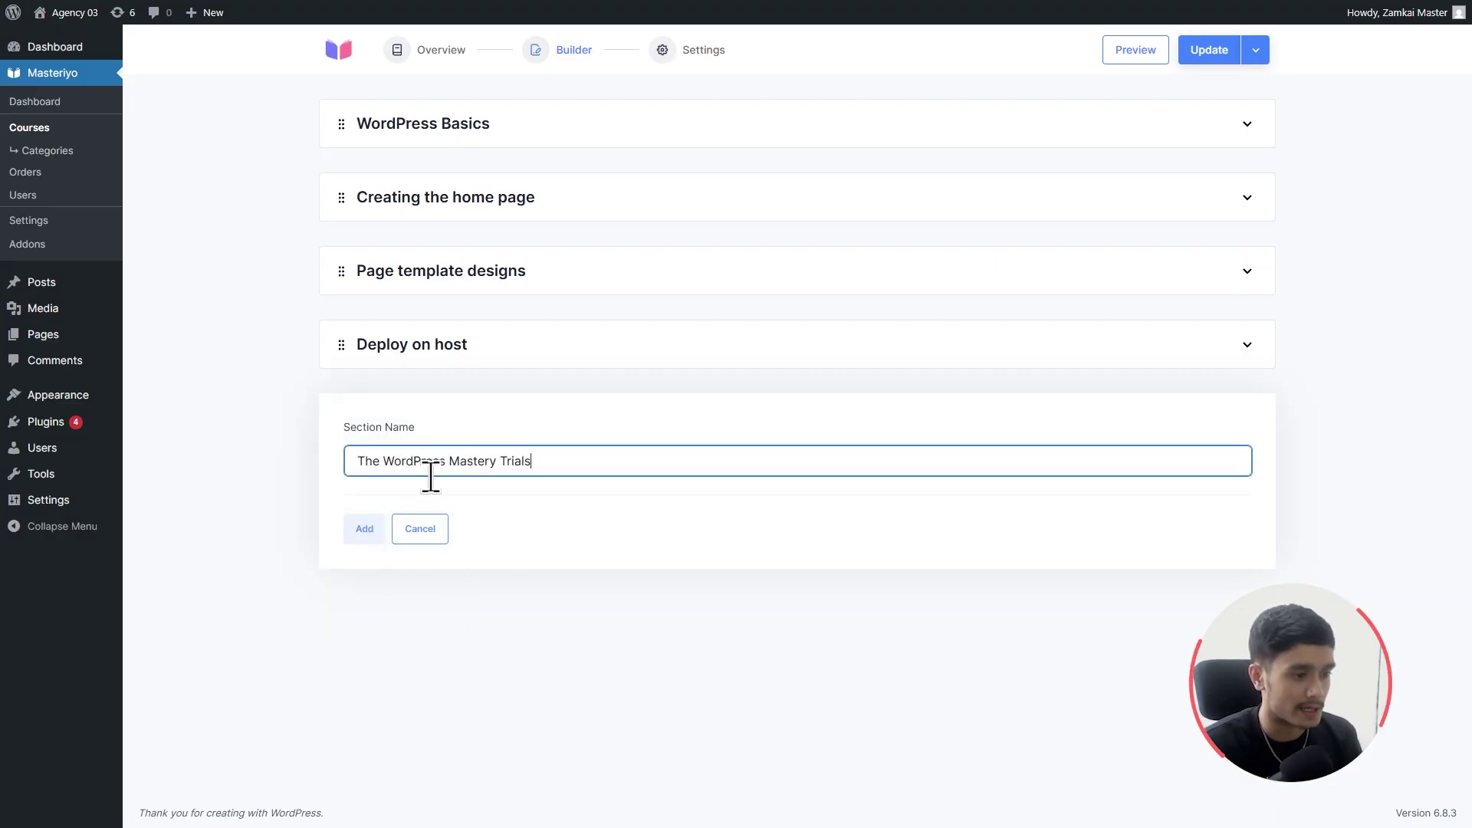
{"action": "left_click", "coordinate": [366, 529]}
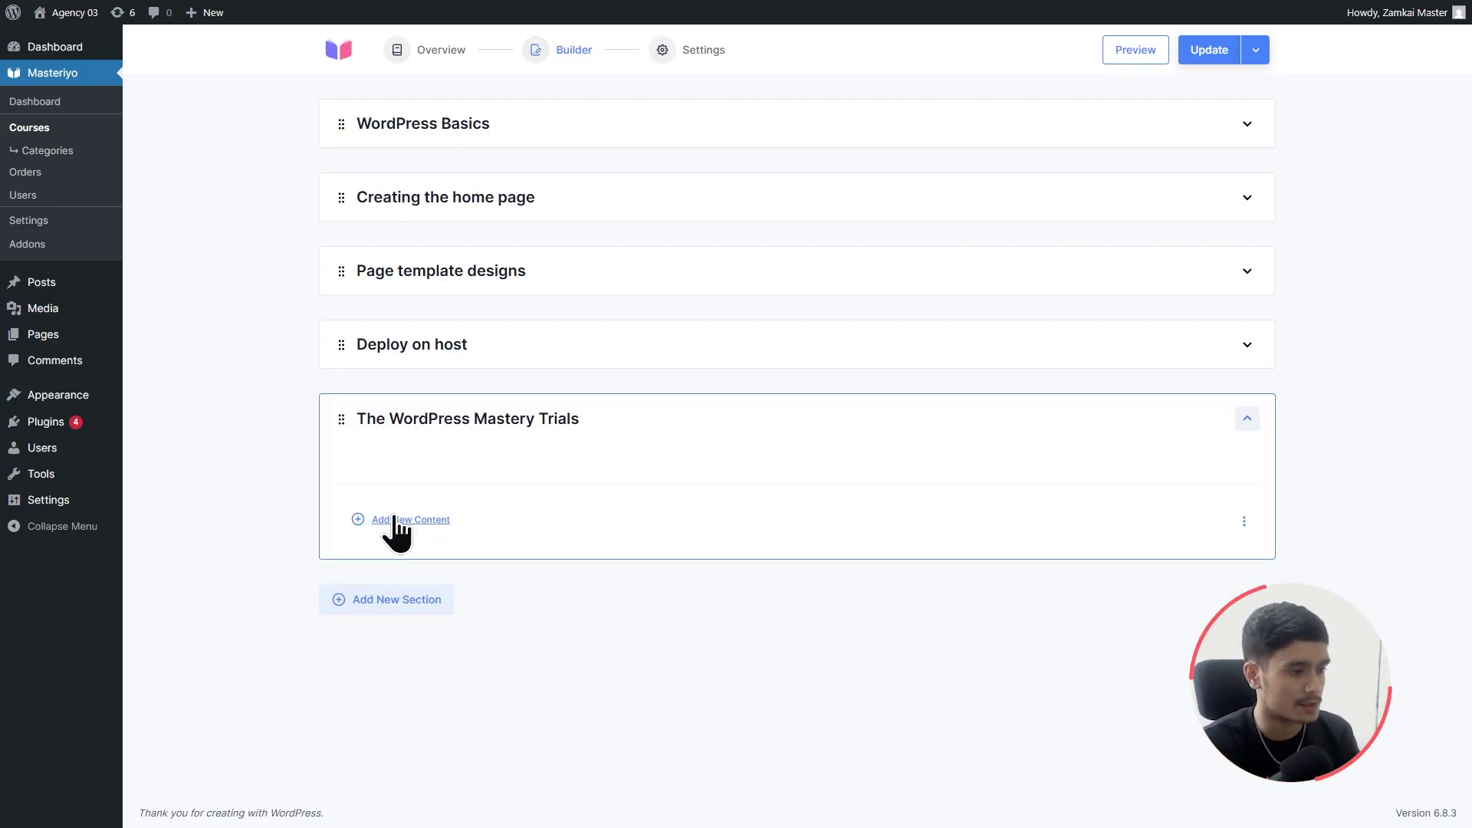
{"action": "left_click", "coordinate": [394, 519]}
{"action": "left_click", "coordinate": [494, 443]}
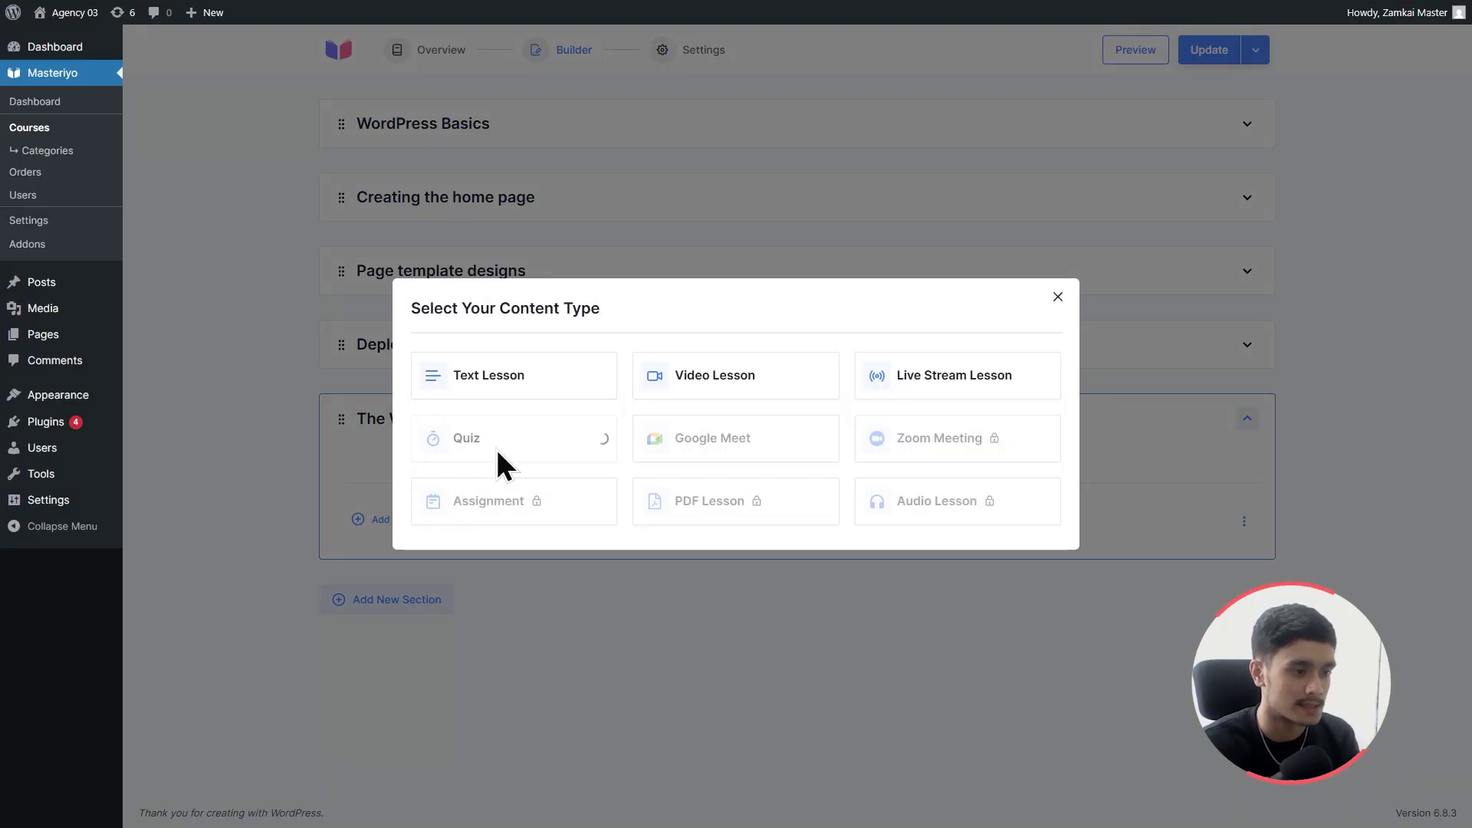
Name the quiz 'Final Trials!' with corrected spelling, paste its description, and continue to Questions.
{"action": "type", "text": "FInal Tr"}
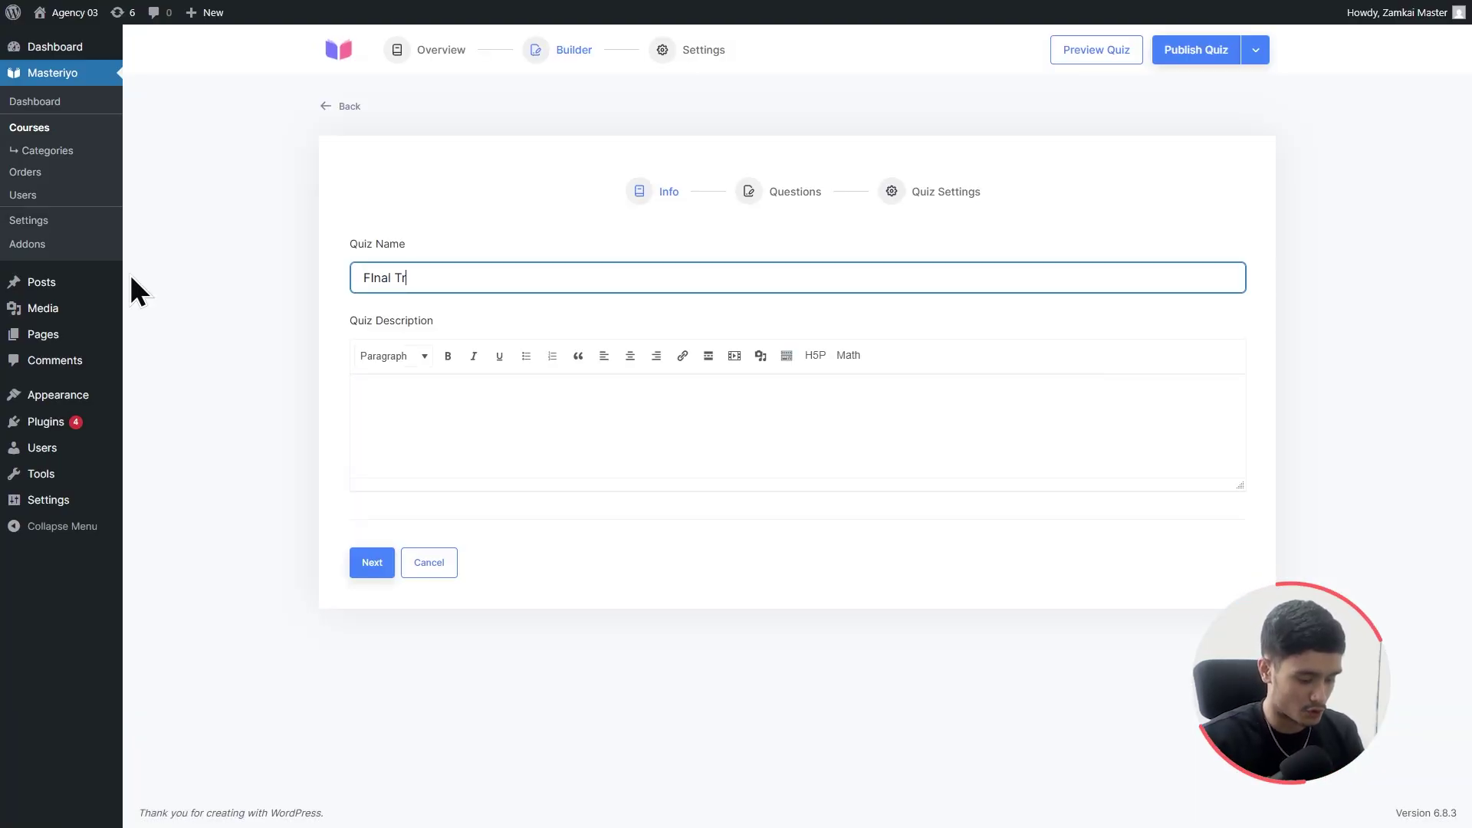
{"action": "type", "text": "ials!"}
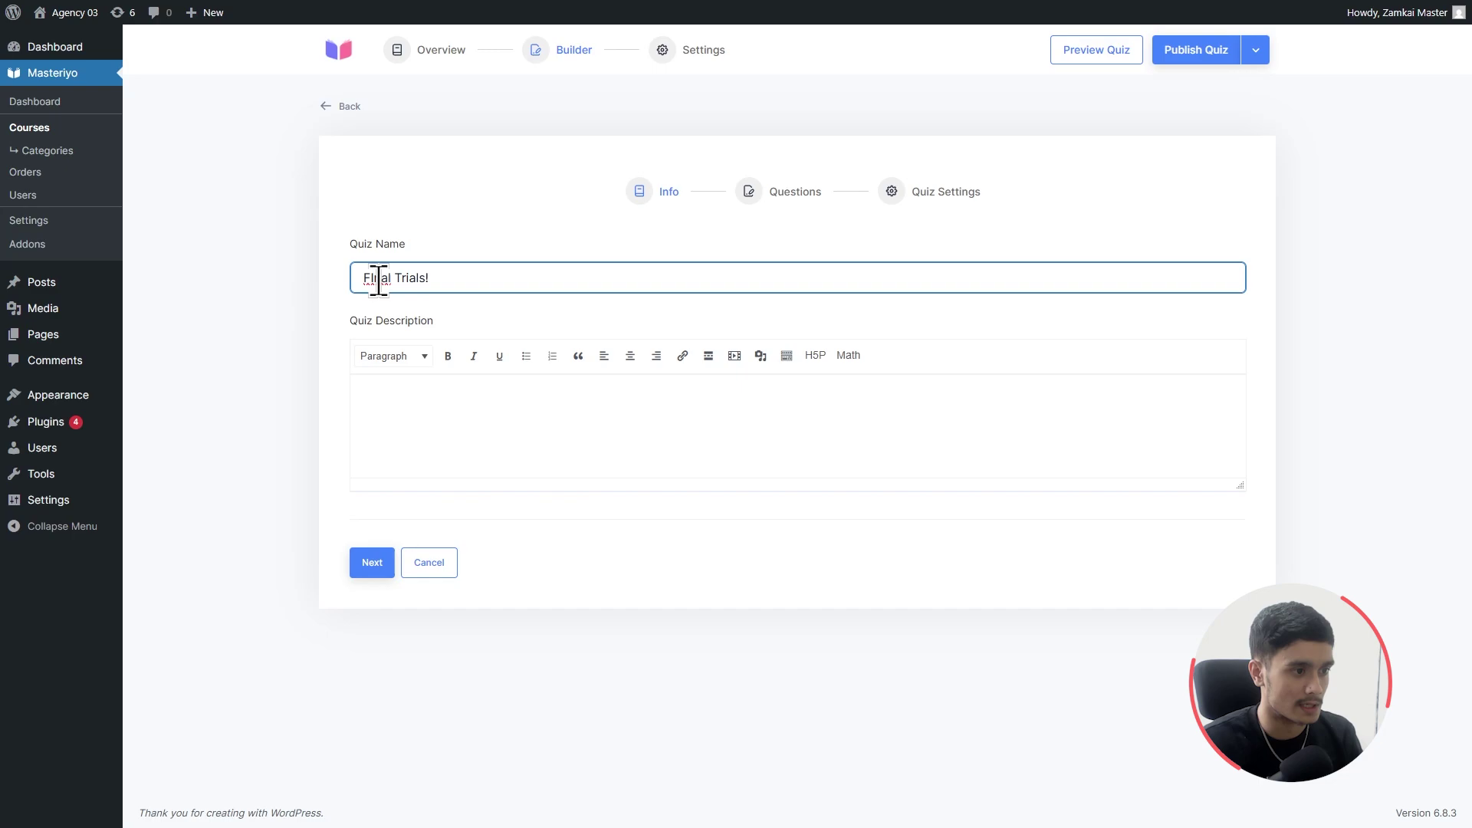
{"action": "left_click", "coordinate": [373, 278]}
{"action": "left_click", "coordinate": [382, 316]}
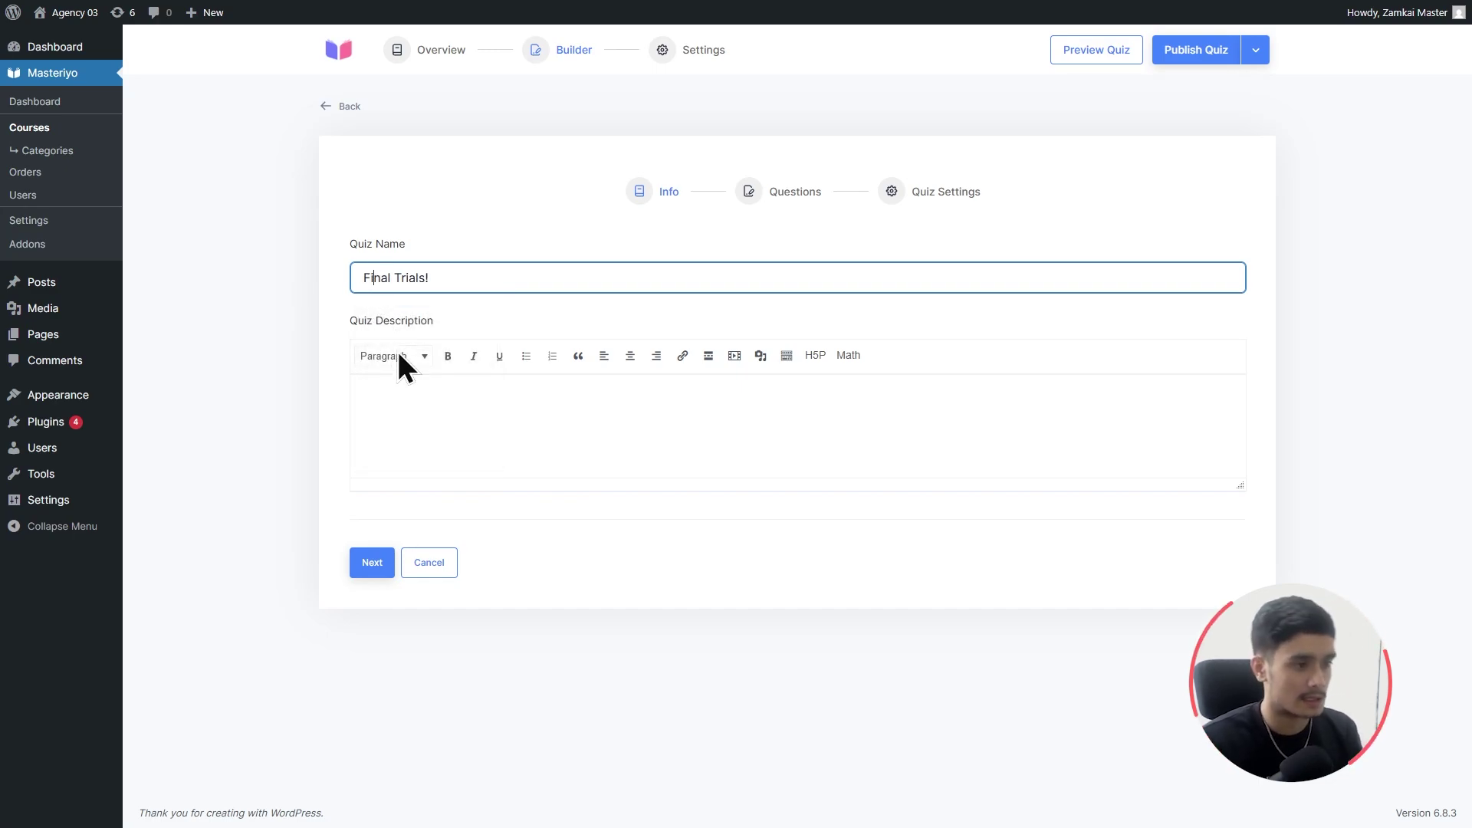
{"action": "left_click", "coordinate": [441, 397]}
{"action": "type", "text": "Test out your WordPress skills so far, this quiz will be the judge of how well you understood the content of the course that you just completed!"}
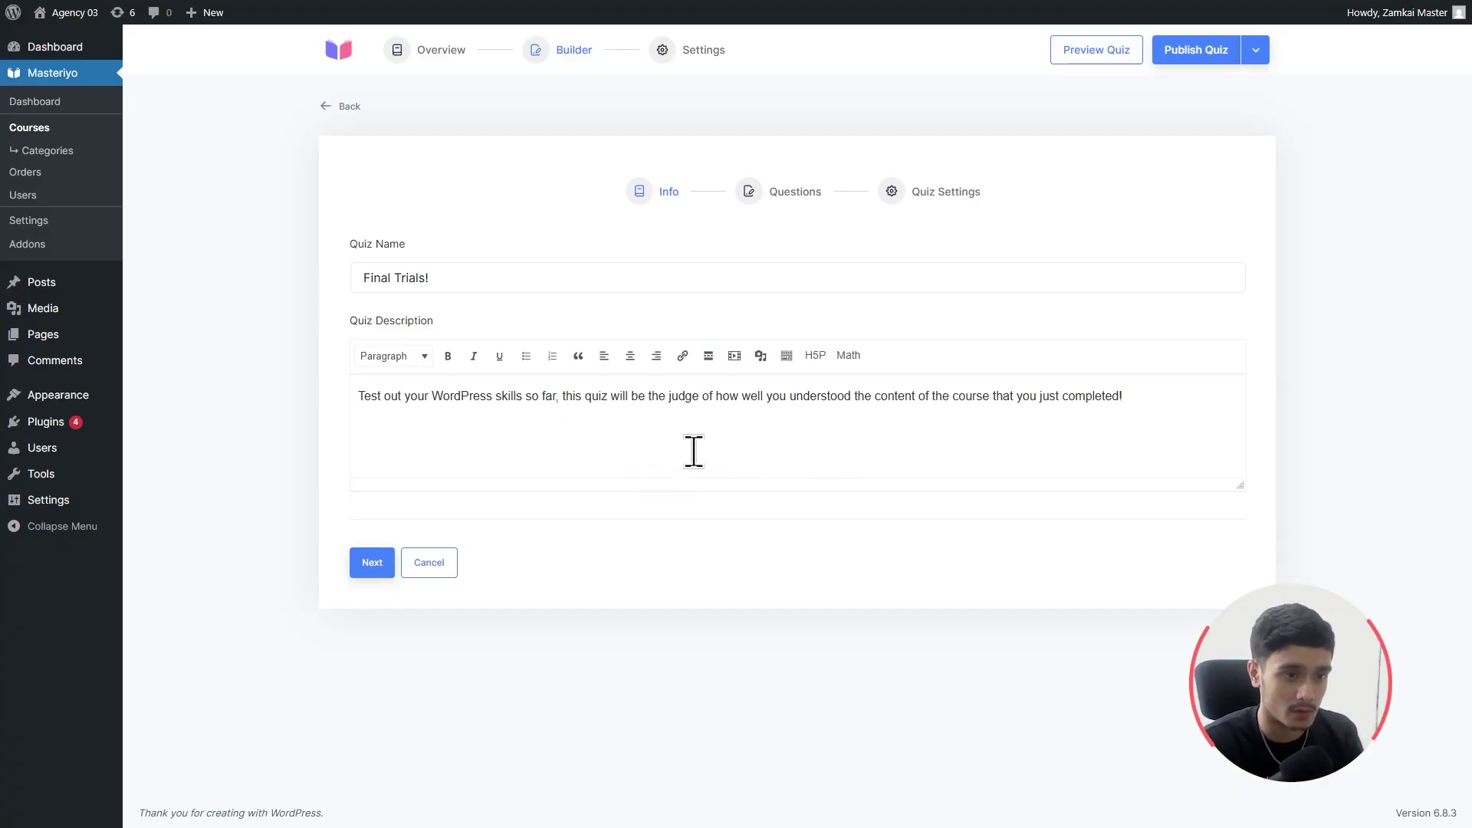
{"action": "left_click", "coordinate": [372, 564]}
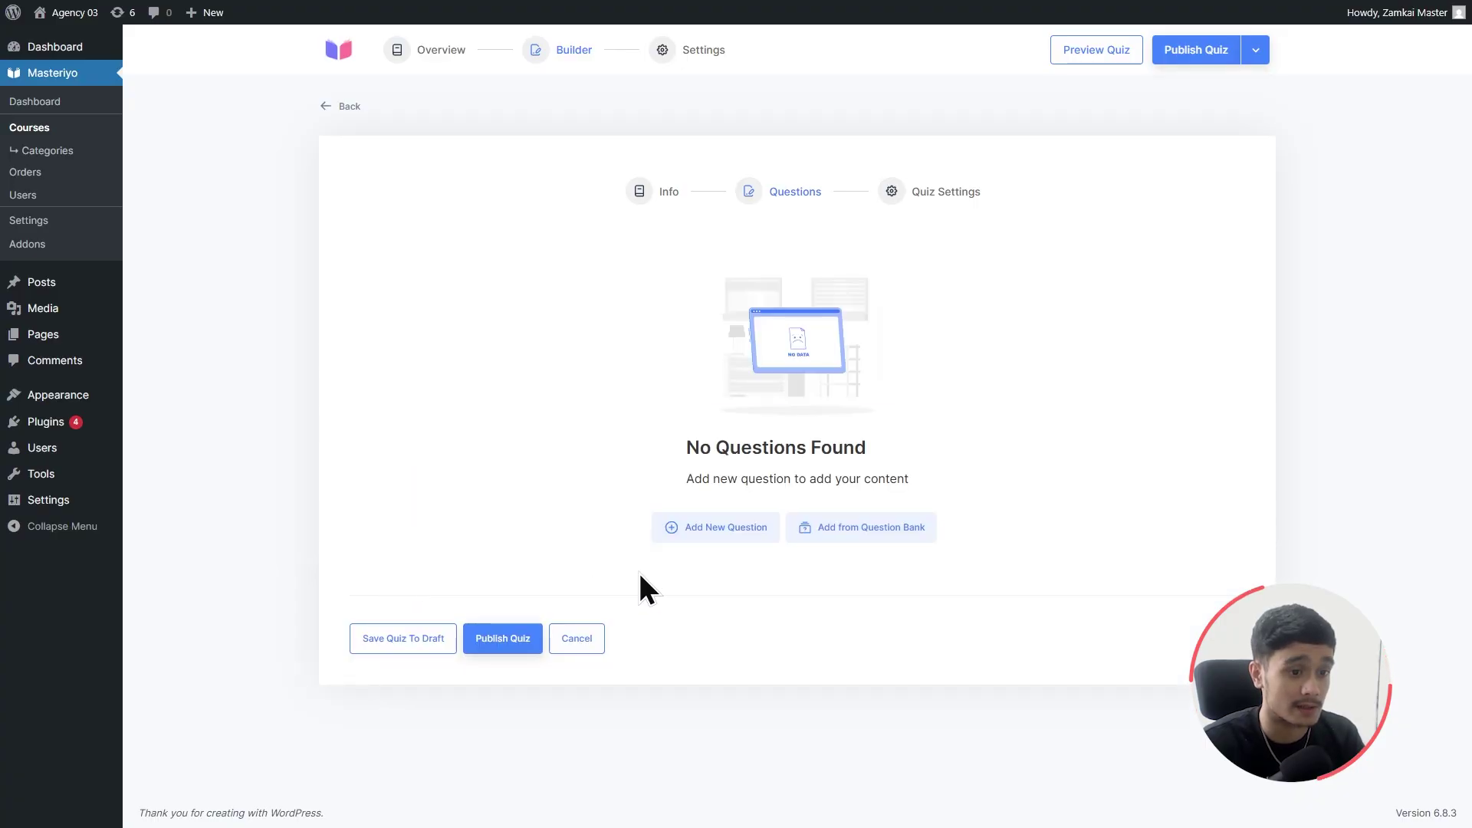
Save a 10-point True/False question 'PHP is the core of WordPress' with True correct.
{"action": "left_click", "coordinate": [697, 533]}
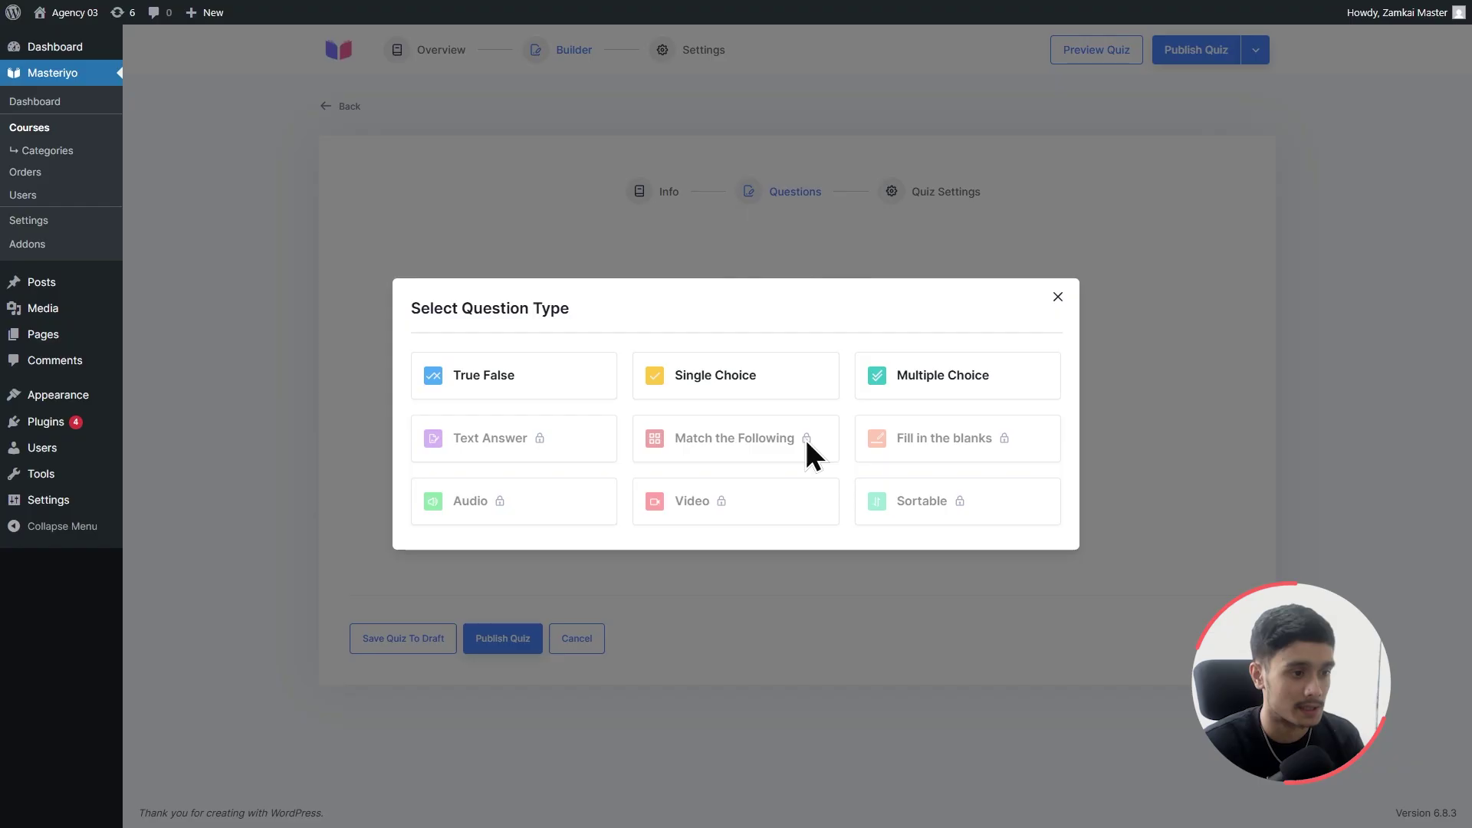
{"action": "left_click", "coordinate": [507, 390]}
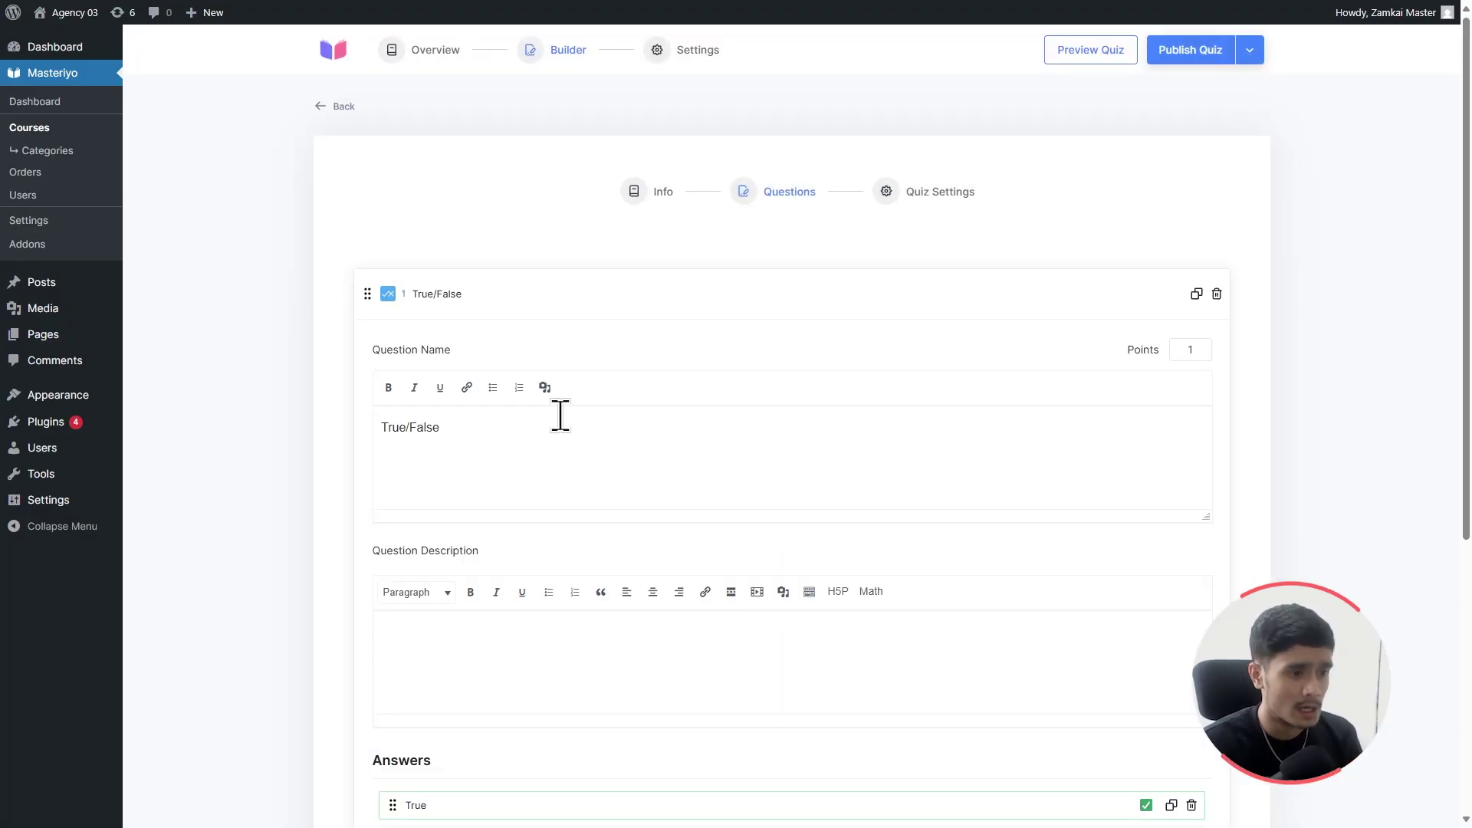
{"action": "left_click_drag", "start_coordinate": [449, 427], "coordinate": [342, 424]}
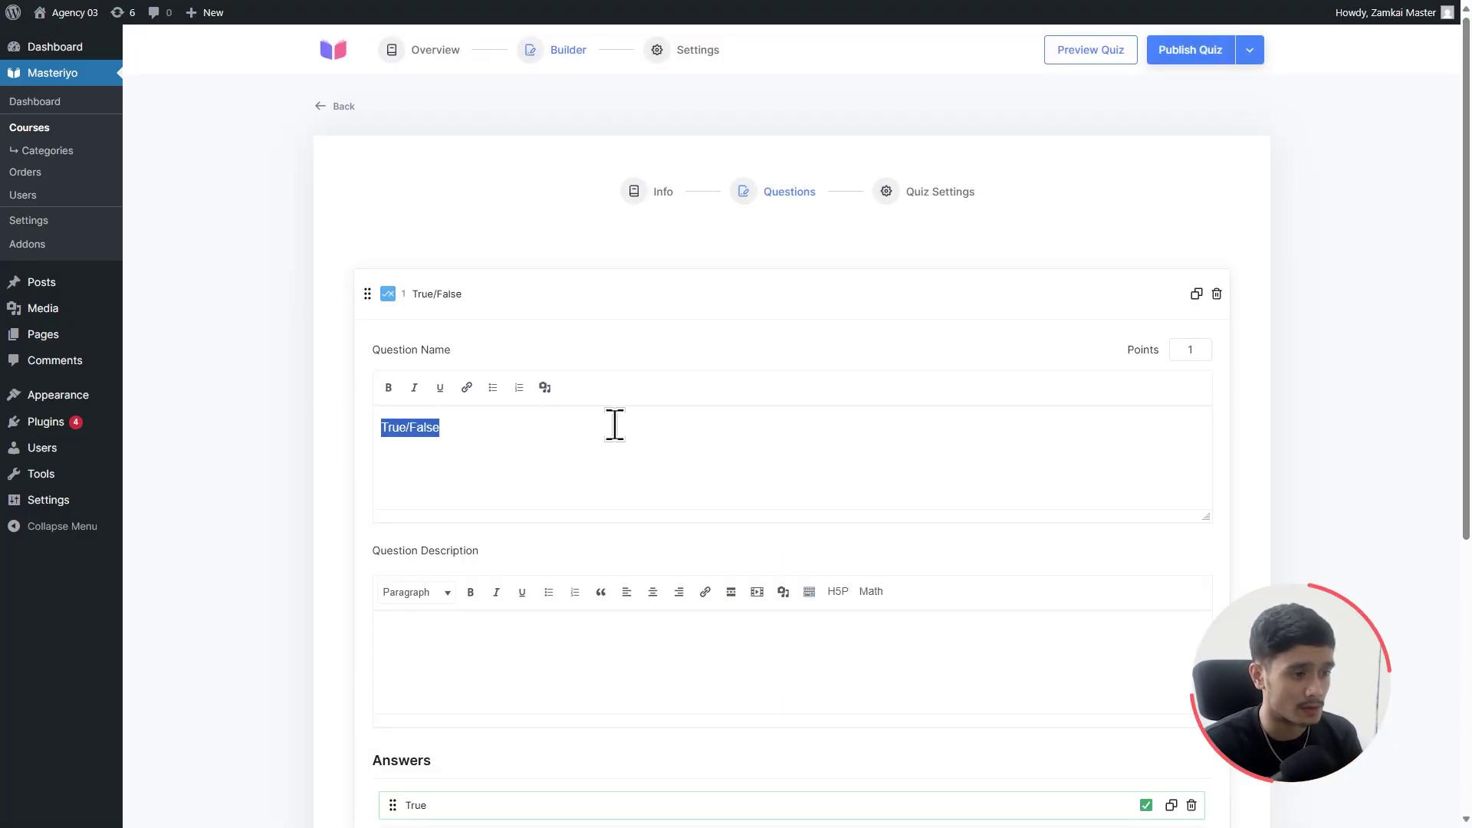
{"action": "type", "text": "PHP is the core of WordPress"}
{"action": "scroll", "coordinate": [641, 429], "scroll_direction": "down", "scroll_amount": 1}
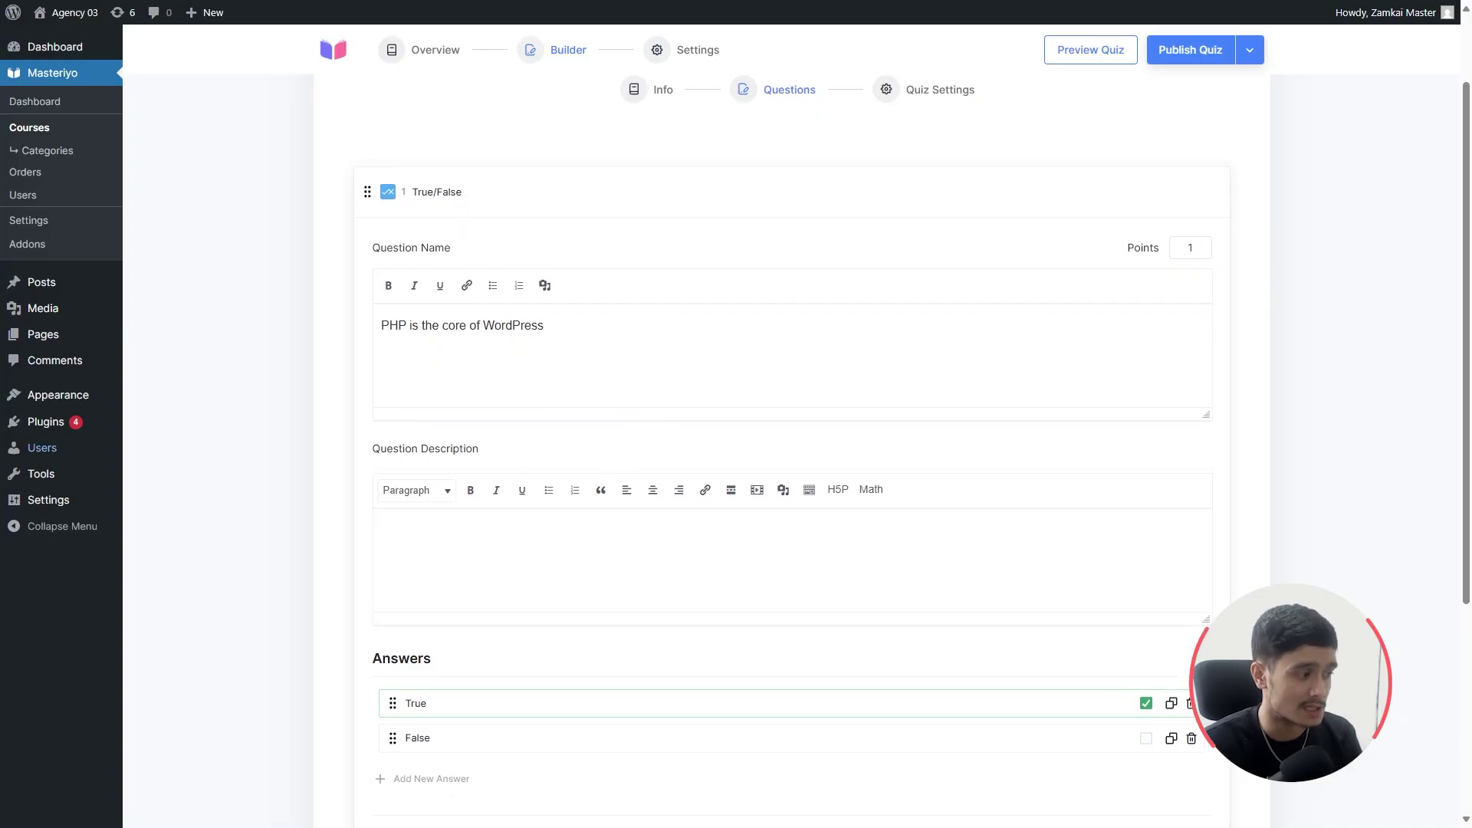
{"action": "scroll", "coordinate": [606, 521], "scroll_direction": "down", "scroll_amount": 1}
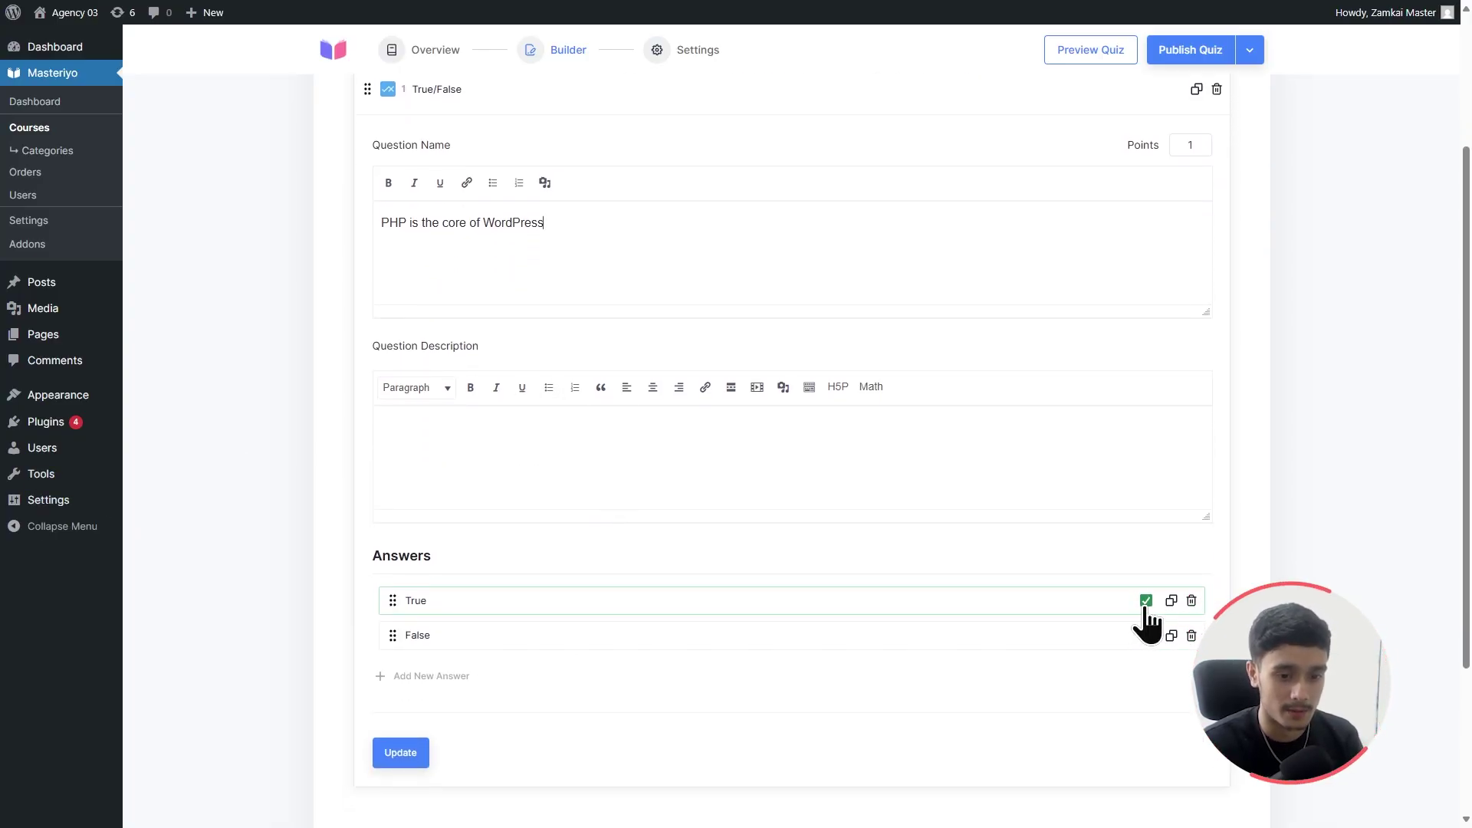
{"action": "scroll", "coordinate": [1113, 702], "scroll_direction": "up", "scroll_amount": 2}
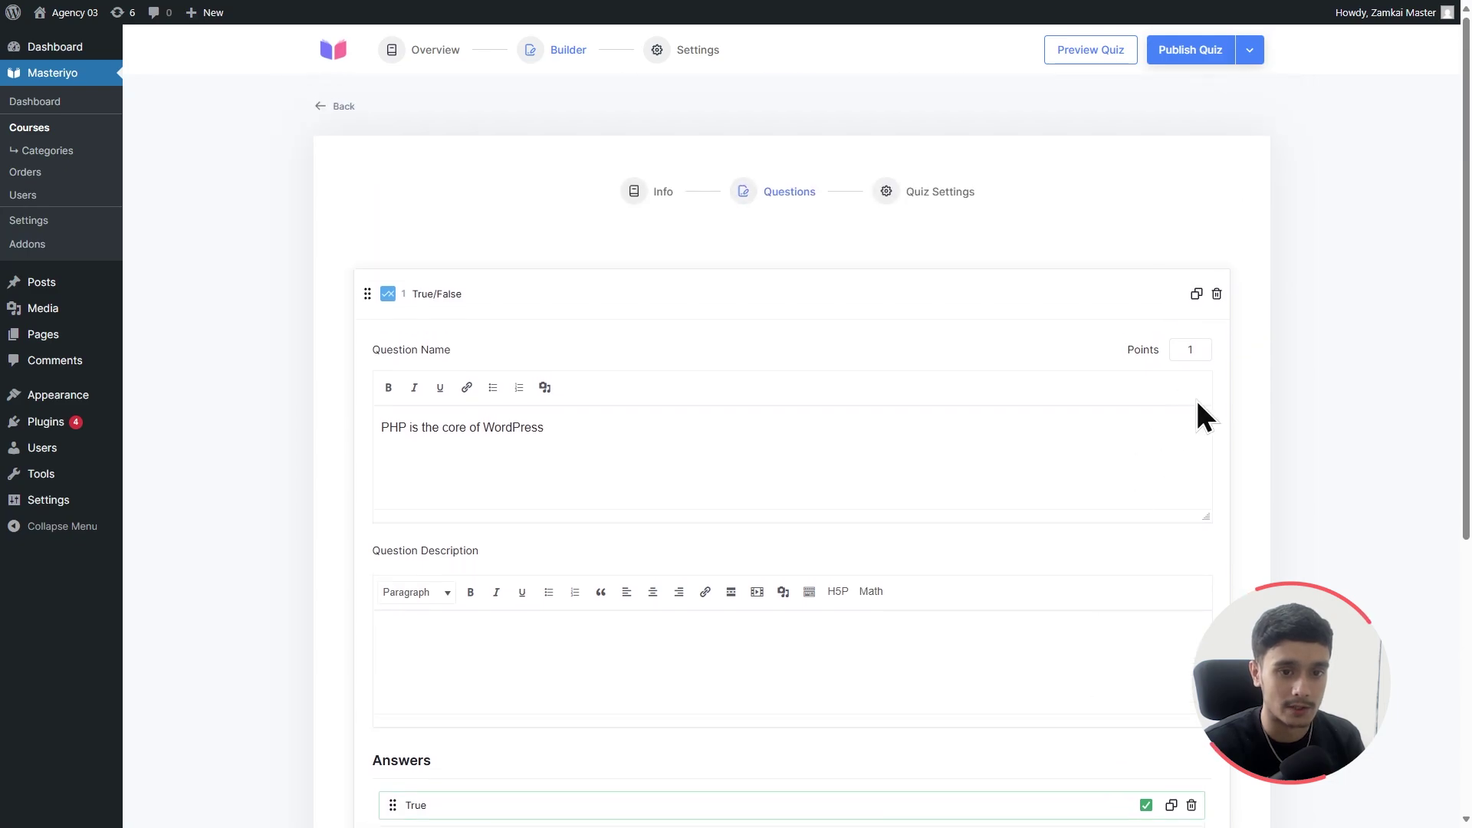
{"action": "left_click", "coordinate": [1202, 354]}
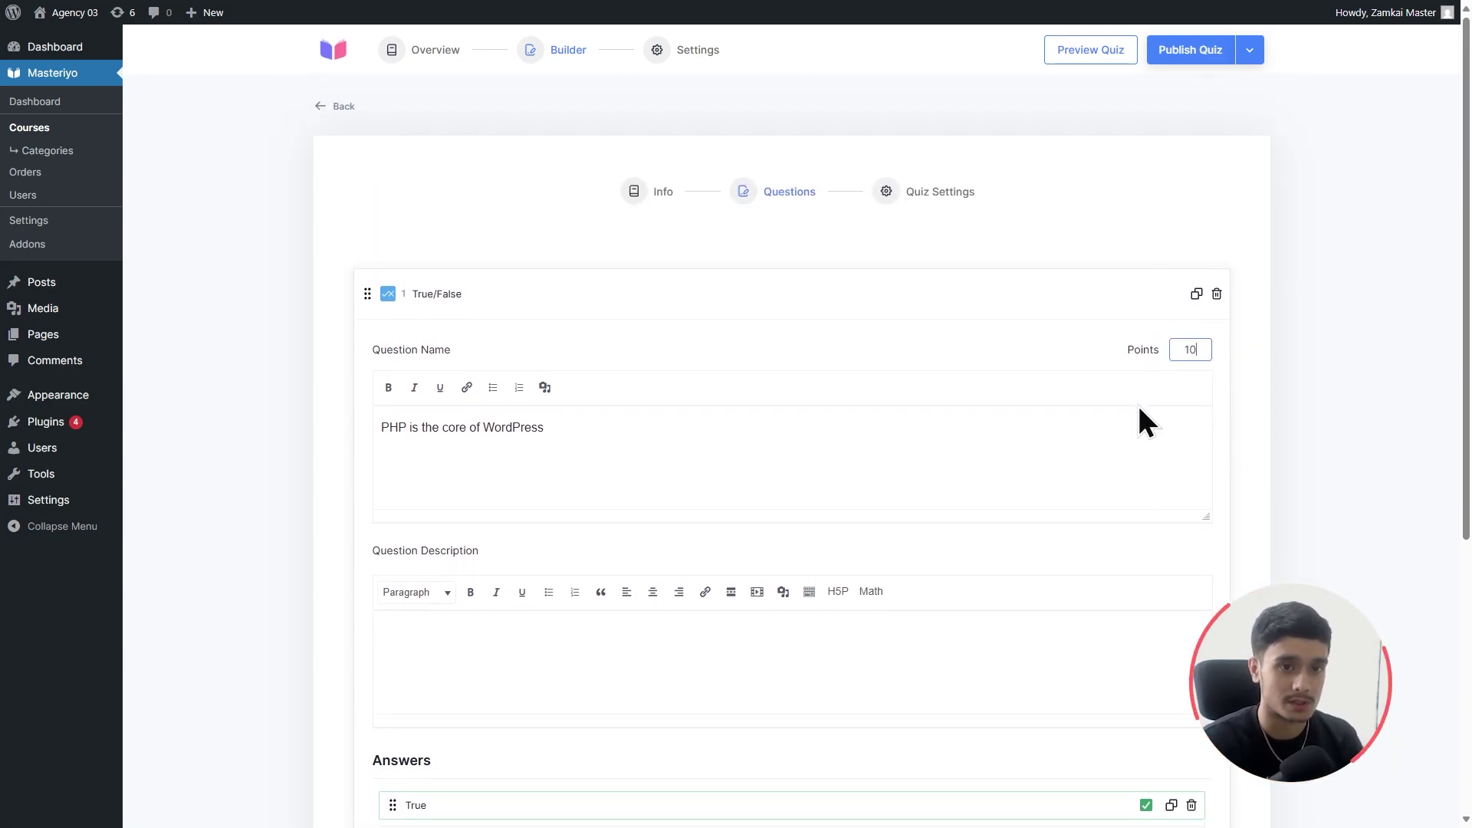
{"action": "scroll", "coordinate": [401, 647], "scroll_direction": "down", "scroll_amount": 3}
{"action": "left_click", "coordinate": [401, 650]}
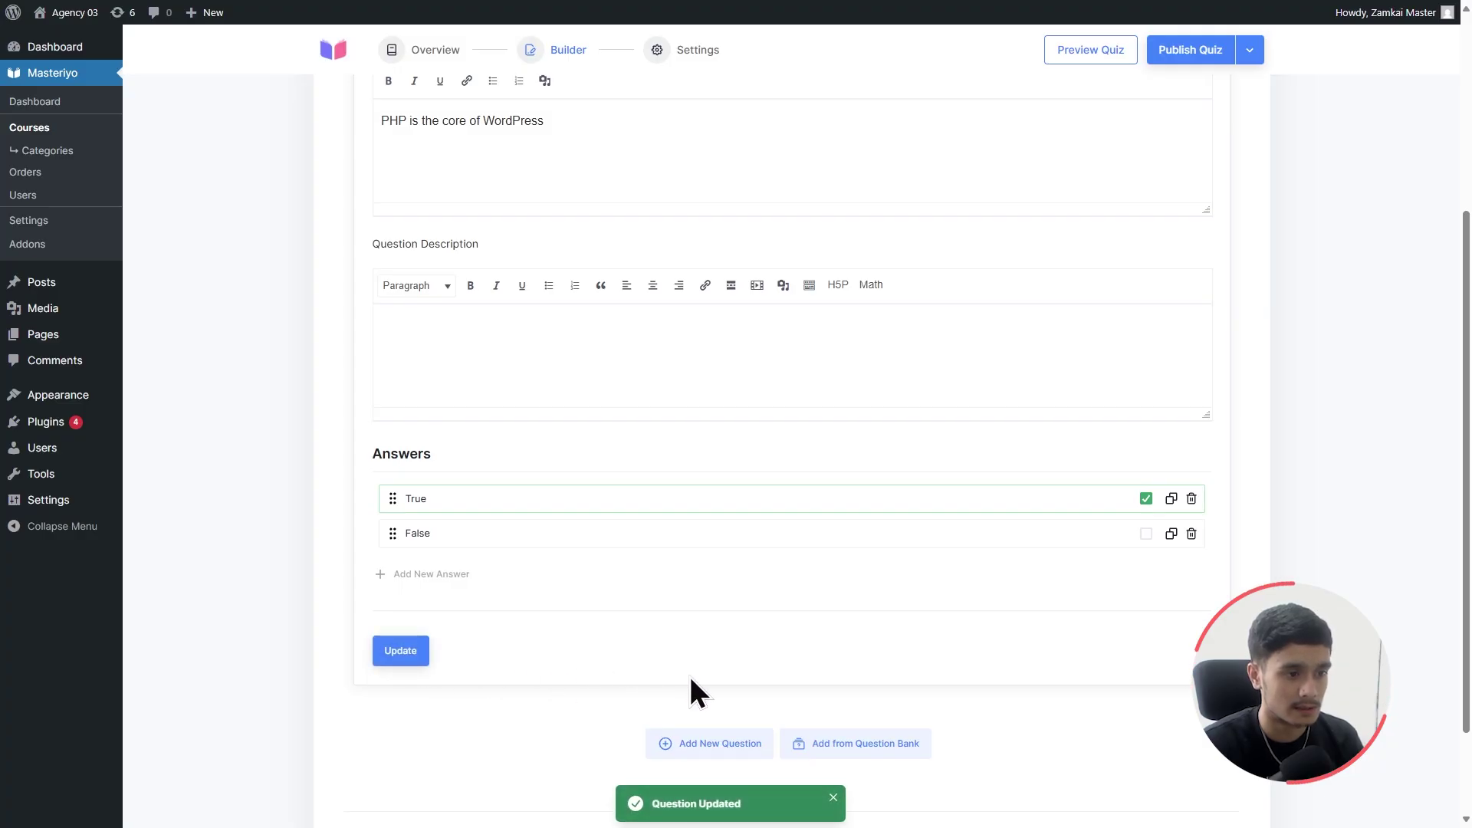
{"action": "scroll", "coordinate": [690, 591], "scroll_direction": "up", "scroll_amount": 3}
{"action": "left_click", "coordinate": [694, 311]}
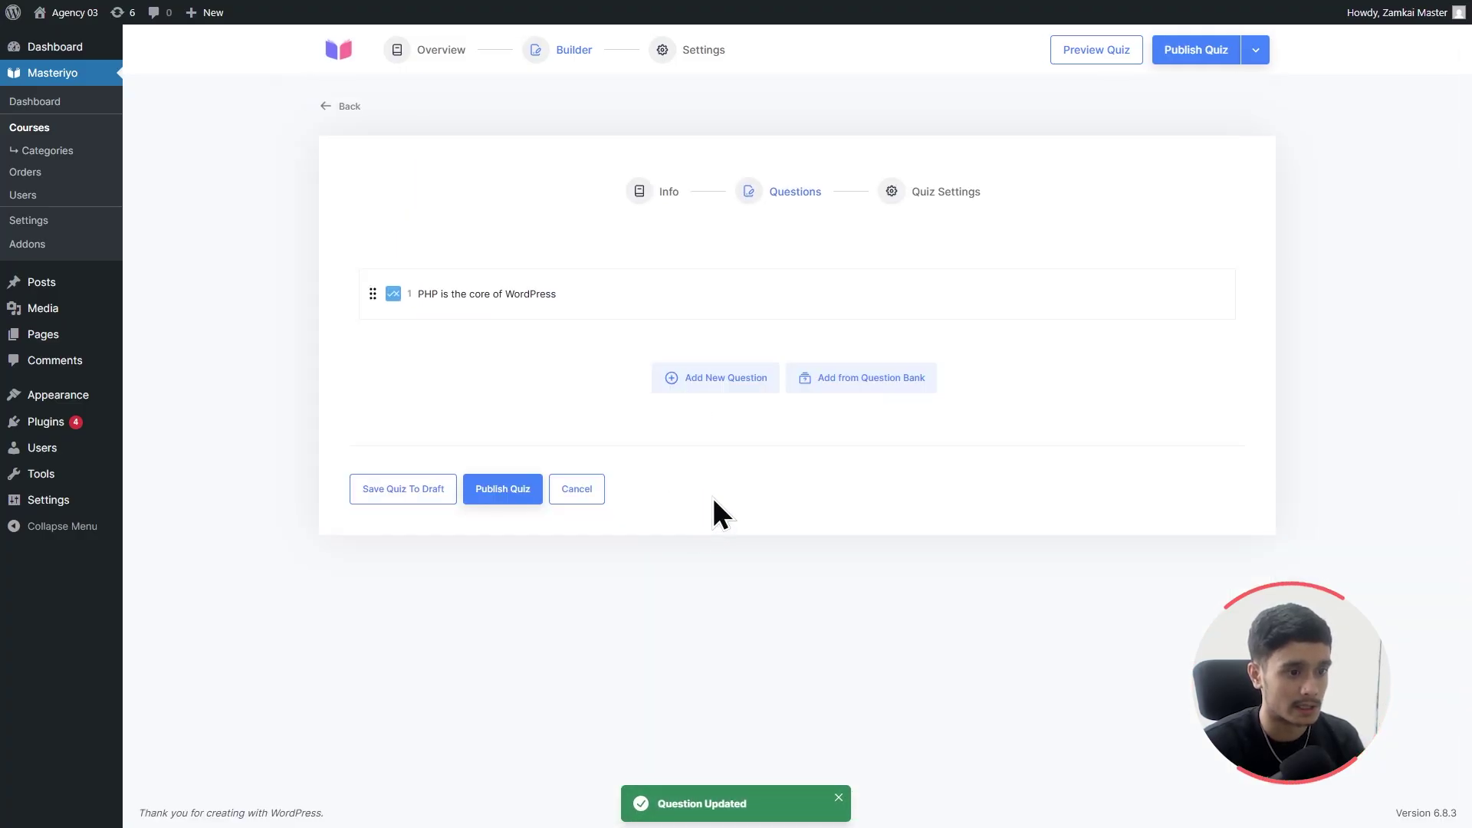
Add a Single Choice question 'The blocks in WordPress are called:' with Gutenberg as first answer.
{"action": "left_click", "coordinate": [733, 372]}
{"action": "left_click", "coordinate": [743, 395]}
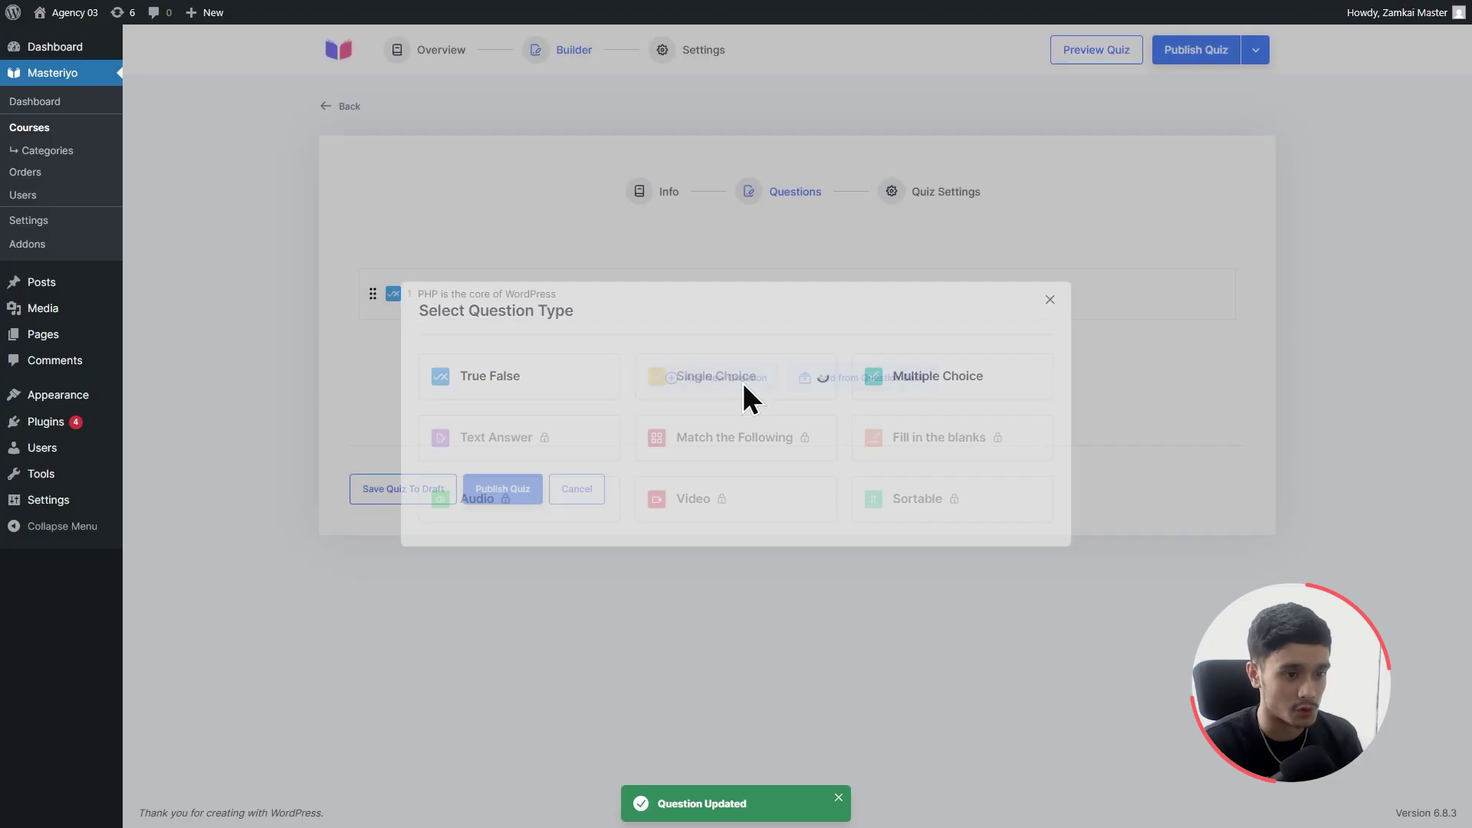
{"action": "type", "text": "The blocks in WordPress are called:"}
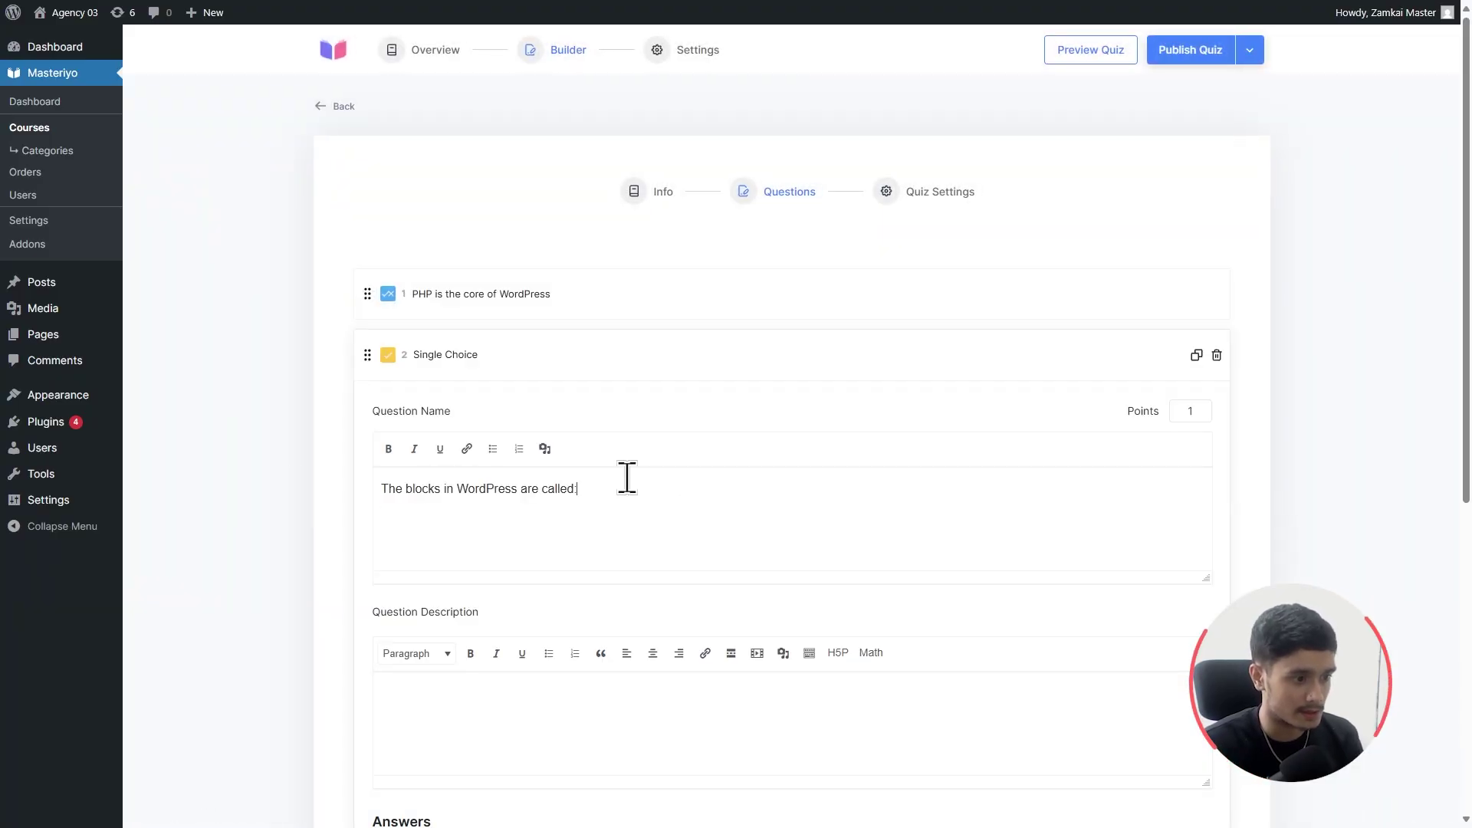
{"action": "scroll", "coordinate": [631, 483], "scroll_direction": "down", "scroll_amount": 3}
{"action": "scroll", "coordinate": [644, 483], "scroll_direction": "down", "scroll_amount": 3}
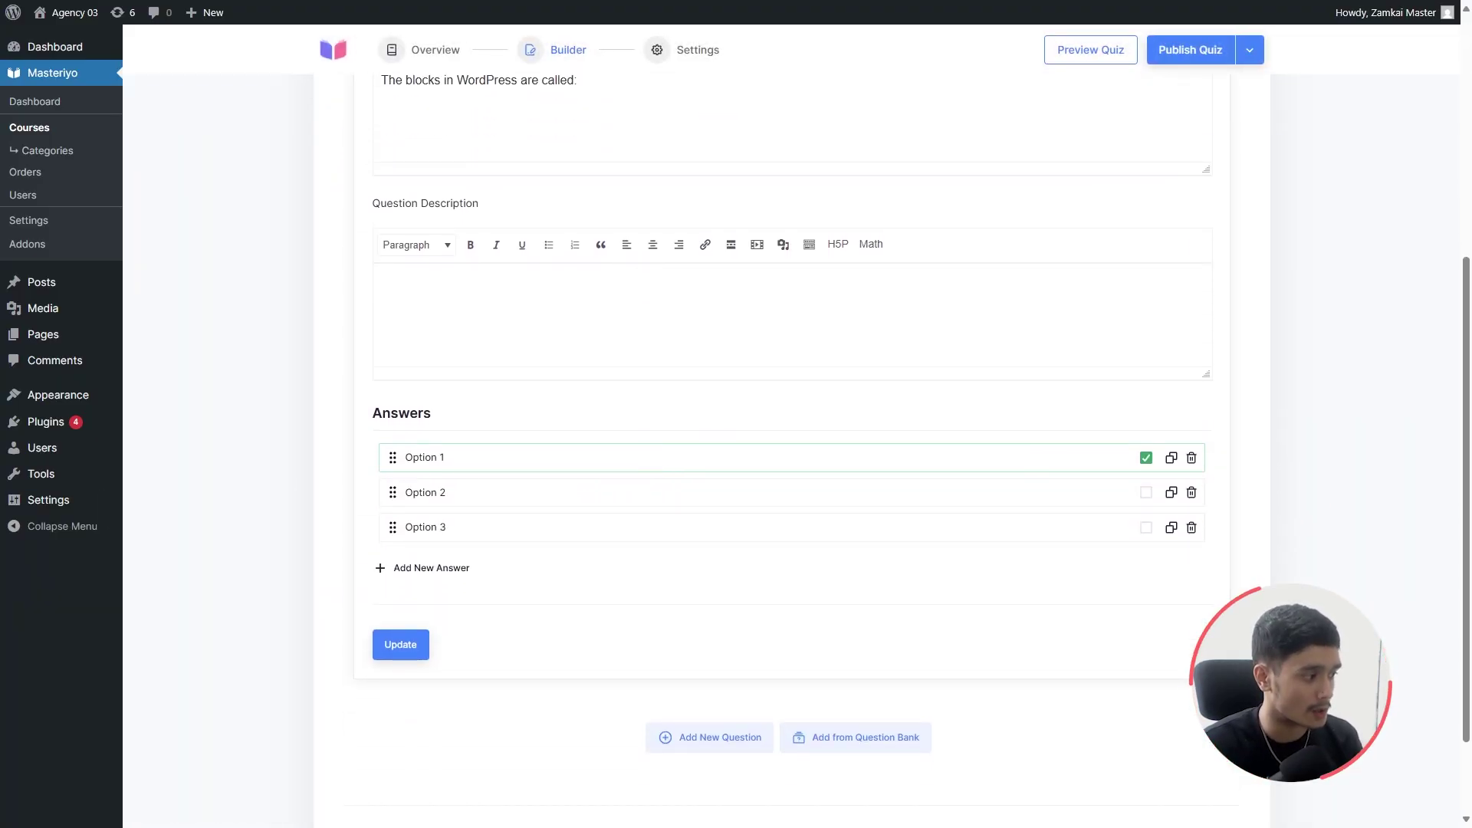
{"action": "type", "text": "Gutenberg"}
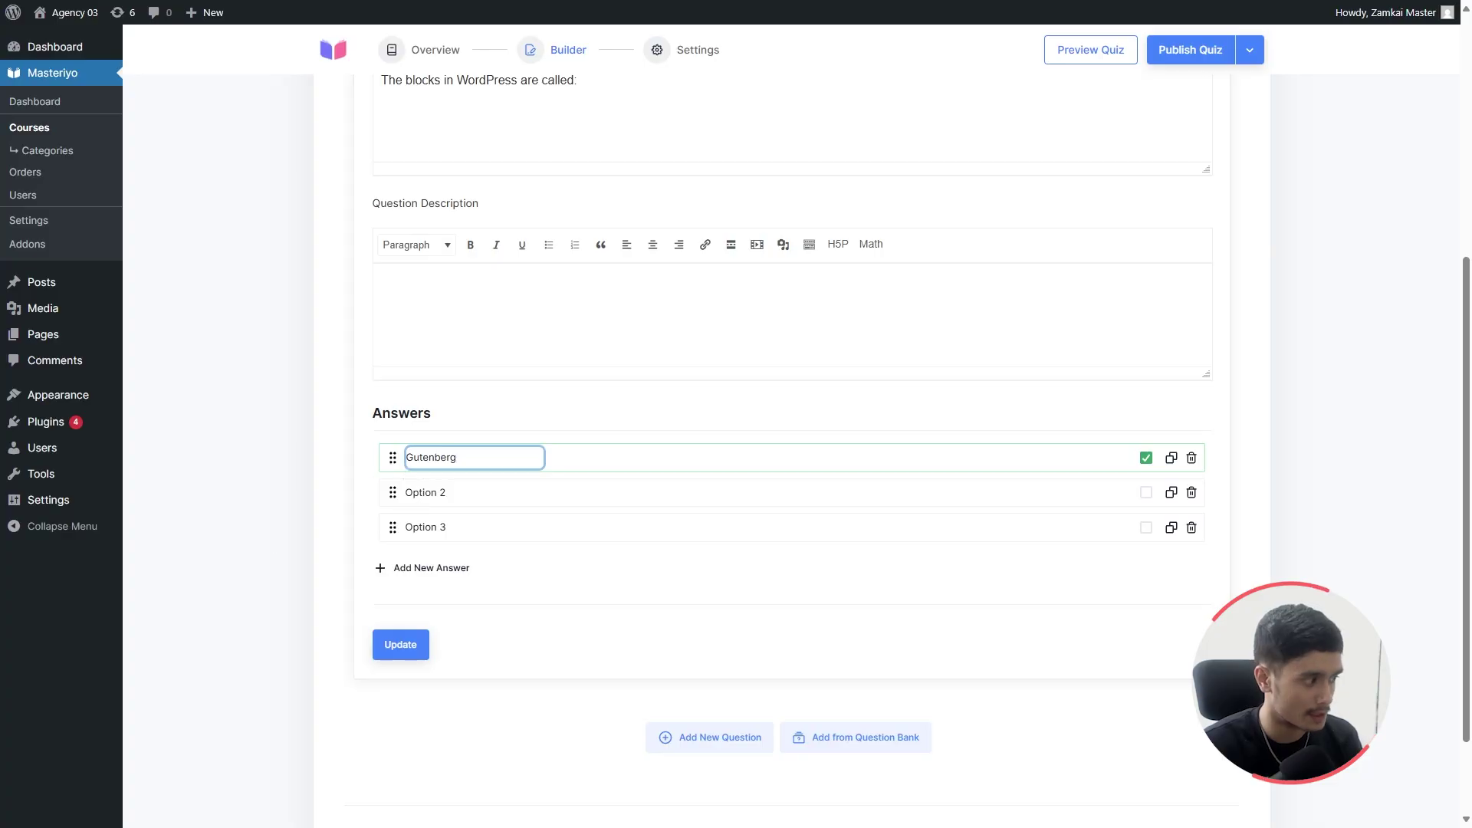
{"action": "key", "text": "Return"}
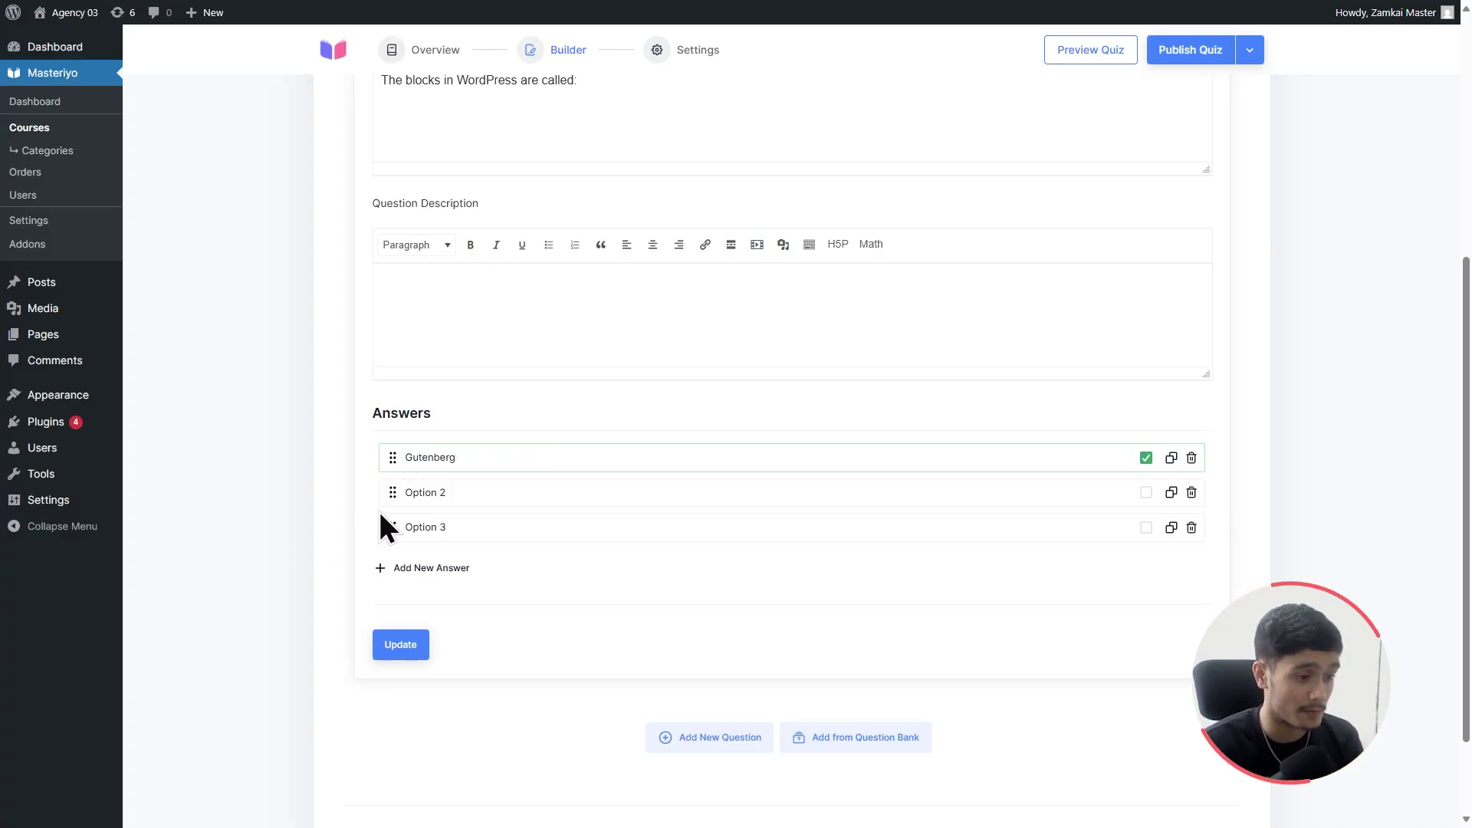
Enter the other answers: Butengerg, Lutenberg, and a fourth answer Luxemburg.
{"action": "left_click", "coordinate": [425, 492]}
{"action": "type", "text": "Butengerg"}
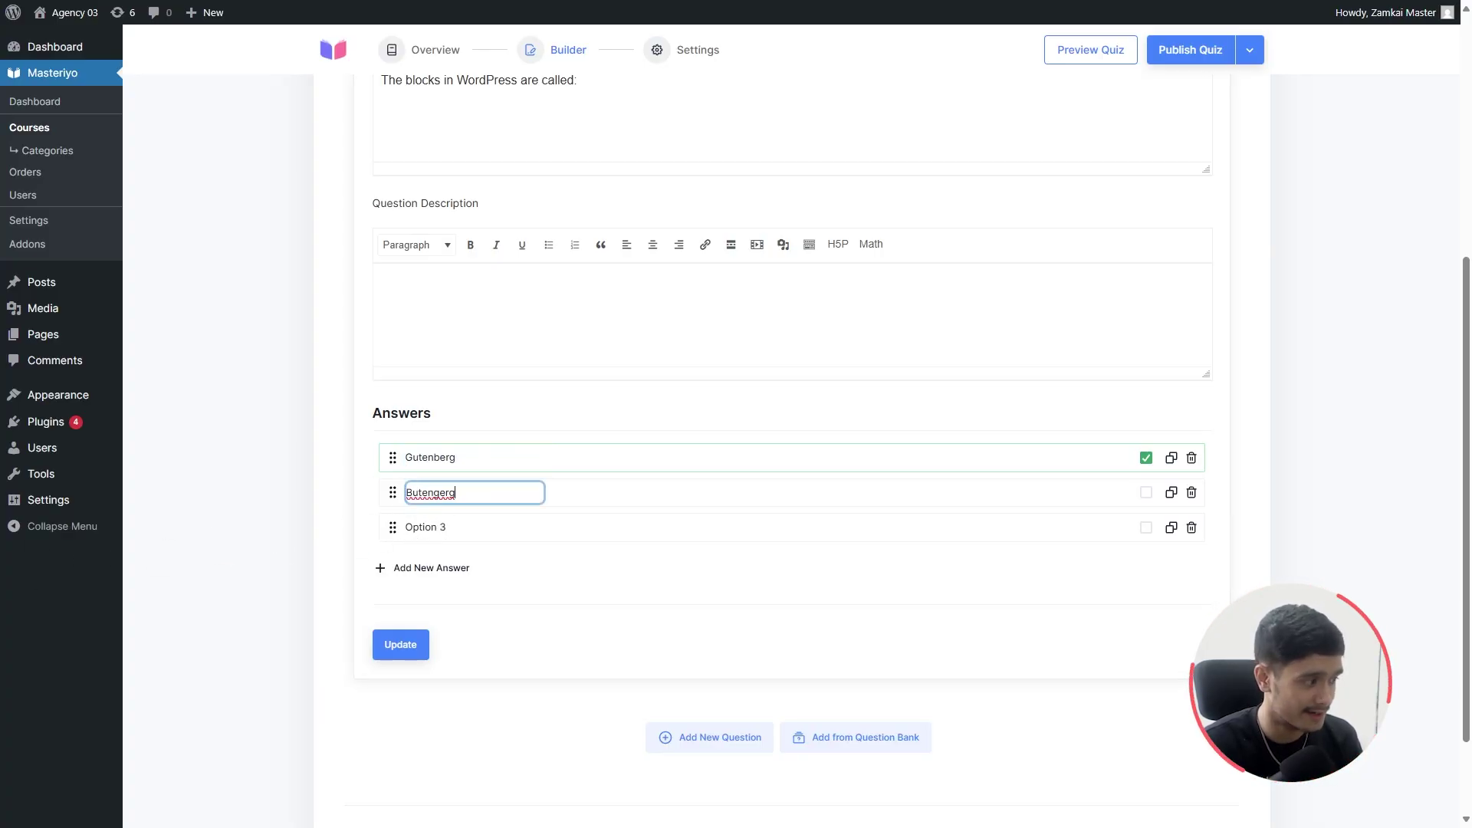
{"action": "key", "text": "Return"}
{"action": "left_click", "coordinate": [420, 527]}
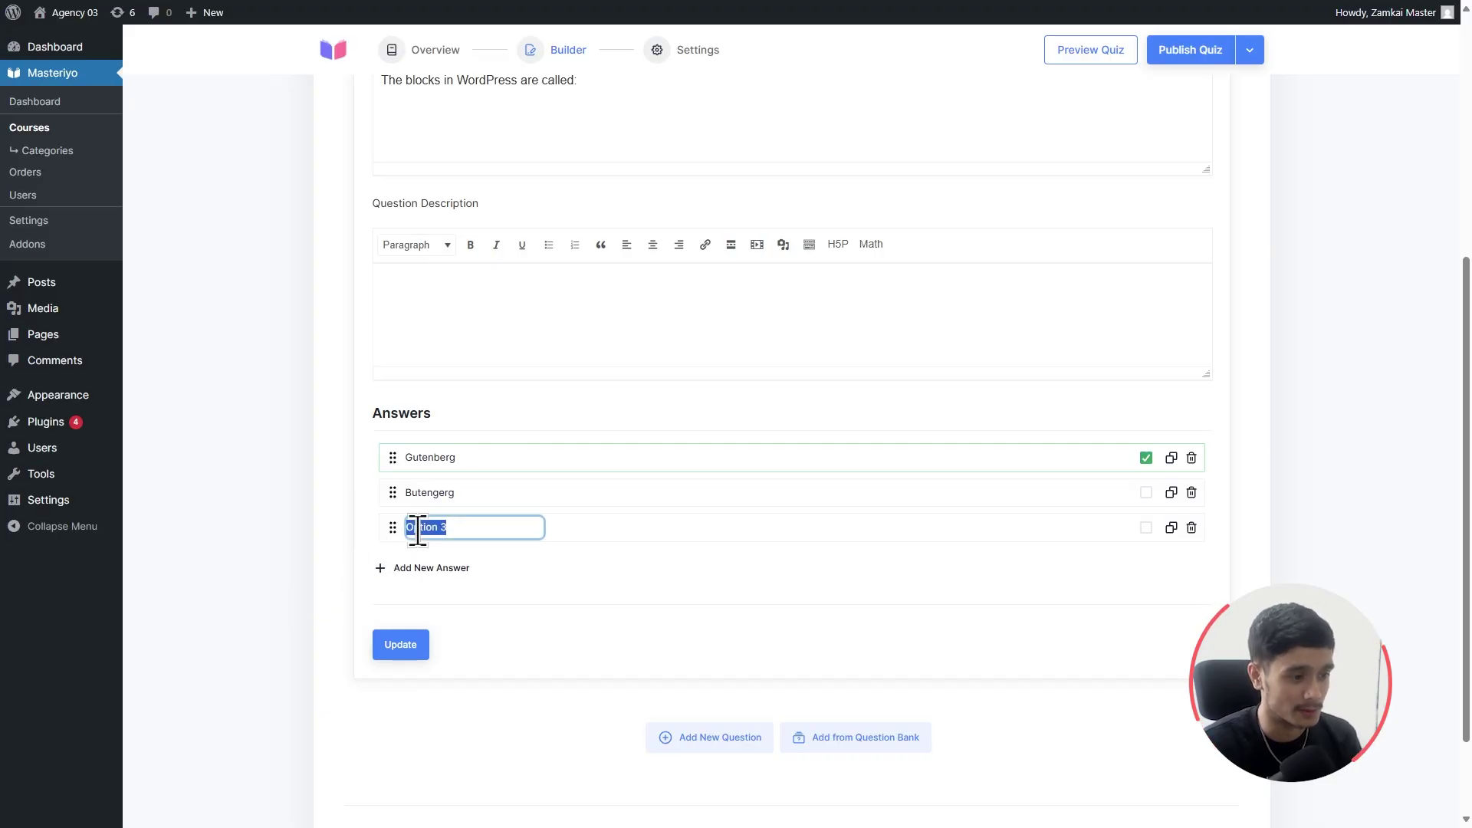
{"action": "type", "text": "Lutenberg"}
{"action": "left_click", "coordinate": [421, 569]}
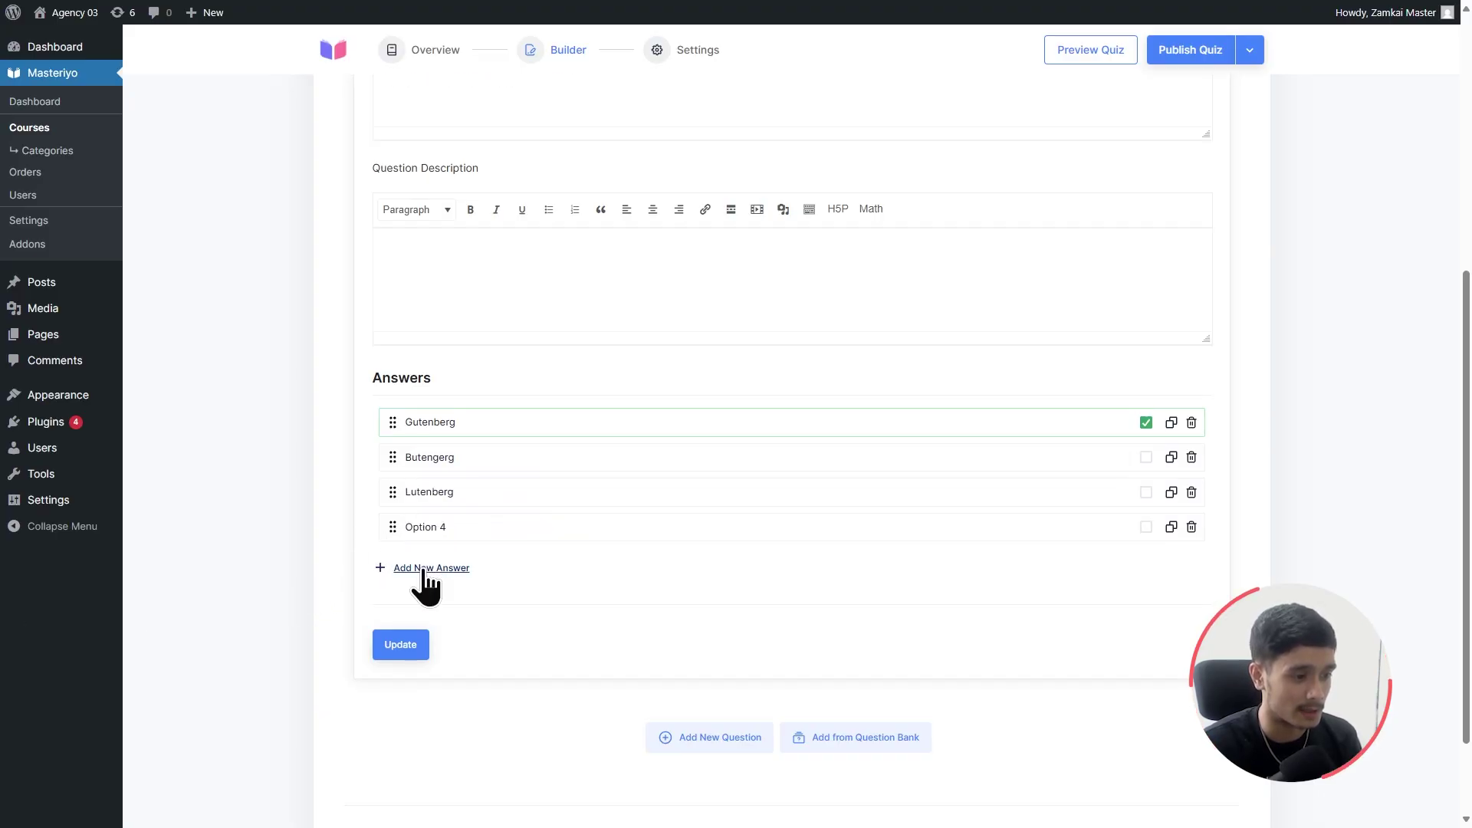
{"action": "left_click", "coordinate": [435, 524]}
{"action": "type", "text": "Luxemburg"}
{"action": "key", "text": "Return"}
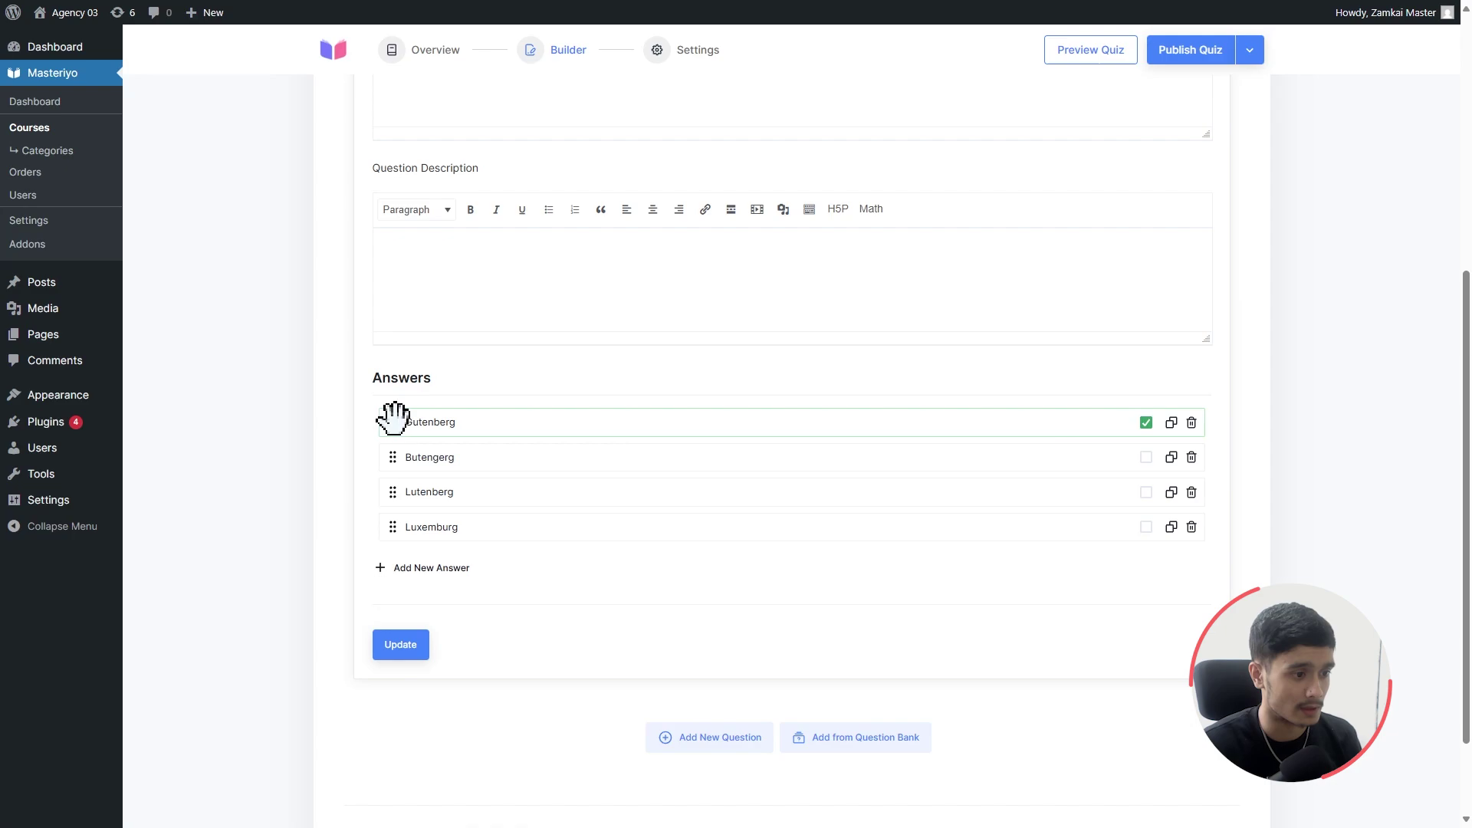
Move Gutenberg to third place and save the question at 10 points.
{"action": "left_click_drag", "start_coordinate": [392, 420], "coordinate": [393, 496]}
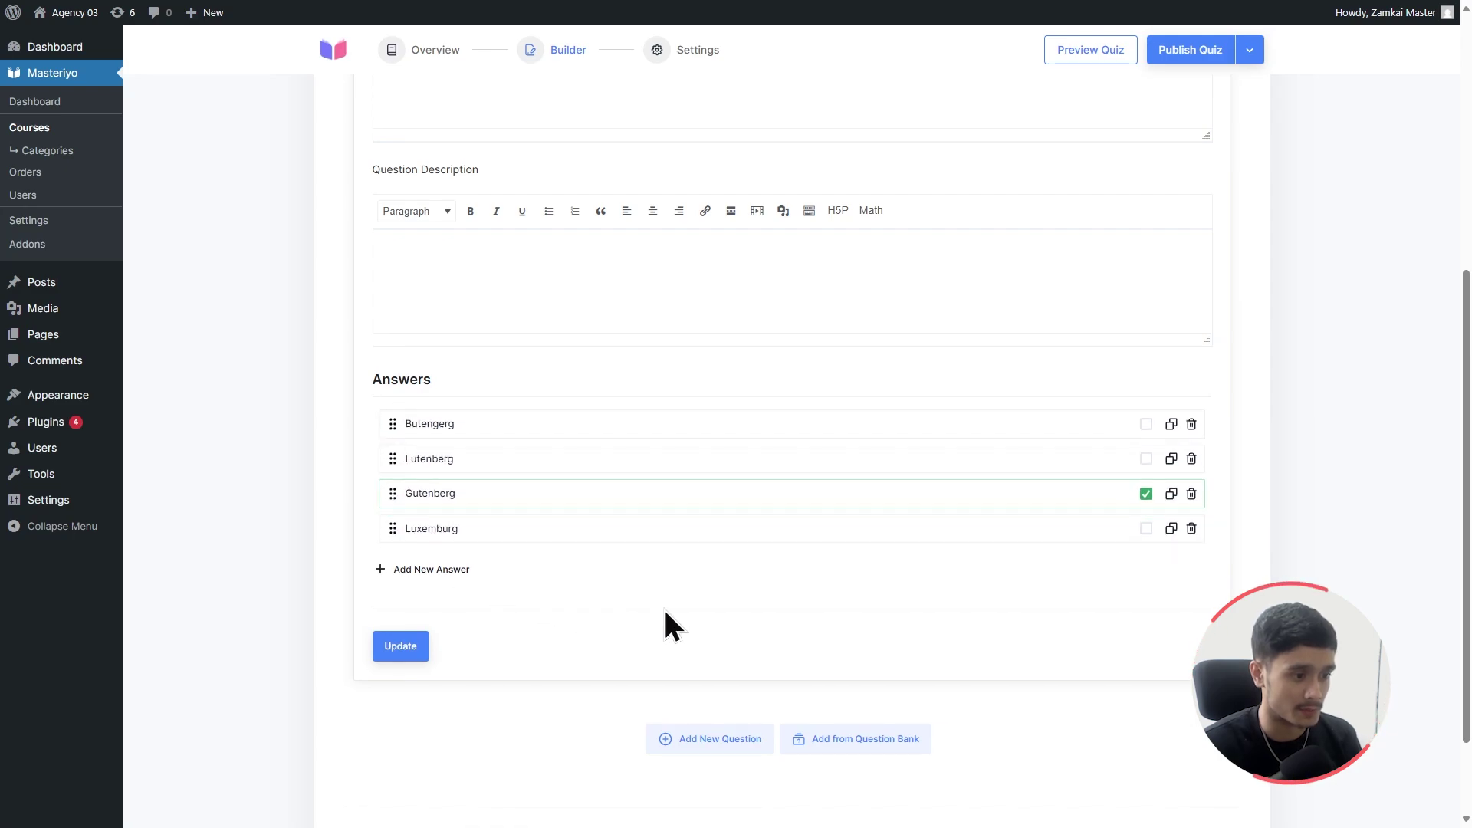
{"action": "left_click", "coordinate": [387, 644]}
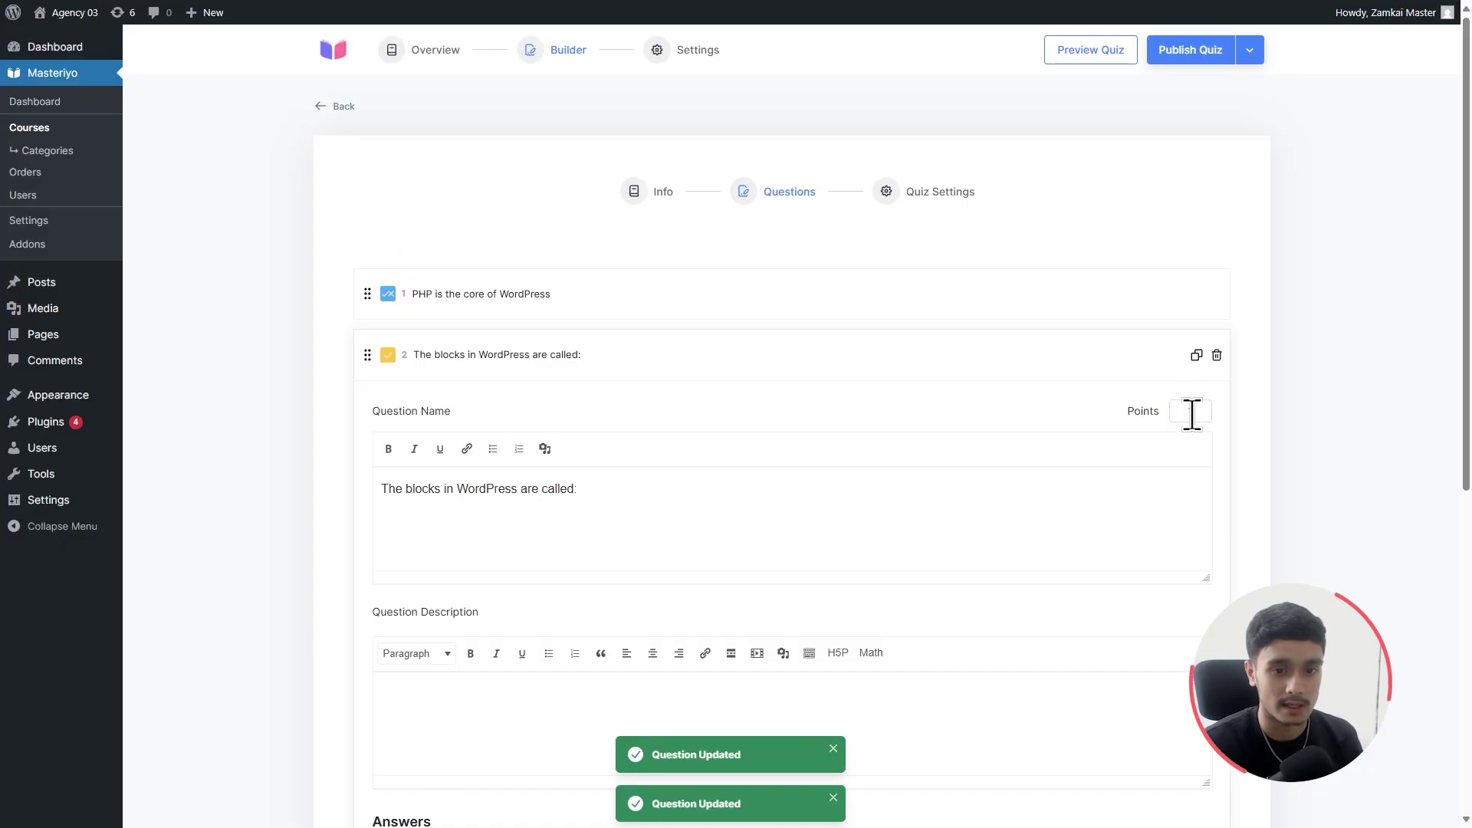
{"action": "left_click", "coordinate": [1190, 412]}
{"action": "type", "text": "10"}
{"action": "scroll", "coordinate": [920, 521], "scroll_direction": "down", "scroll_amount": 4}
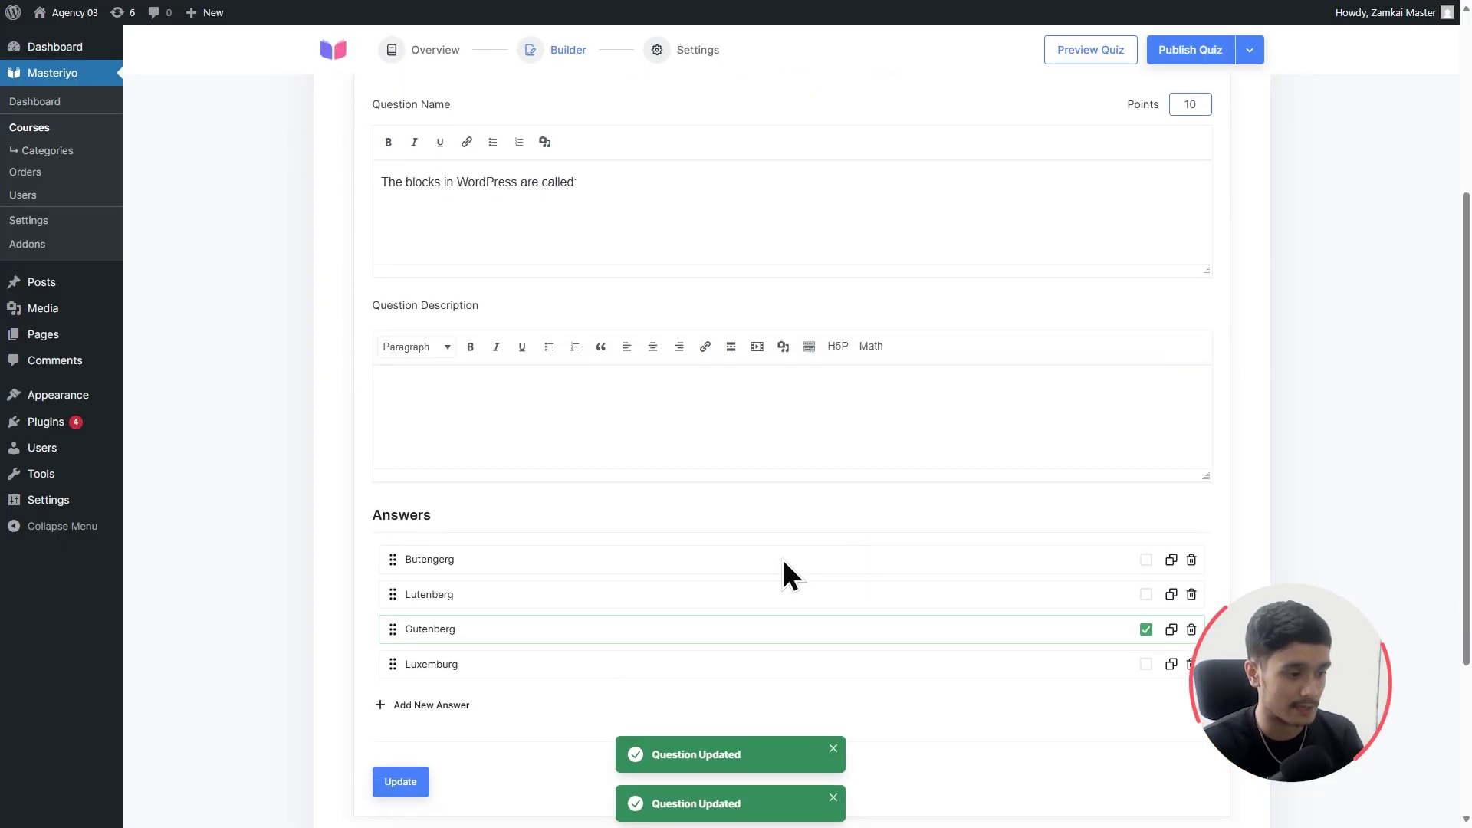
{"action": "left_click", "coordinate": [414, 684]}
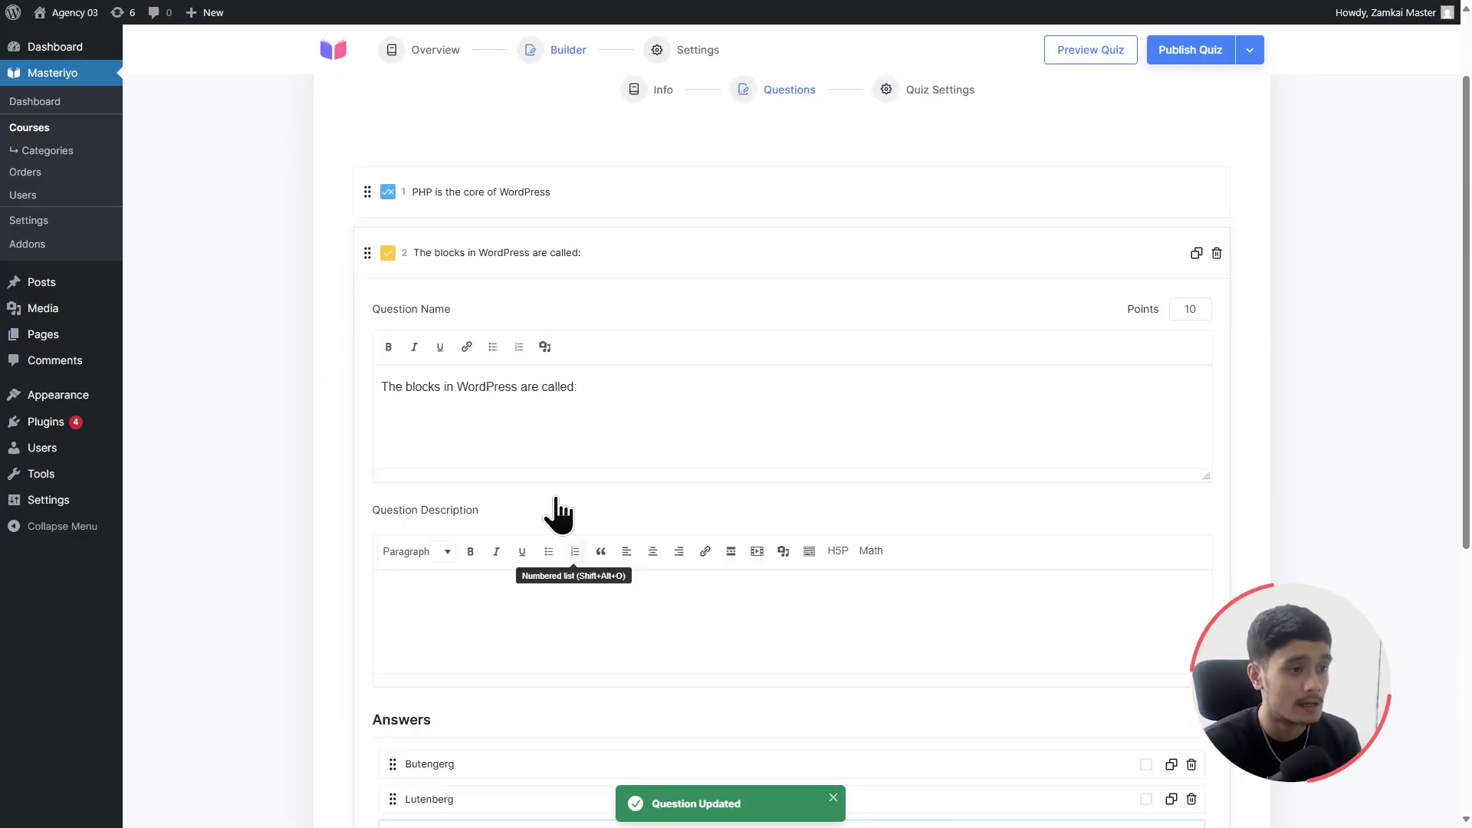
{"action": "left_click", "coordinate": [572, 254]}
{"action": "left_click", "coordinate": [672, 345]}
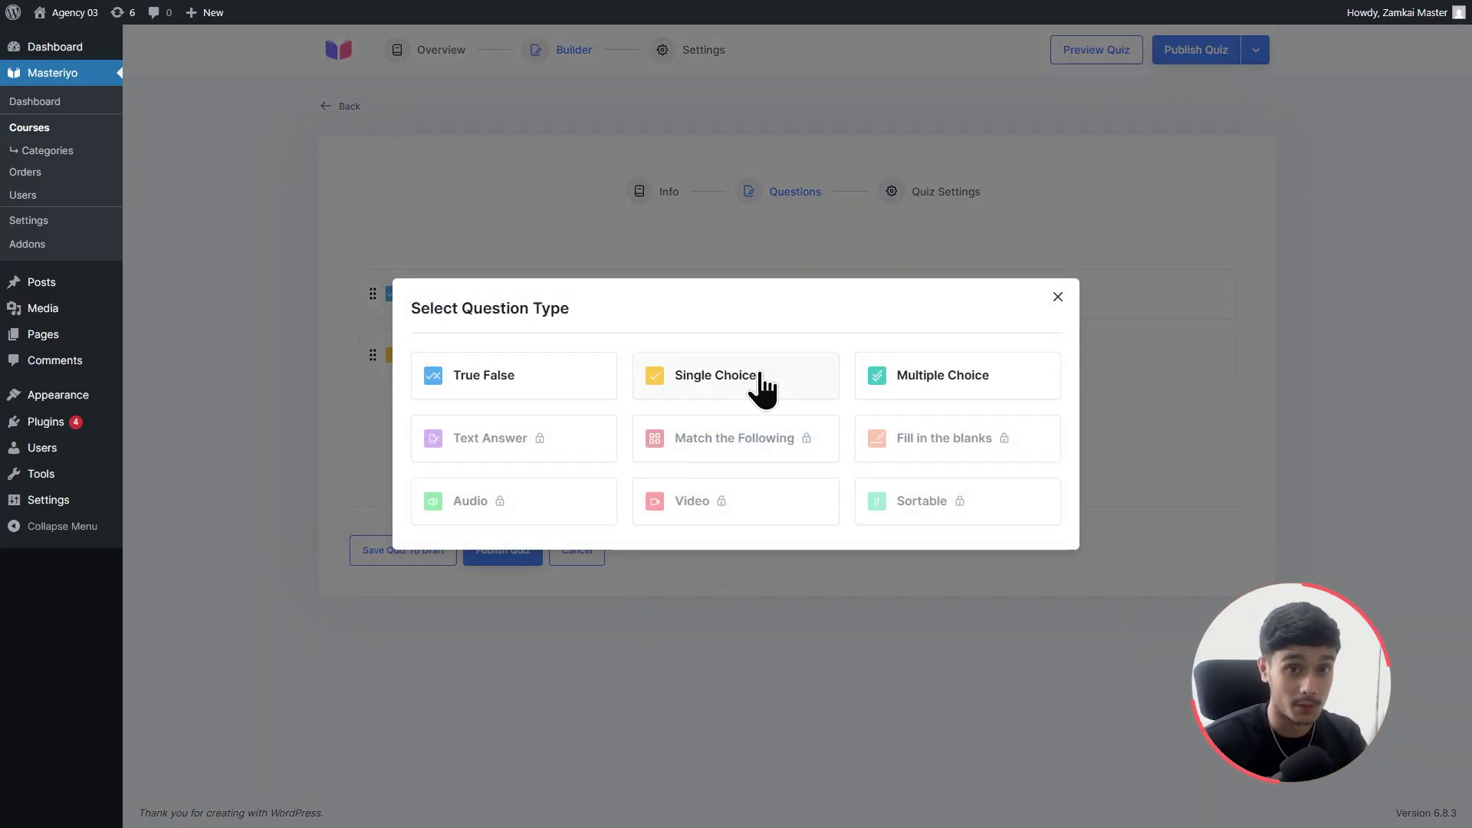
Create a Multiple Choice question worded 'When you like a channel, what do you do?'.
{"action": "left_click", "coordinate": [976, 369]}
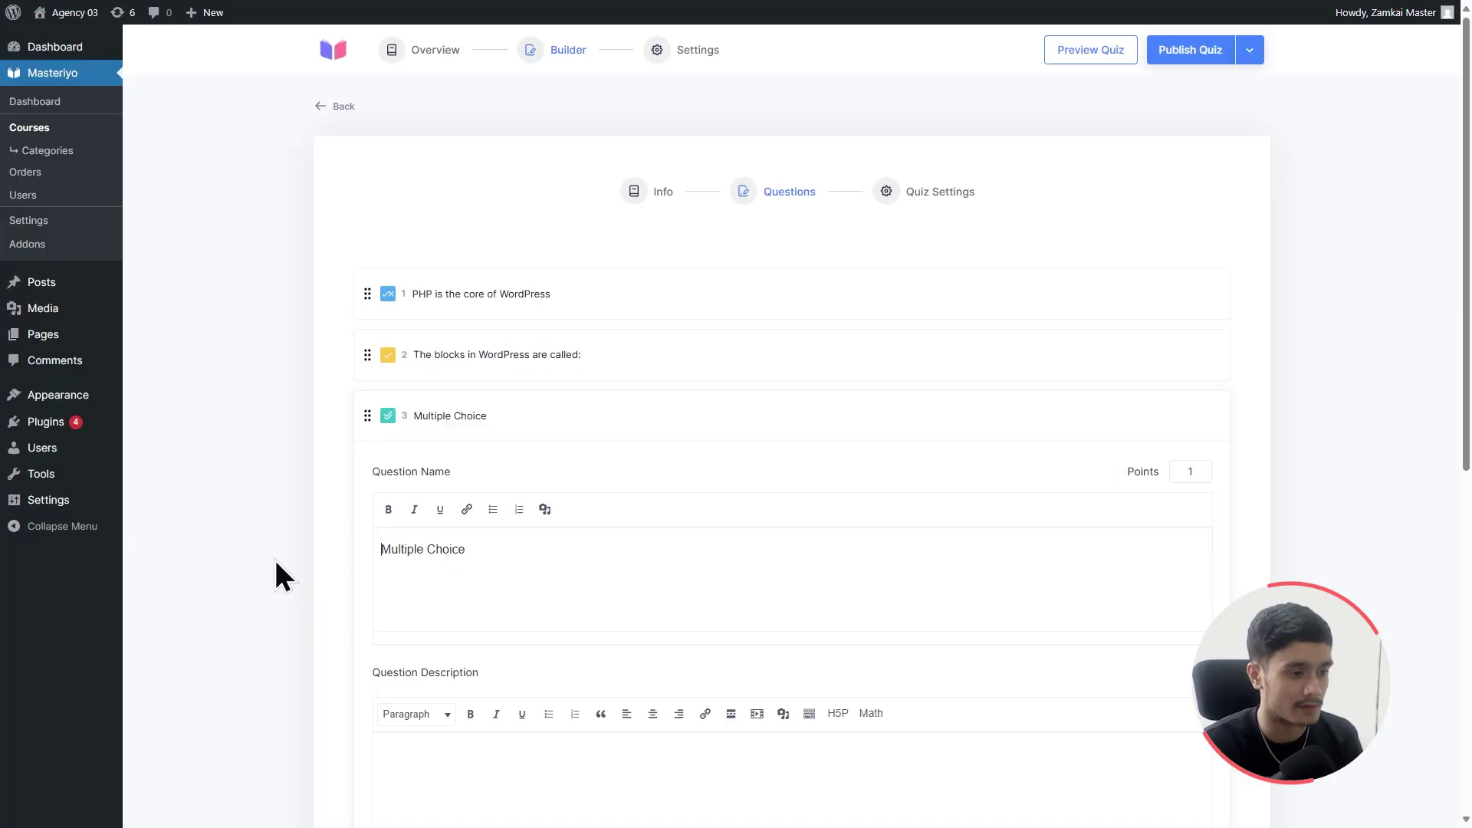
{"action": "double_click", "coordinate": [519, 558]}
{"action": "key", "text": "ctrl+a"}
{"action": "type", "text": "When you like a channel, what do you do?"}
{"action": "scroll", "coordinate": [797, 559], "scroll_direction": "down", "scroll_amount": 3}
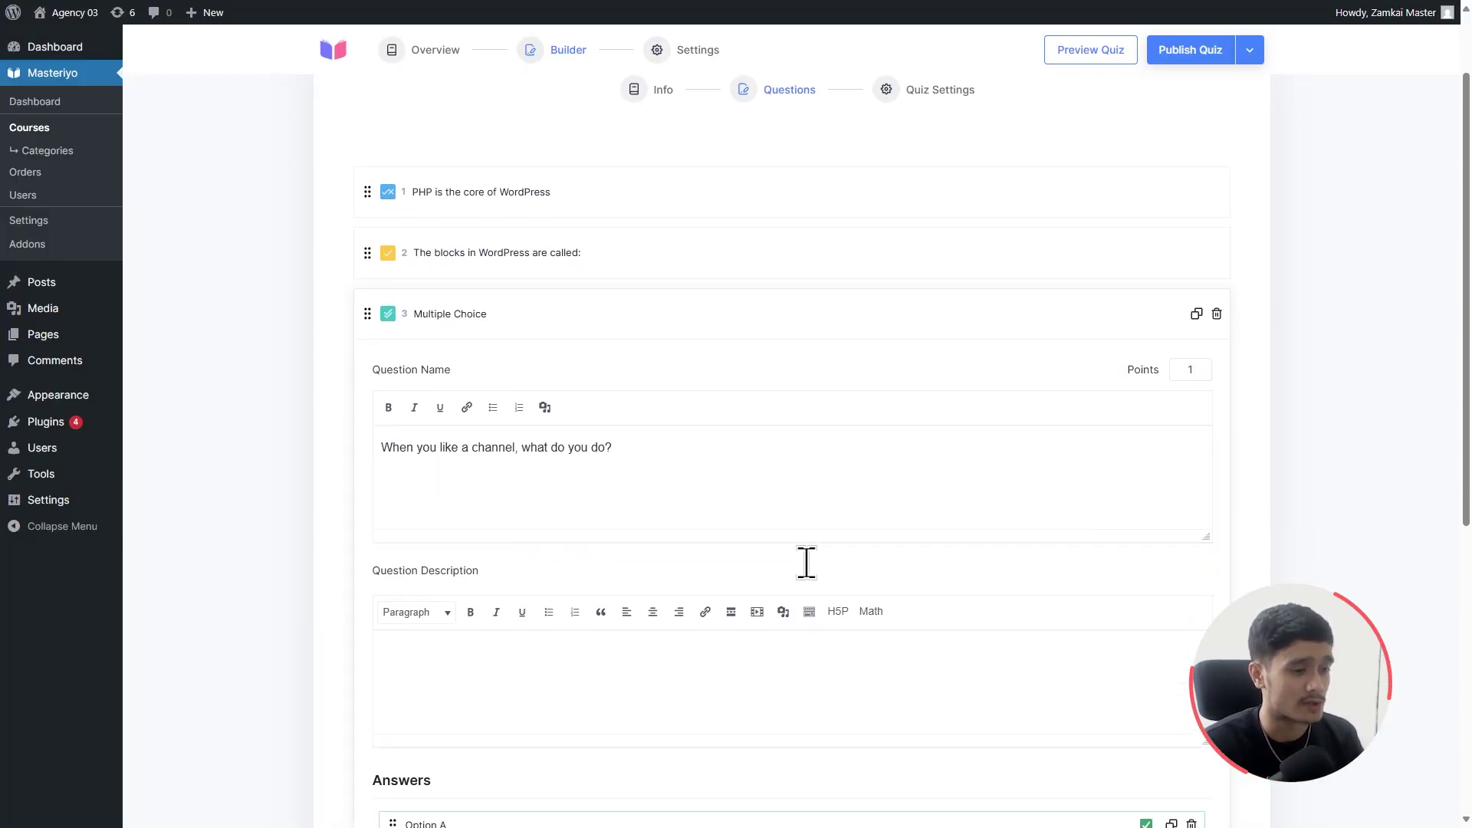
{"action": "scroll", "coordinate": [544, 613], "scroll_direction": "down", "scroll_amount": 3}
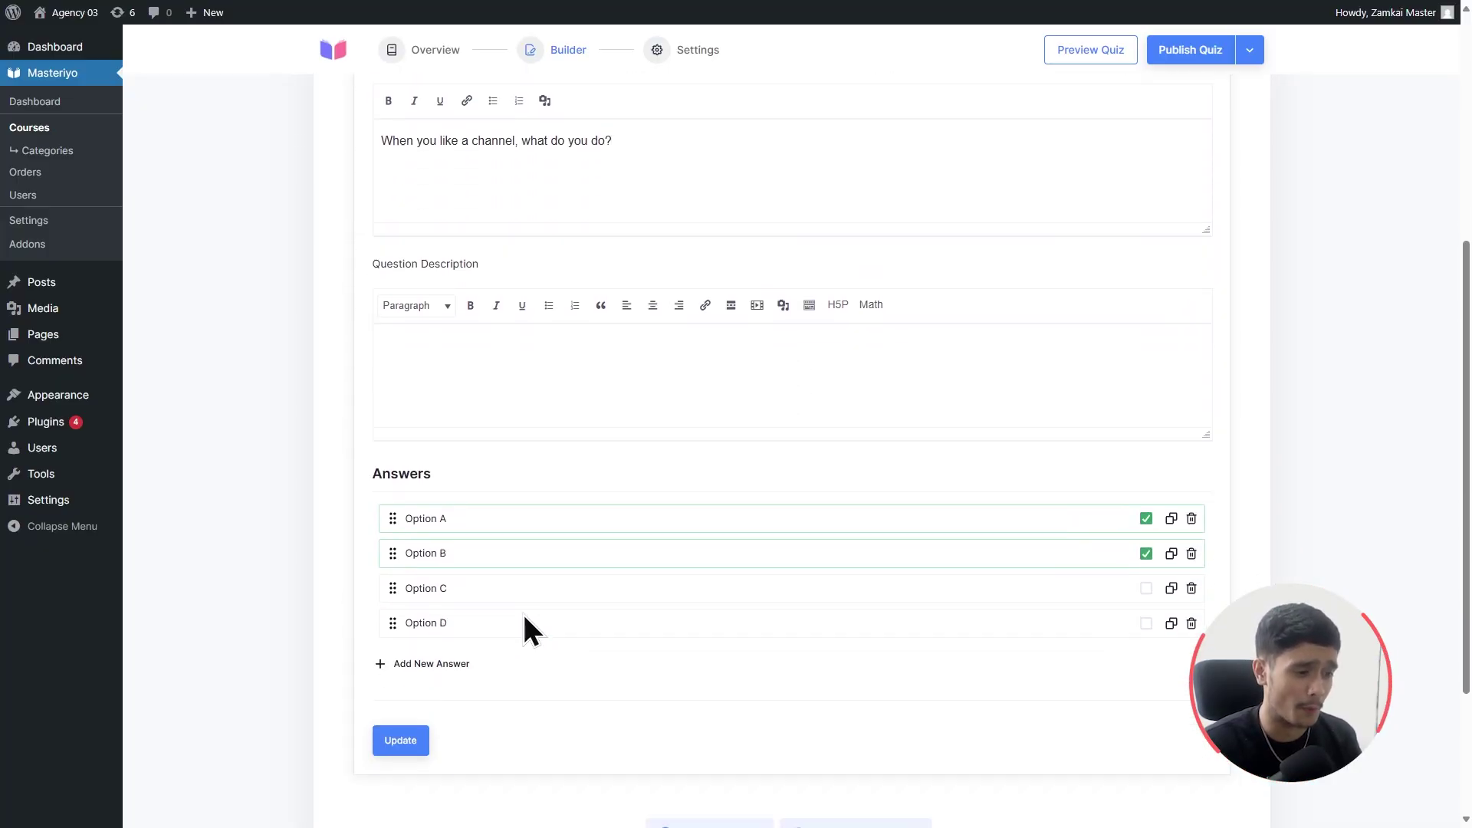
Rename the four answers to Subscribe, Like, Comment and Report.
{"action": "left_click", "coordinate": [430, 518]}
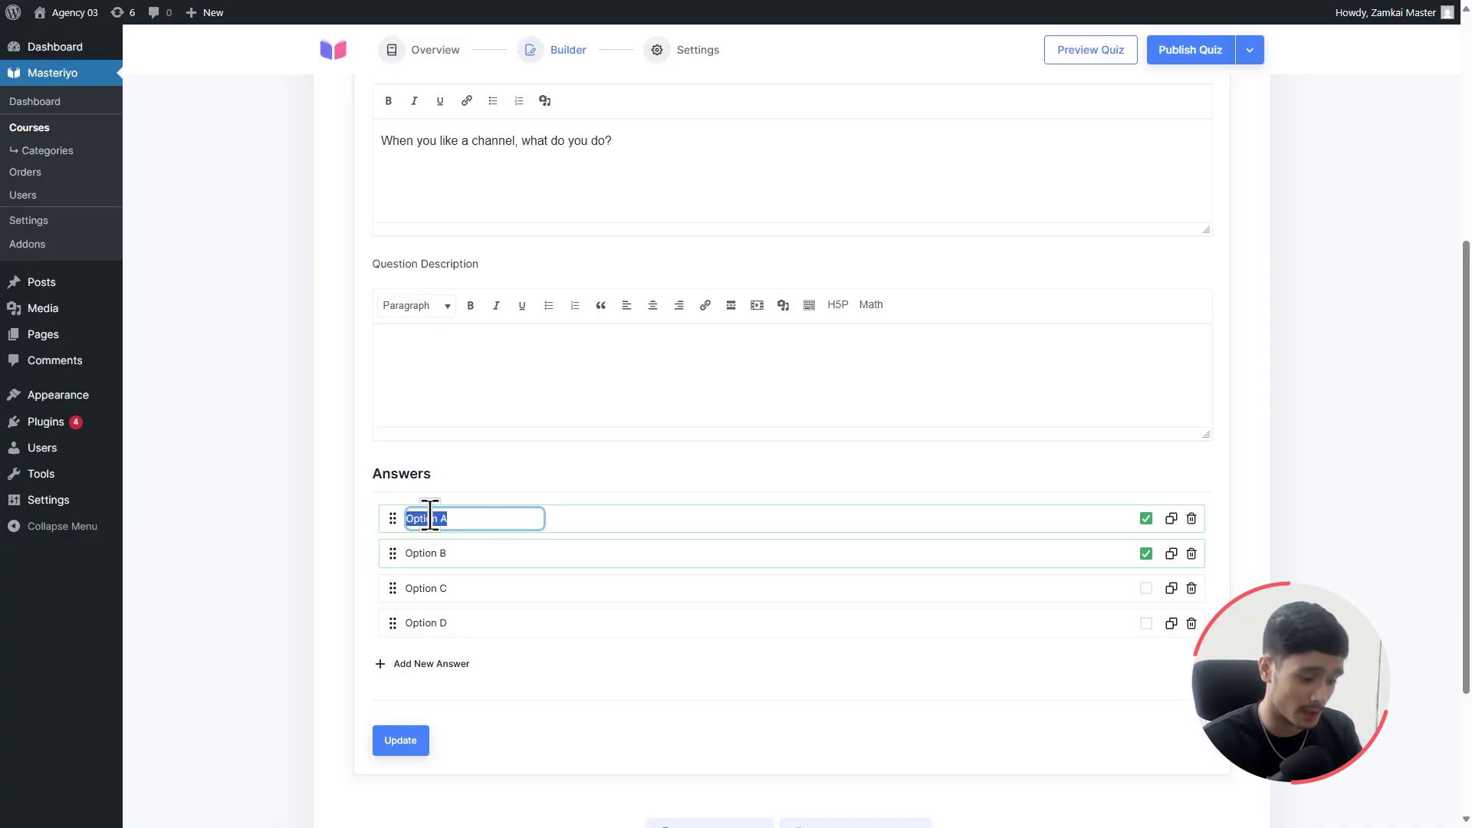
{"action": "type", "text": "Subscribe"}
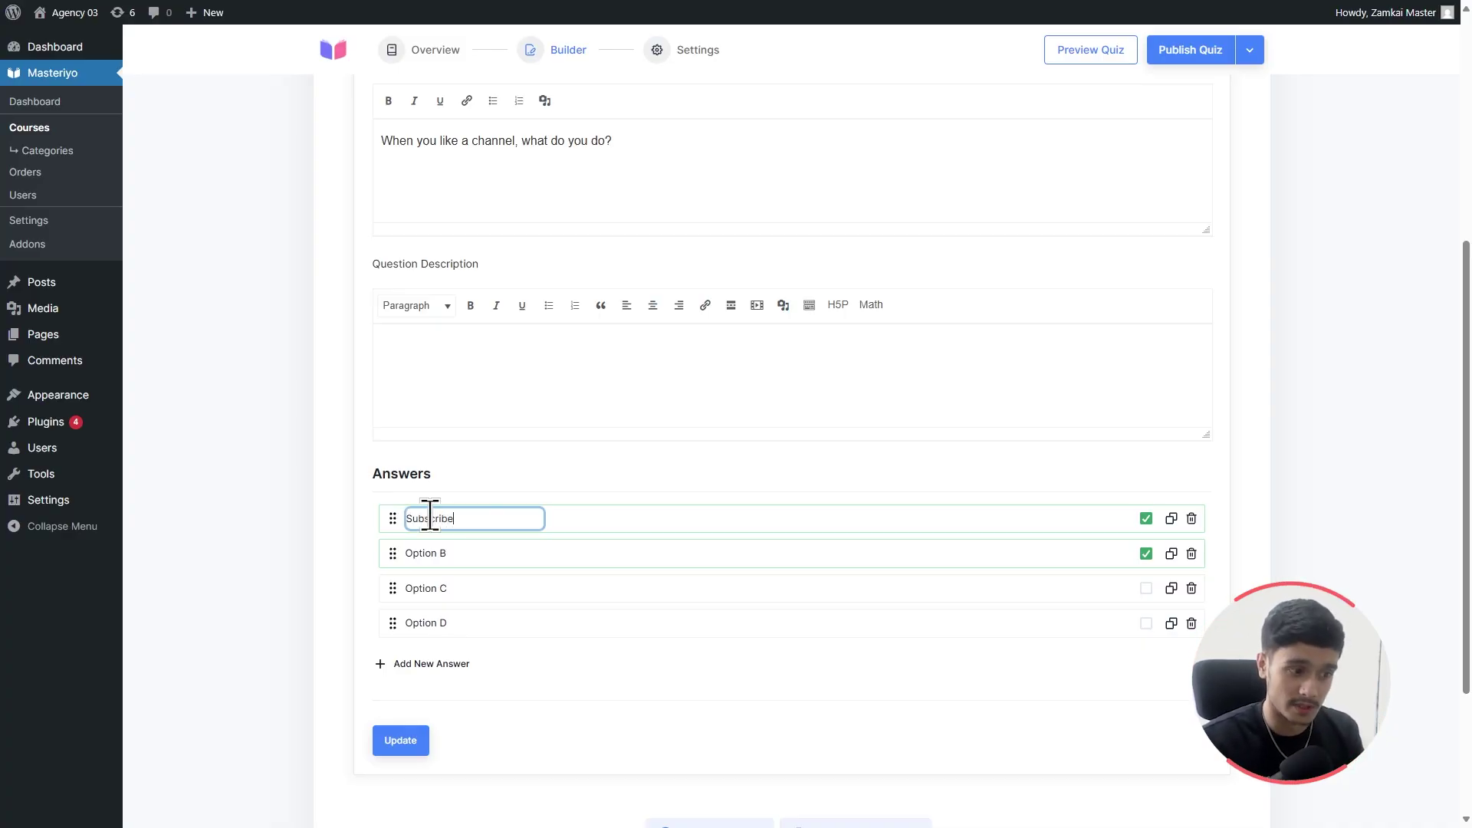
{"action": "double_click", "coordinate": [444, 553]}
{"action": "type", "text": "Like"}
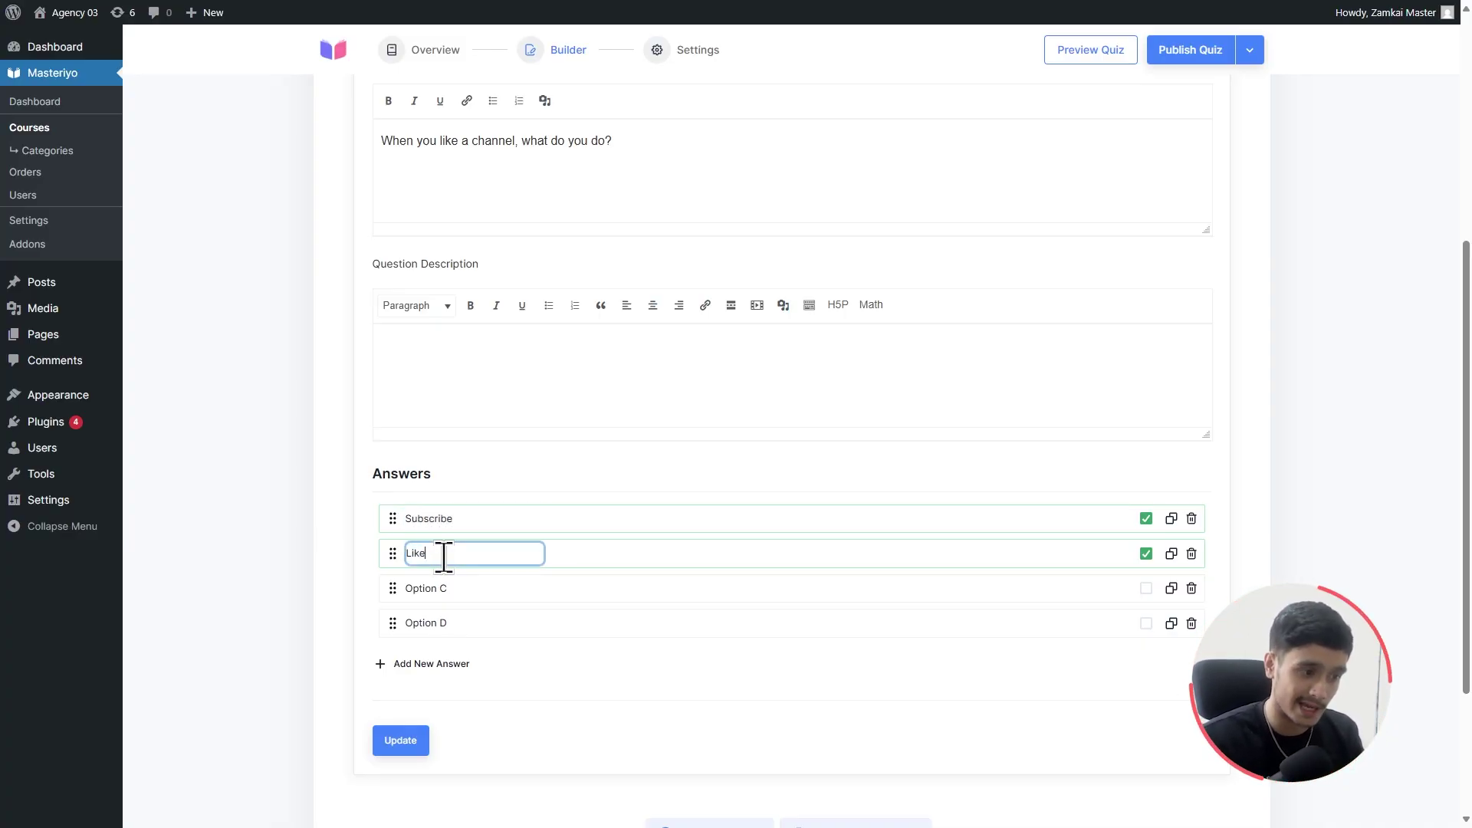
{"action": "double_click", "coordinate": [428, 589]}
{"action": "type", "text": "Comment"}
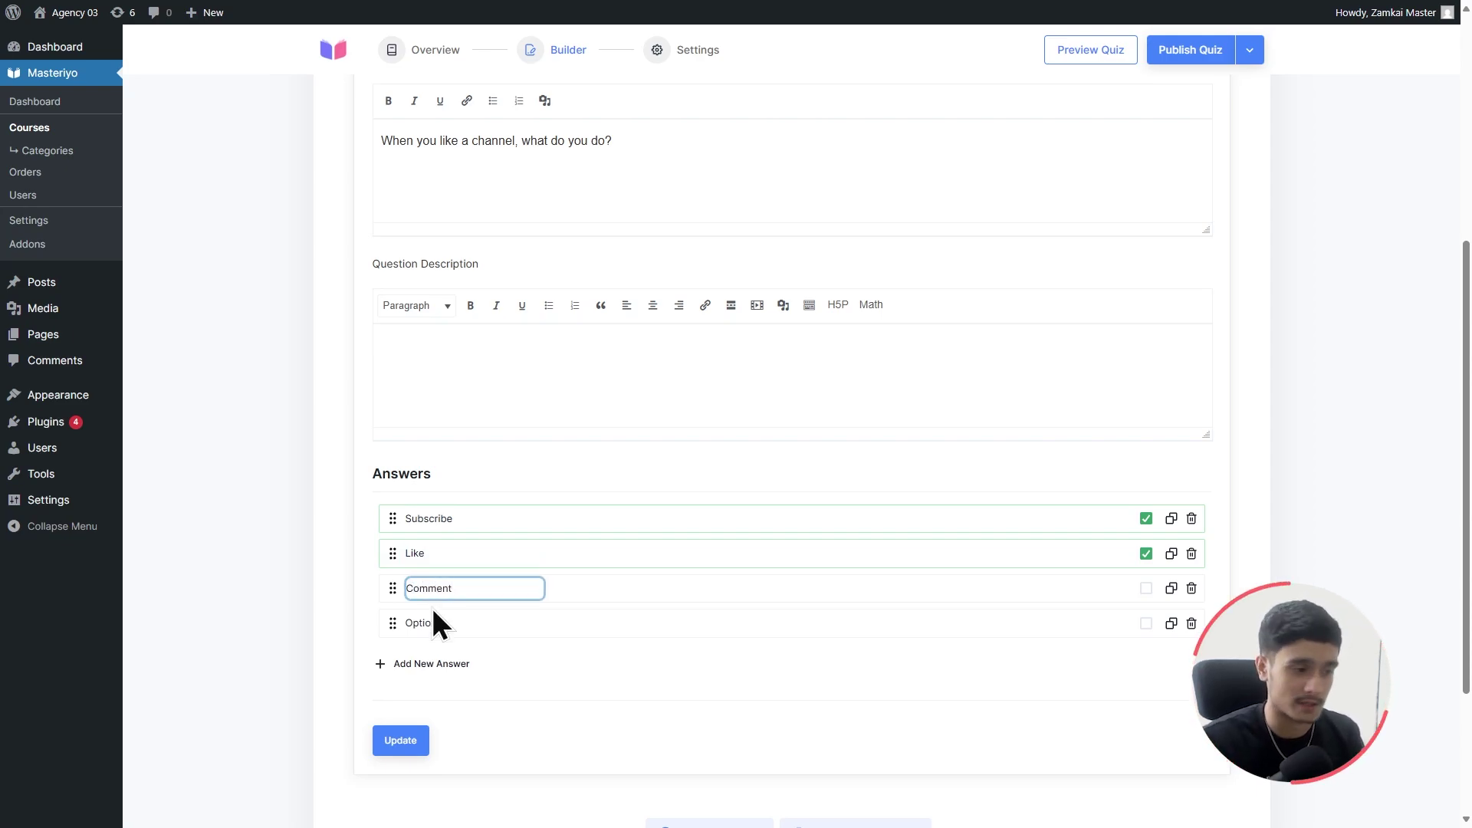
{"action": "double_click", "coordinate": [437, 623]}
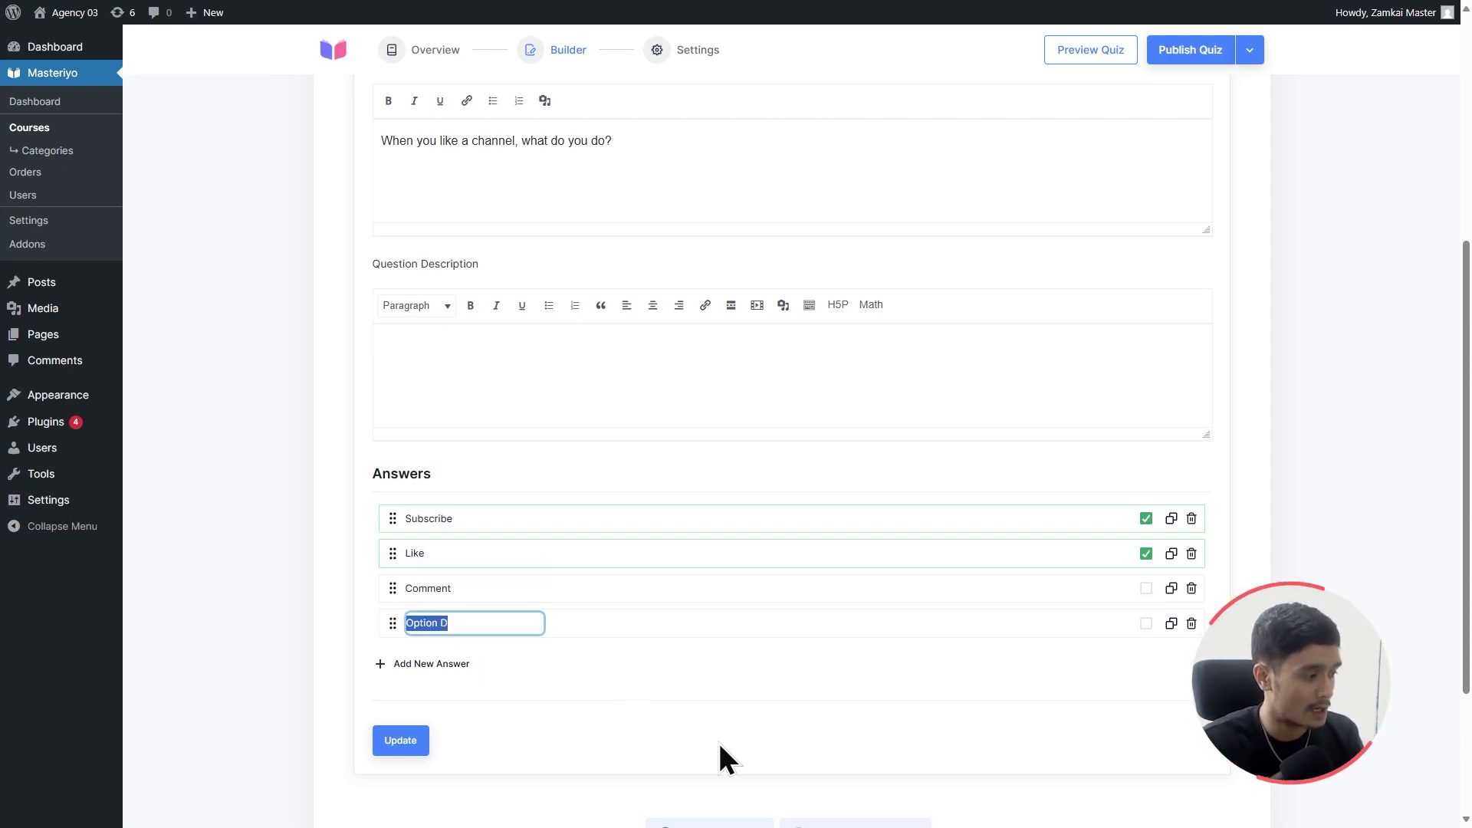
{"action": "type", "text": "R"}
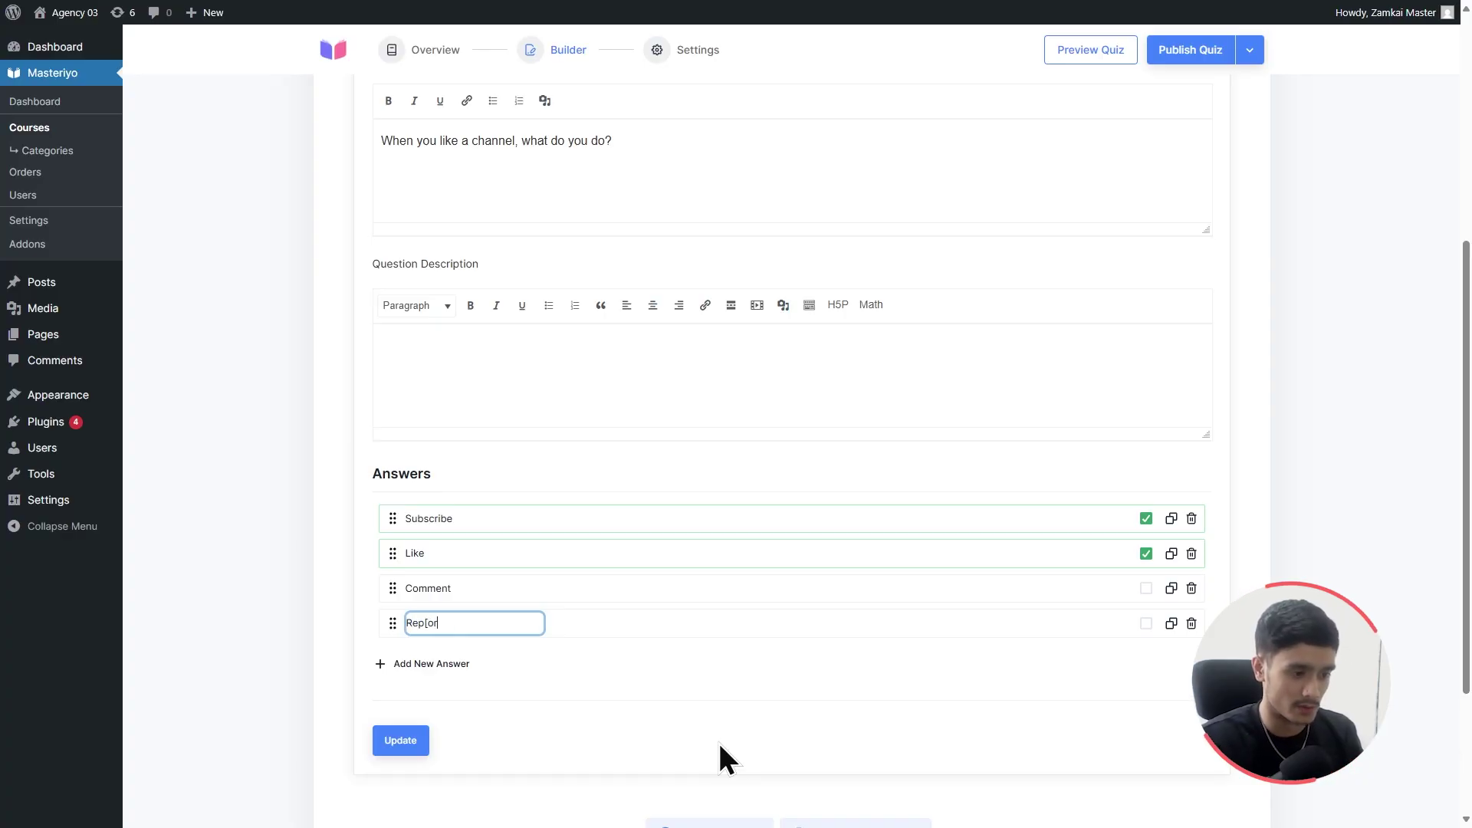
{"action": "type", "text": "eport"}
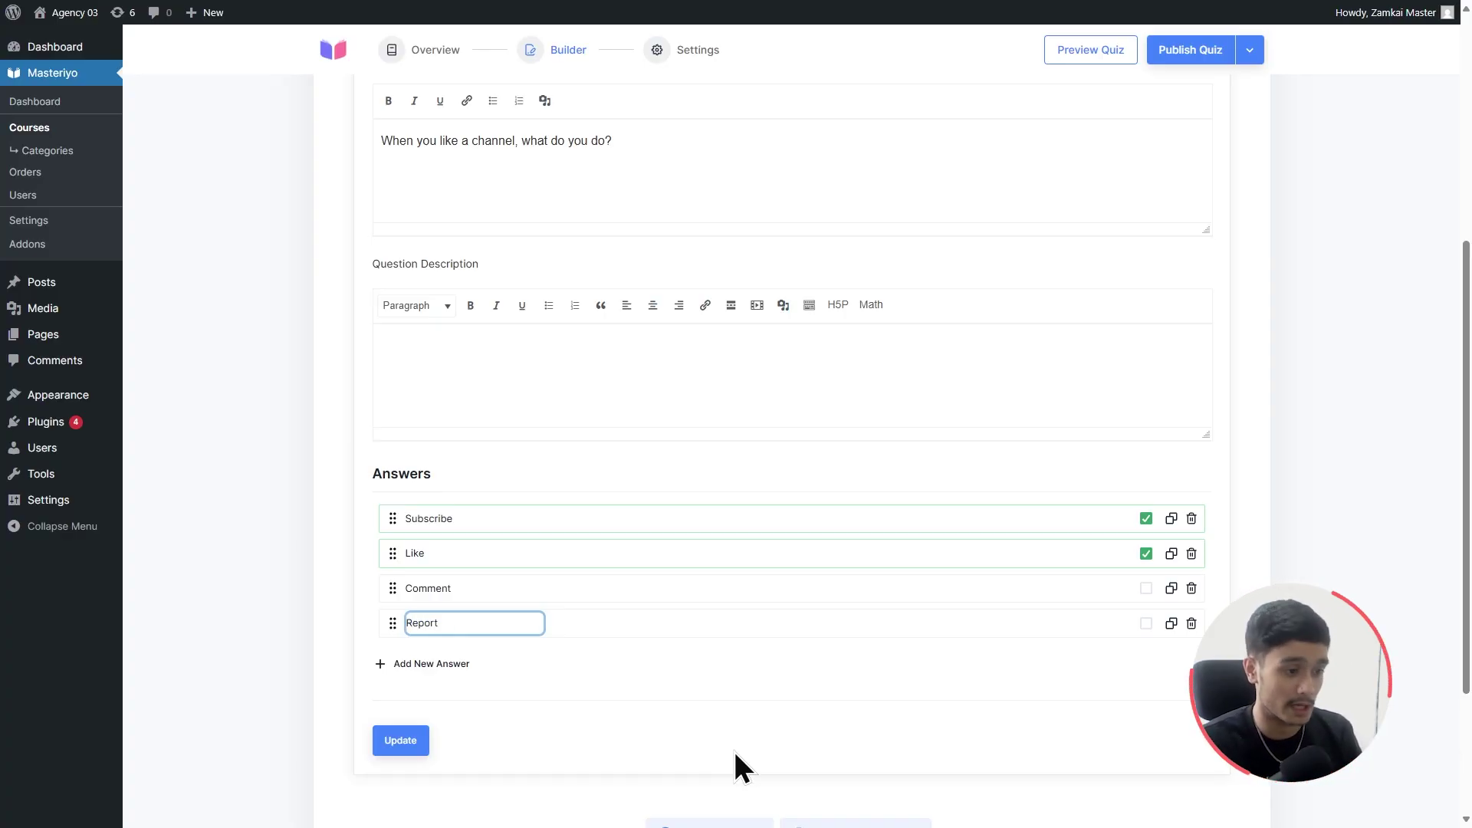
Mark Comment as correct and set the question to 10 points.
{"action": "left_click", "coordinate": [1145, 589]}
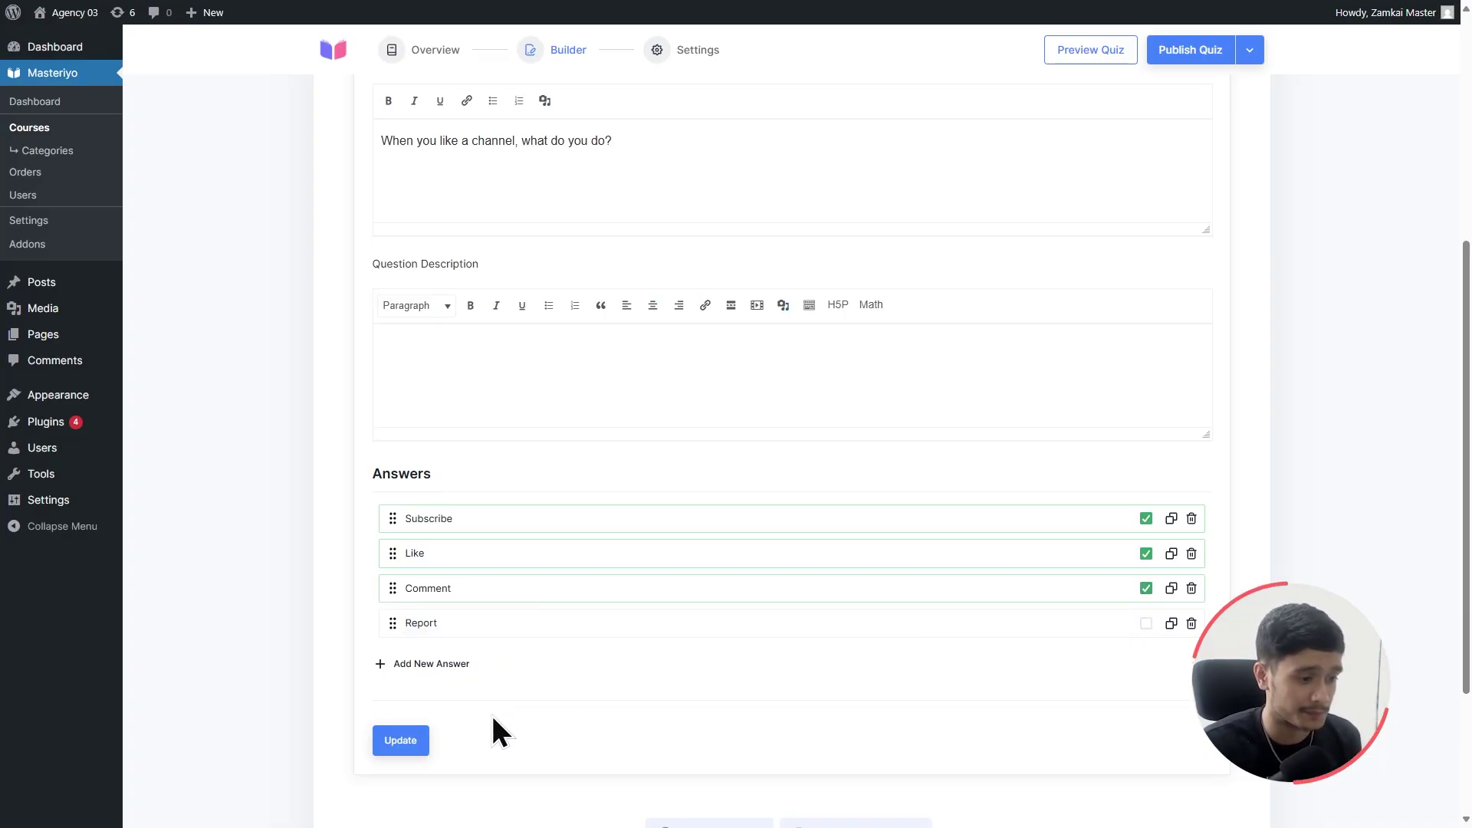
{"action": "scroll", "coordinate": [778, 729], "scroll_direction": "up", "scroll_amount": 4}
{"action": "left_click", "coordinate": [1189, 370]}
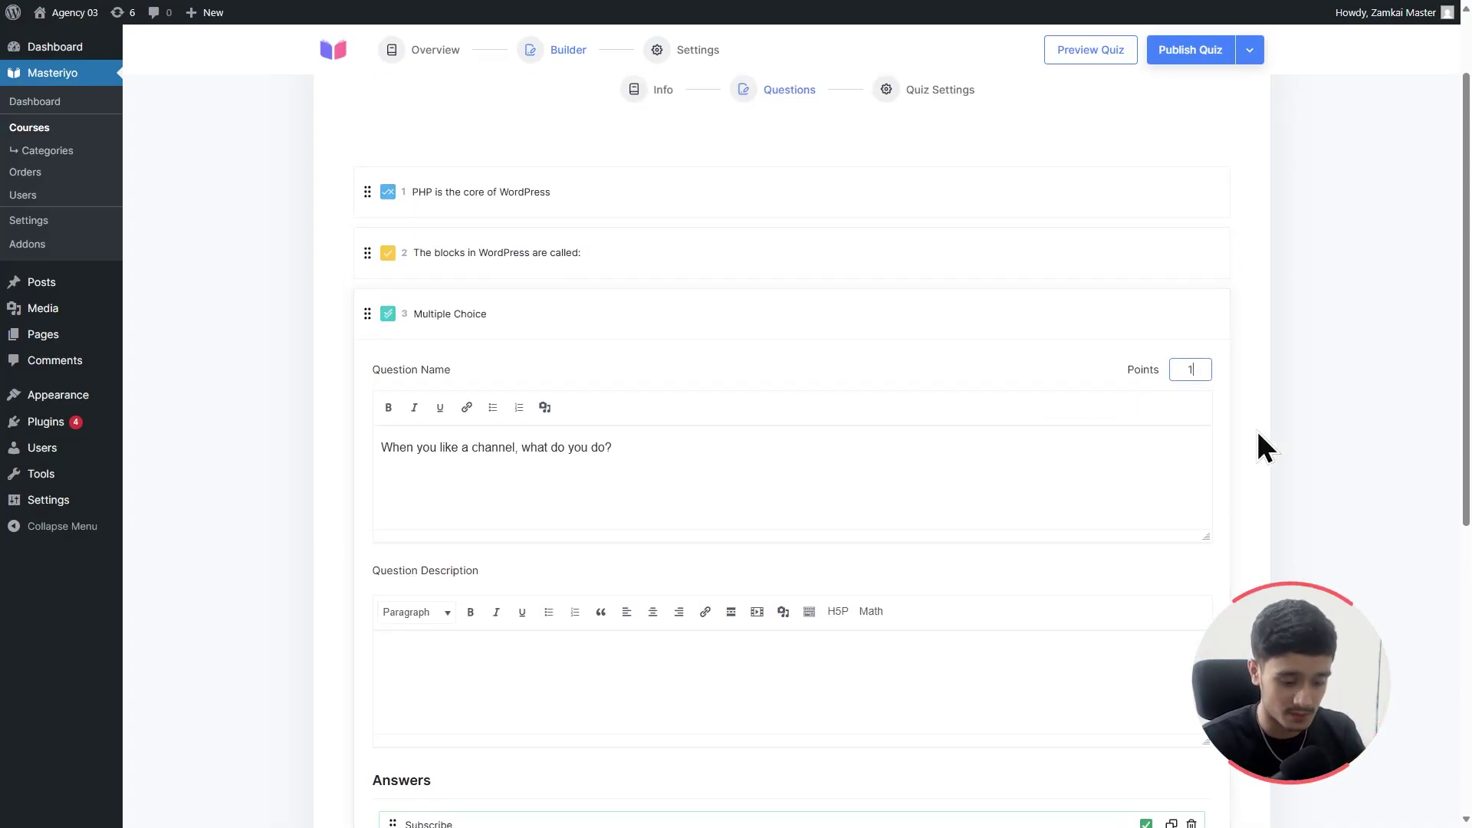
{"action": "type", "text": "0"}
{"action": "scroll", "coordinate": [1137, 601], "scroll_direction": "down", "scroll_amount": 1}
{"action": "scroll", "coordinate": [981, 614], "scroll_direction": "down", "scroll_amount": 4}
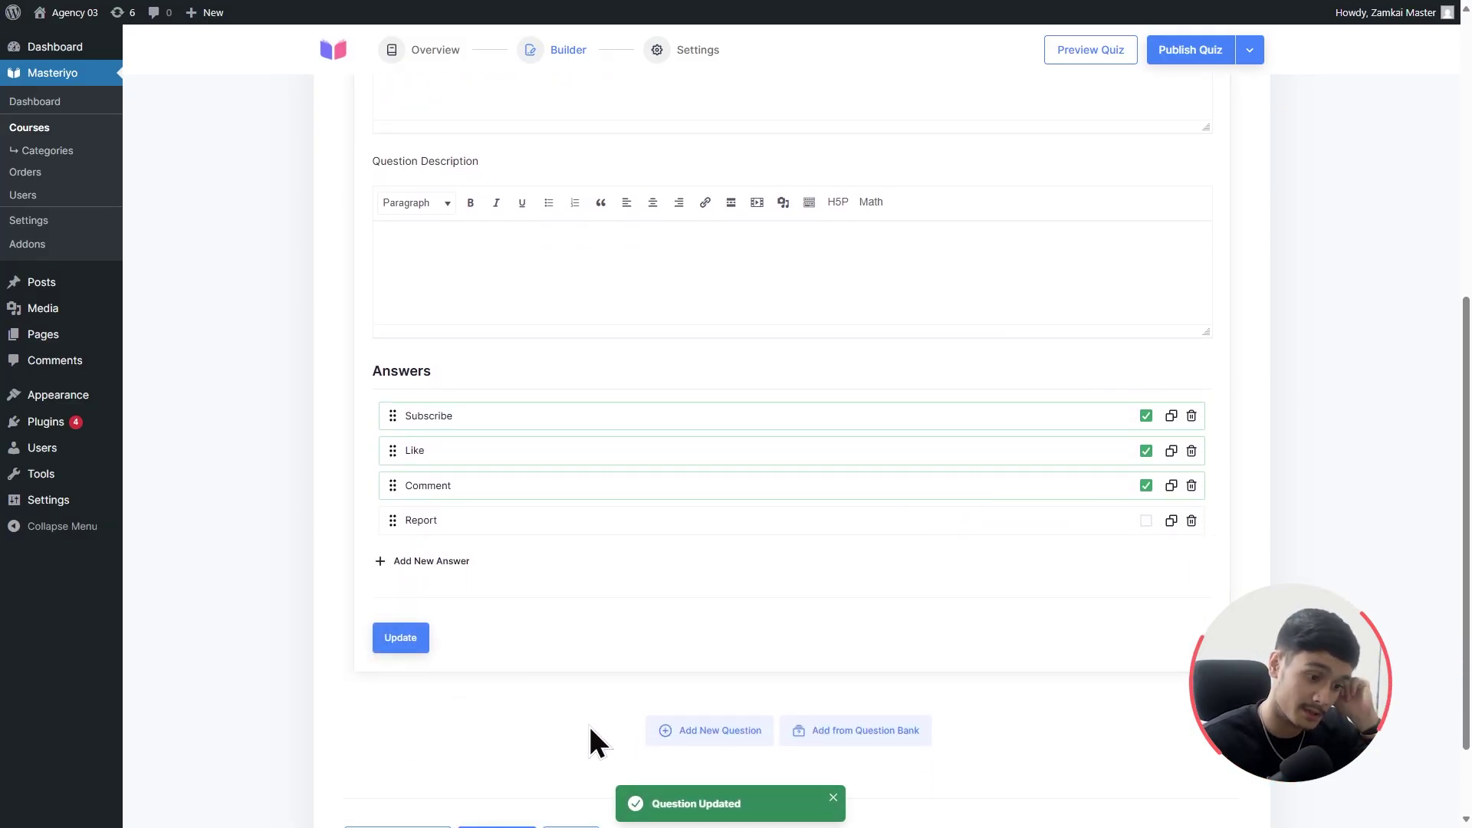
{"action": "scroll", "coordinate": [590, 728], "scroll_direction": "up", "scroll_amount": 5}
{"action": "left_click", "coordinate": [642, 318]}
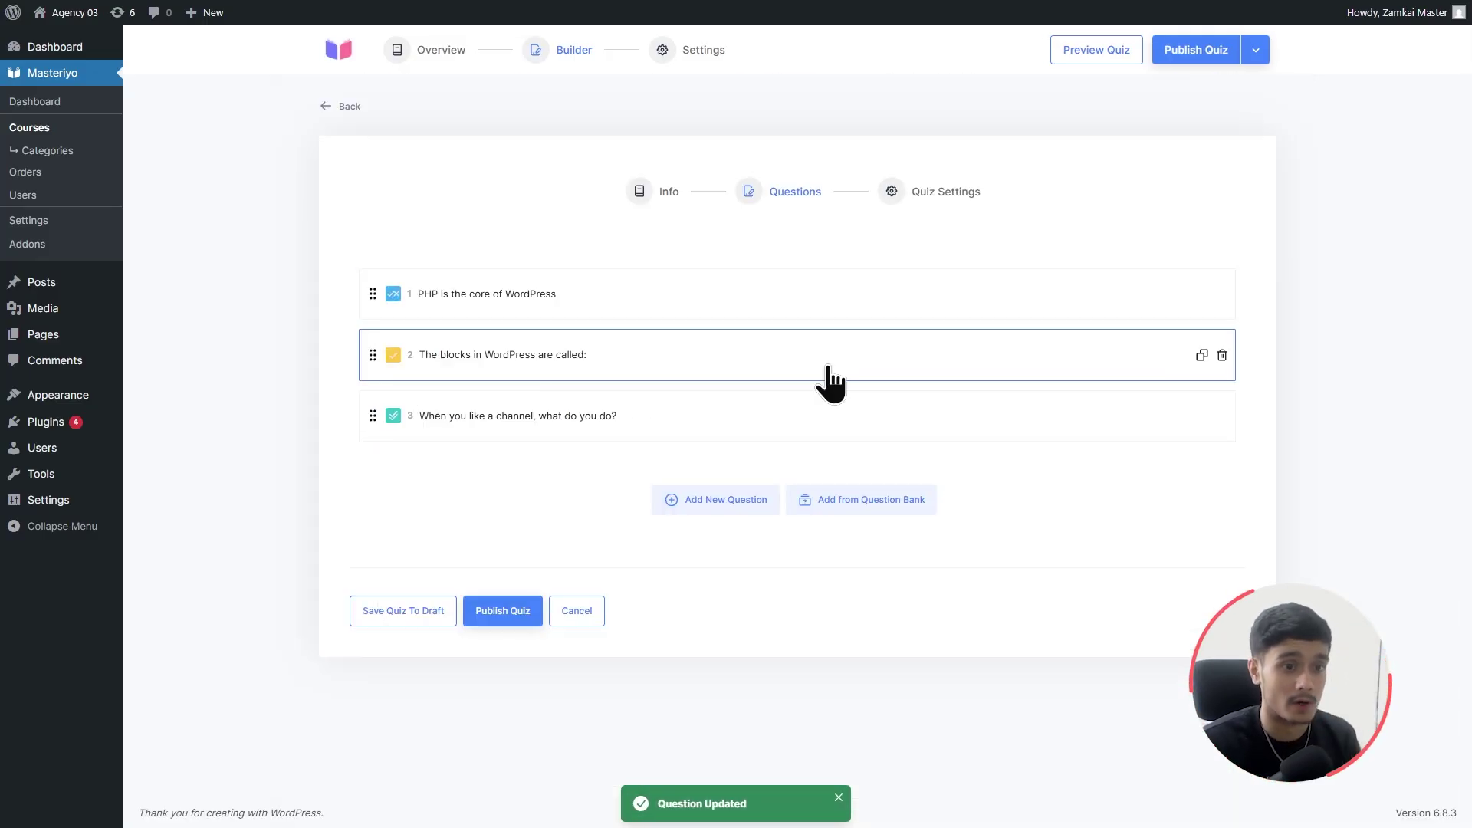
Give the Final Trials! quiz 30 full points, 10 pass points and reveal mode, then publish it.
{"action": "left_click", "coordinate": [891, 192]}
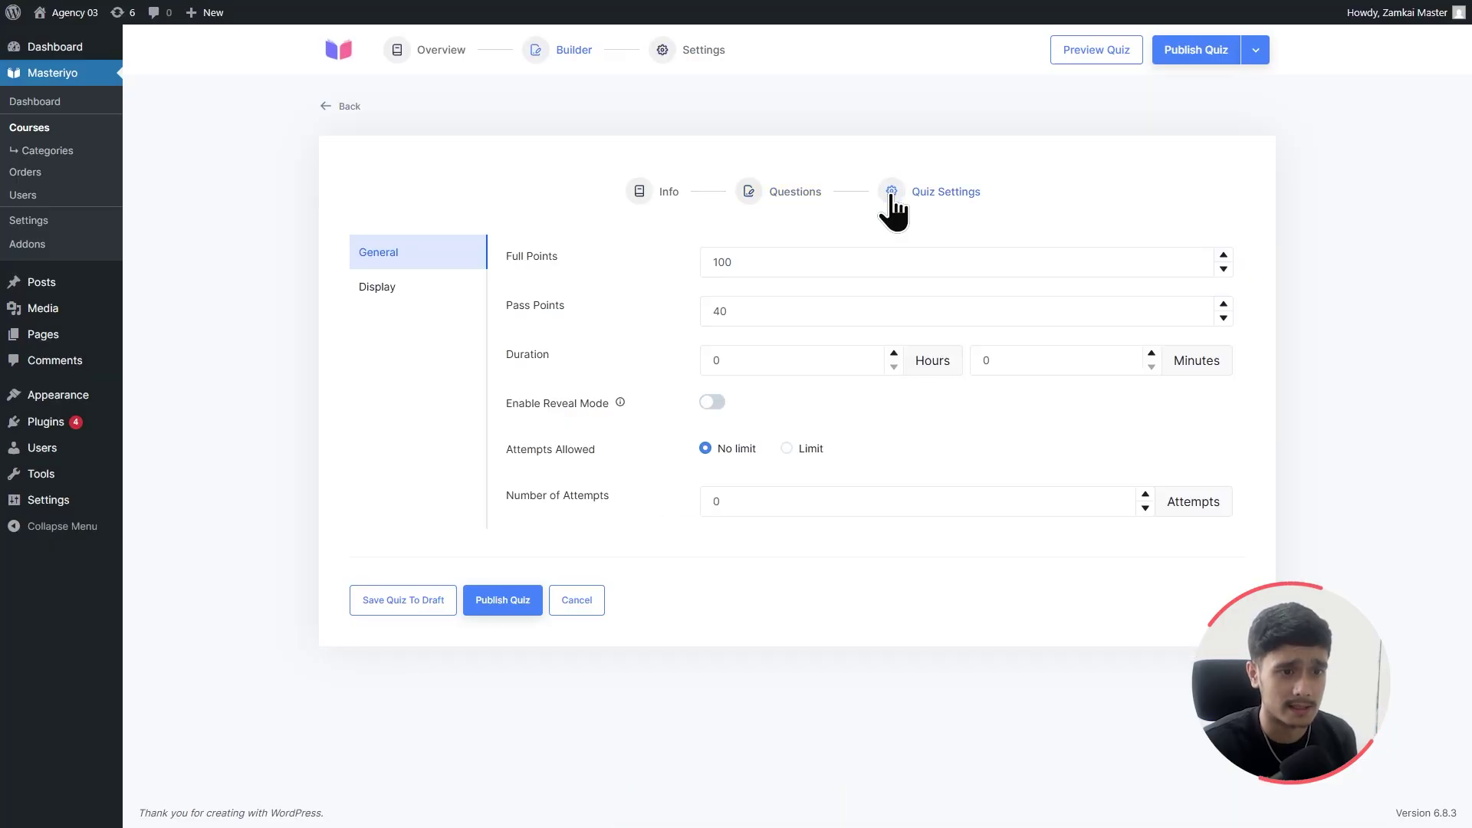
{"action": "double_click", "coordinate": [749, 261]}
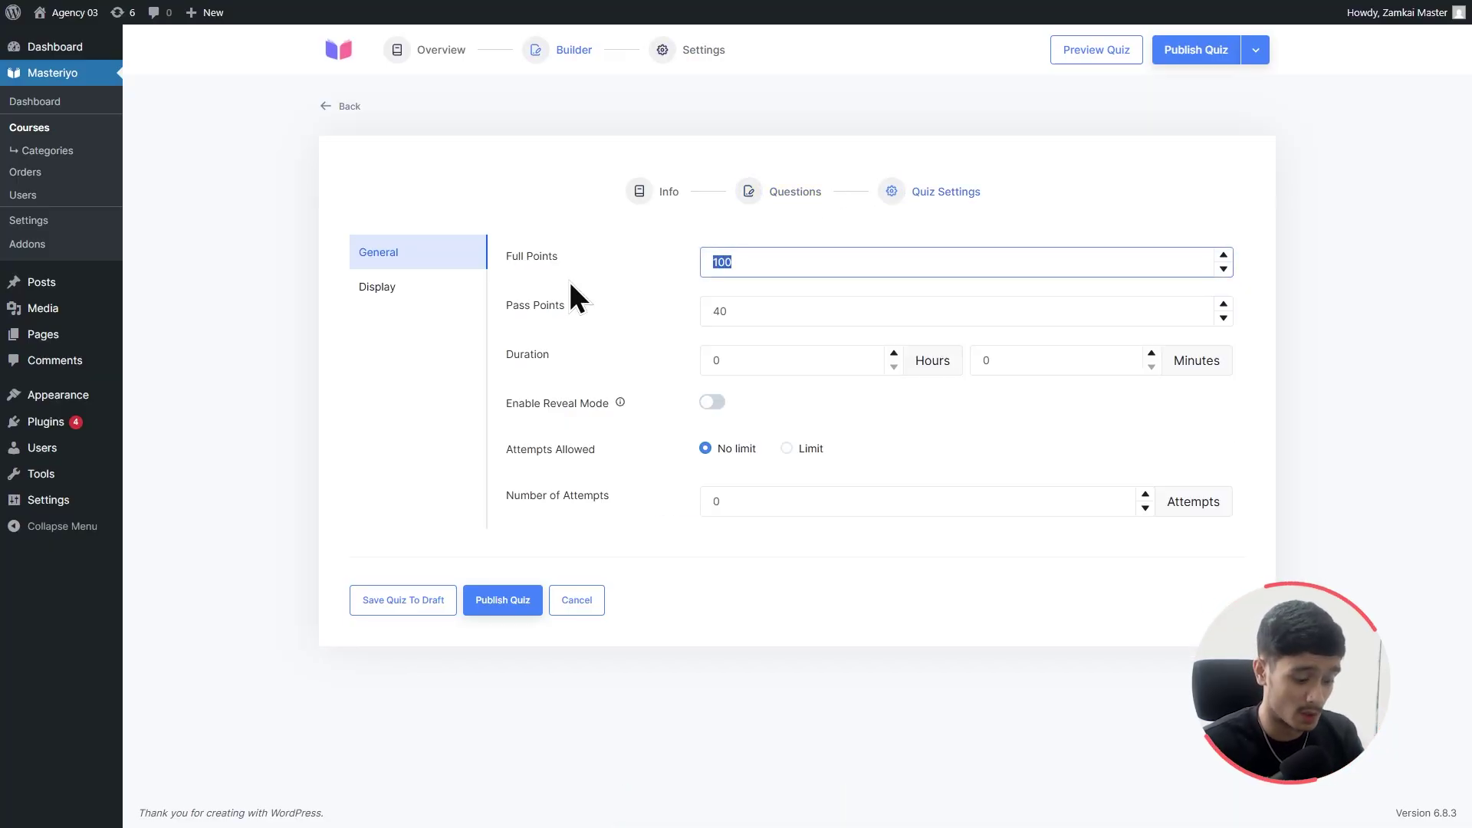
{"action": "type", "text": "30"}
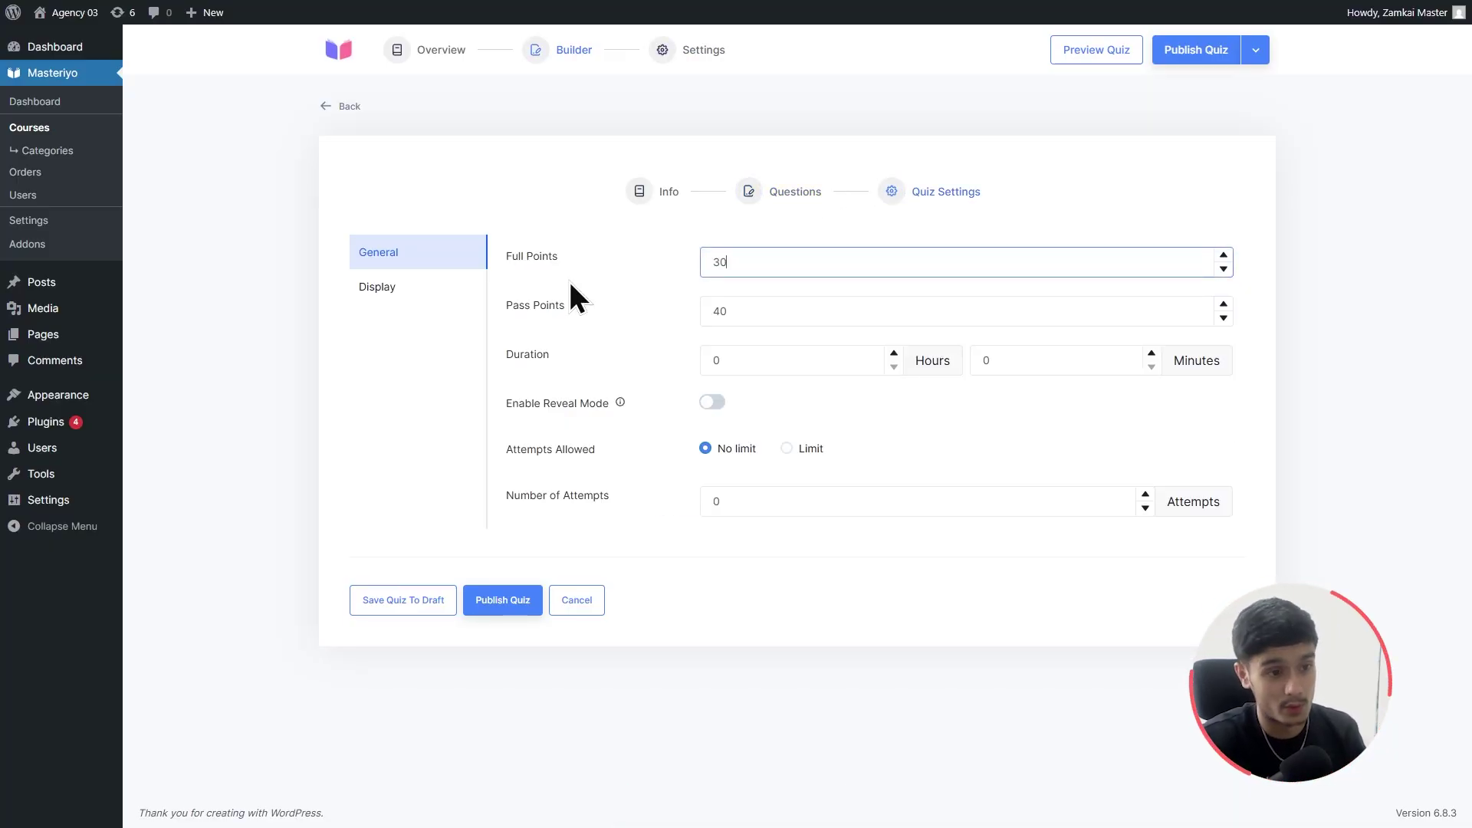
{"action": "double_click", "coordinate": [759, 318]}
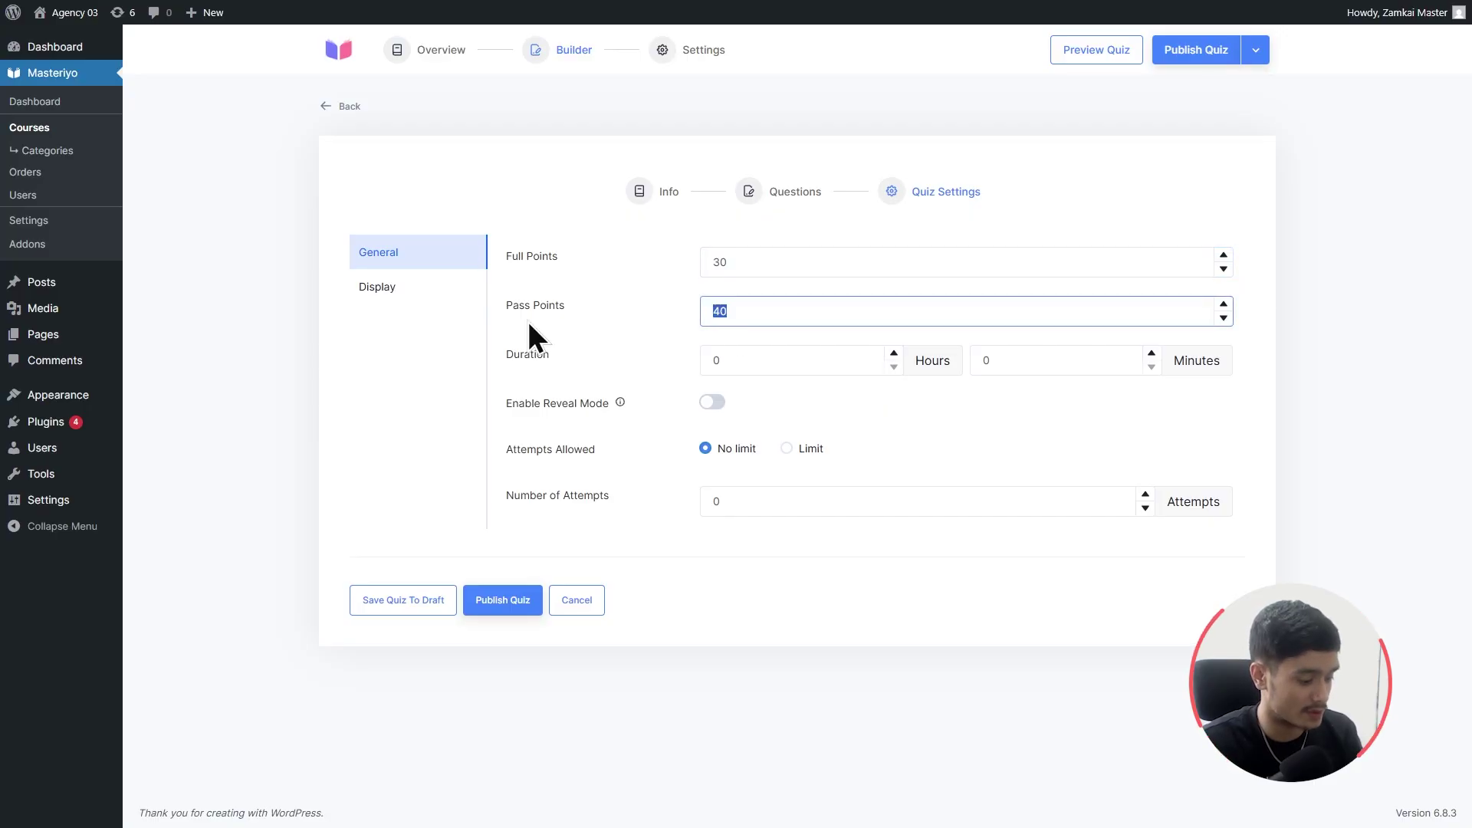
{"action": "type", "text": "10"}
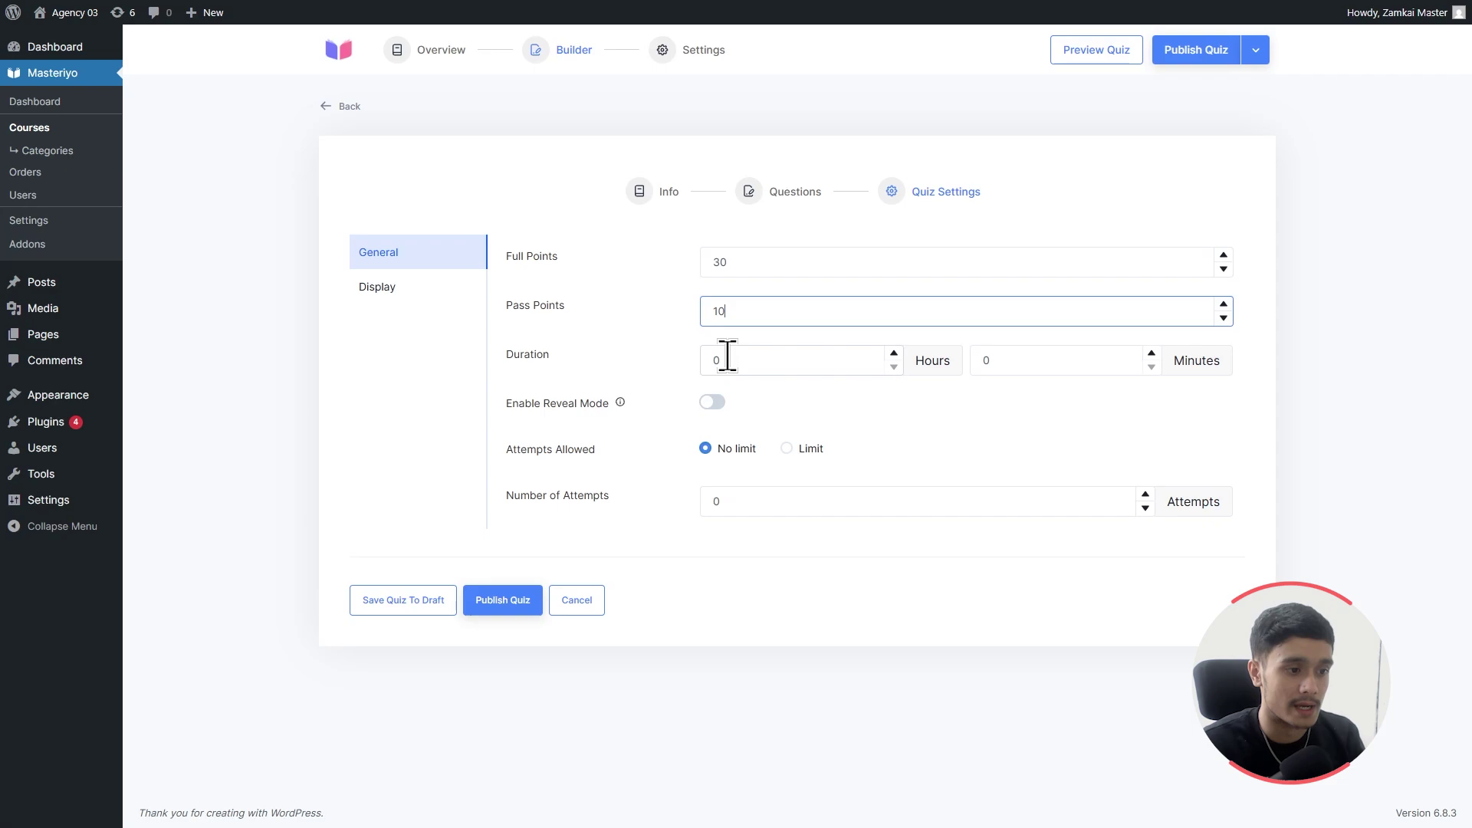
{"action": "left_click", "coordinate": [711, 404]}
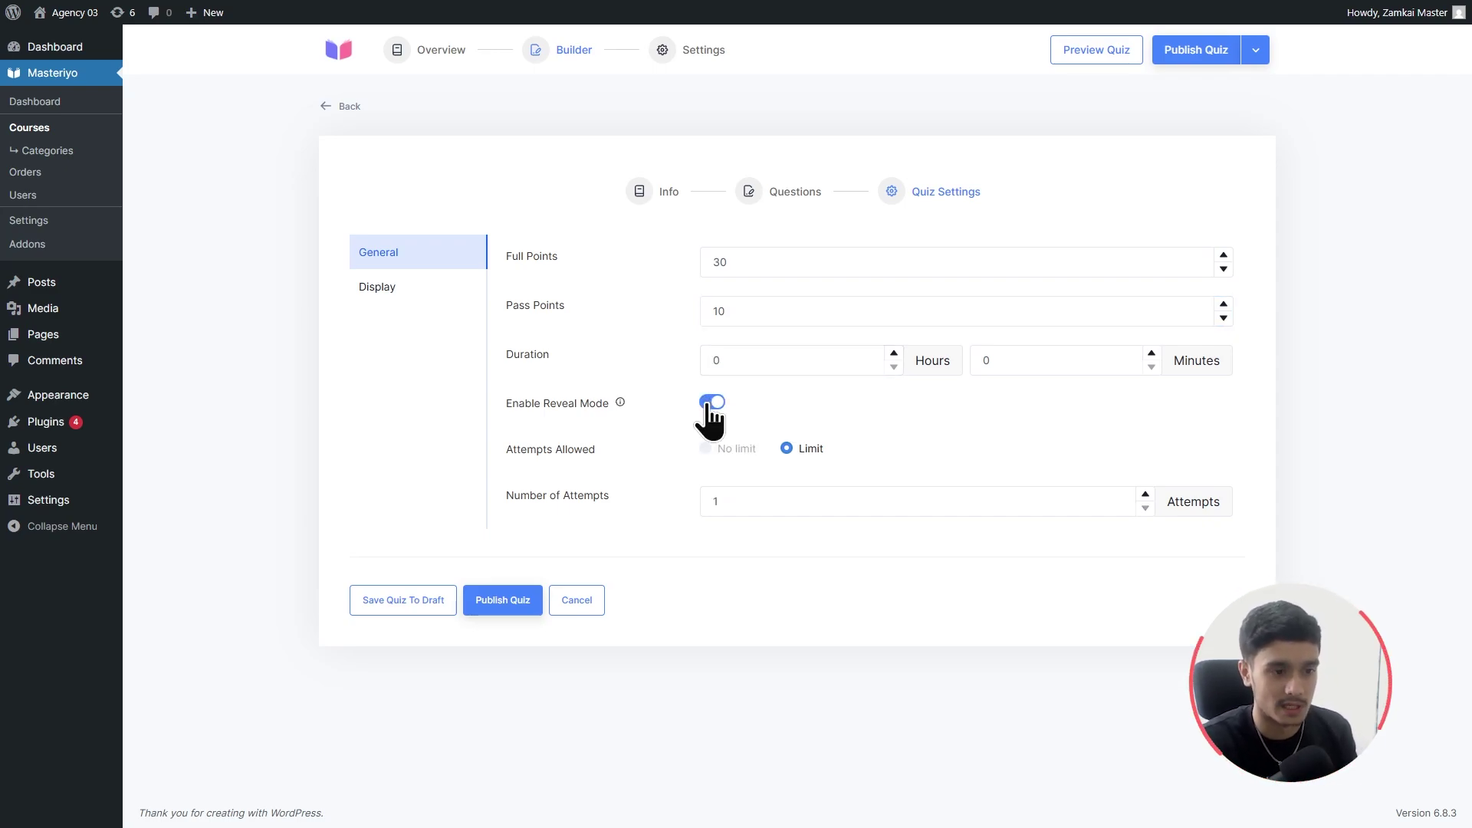
{"action": "left_click", "coordinate": [508, 610]}
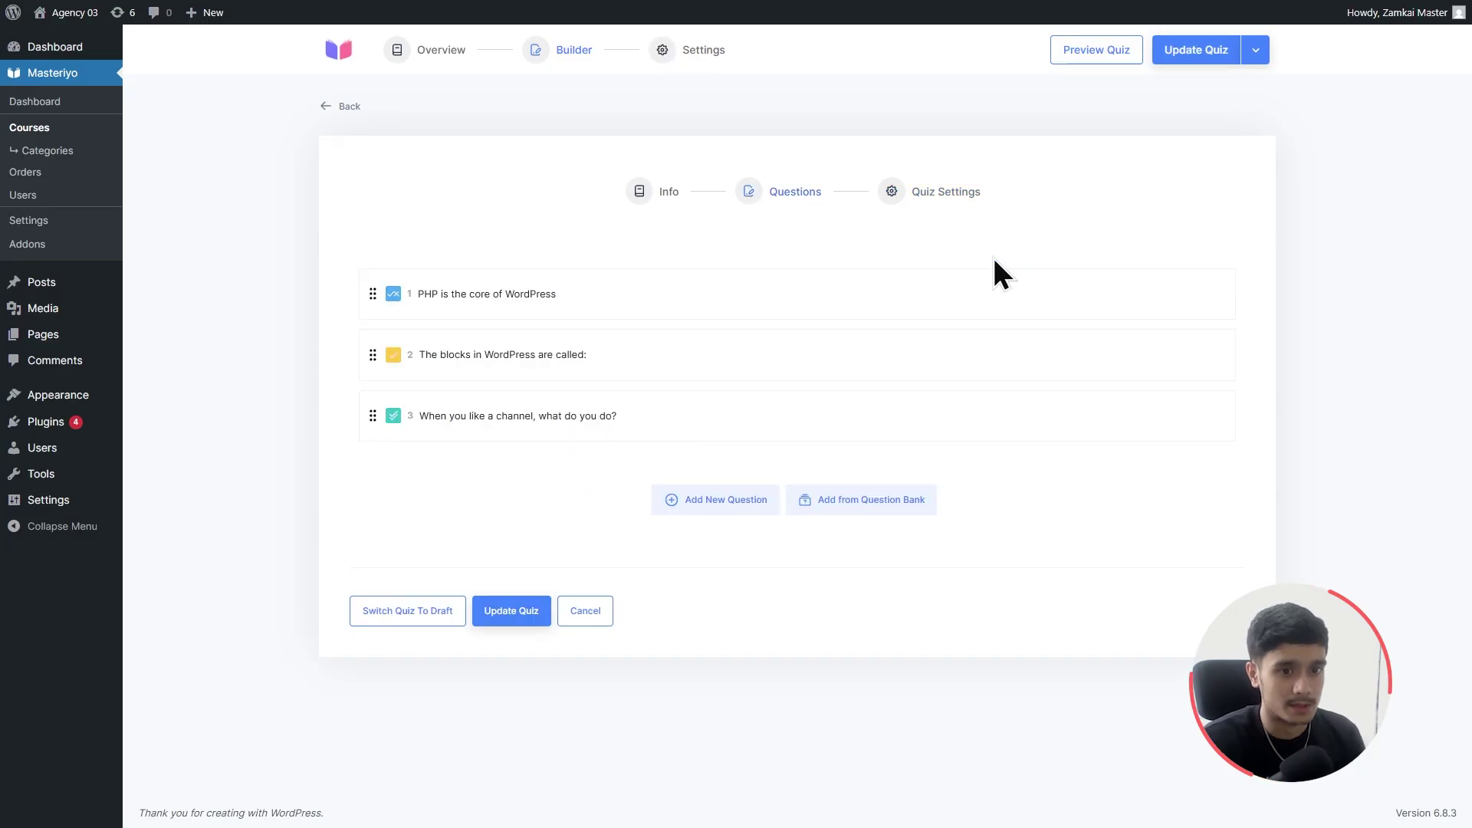
In the course settings, try a 'New!' badge then clear it so no badge is set.
{"action": "left_click", "coordinate": [701, 65]}
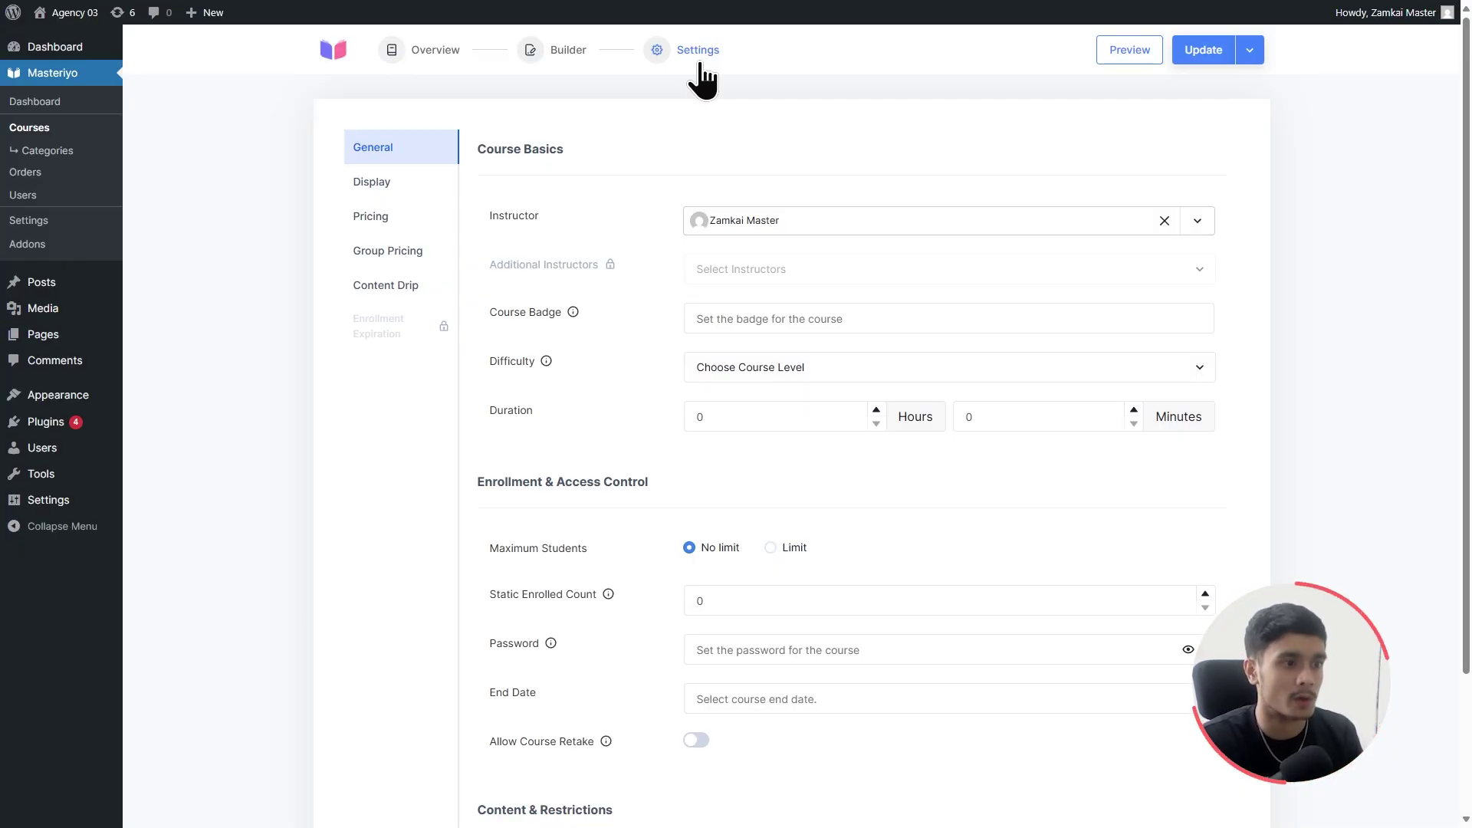
{"action": "left_click", "coordinate": [777, 317]}
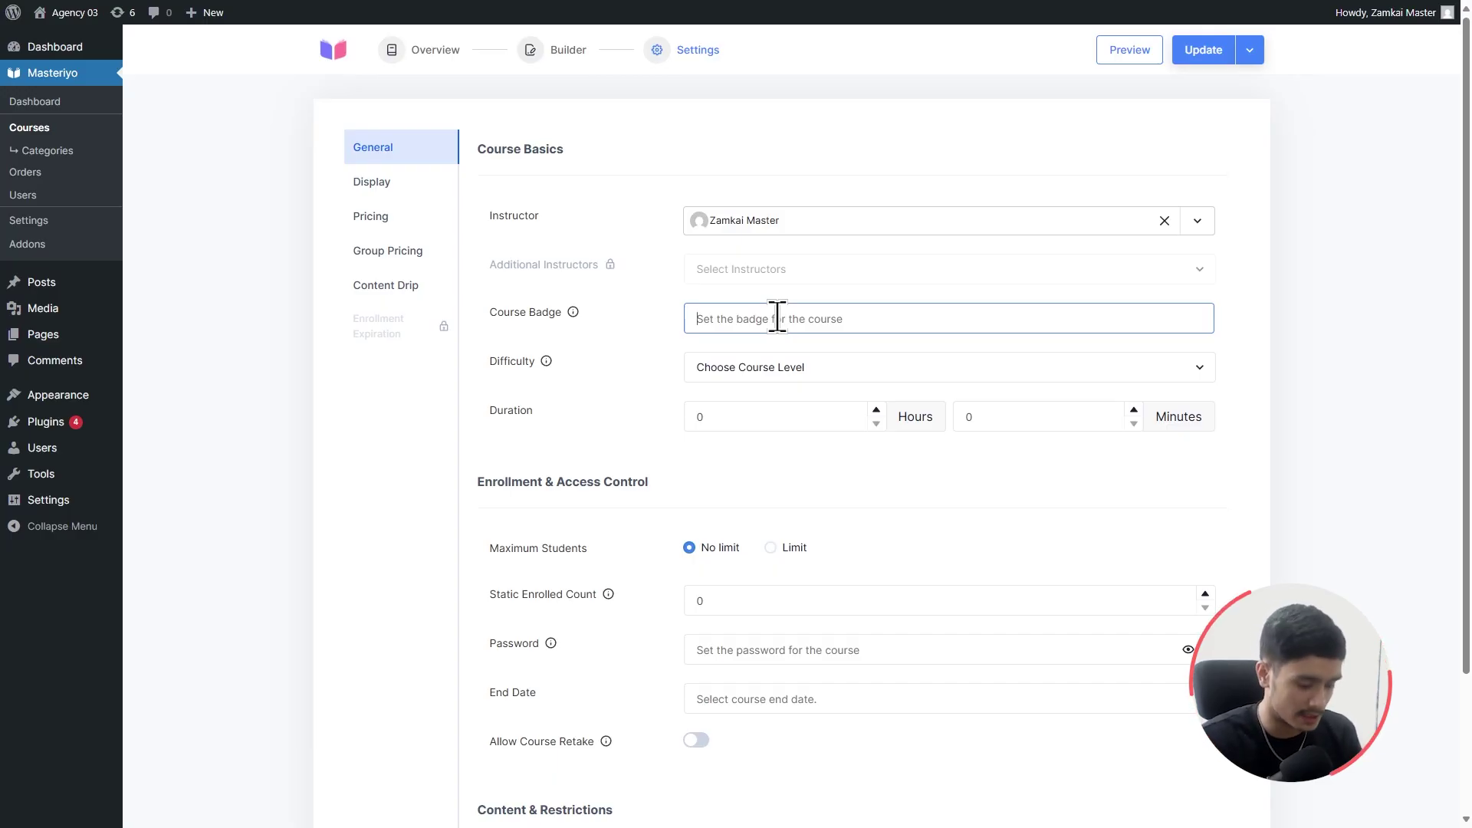
{"action": "type", "text": "New!"}
{"action": "left_click_drag", "start_coordinate": [777, 316], "coordinate": [613, 319]}
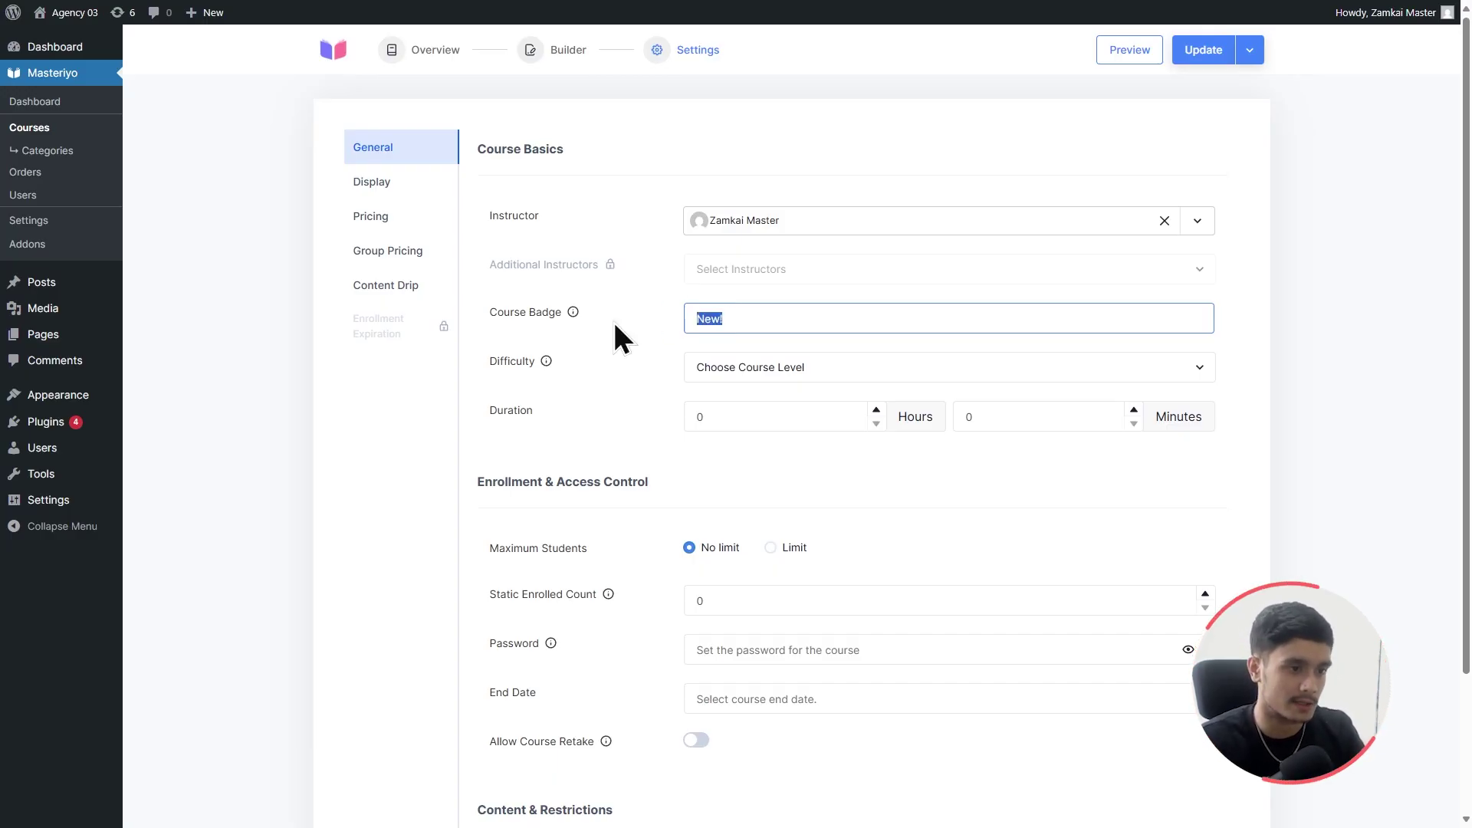
{"action": "key", "text": "BackSpace"}
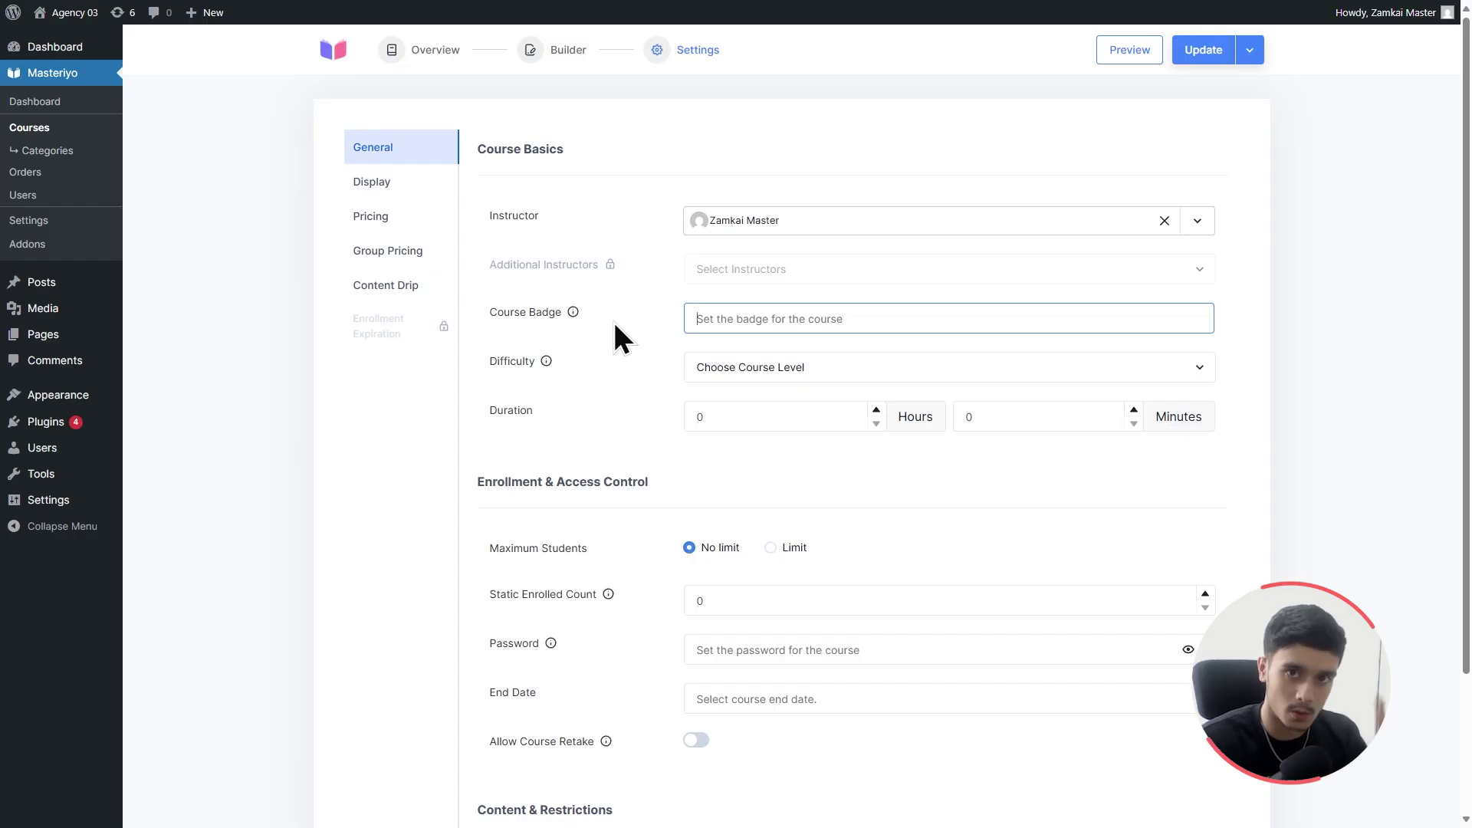
Set the course difficulty to Beginner and the duration to 10 hours.
{"action": "left_click", "coordinate": [741, 368]}
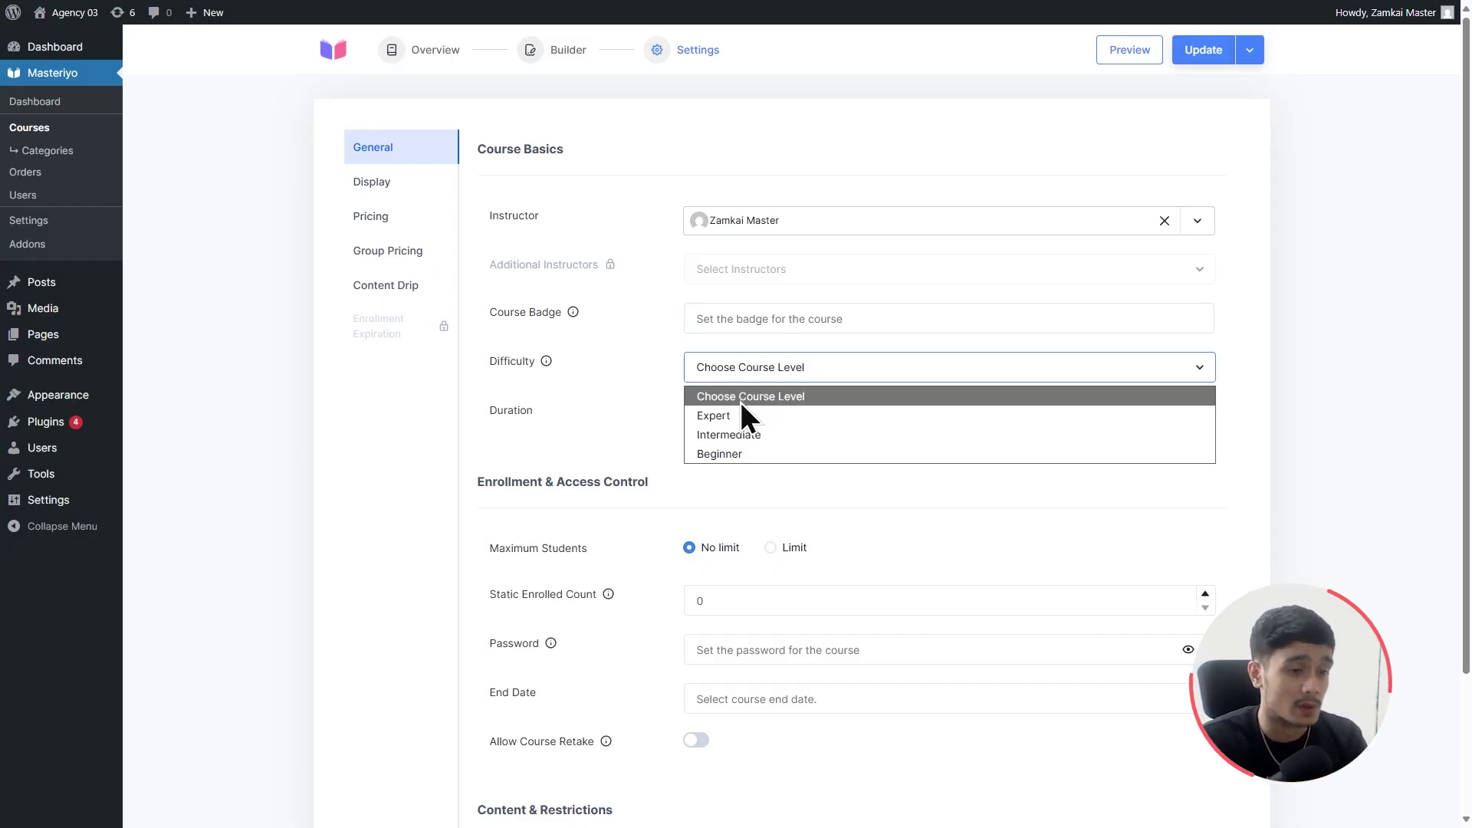
{"action": "left_click", "coordinate": [742, 451]}
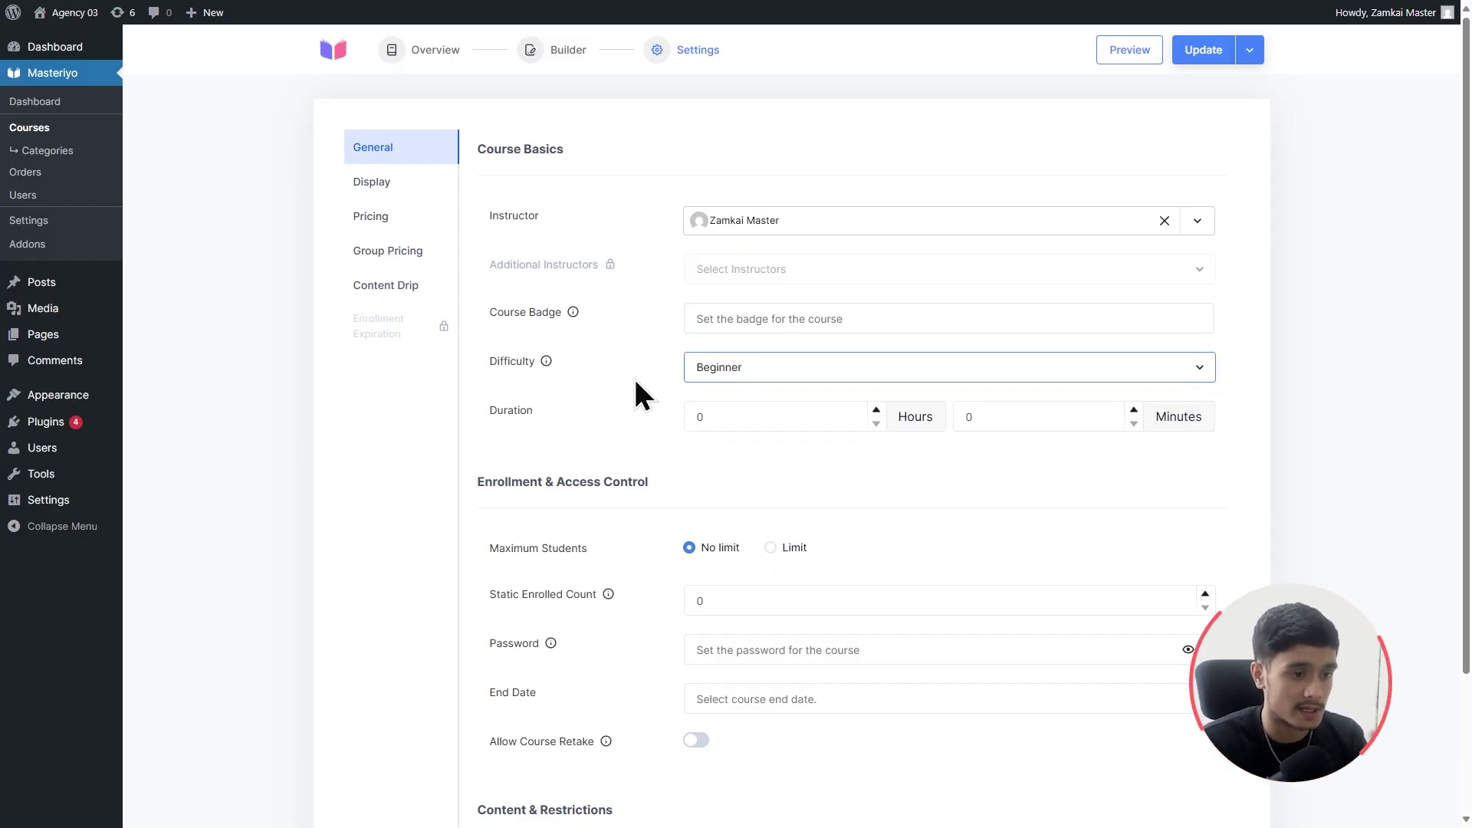
{"action": "left_click", "coordinate": [633, 376]}
{"action": "double_click", "coordinate": [709, 424]}
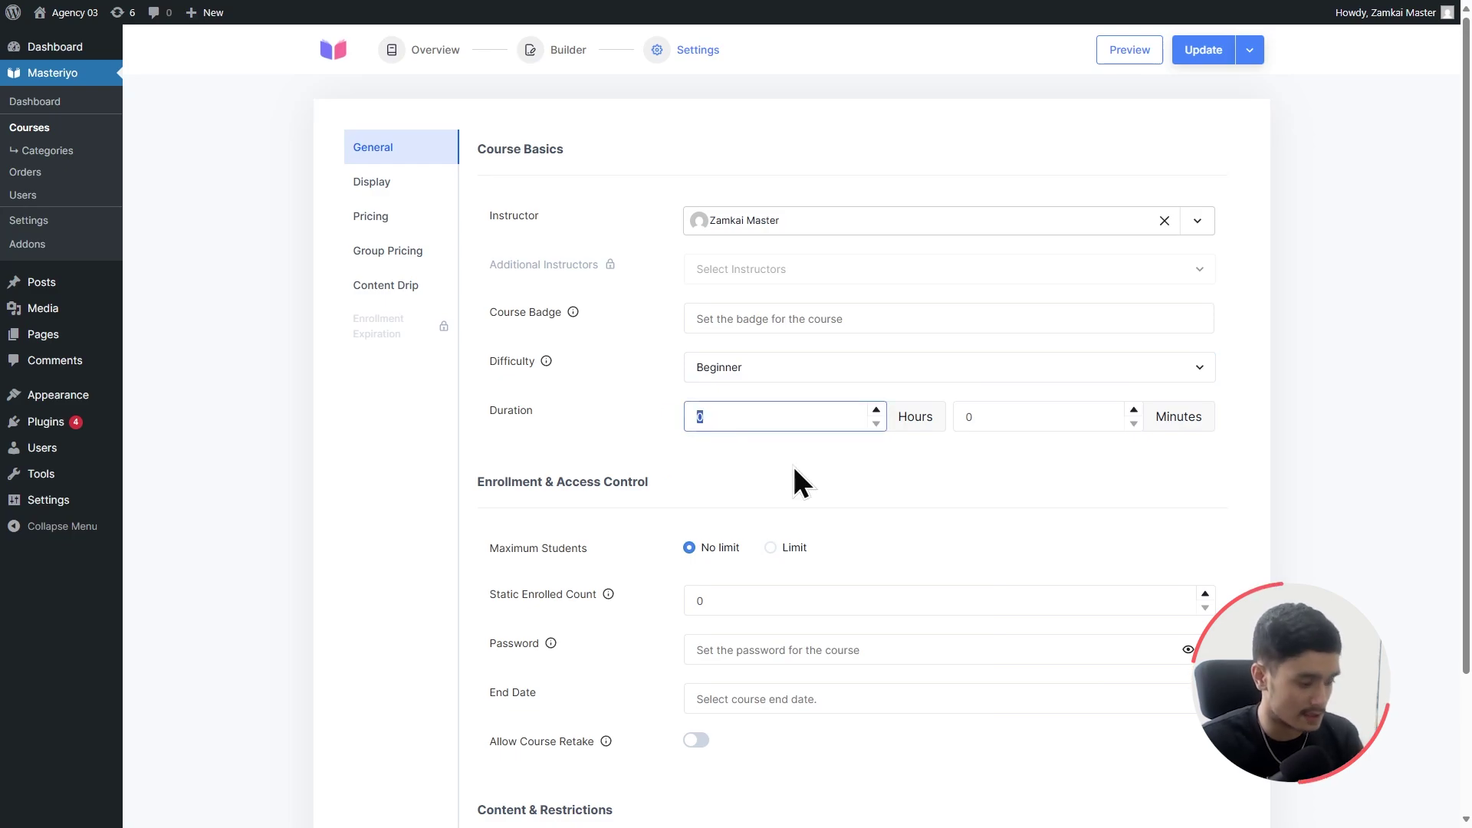
{"action": "type", "text": "10"}
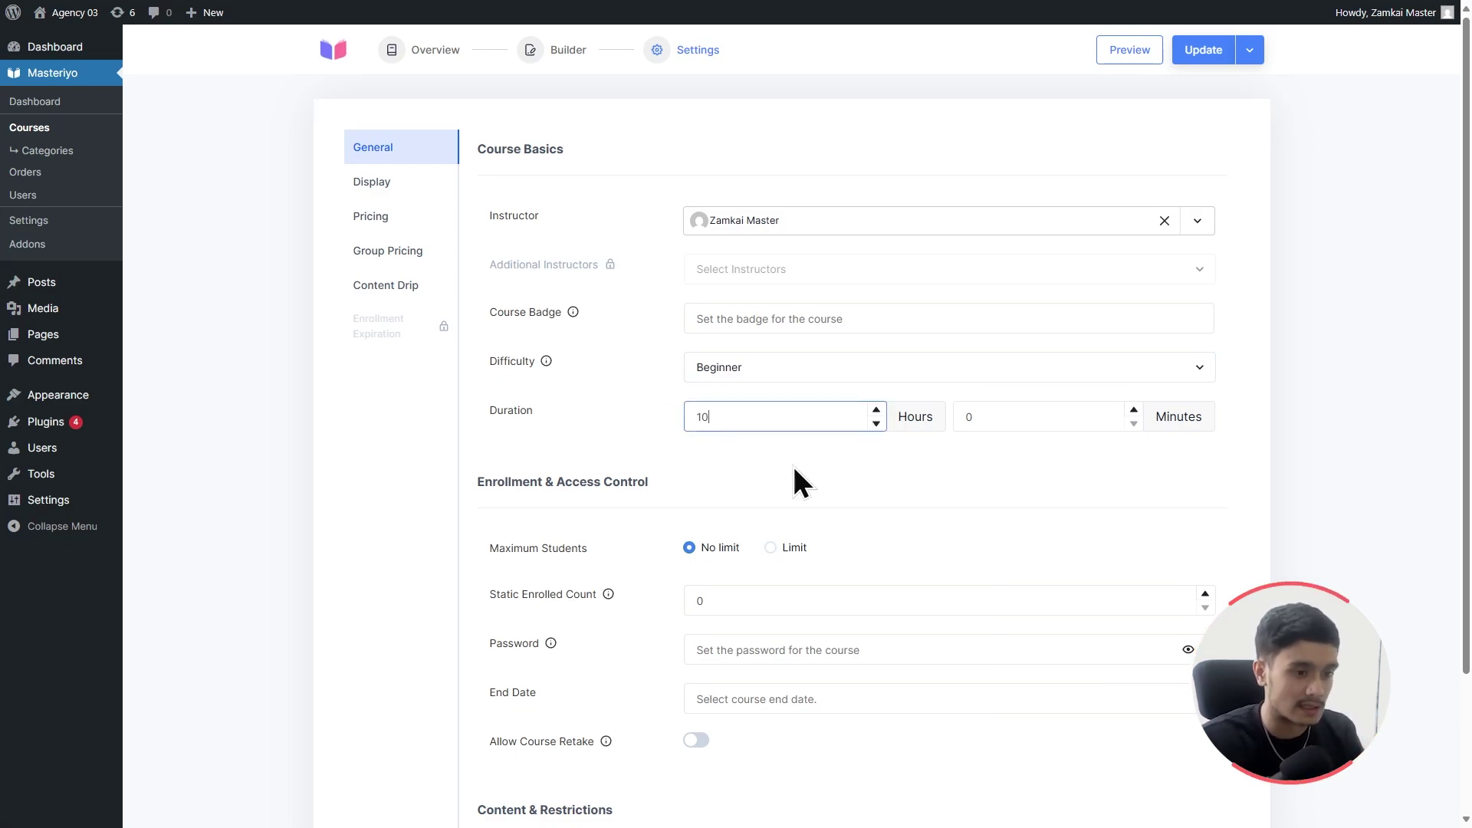
{"action": "left_click", "coordinate": [616, 431]}
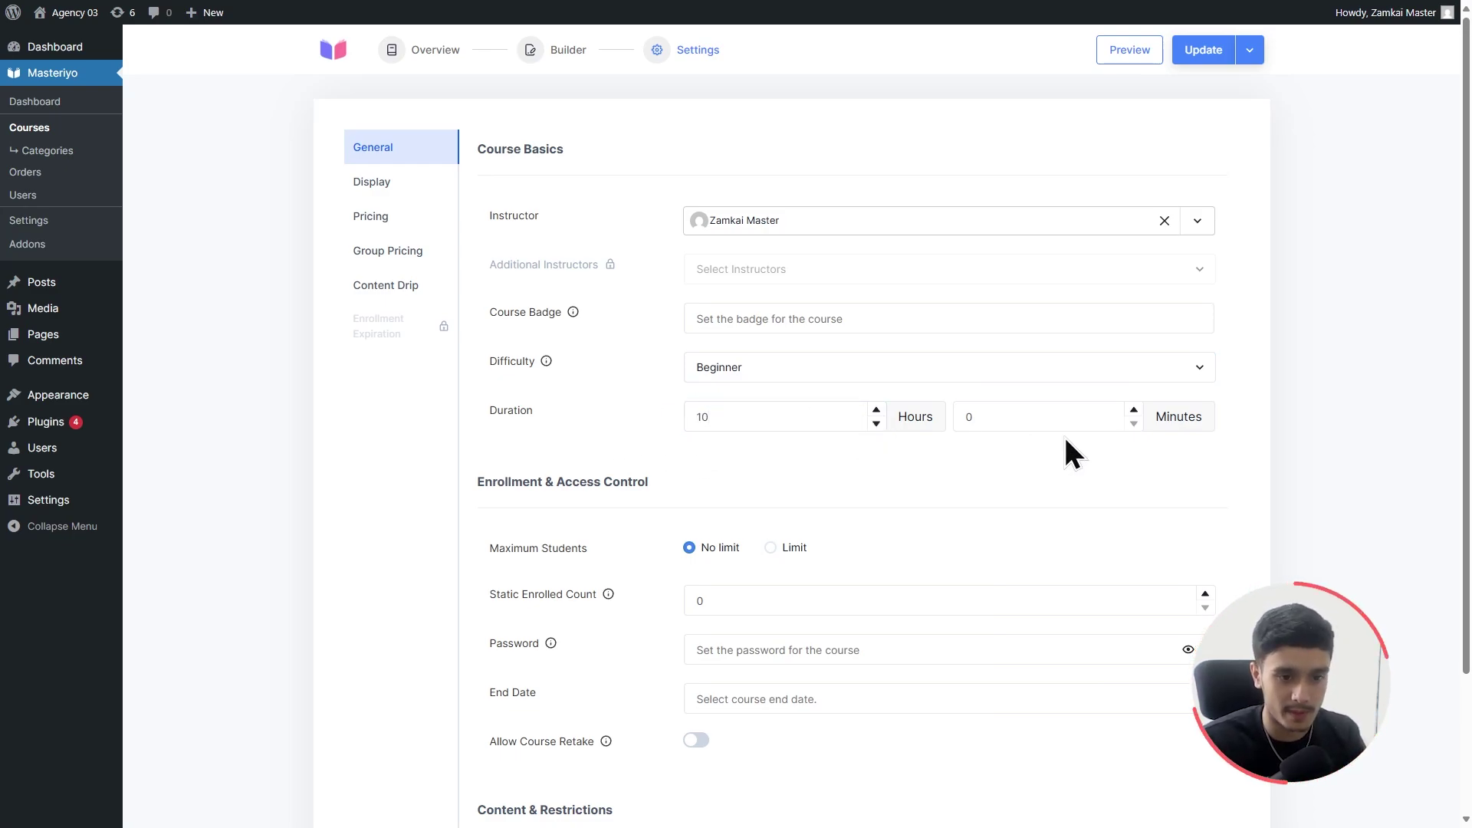
{"action": "scroll", "coordinate": [601, 439], "scroll_direction": "down", "scroll_amount": 2}
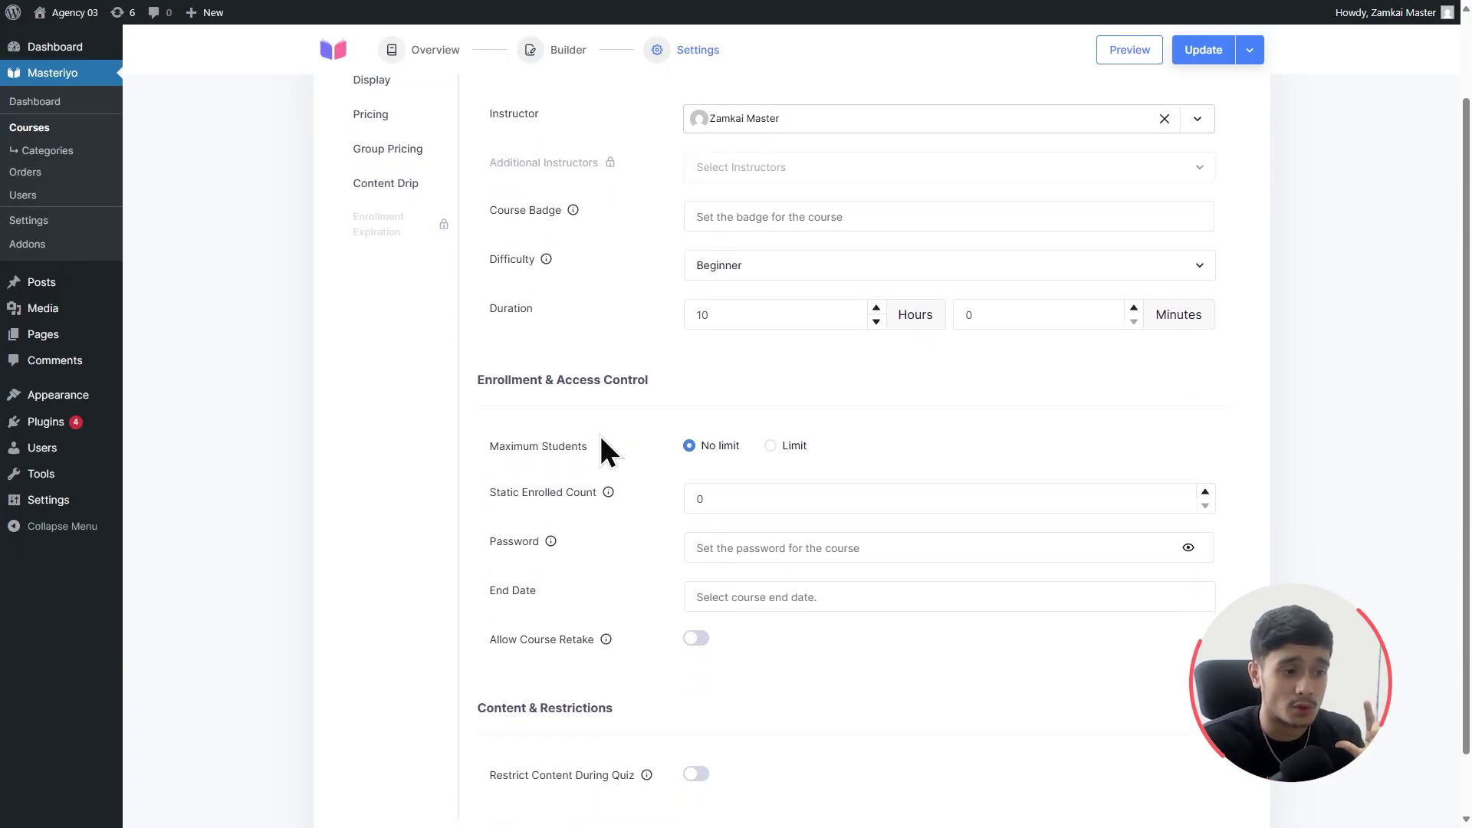
{"action": "scroll", "coordinate": [590, 433], "scroll_direction": "down", "scroll_amount": 2}
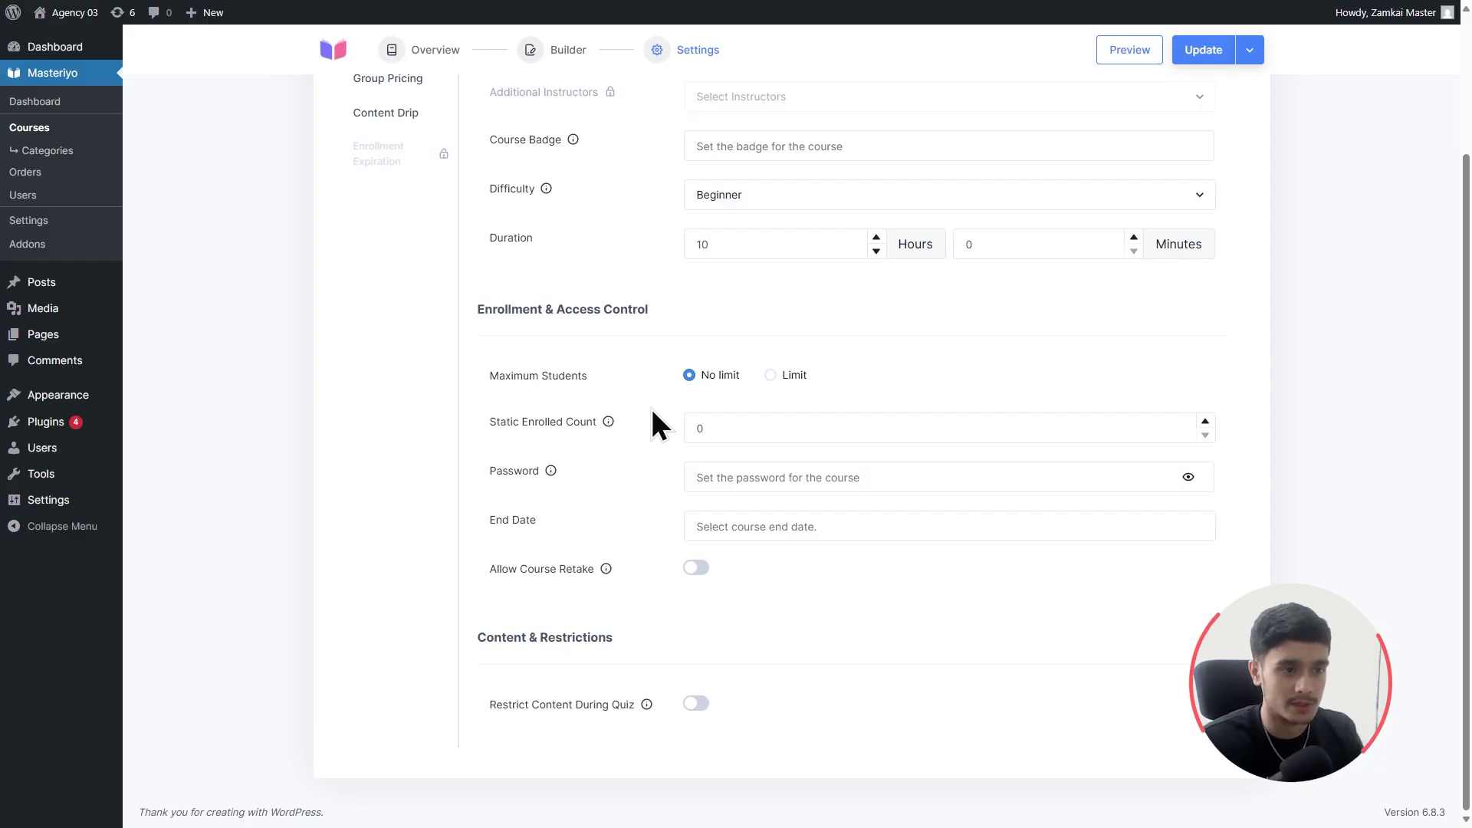
{"action": "scroll", "coordinate": [650, 423], "scroll_direction": "up", "scroll_amount": 2}
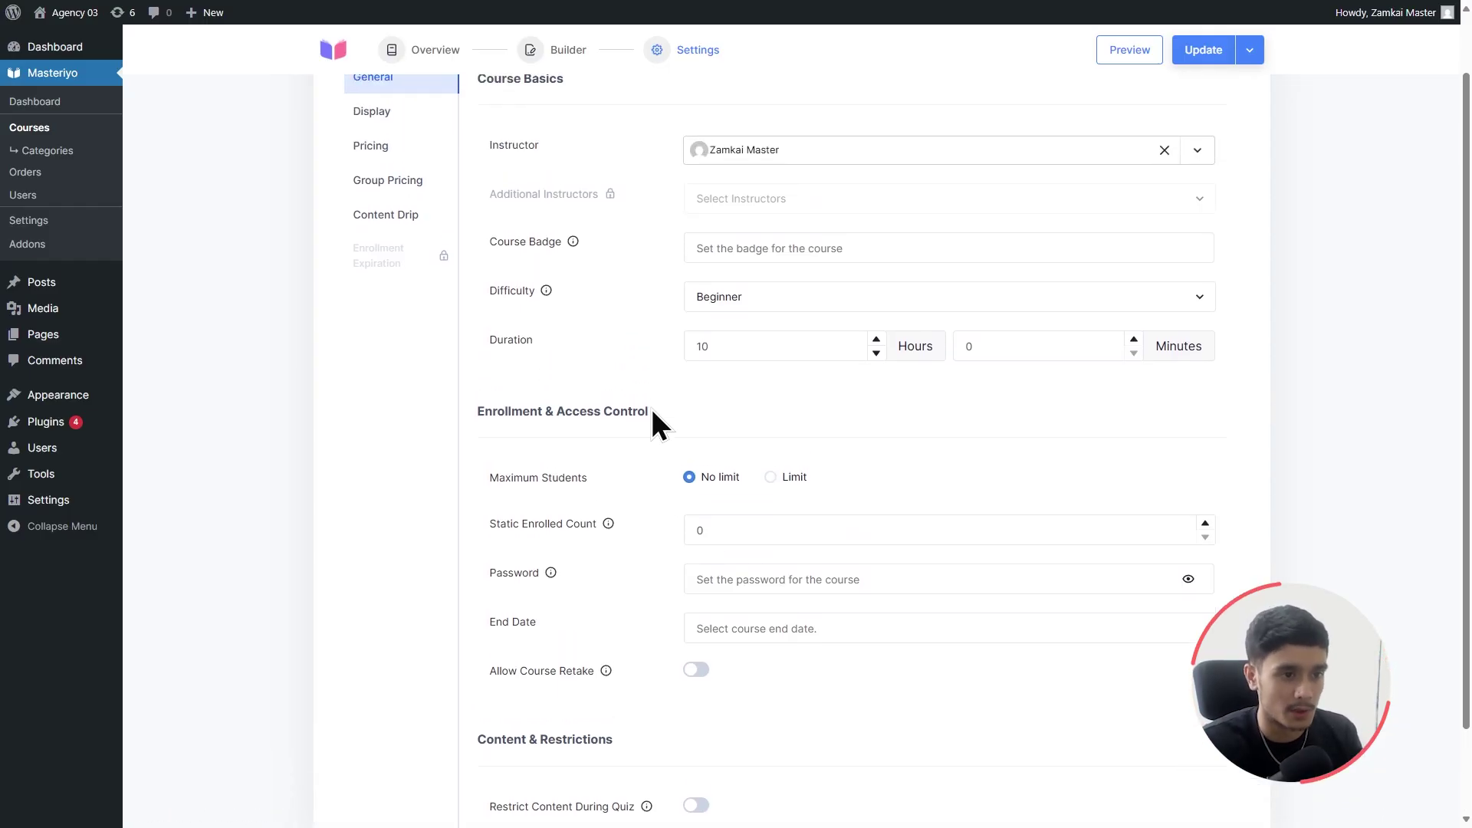
{"action": "scroll", "coordinate": [652, 424], "scroll_direction": "up", "scroll_amount": 2}
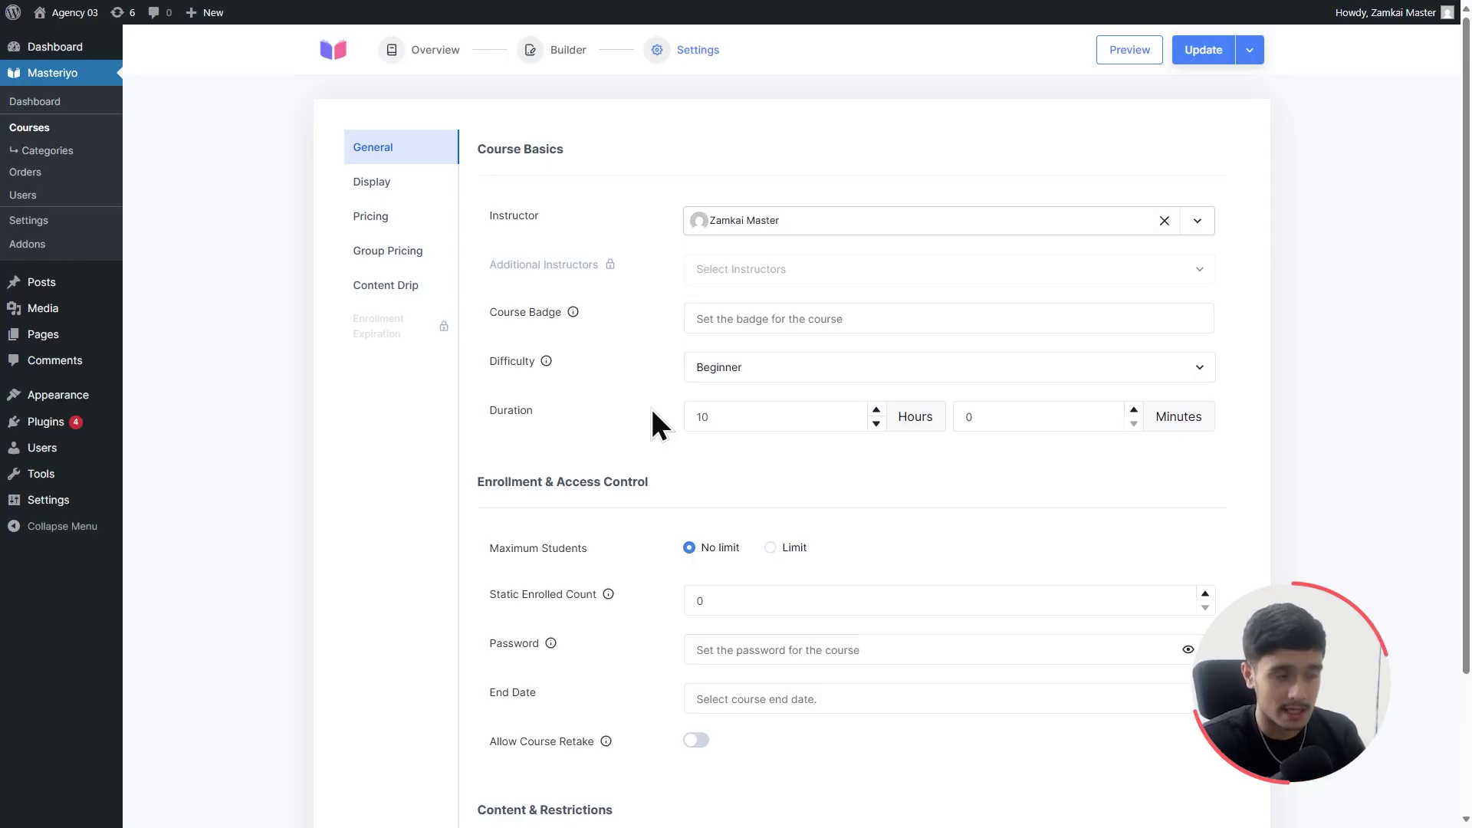
Make the course paid one-time at $20 regular and $18 sale price, and update it.
{"action": "left_click", "coordinate": [388, 195]}
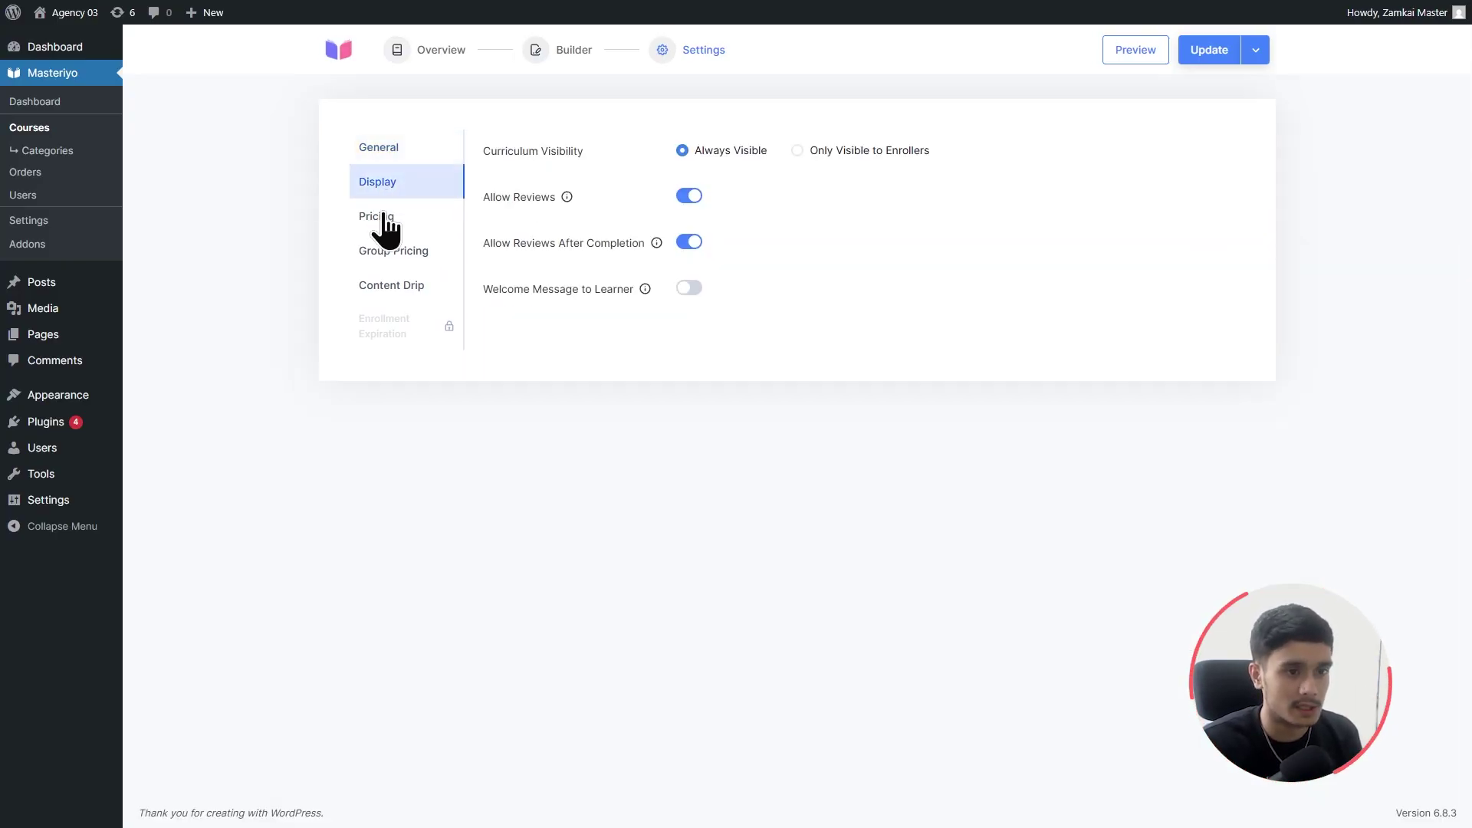
{"action": "left_click", "coordinate": [384, 217]}
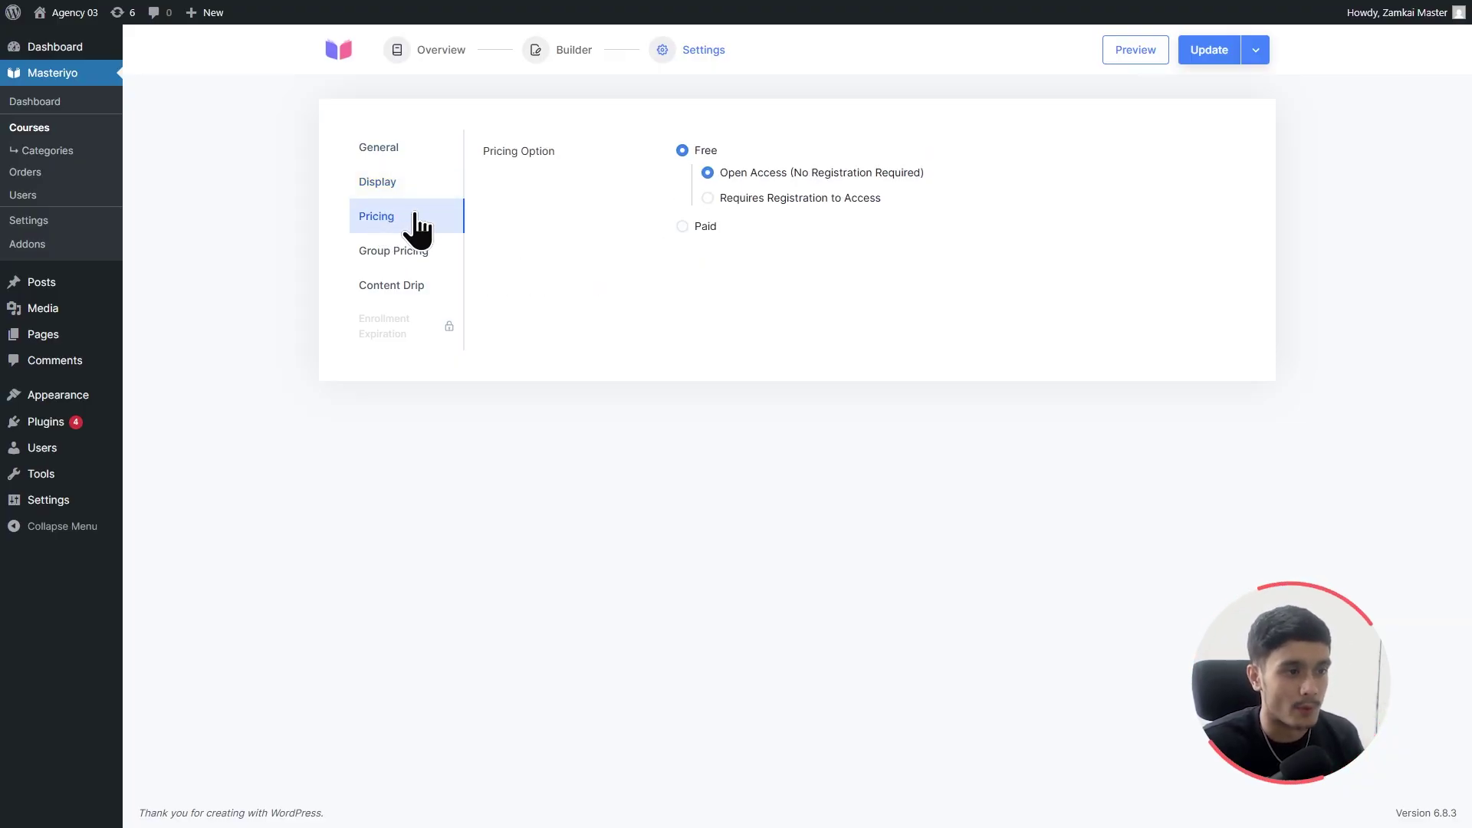
{"action": "left_click", "coordinate": [734, 198]}
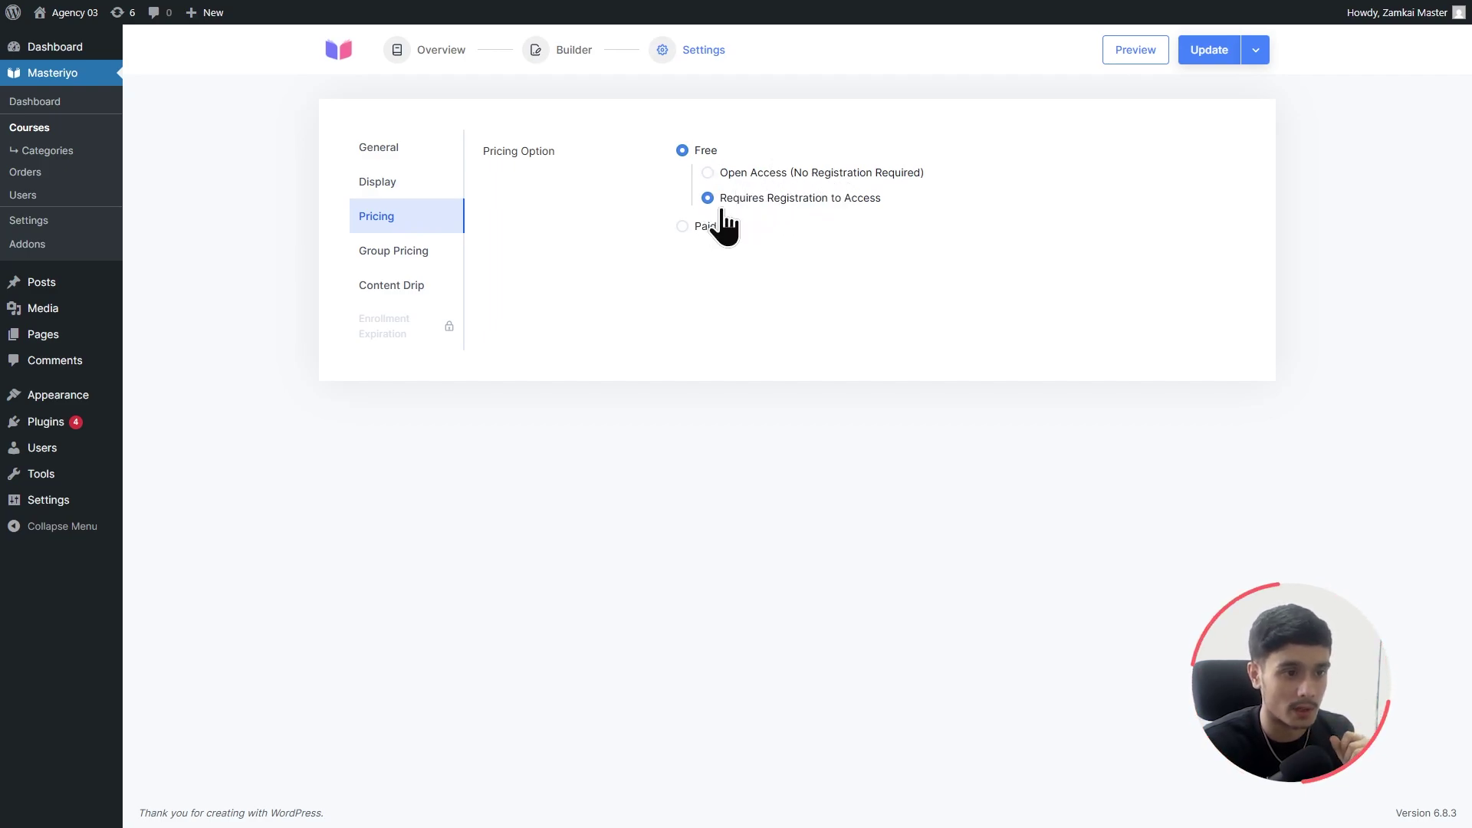
{"action": "left_click", "coordinate": [685, 227]}
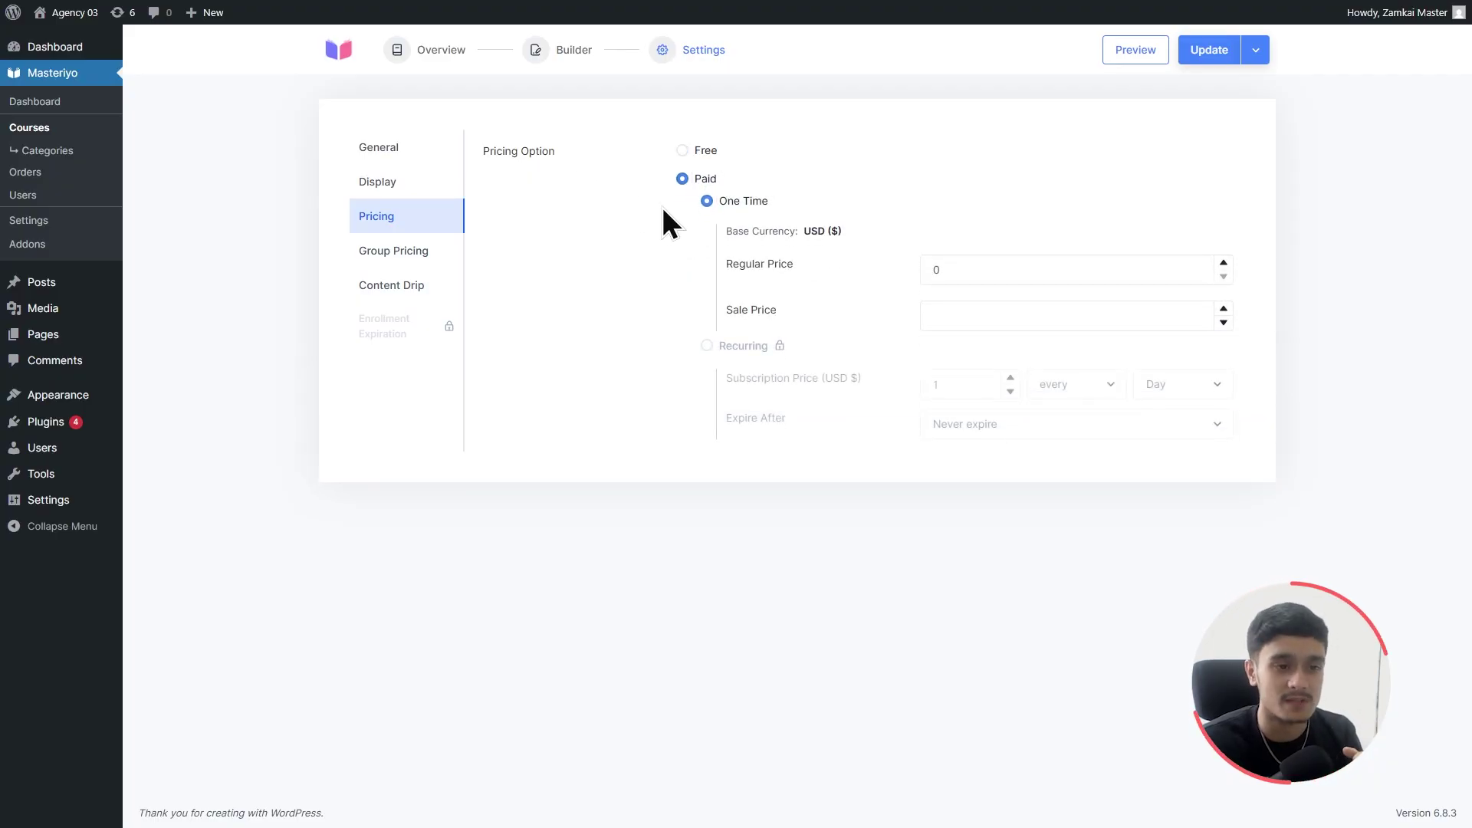
{"action": "double_click", "coordinate": [939, 273]}
{"action": "type", "text": "20"}
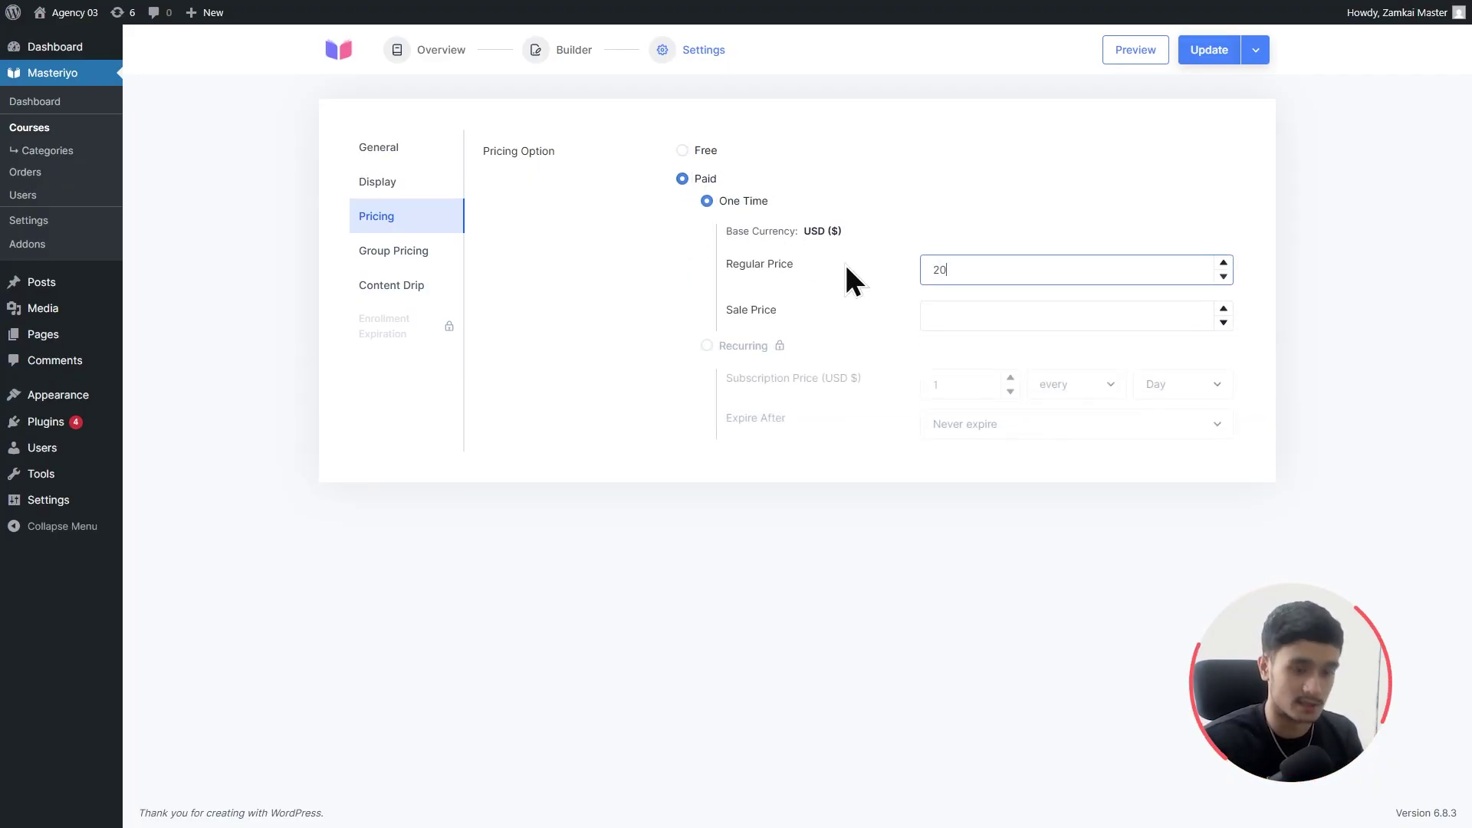
{"action": "left_click", "coordinate": [959, 313]}
{"action": "type", "text": "18"}
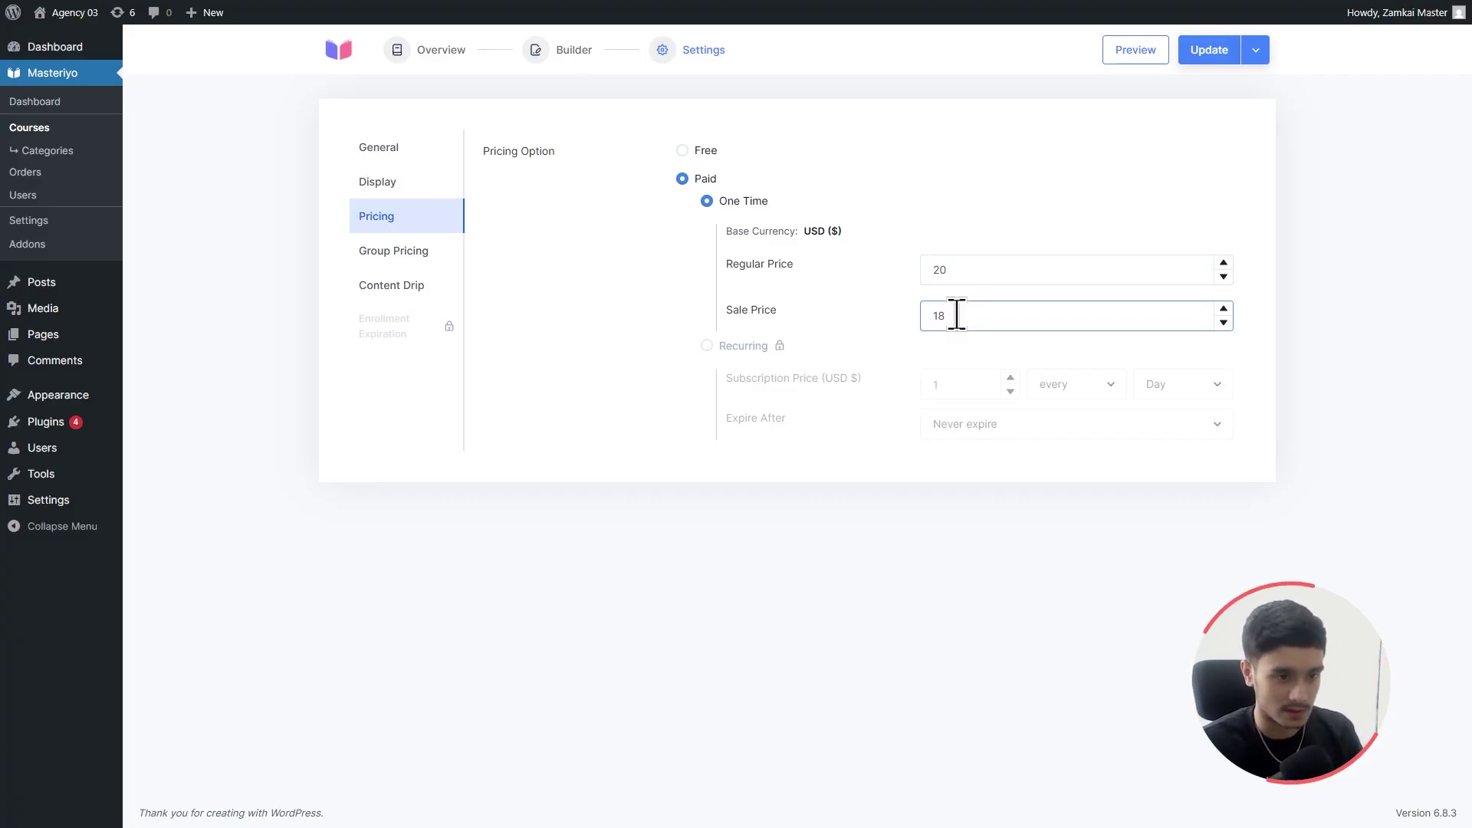
{"action": "left_click", "coordinate": [1209, 50]}
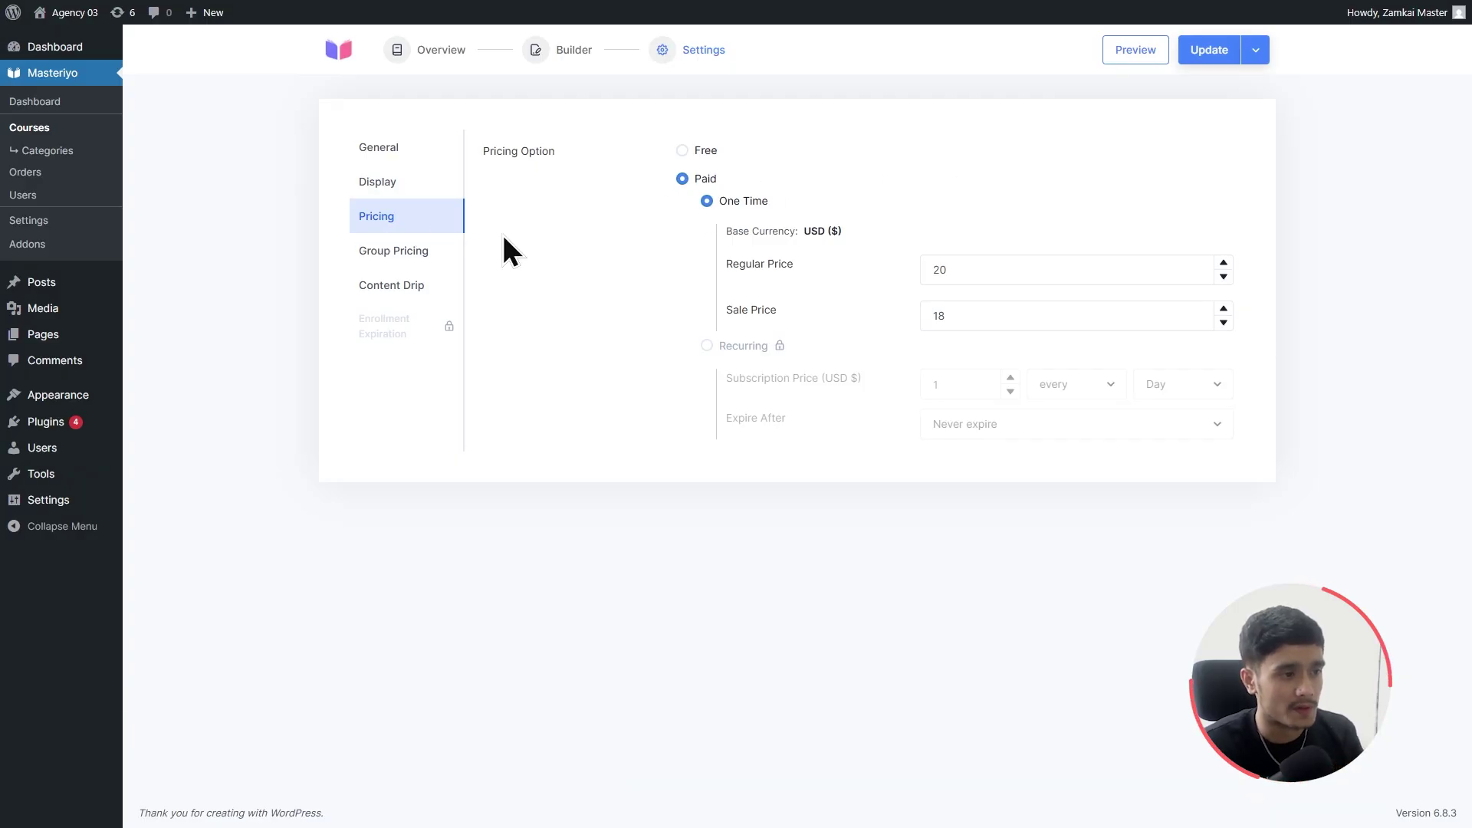
{"action": "left_click", "coordinate": [432, 254]}
{"action": "left_click", "coordinate": [416, 287]}
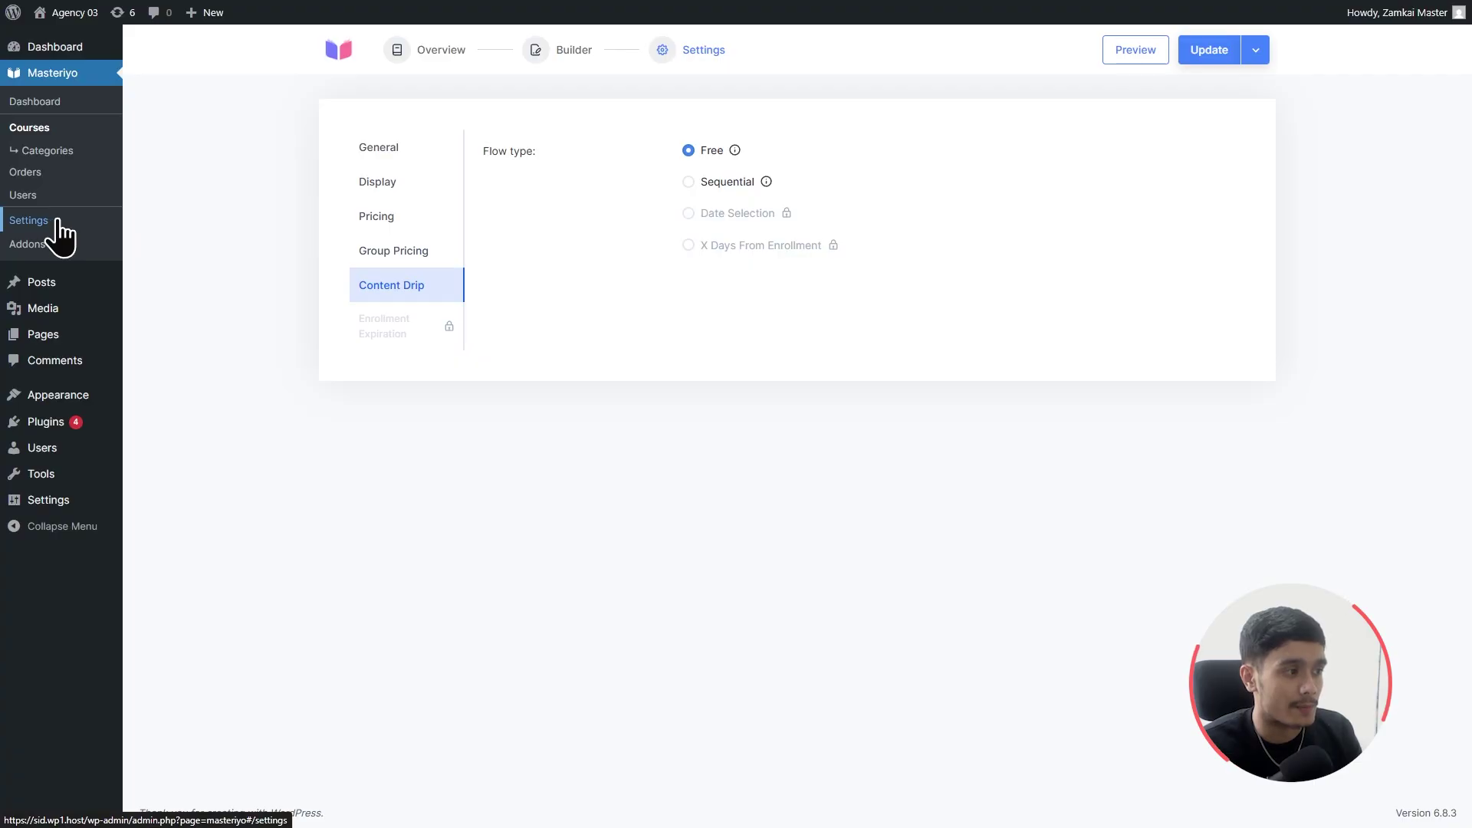
Go to Masteriyo Settings > Payments to see Offline Payment, PayPal, Stripe and other methods.
{"action": "left_click", "coordinate": [29, 221]}
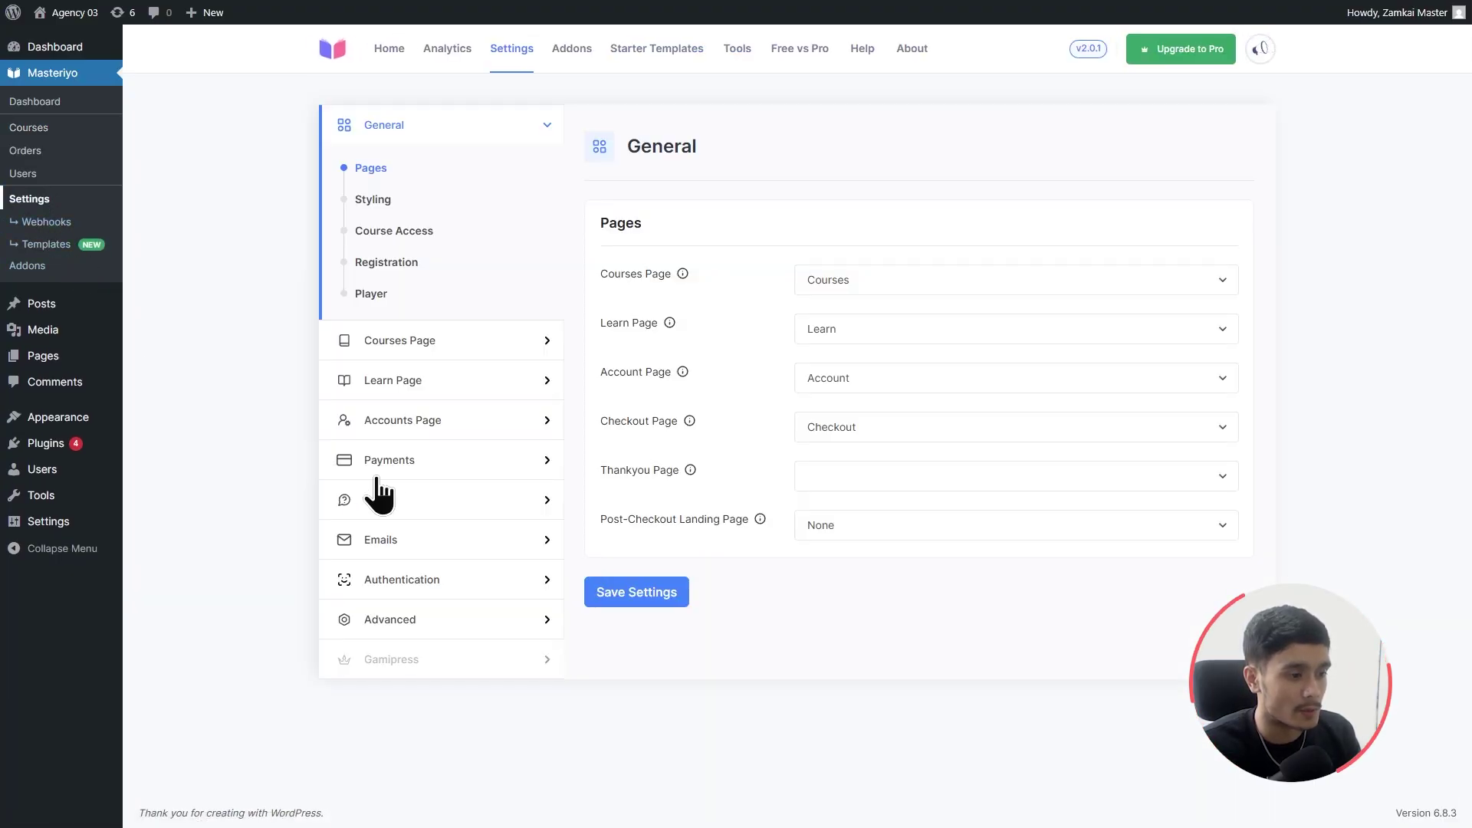
{"action": "left_click", "coordinate": [430, 466]}
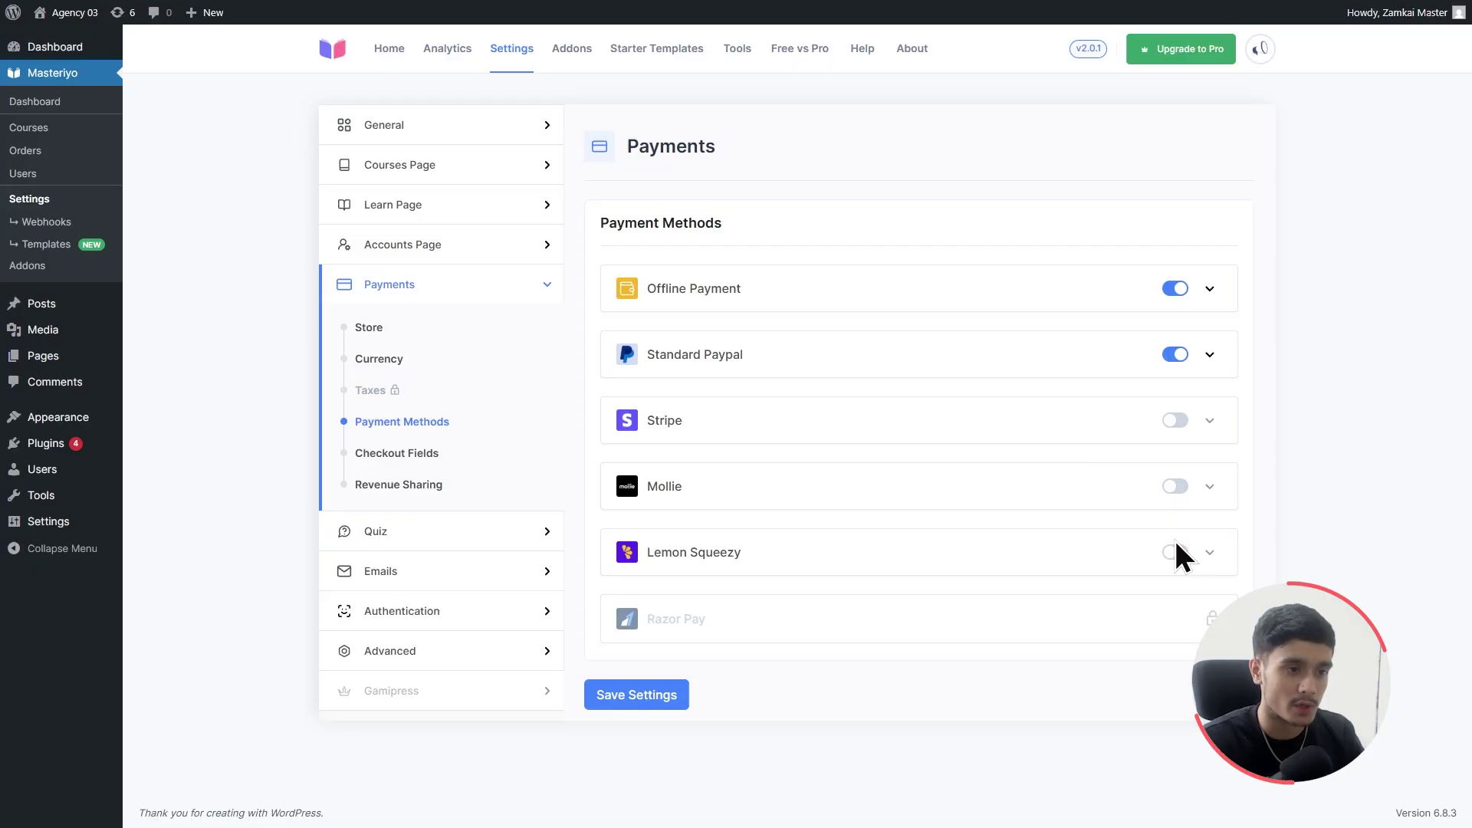
Expand the Offline Payment details, then look through and collapse the Standard Paypal details.
{"action": "left_click", "coordinate": [1209, 290]}
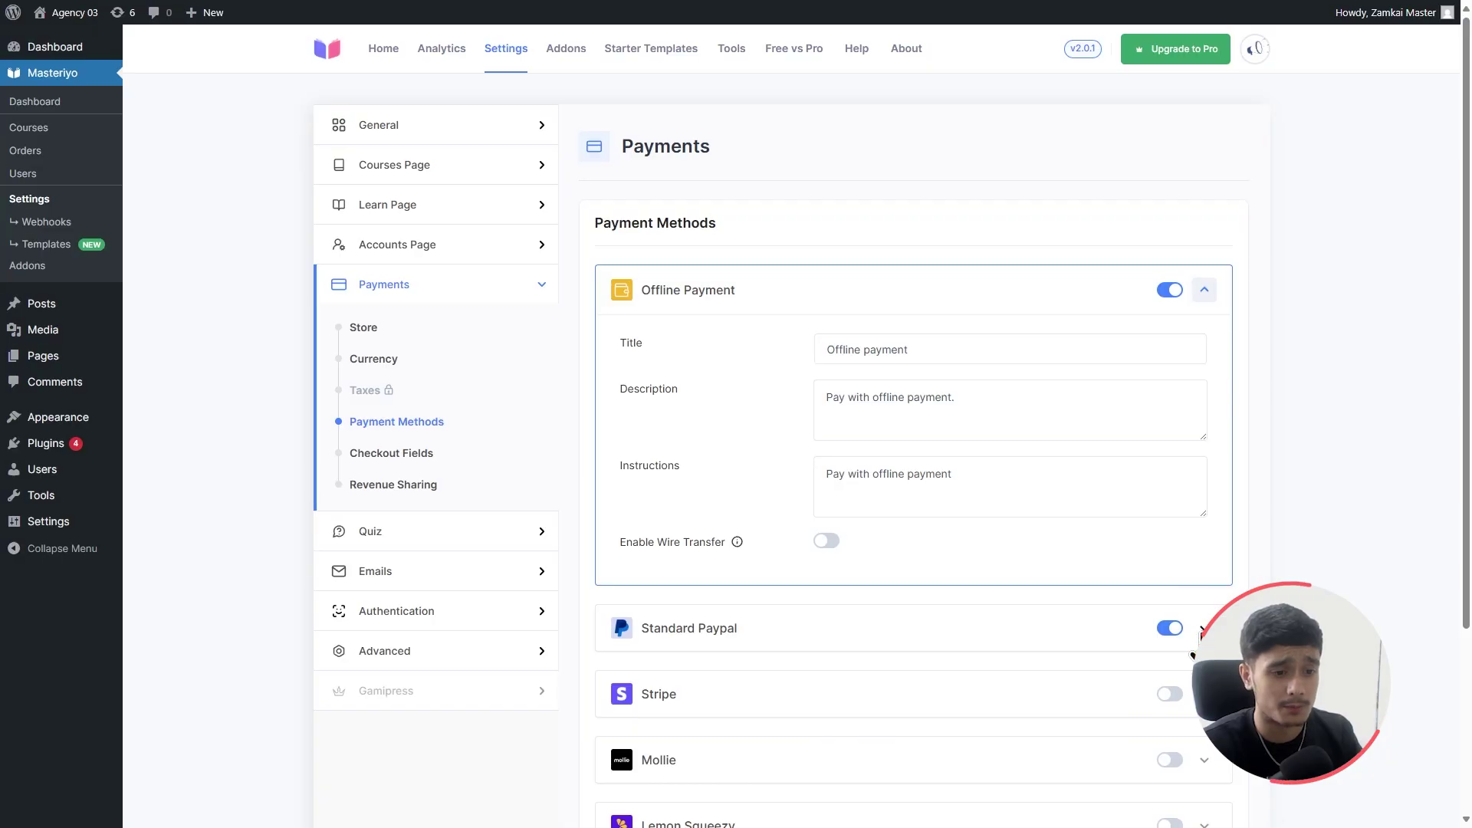
{"action": "left_click", "coordinate": [1203, 628]}
{"action": "scroll", "coordinate": [1254, 567], "scroll_direction": "down", "scroll_amount": 3}
{"action": "left_click_drag", "start_coordinate": [914, 653], "coordinate": [817, 653]}
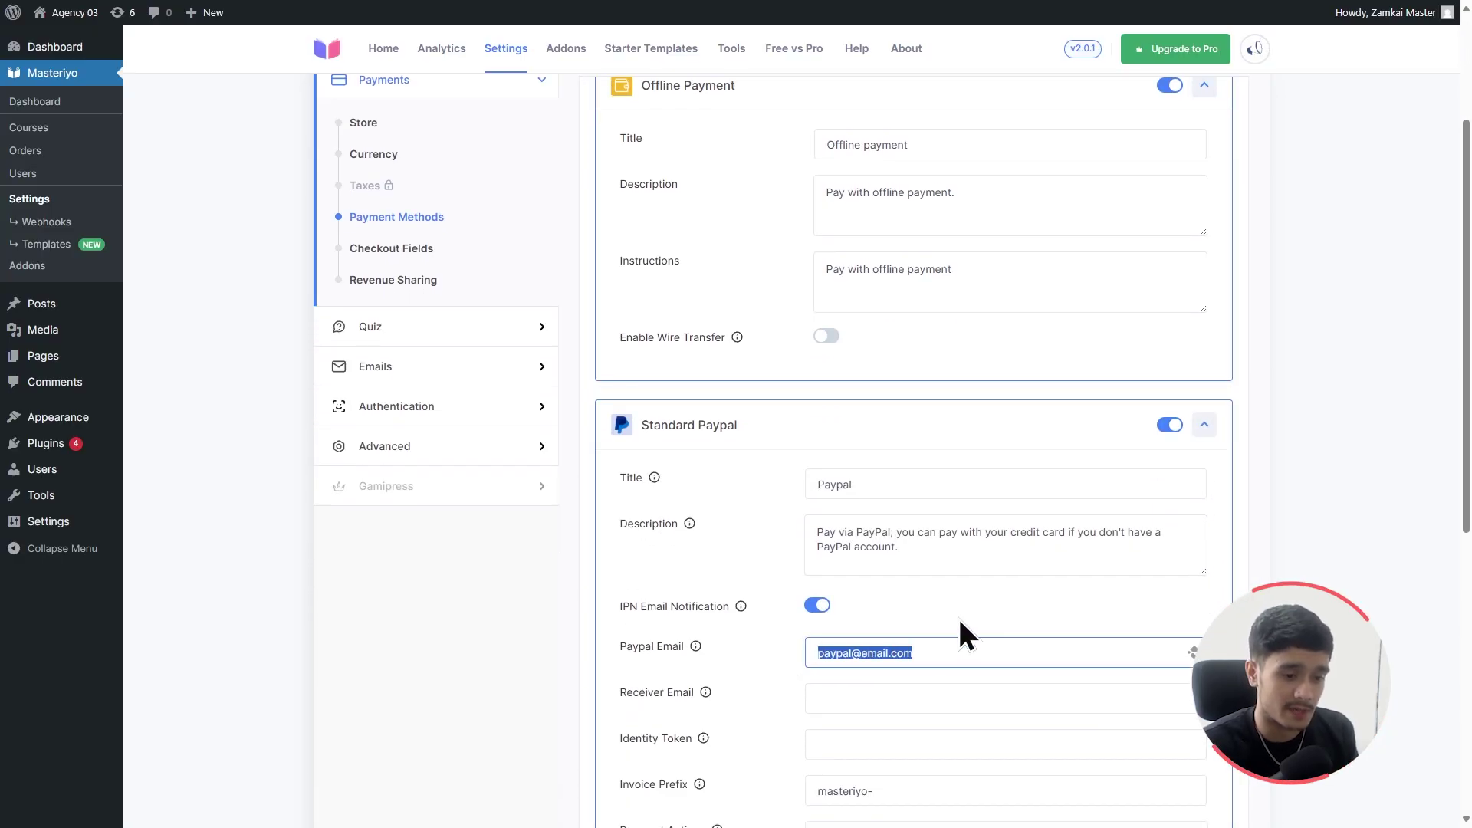
{"action": "left_click", "coordinate": [961, 624]}
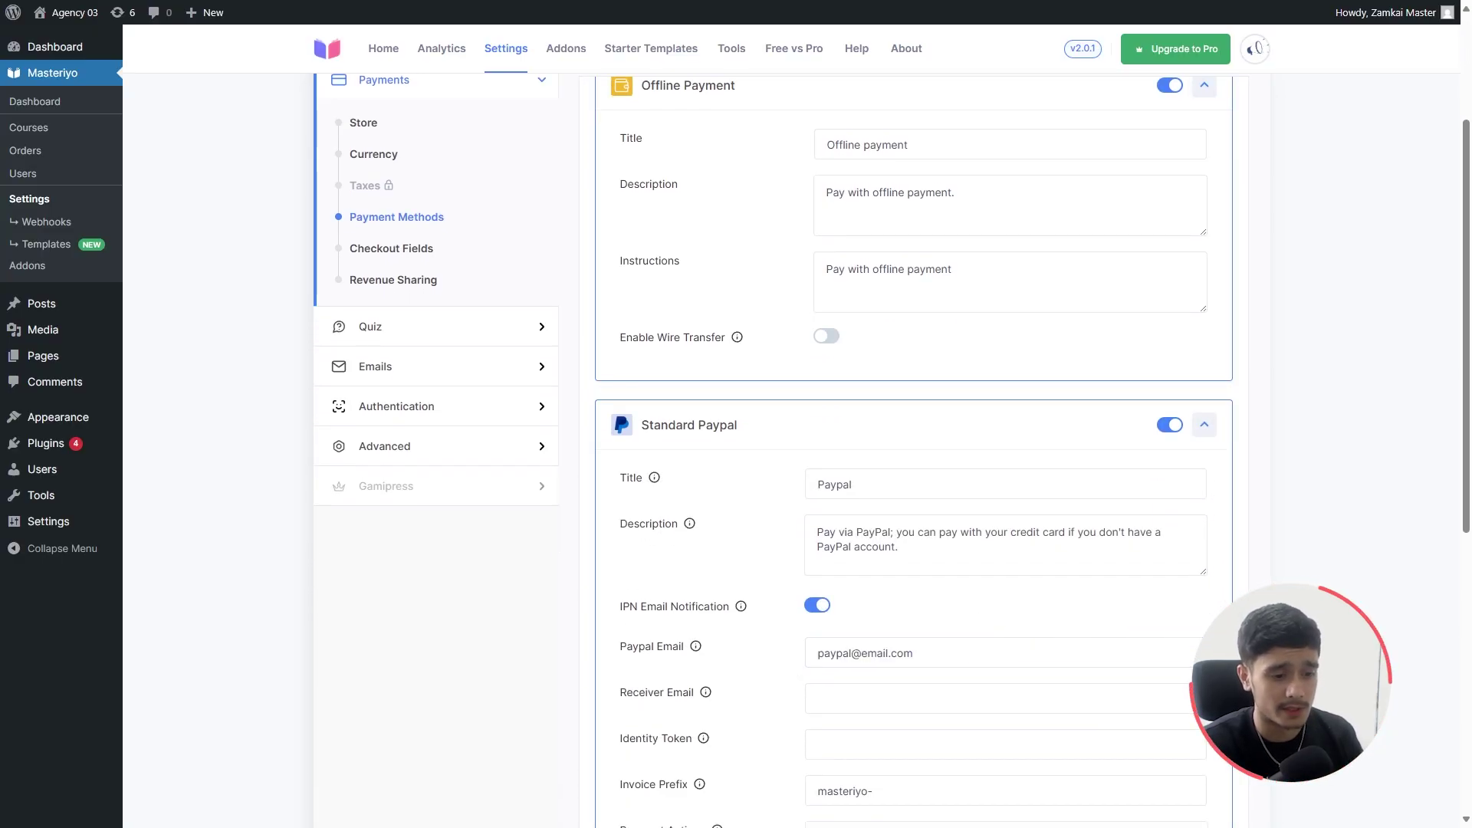
{"action": "scroll", "coordinate": [912, 452], "scroll_direction": "down", "scroll_amount": 1}
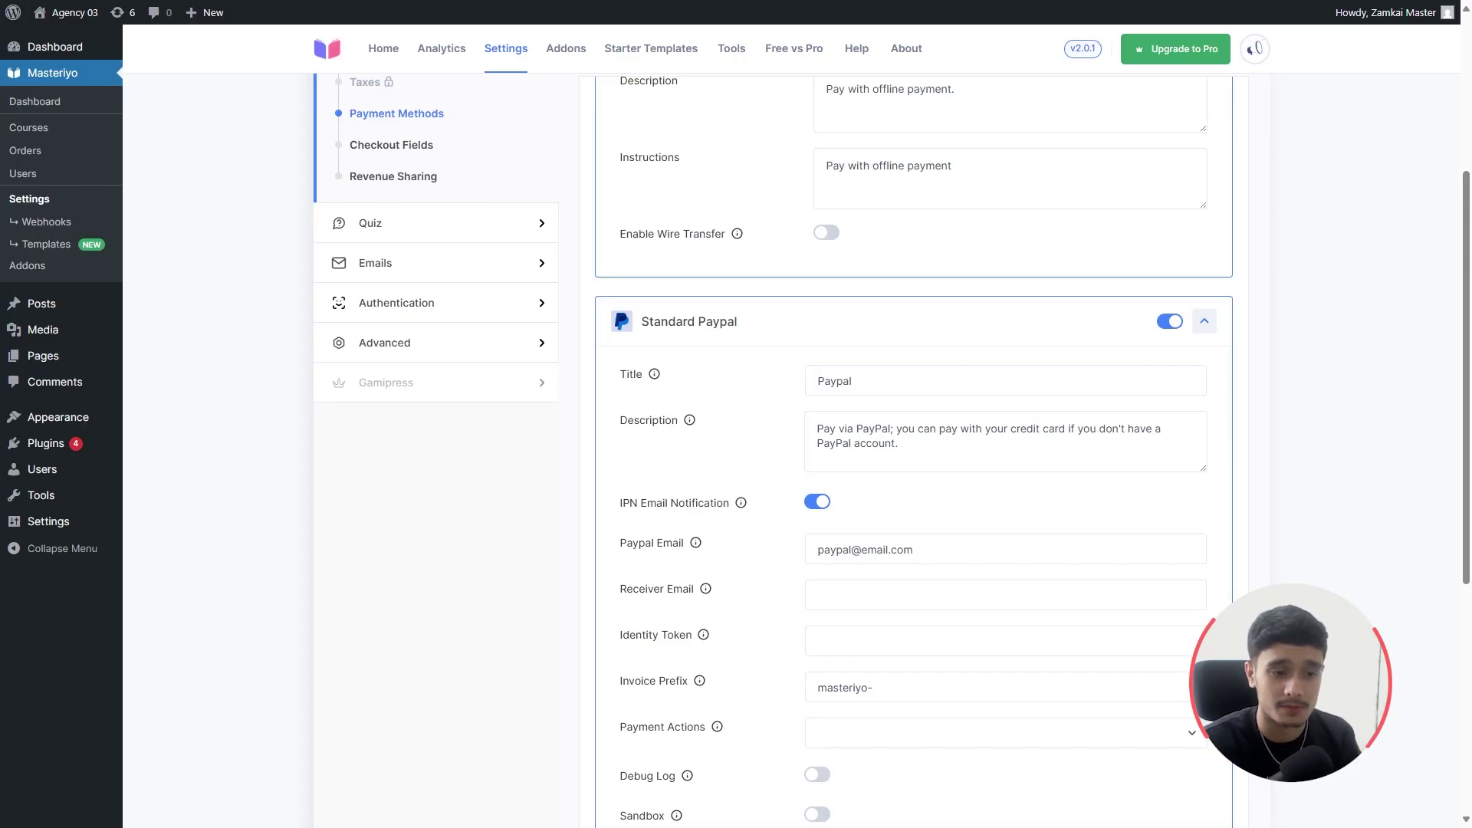
{"action": "scroll", "coordinate": [1237, 376], "scroll_direction": "down", "scroll_amount": 1}
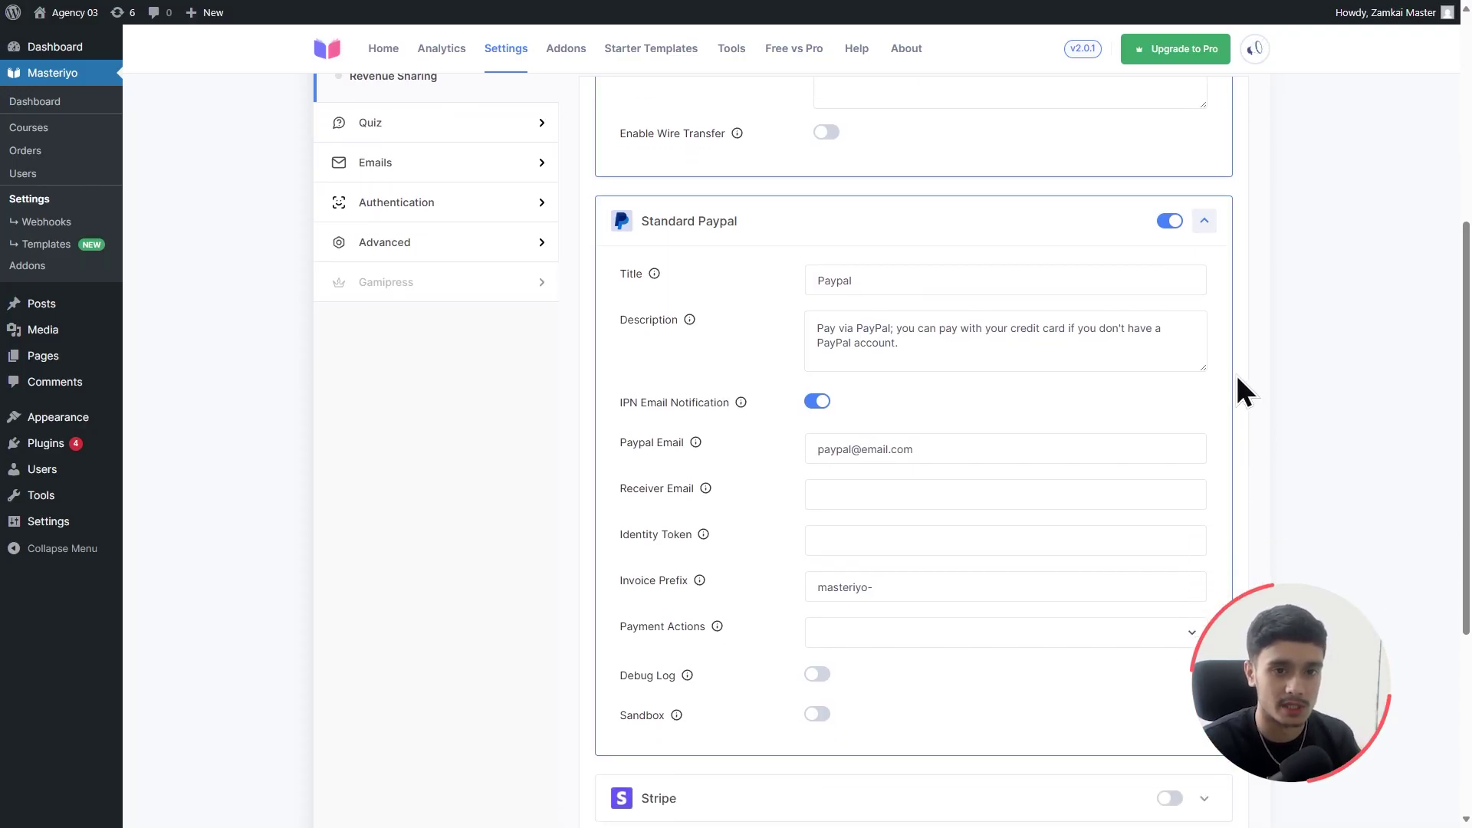
{"action": "left_click", "coordinate": [1205, 221]}
Rename the Offline Payment title to 'Bank Transfer'.
{"action": "scroll", "coordinate": [1249, 545], "scroll_direction": "up", "scroll_amount": 5}
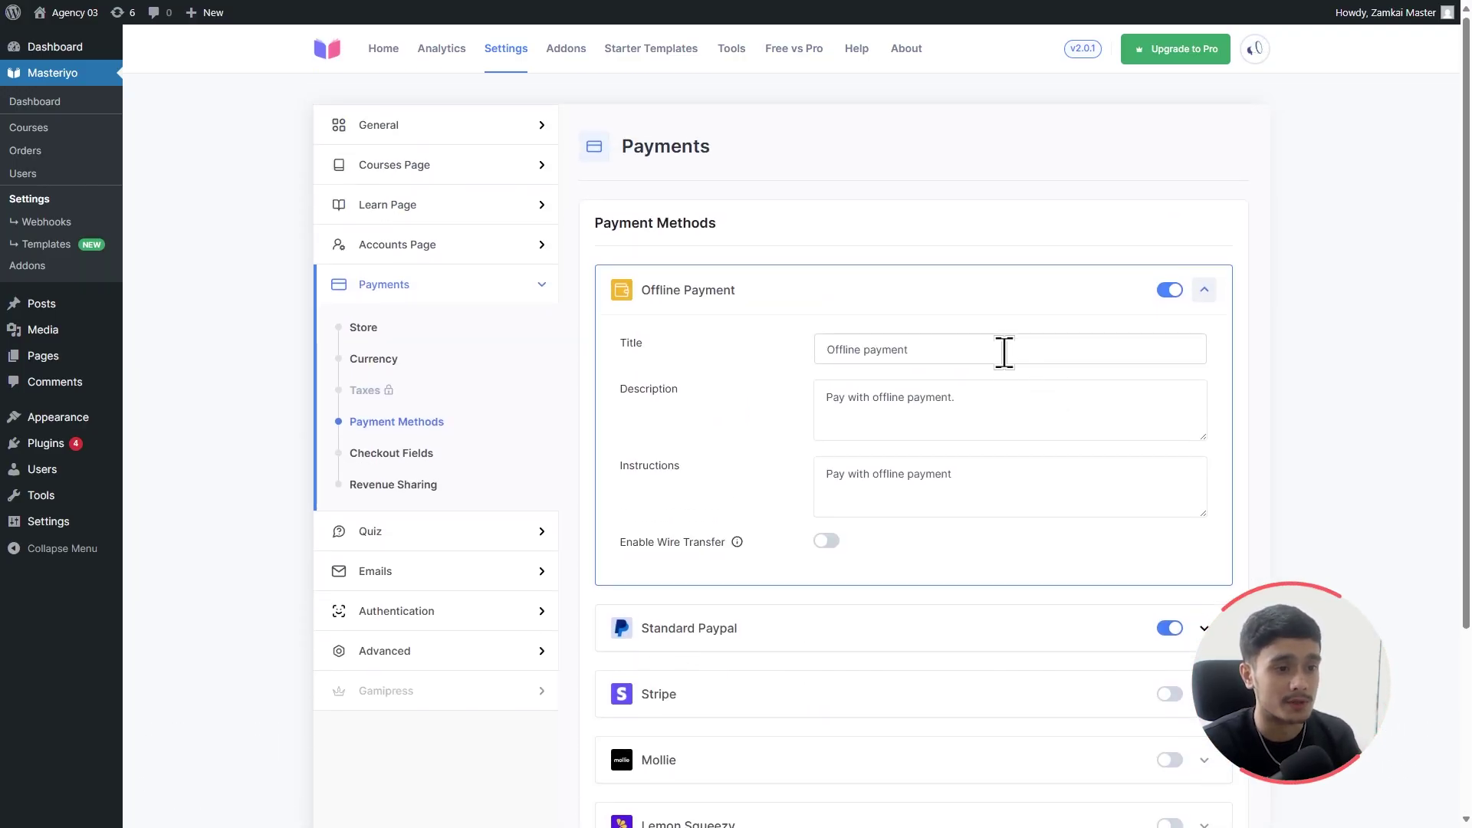
{"action": "left_click_drag", "start_coordinate": [953, 351], "coordinate": [702, 347]}
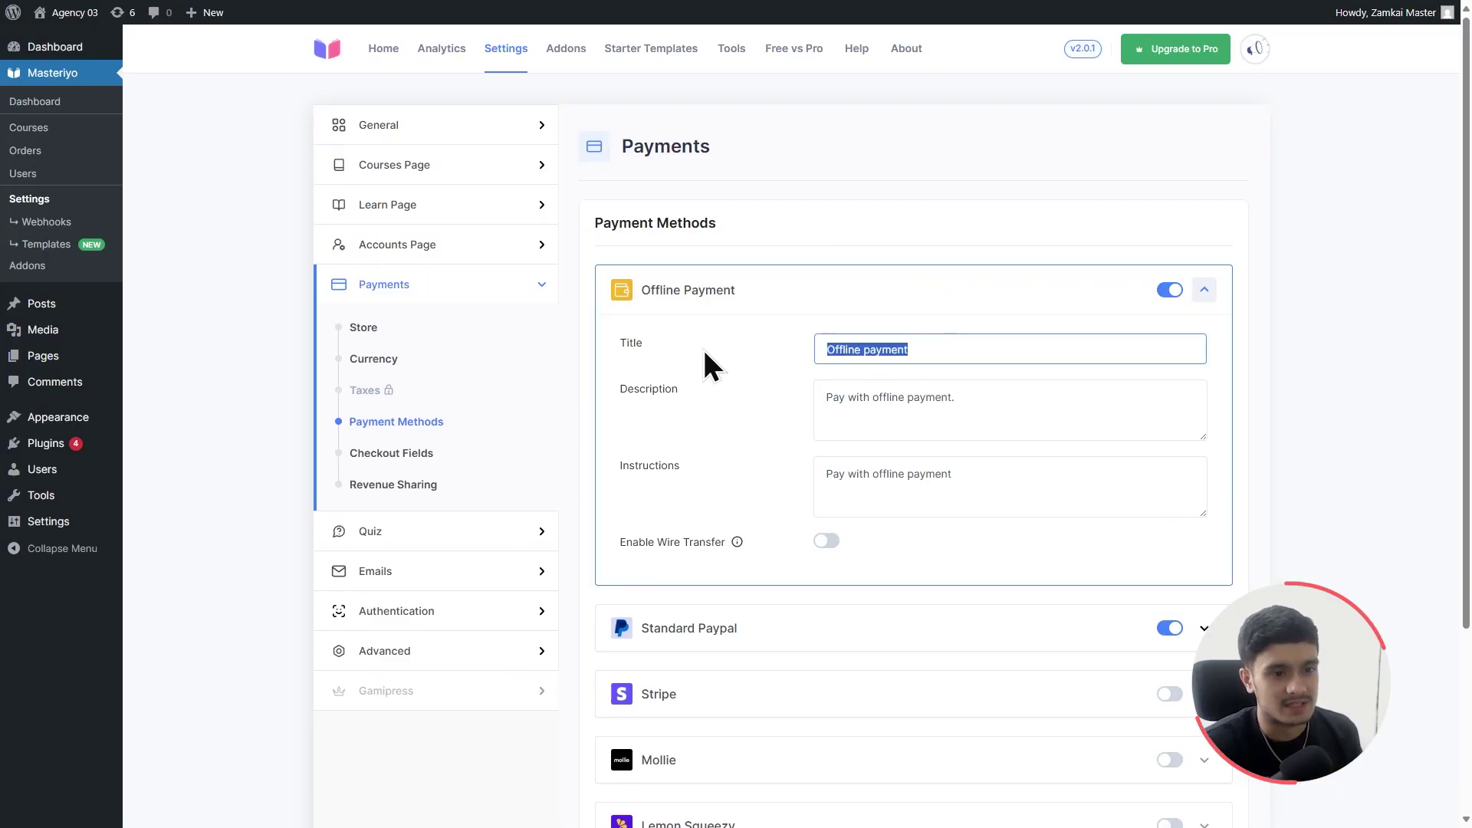
{"action": "type", "text": "Bank Transfer"}
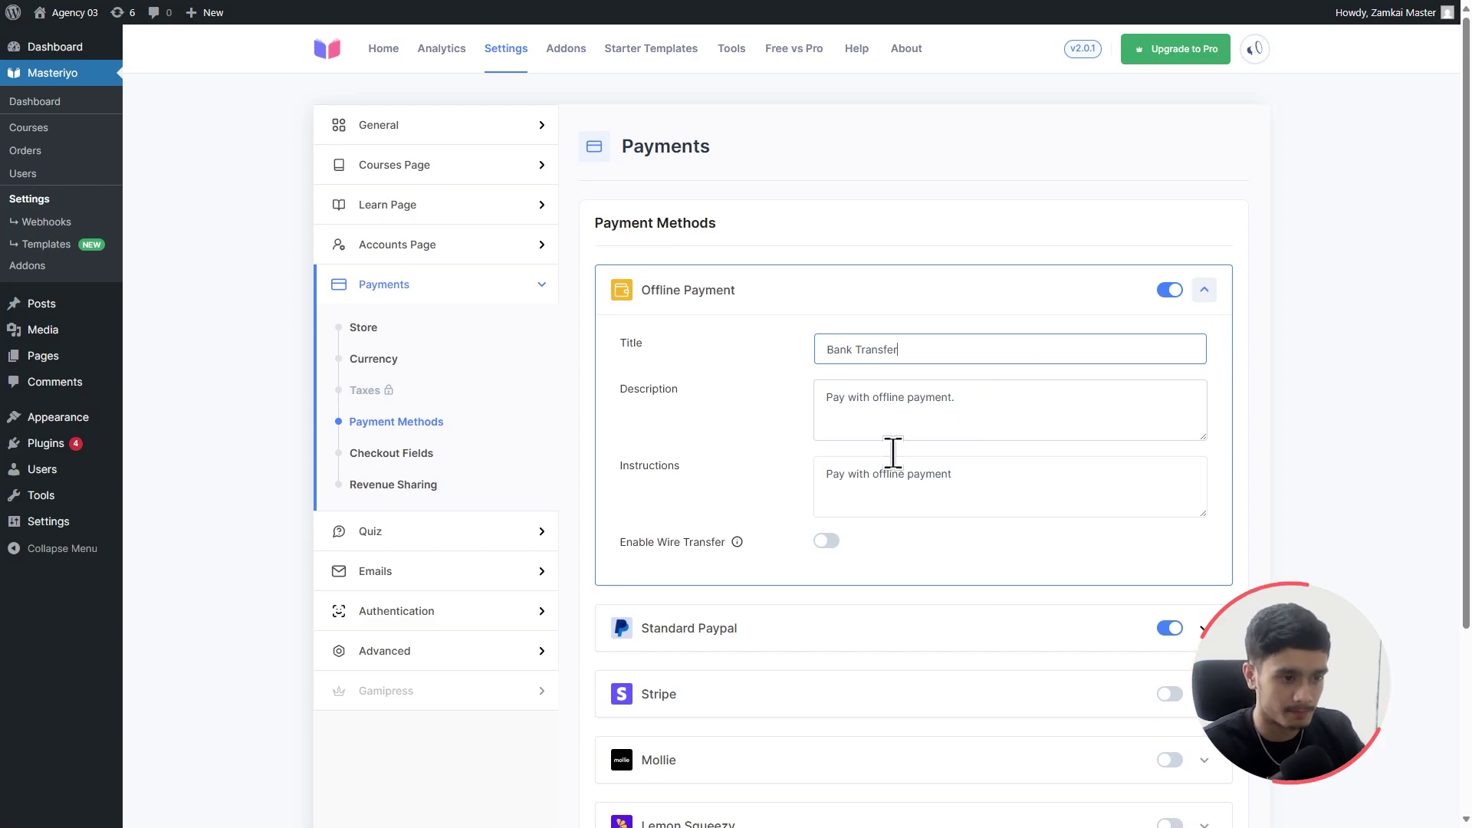
Replace the Offline Payment description with the pasted bank account details and enlarge the box.
{"action": "left_click", "coordinate": [980, 402]}
{"action": "key", "text": "ctrl+a"}
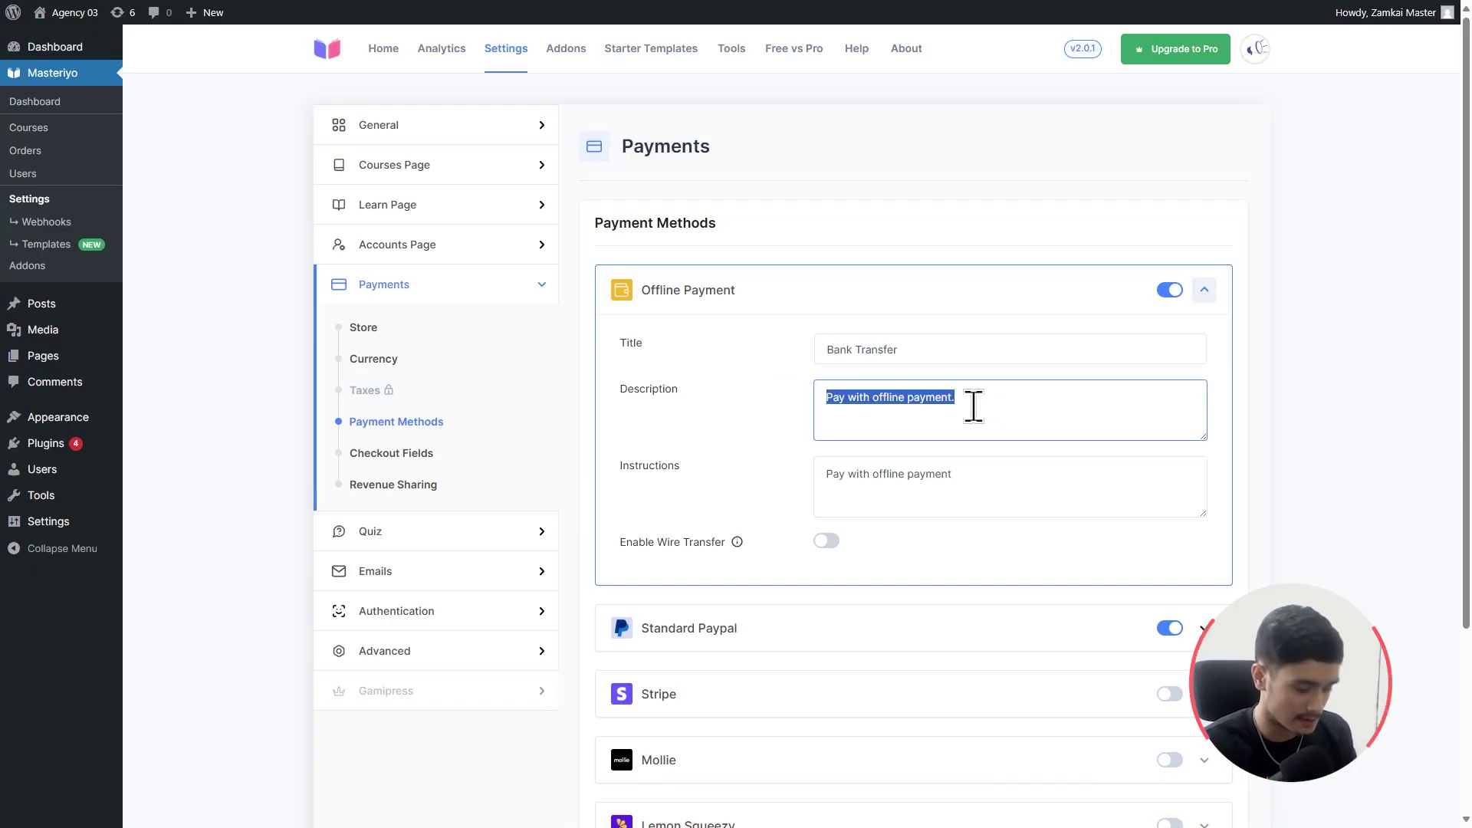
{"action": "key", "text": "ctrl+v"}
{"action": "scroll", "coordinate": [1012, 414], "scroll_direction": "down", "scroll_amount": 1}
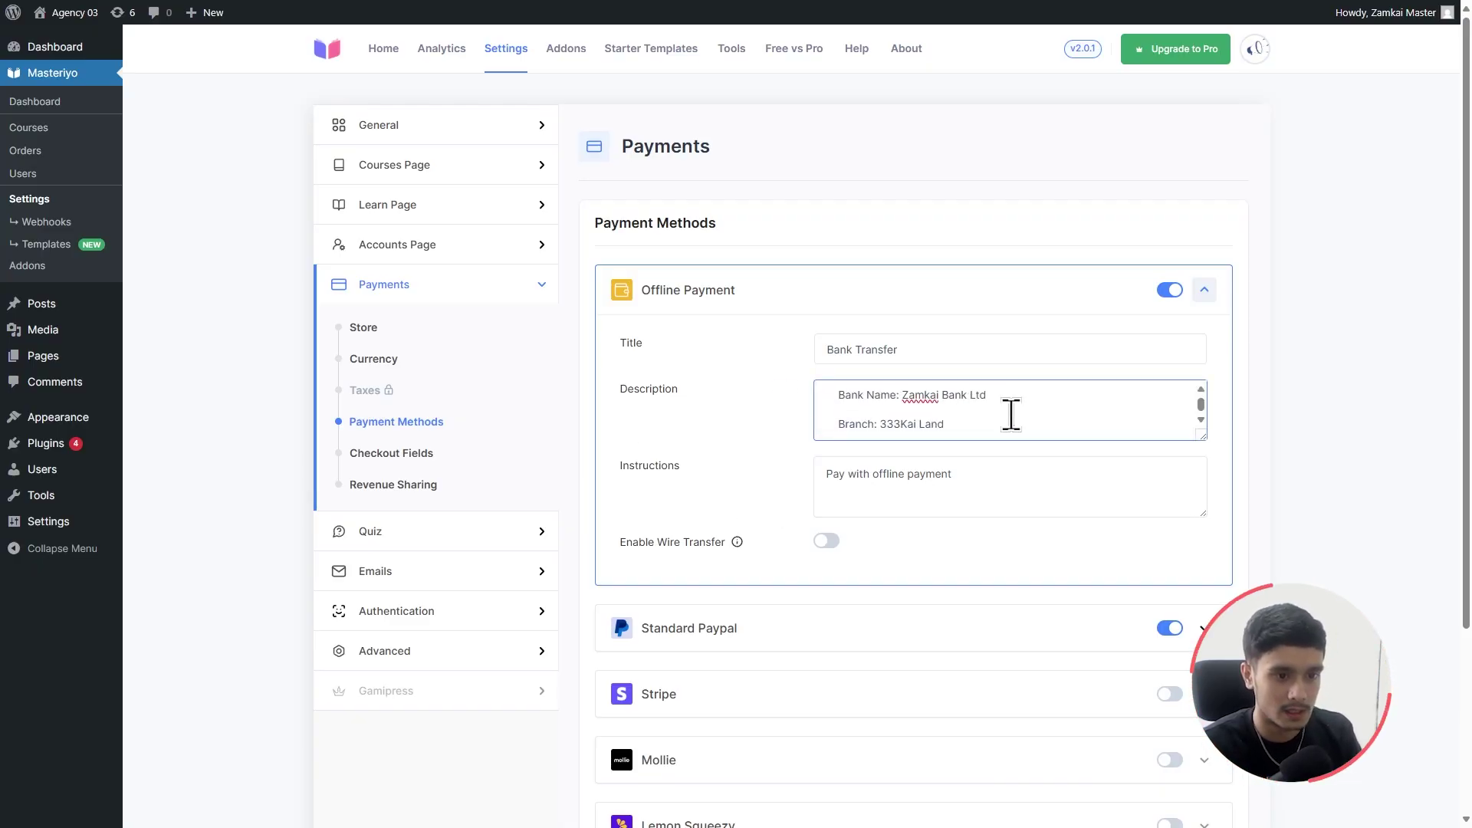
{"action": "left_click_drag", "start_coordinate": [1198, 439], "coordinate": [1193, 489]}
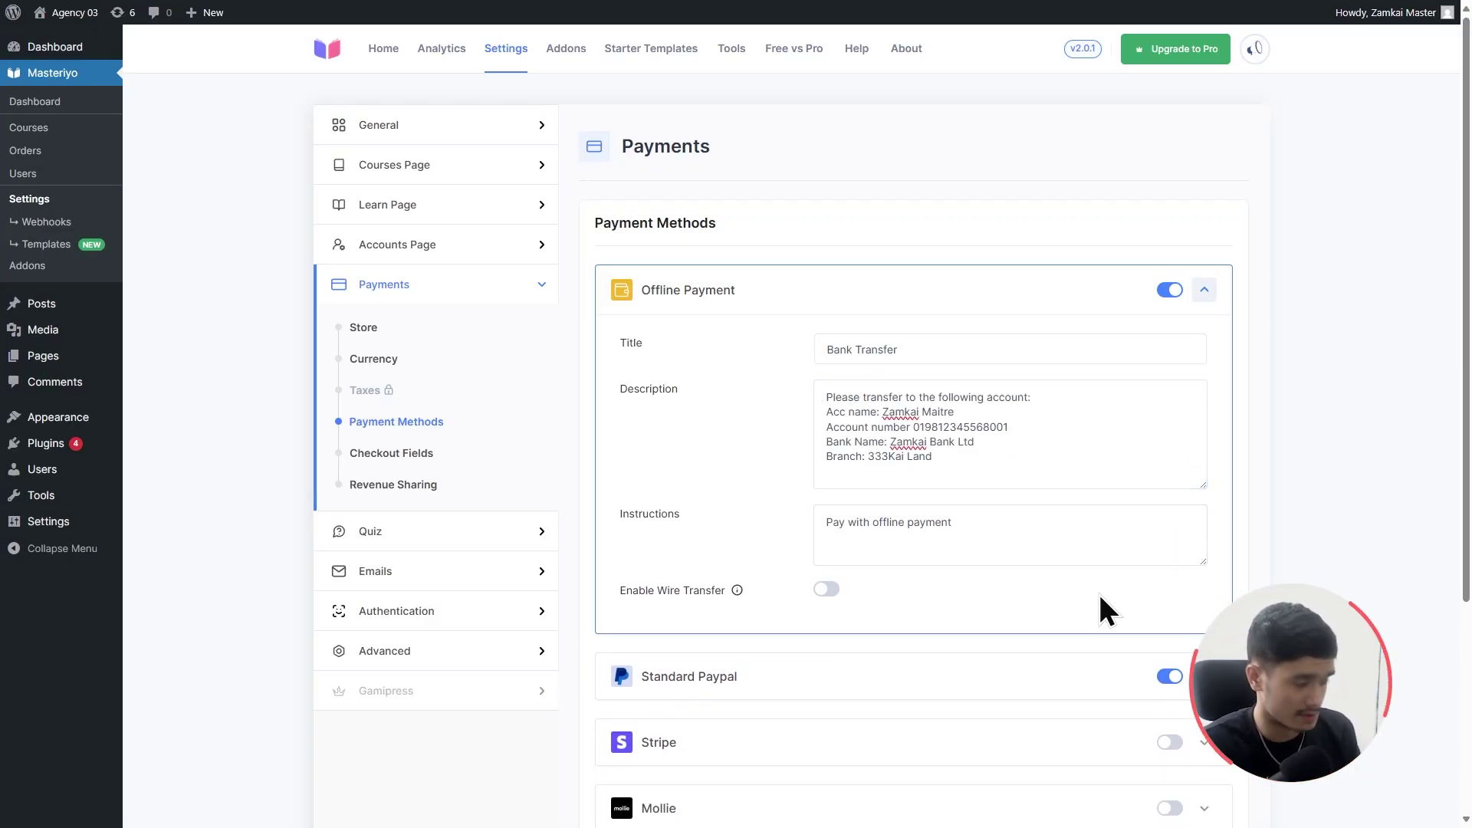
Replace the Instructions text with the payment review message.
{"action": "left_click", "coordinate": [992, 532]}
{"action": "key", "text": "ctrl+a"}
{"action": "type", "text": "Your order will be completed as soon as our representatives will review the payment."}
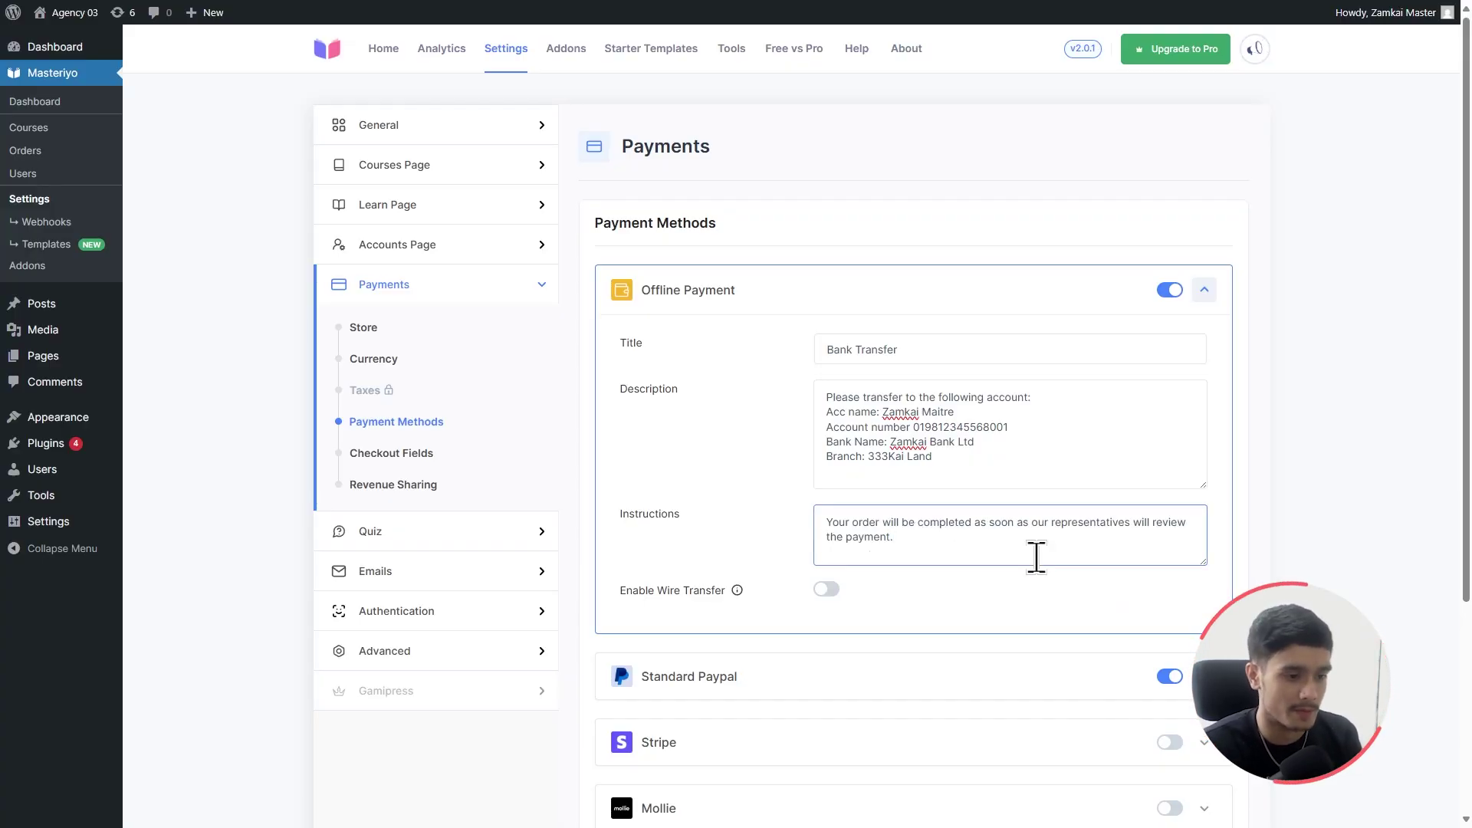
Switch Enable Wire Transfer on to view its fields, then turn it off again.
{"action": "scroll", "coordinate": [1036, 556], "scroll_direction": "down", "scroll_amount": 2}
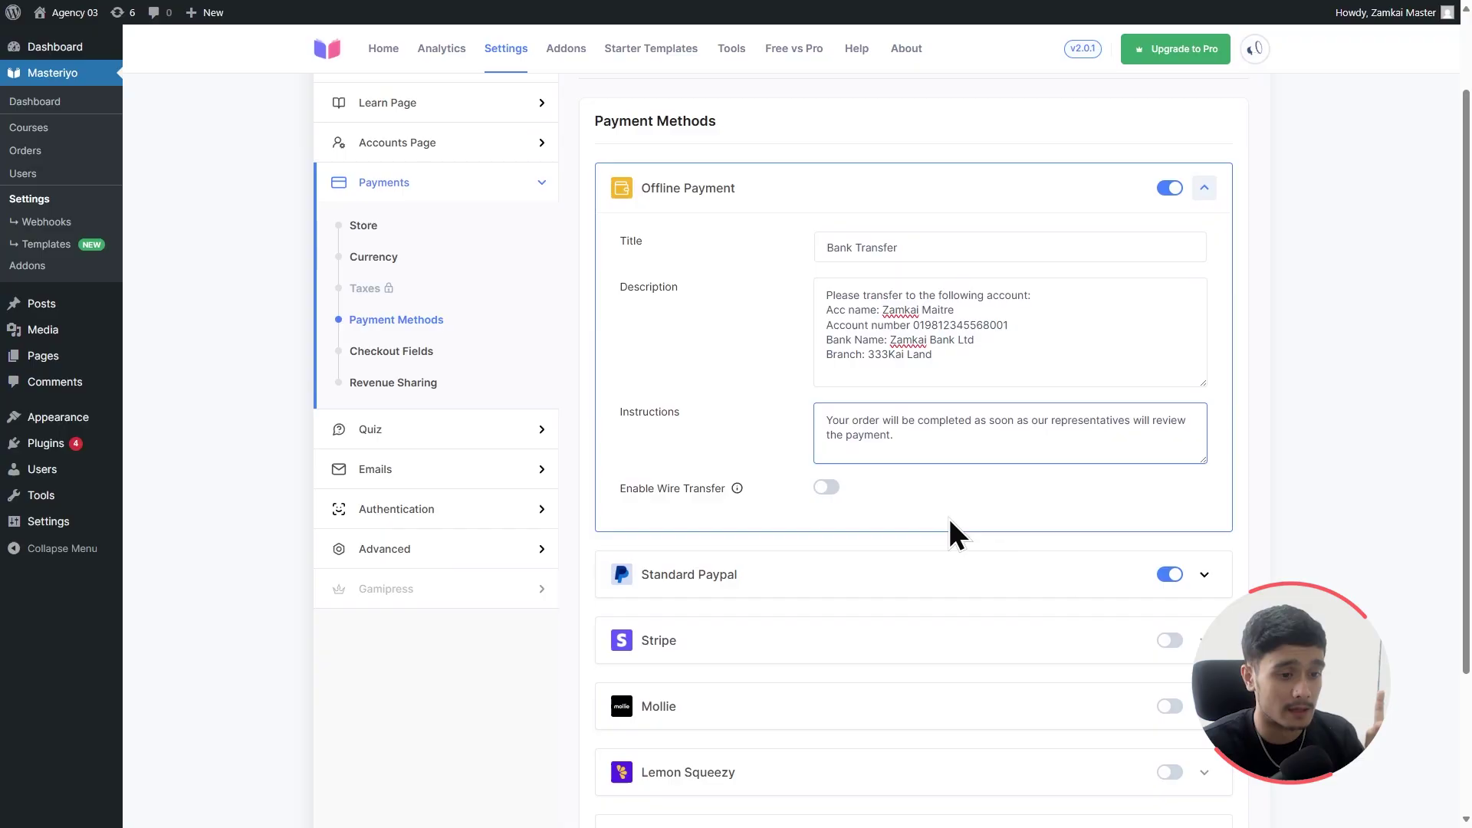
{"action": "left_click", "coordinate": [827, 487]}
{"action": "scroll", "coordinate": [785, 457], "scroll_direction": "down", "scroll_amount": 2}
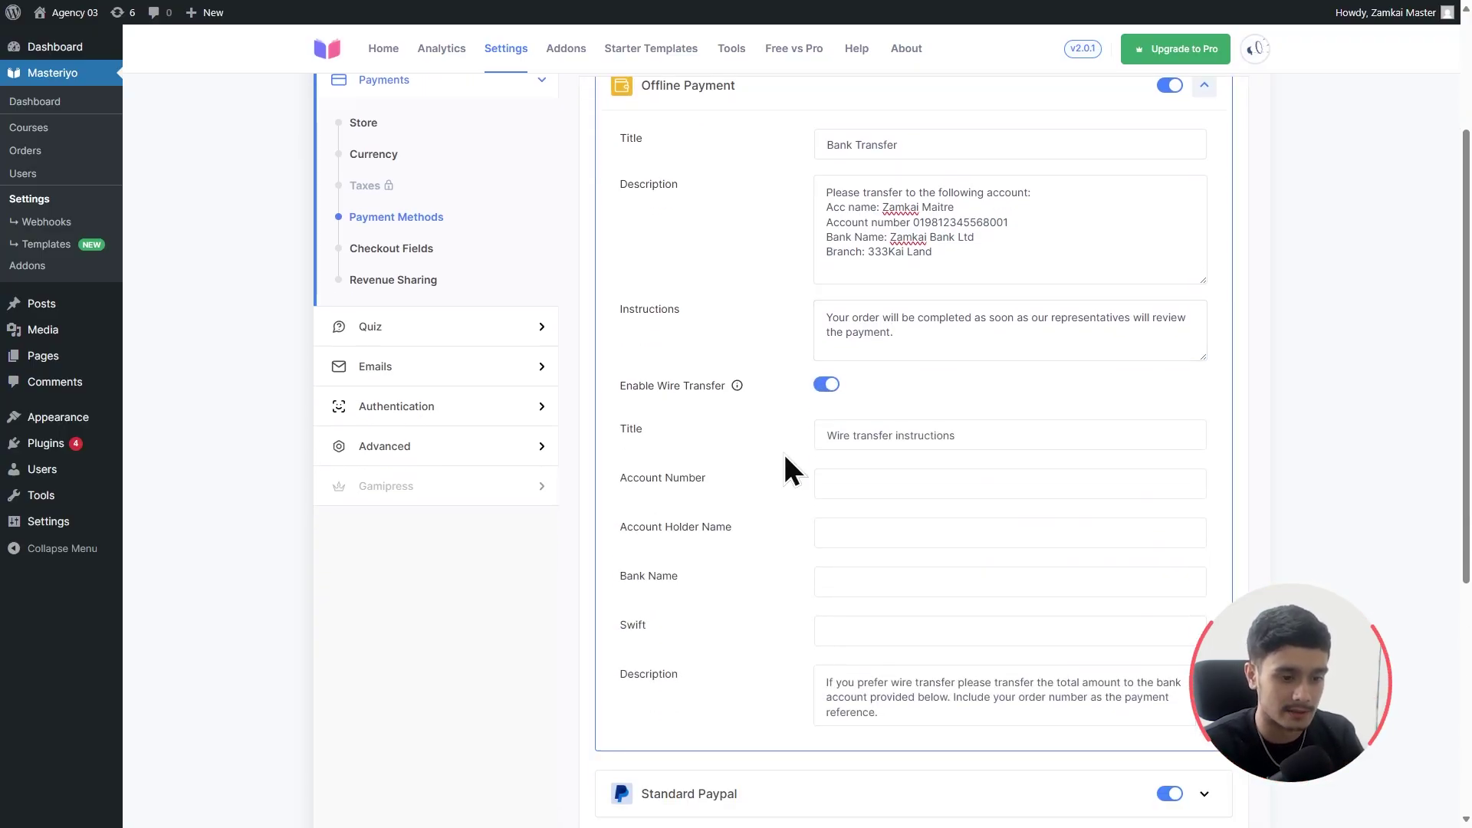
{"action": "left_click", "coordinate": [823, 386]}
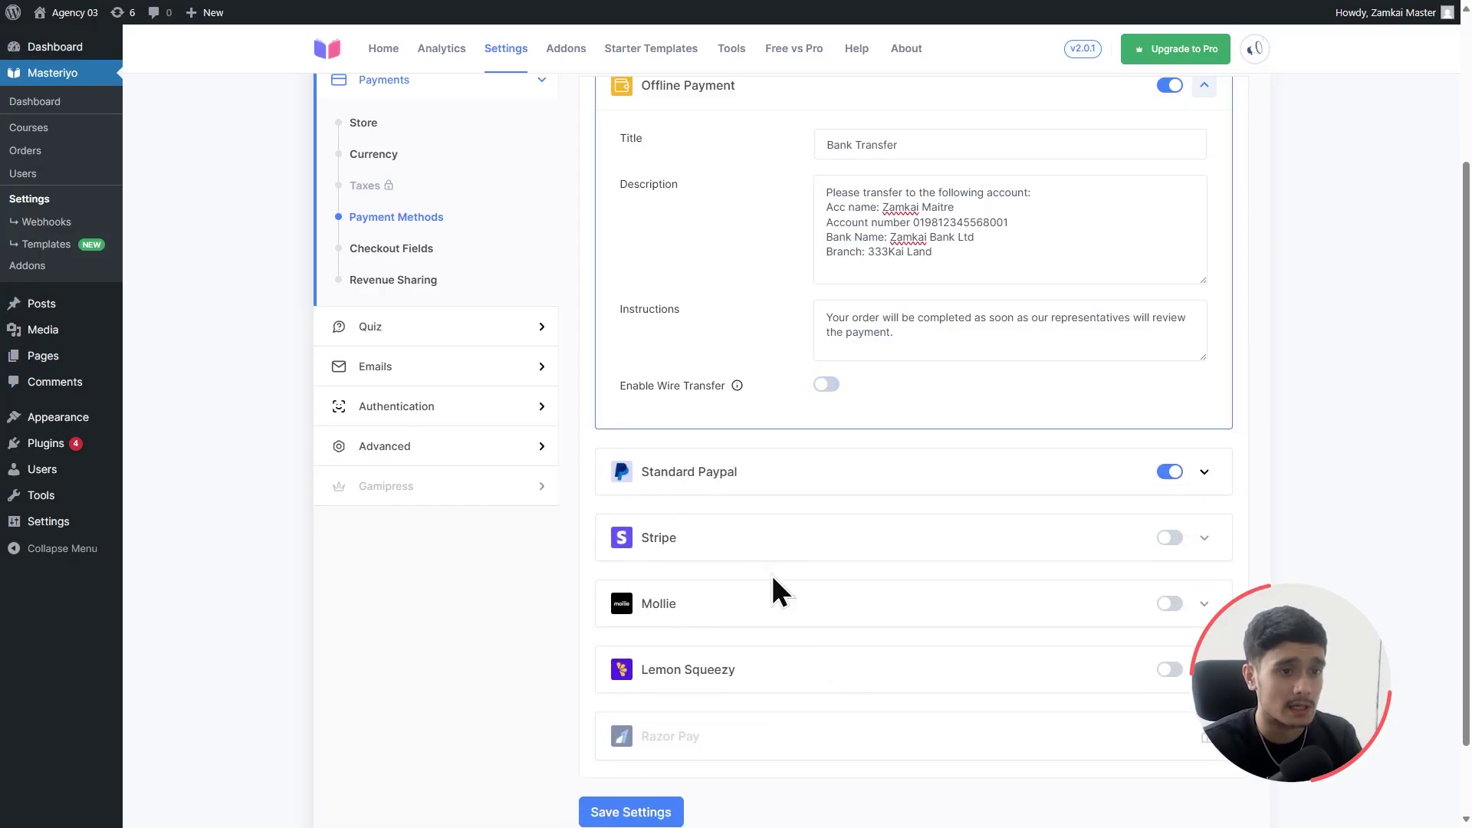
{"action": "scroll", "coordinate": [773, 580], "scroll_direction": "up", "scroll_amount": 2}
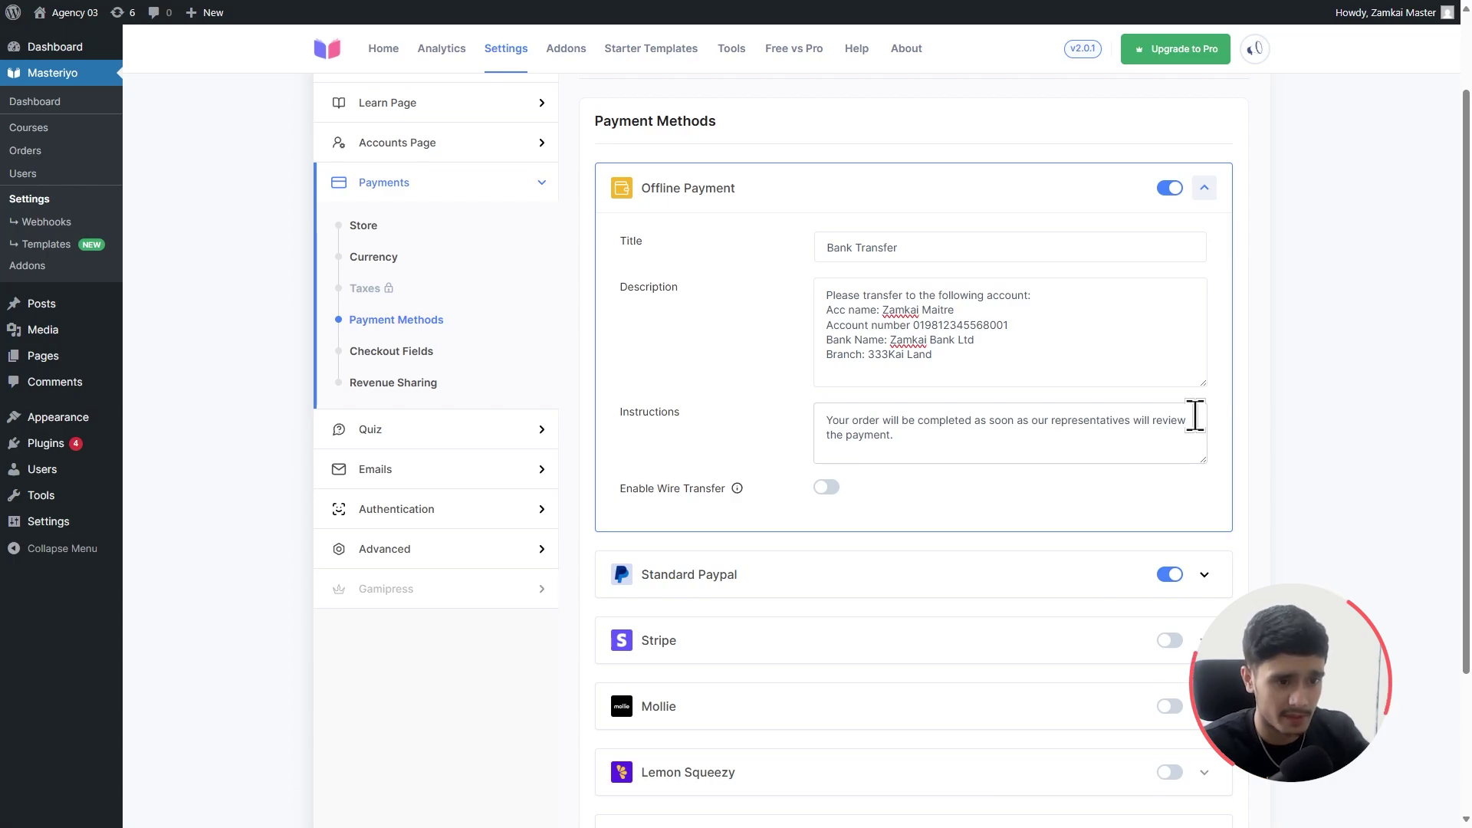
Enable the Upload Attachment field in the Checkout Fields settings.
{"action": "left_click", "coordinate": [362, 352]}
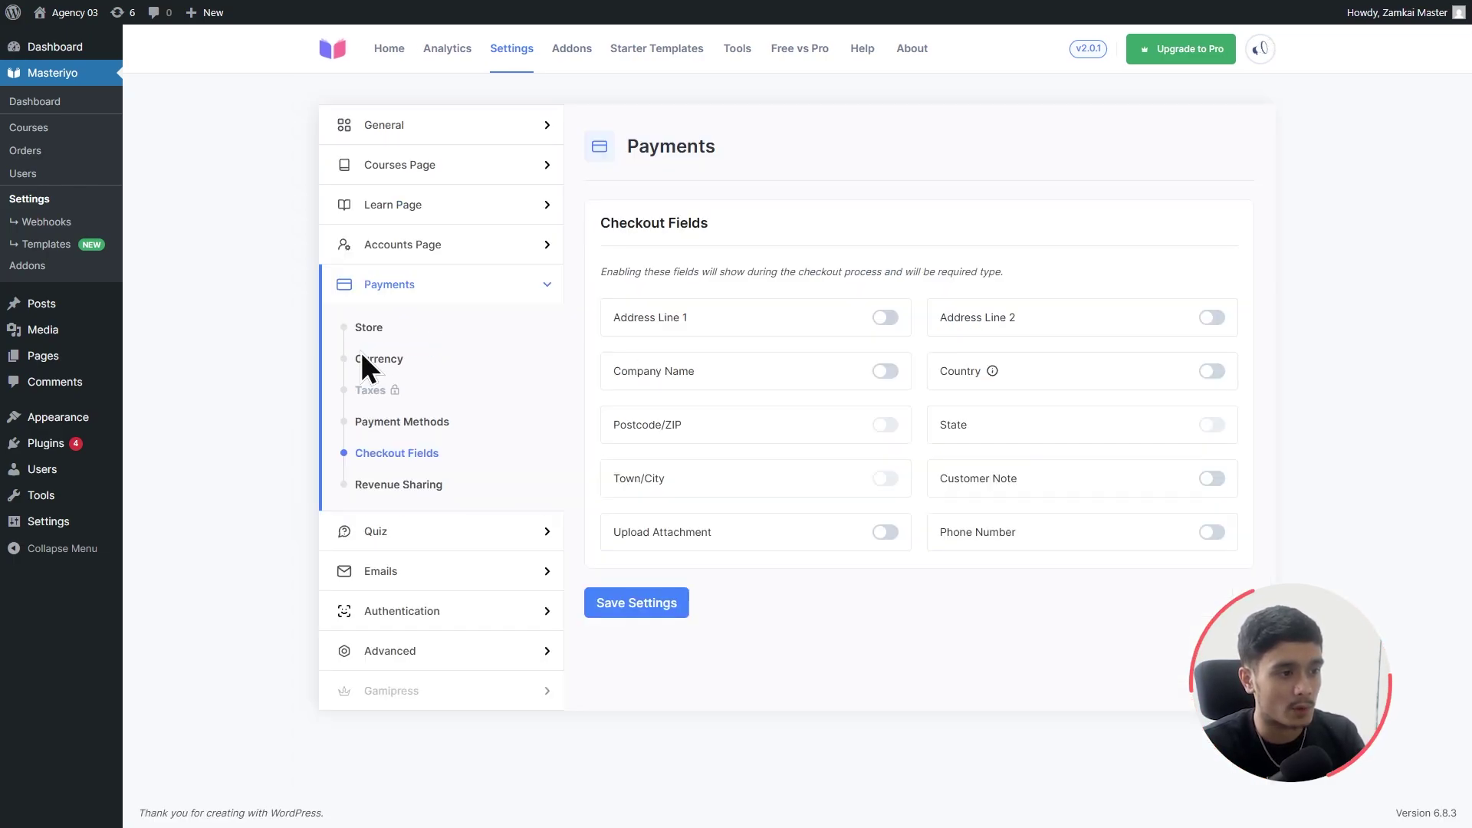
{"action": "left_click", "coordinate": [882, 529]}
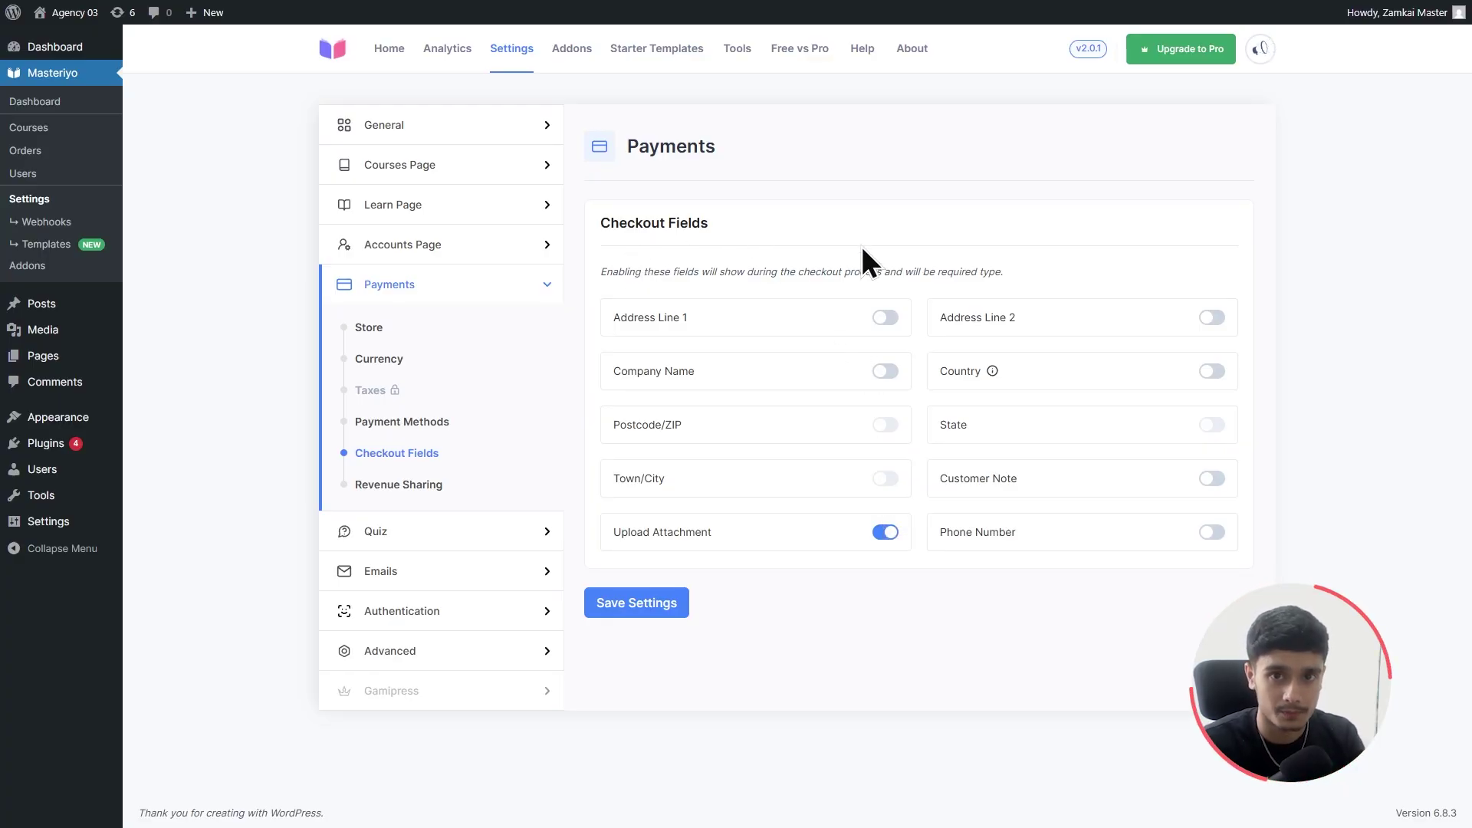
{"action": "left_click", "coordinate": [414, 423]}
Add an 'Upload the payment invoice in the form' line to the Bank Transfer description and save settings.
{"action": "left_click", "coordinate": [1210, 288]}
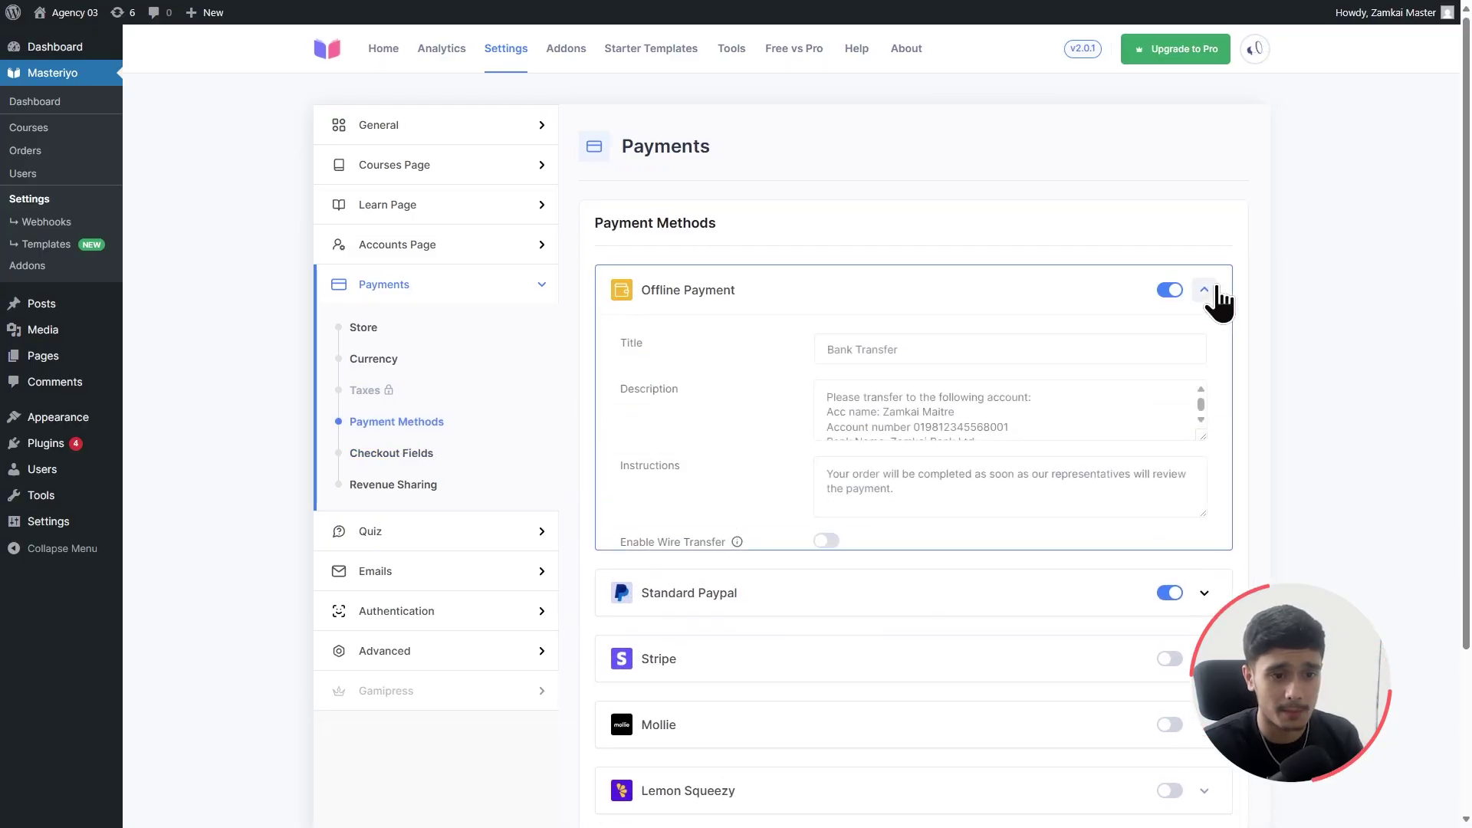
{"action": "left_click", "coordinate": [982, 490]}
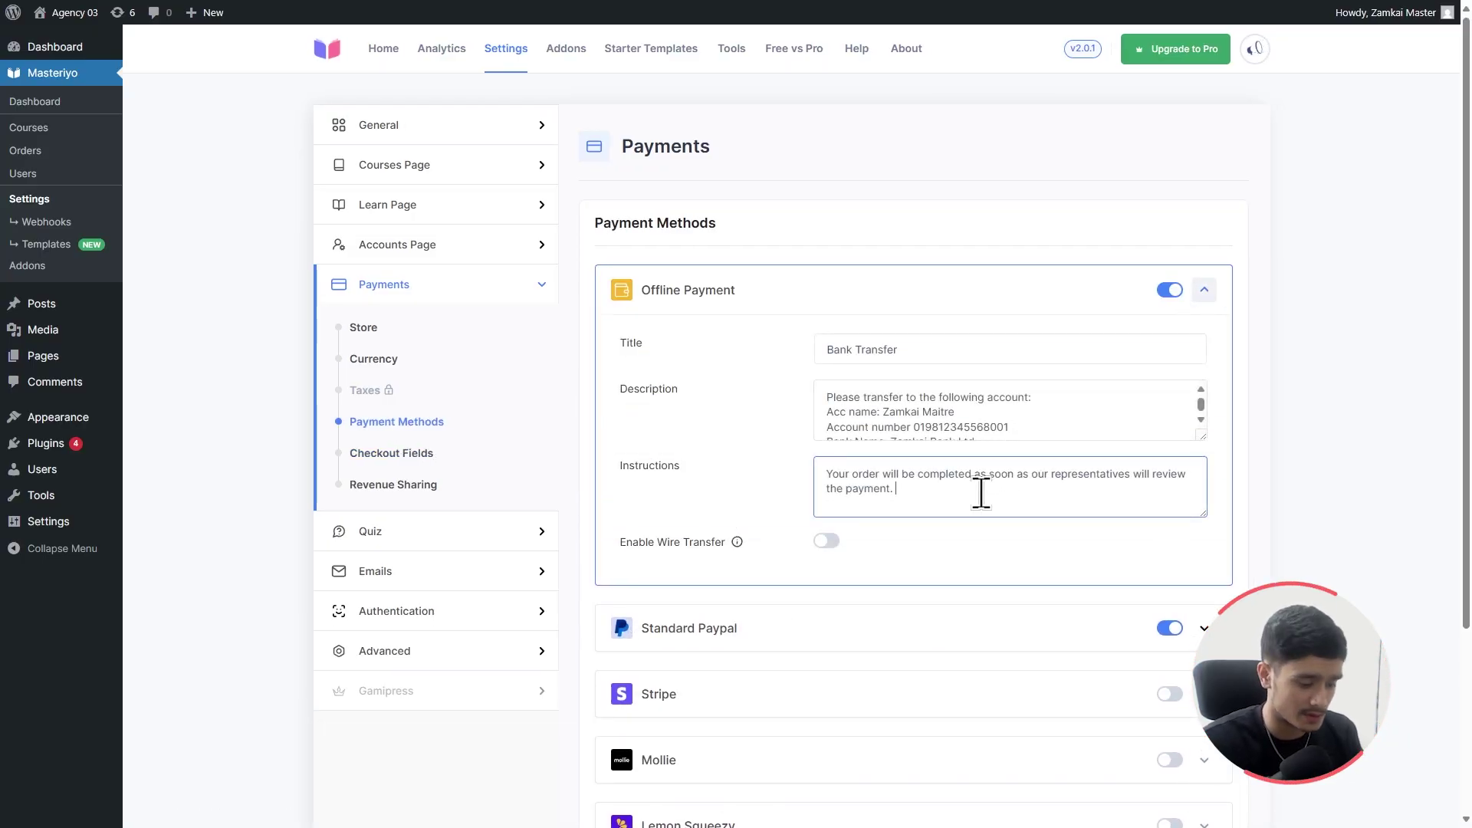
{"action": "scroll", "coordinate": [1045, 401], "scroll_direction": "down", "scroll_amount": 2}
{"action": "left_click", "coordinate": [986, 421]}
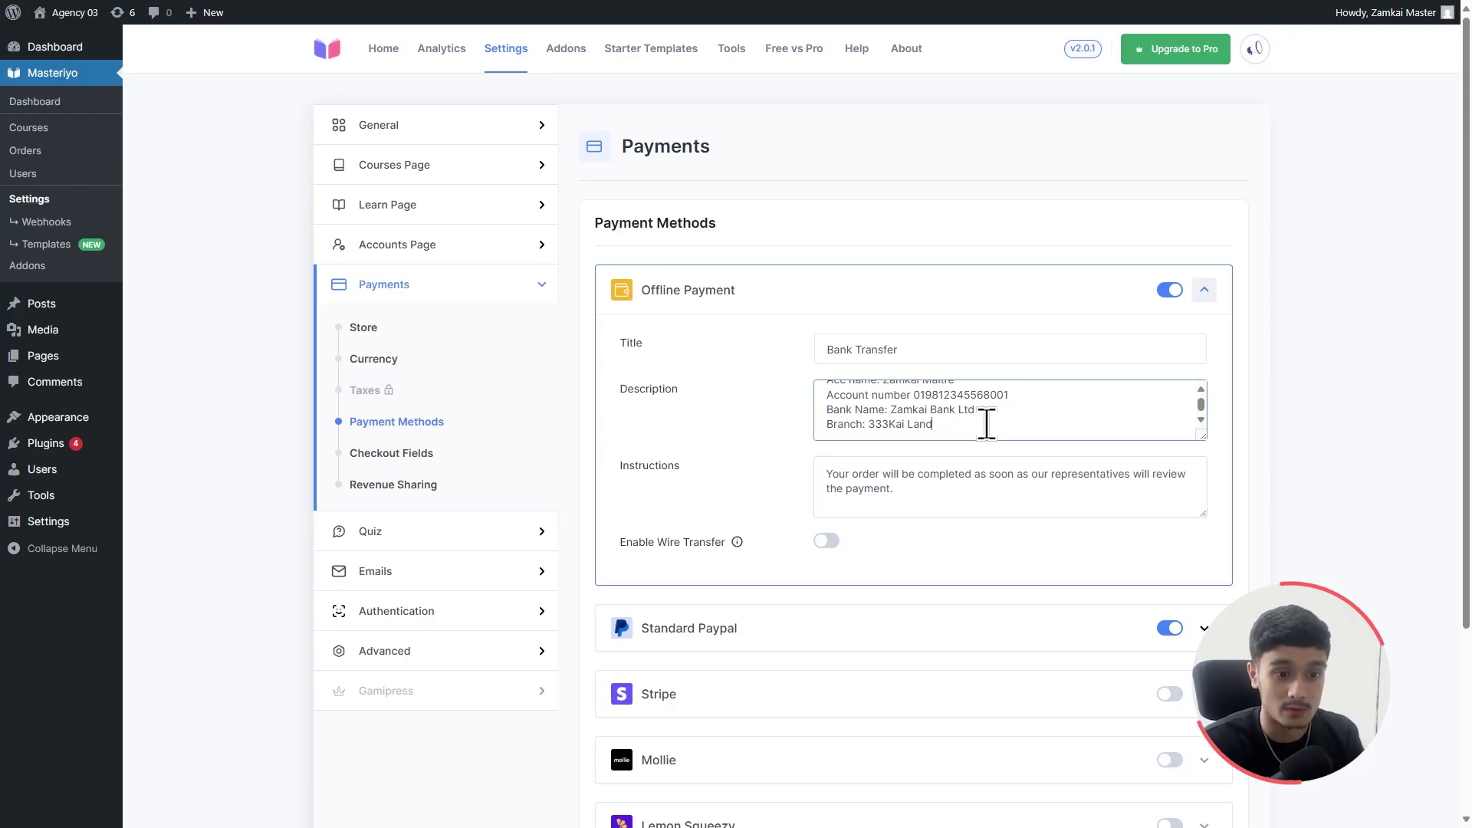
{"action": "key", "text": "Return"}
{"action": "key", "text": "Return"}
{"action": "type", "text": "Upload the QR in the form"}
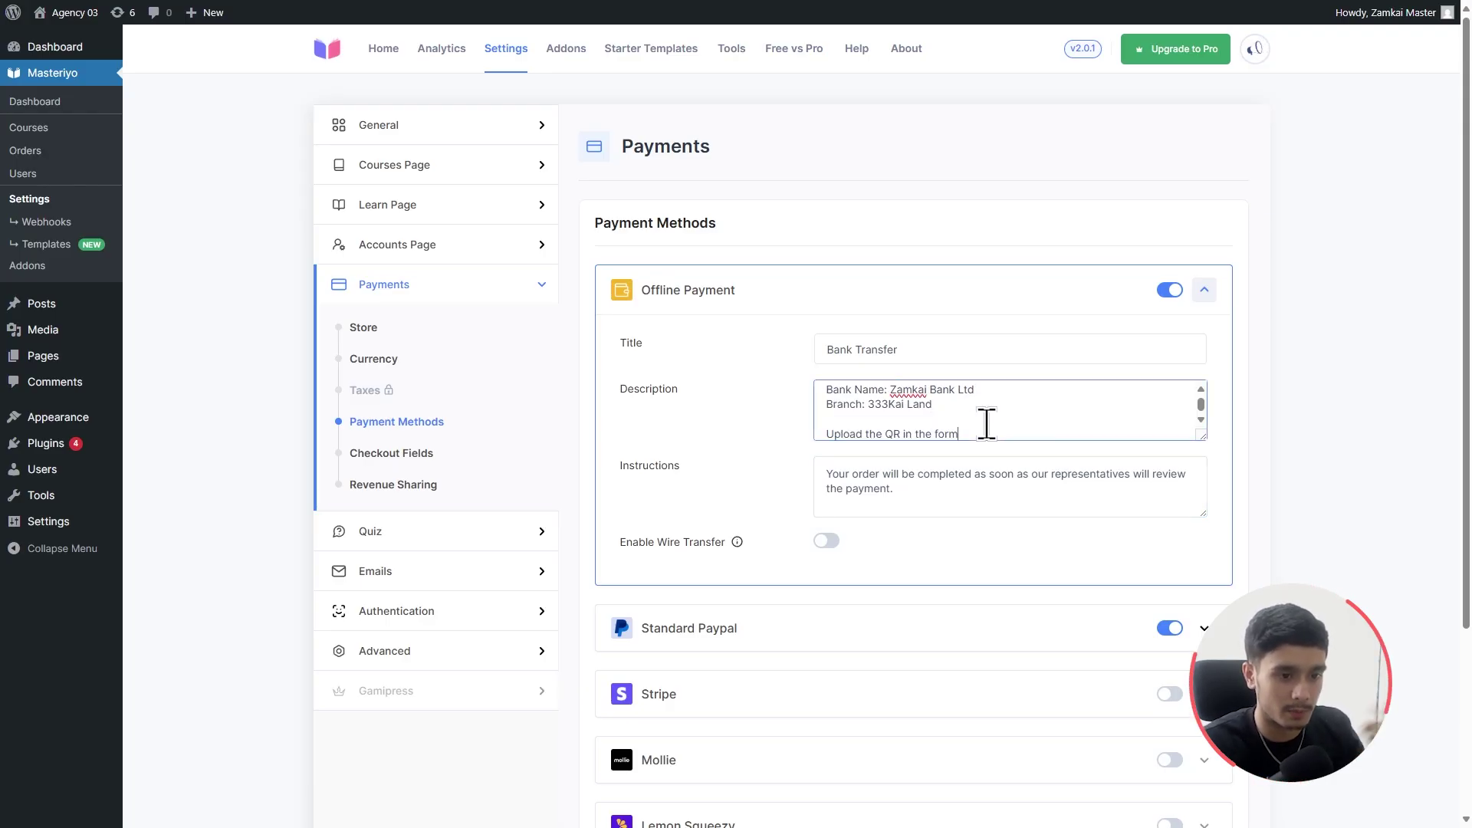
{"action": "double_click", "coordinate": [889, 434]}
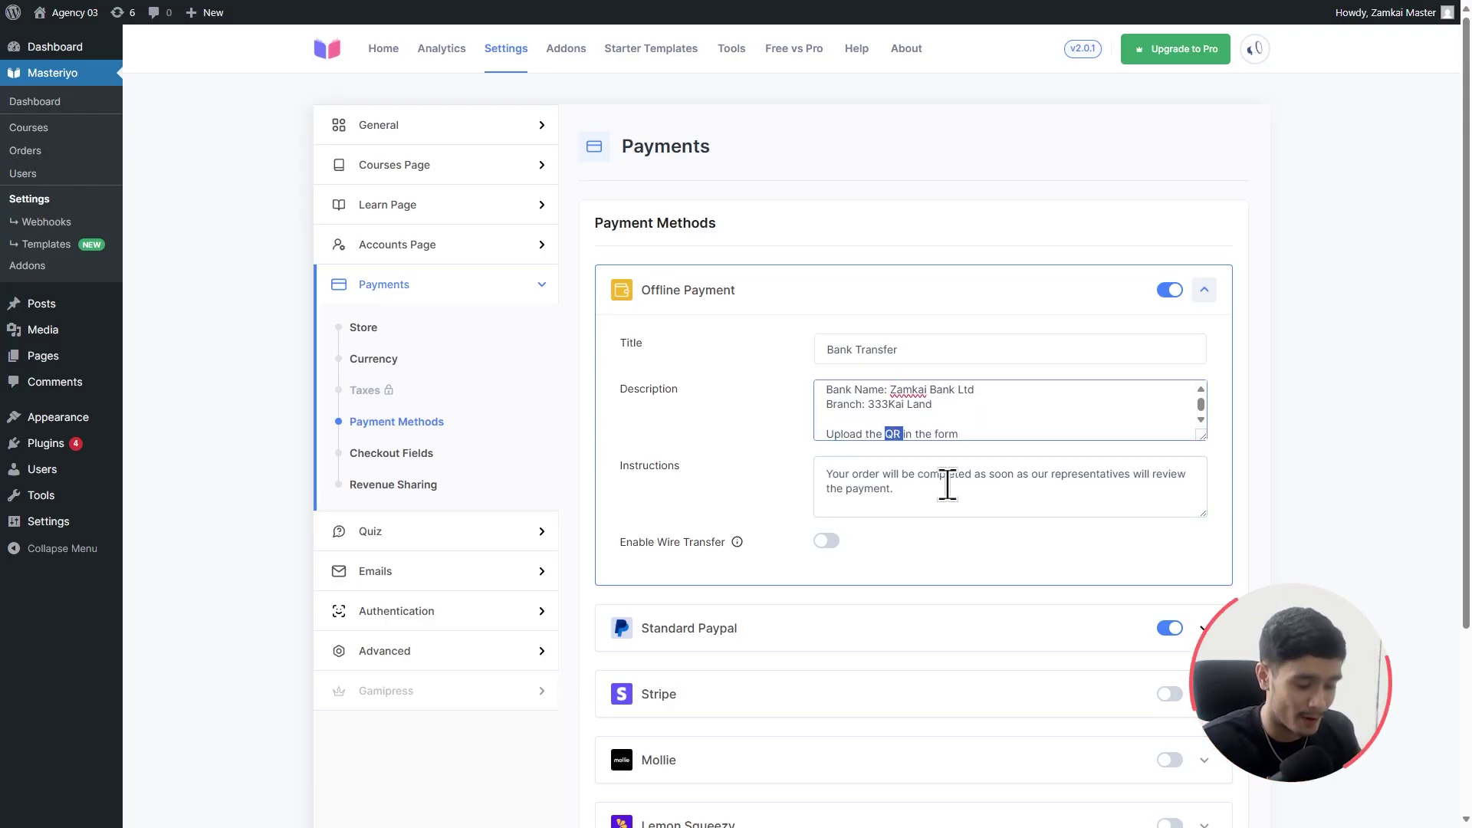
{"action": "type", "text": "payment inv"}
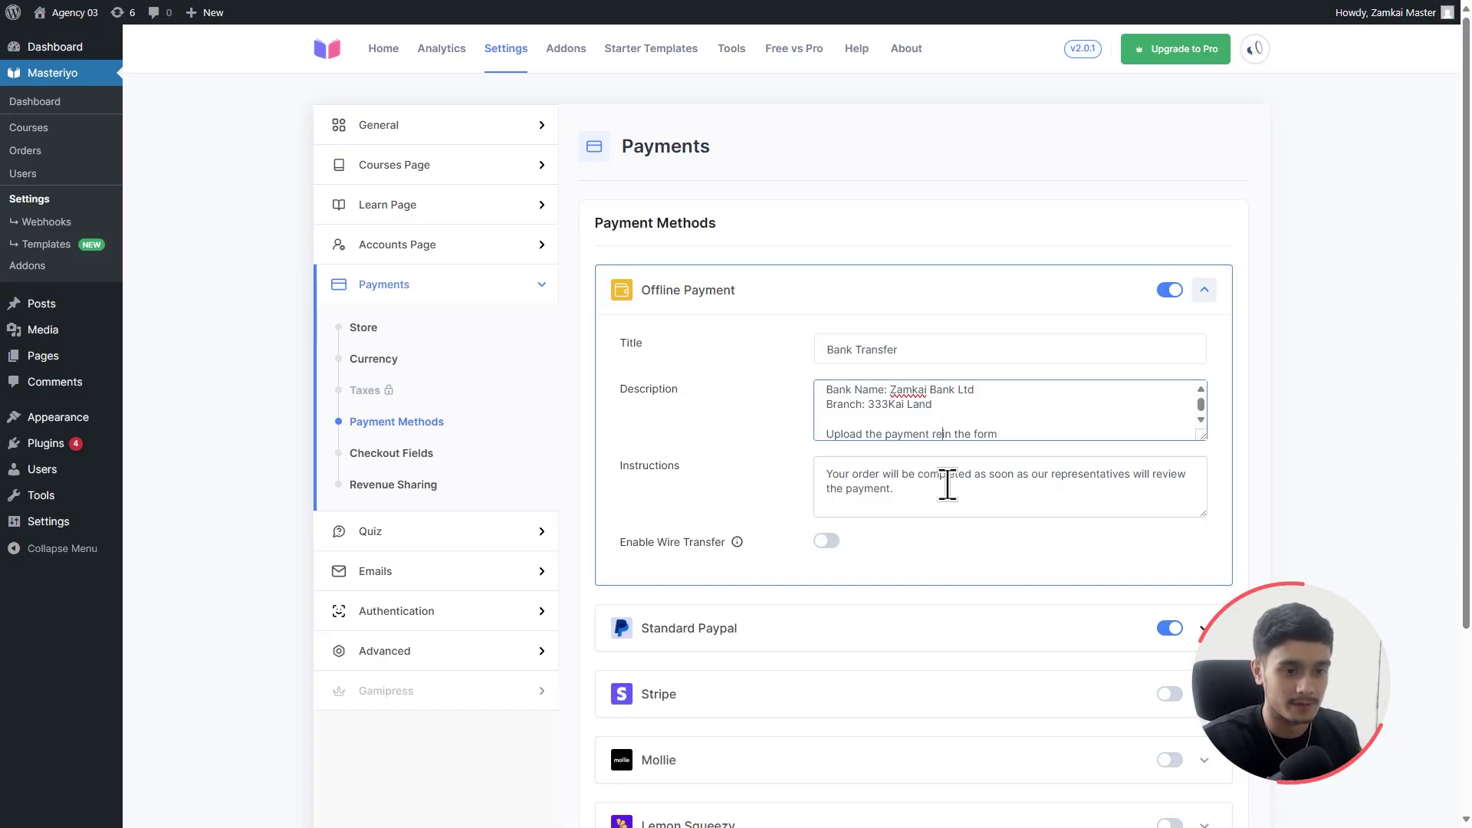
{"action": "type", "text": "oice"}
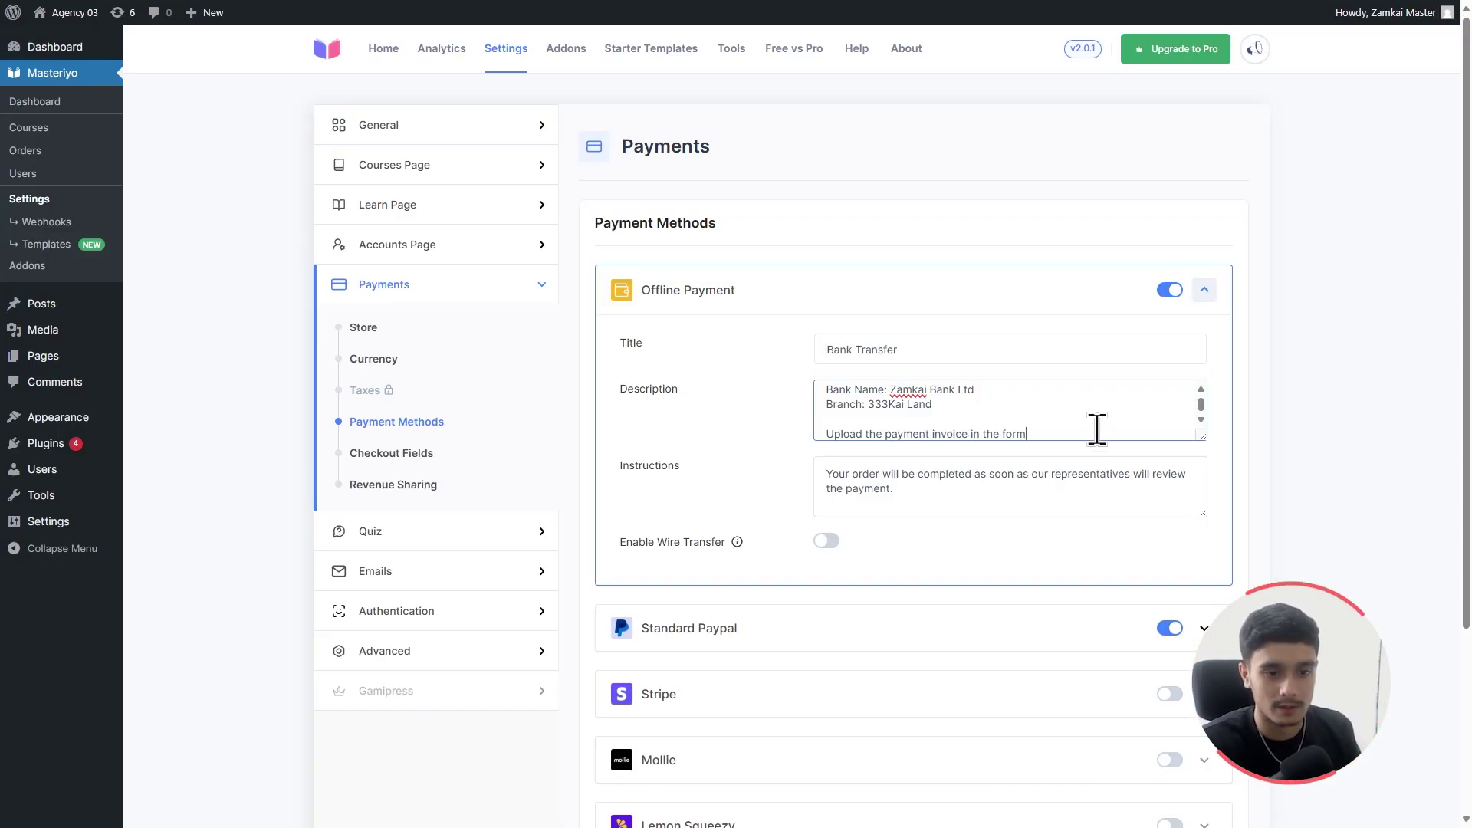
{"action": "scroll", "coordinate": [920, 576], "scroll_direction": "down", "scroll_amount": 3}
{"action": "left_click", "coordinate": [645, 728]}
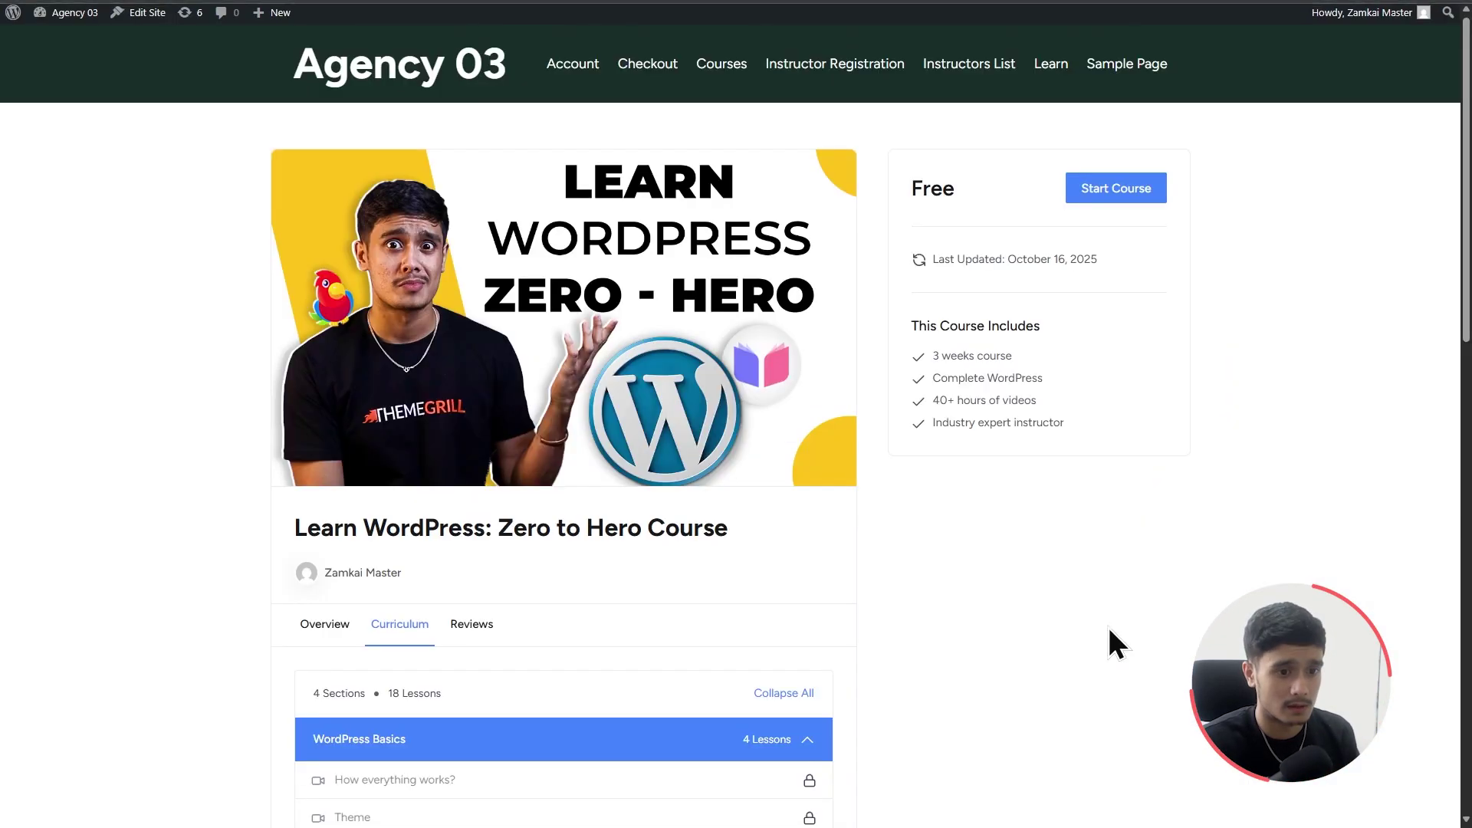
Load the course page URL in a maximised InPrivate Edge window.
{"action": "key", "text": "ctrl+shift+n"}
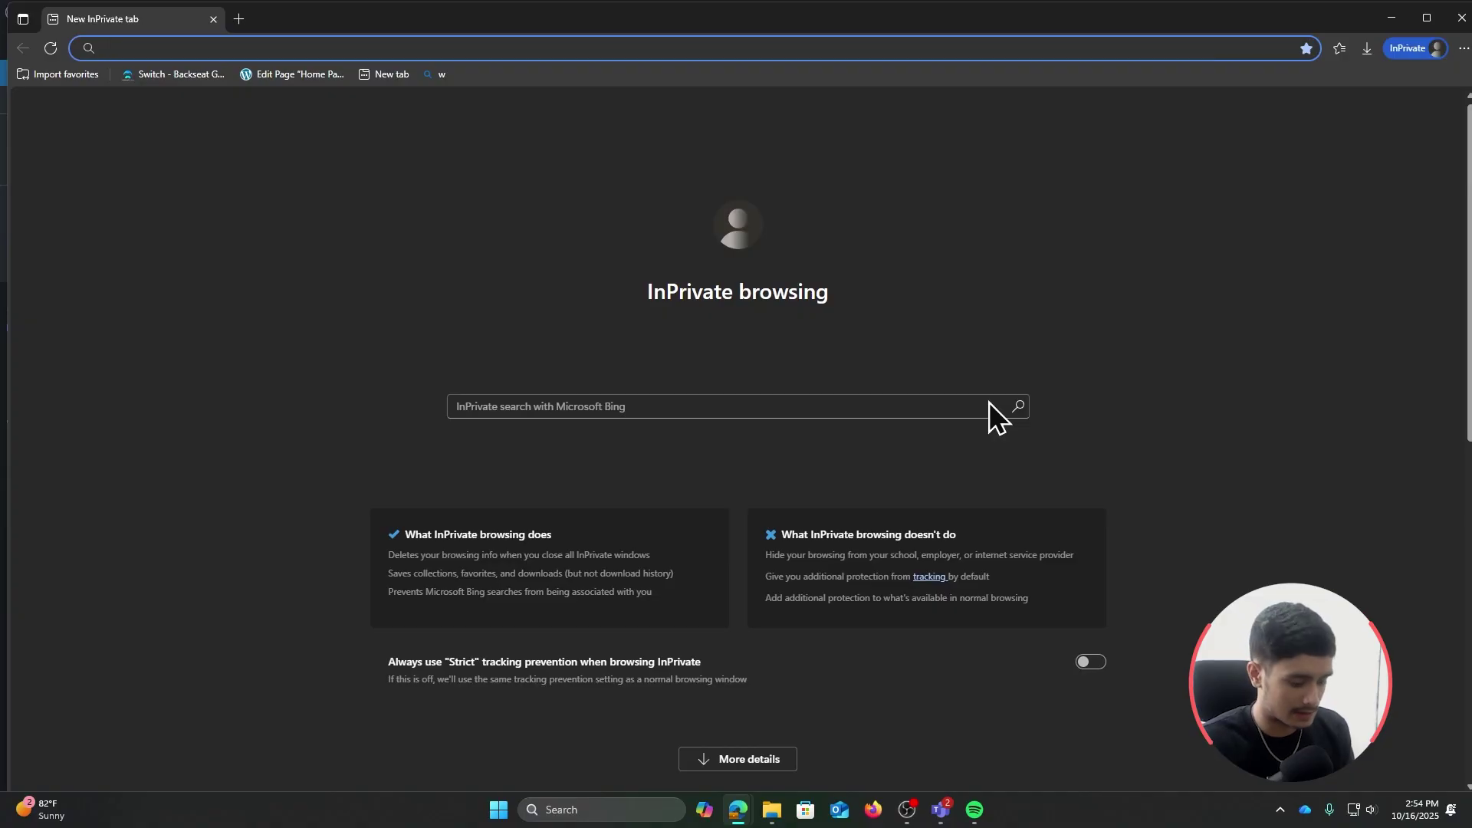
{"action": "type", "text": "https://sid.wp1.host/index.php/course/learn-wordpress-zero-to-hero-course/"}
{"action": "key", "text": "Return"}
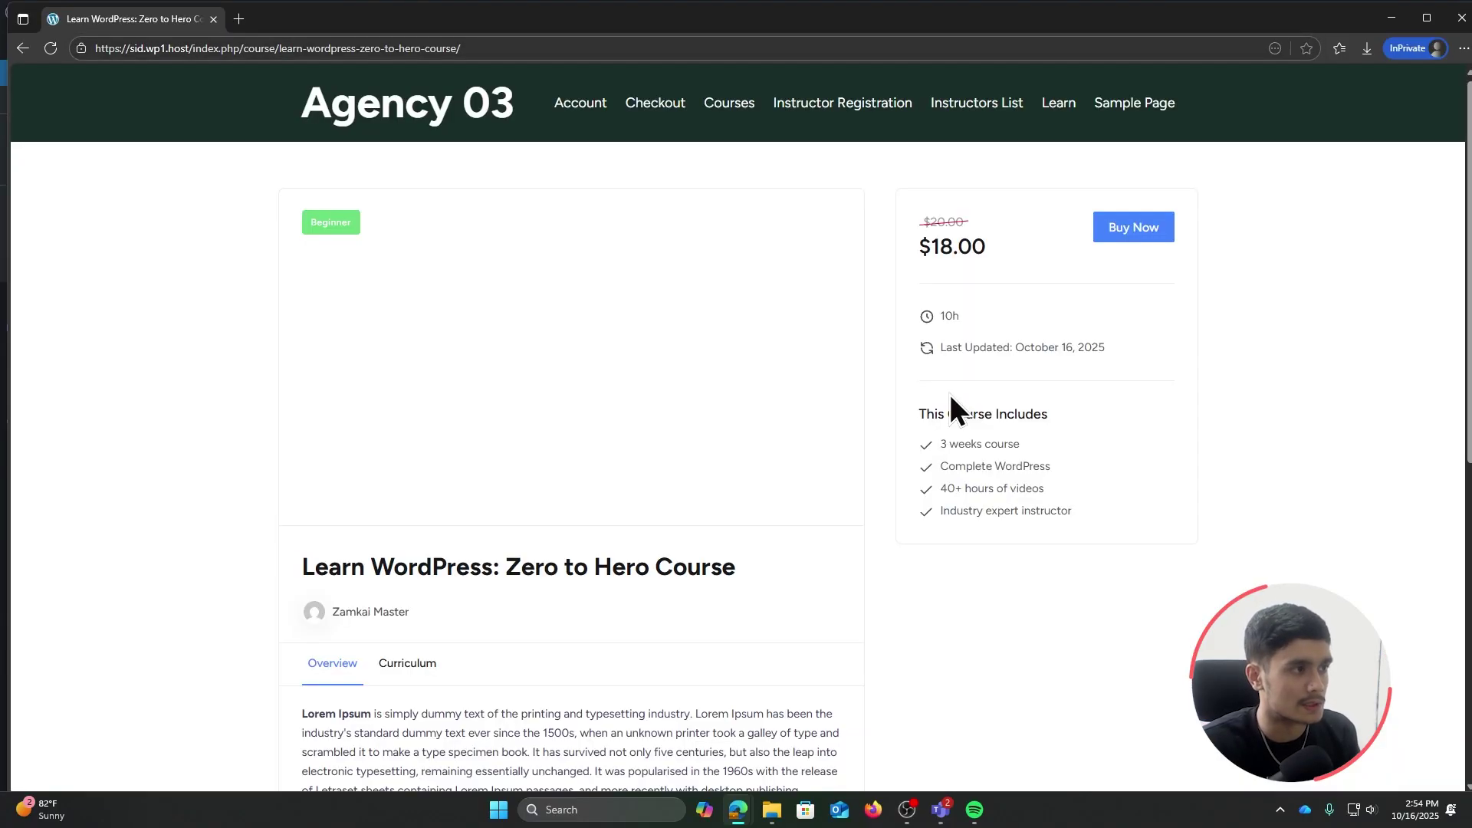
{"action": "double_click", "coordinate": [589, 21]}
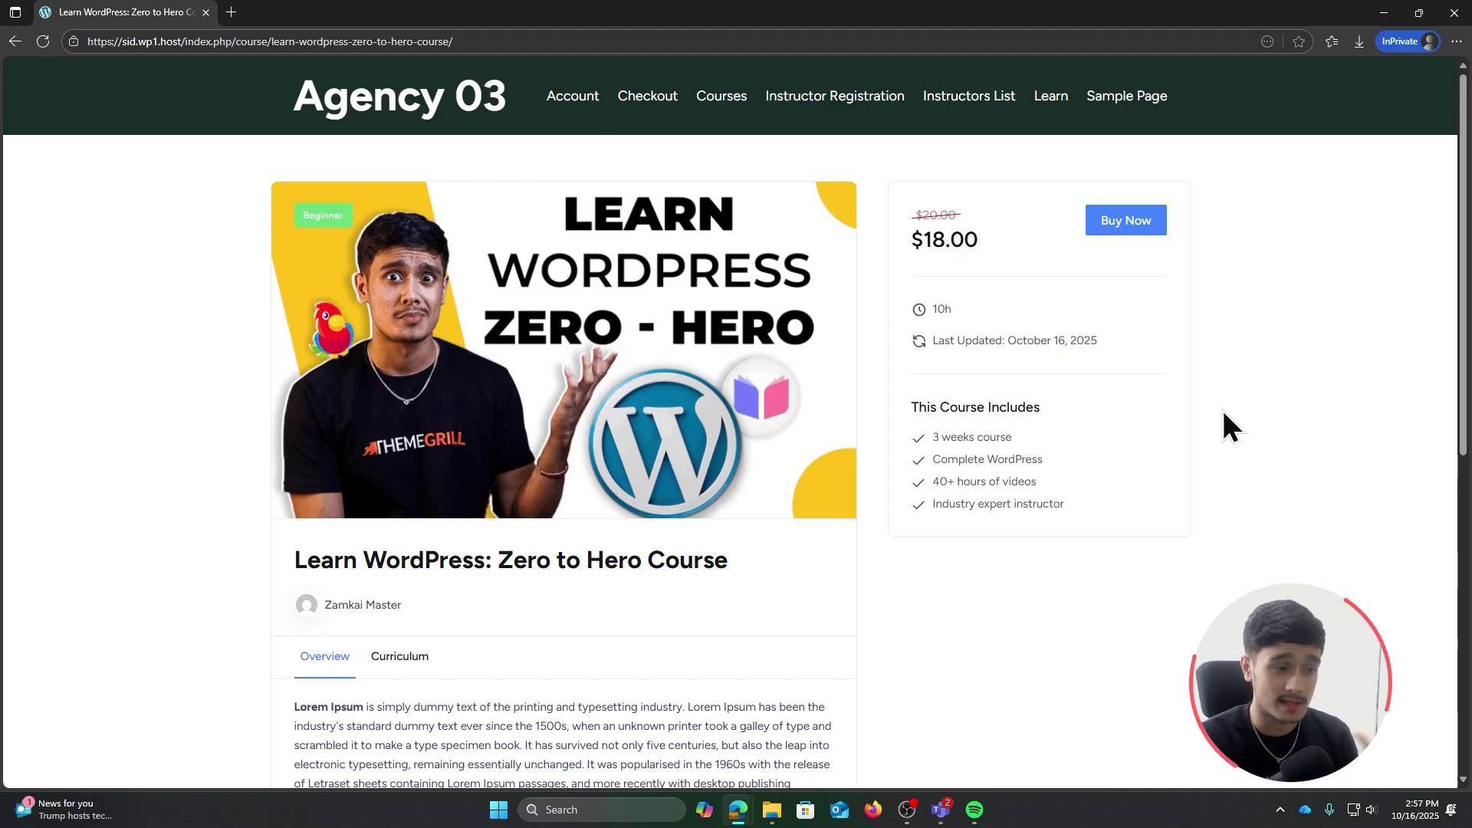
{"action": "scroll", "coordinate": [1223, 414], "scroll_direction": "down", "scroll_amount": 4}
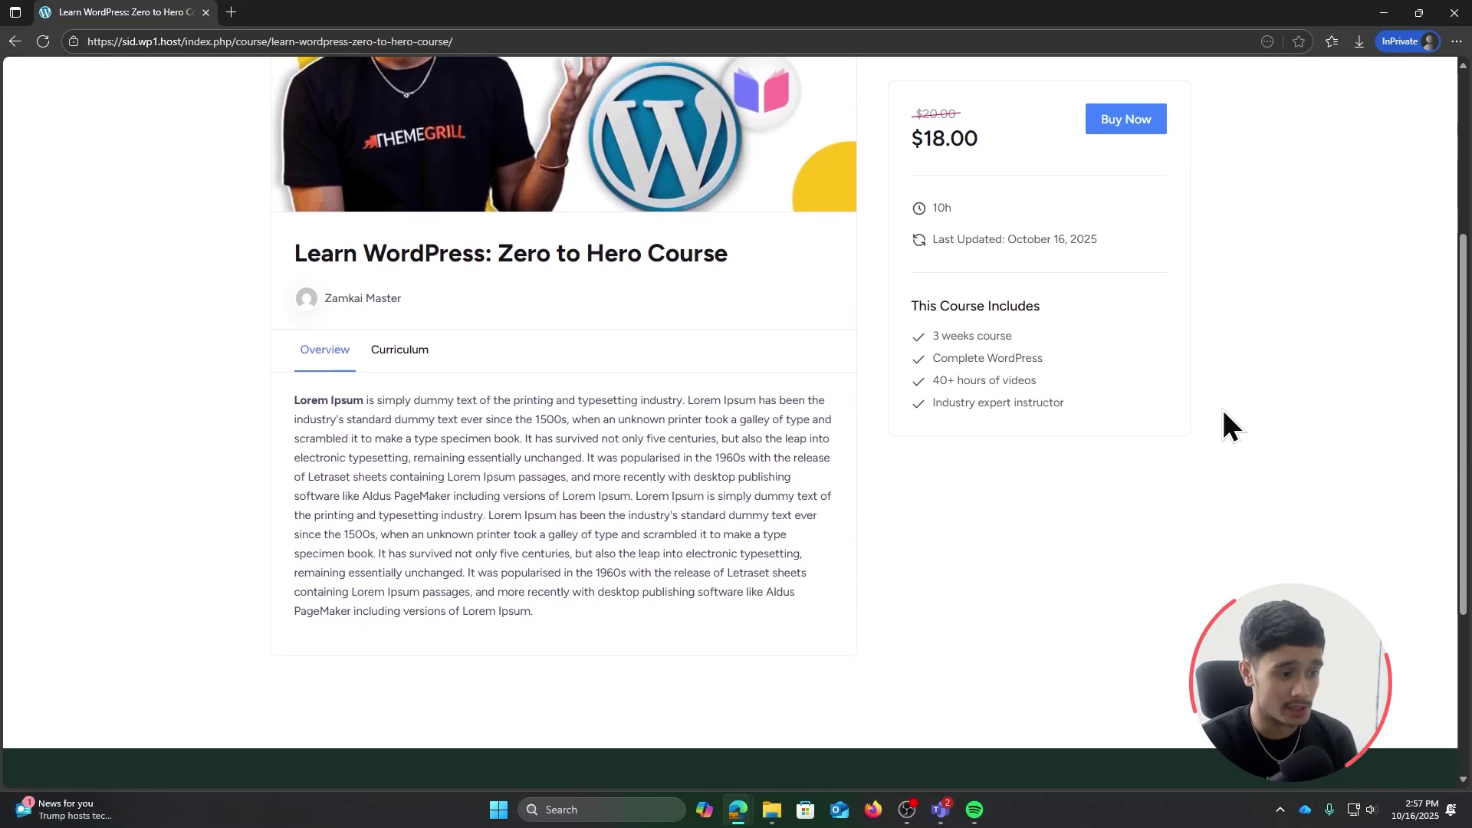
{"action": "scroll", "coordinate": [1223, 418], "scroll_direction": "up", "scroll_amount": 4}
From Courses, open Learn WordPress: Zero to Hero Course and choose Buy Now.
{"action": "left_click", "coordinate": [711, 108]}
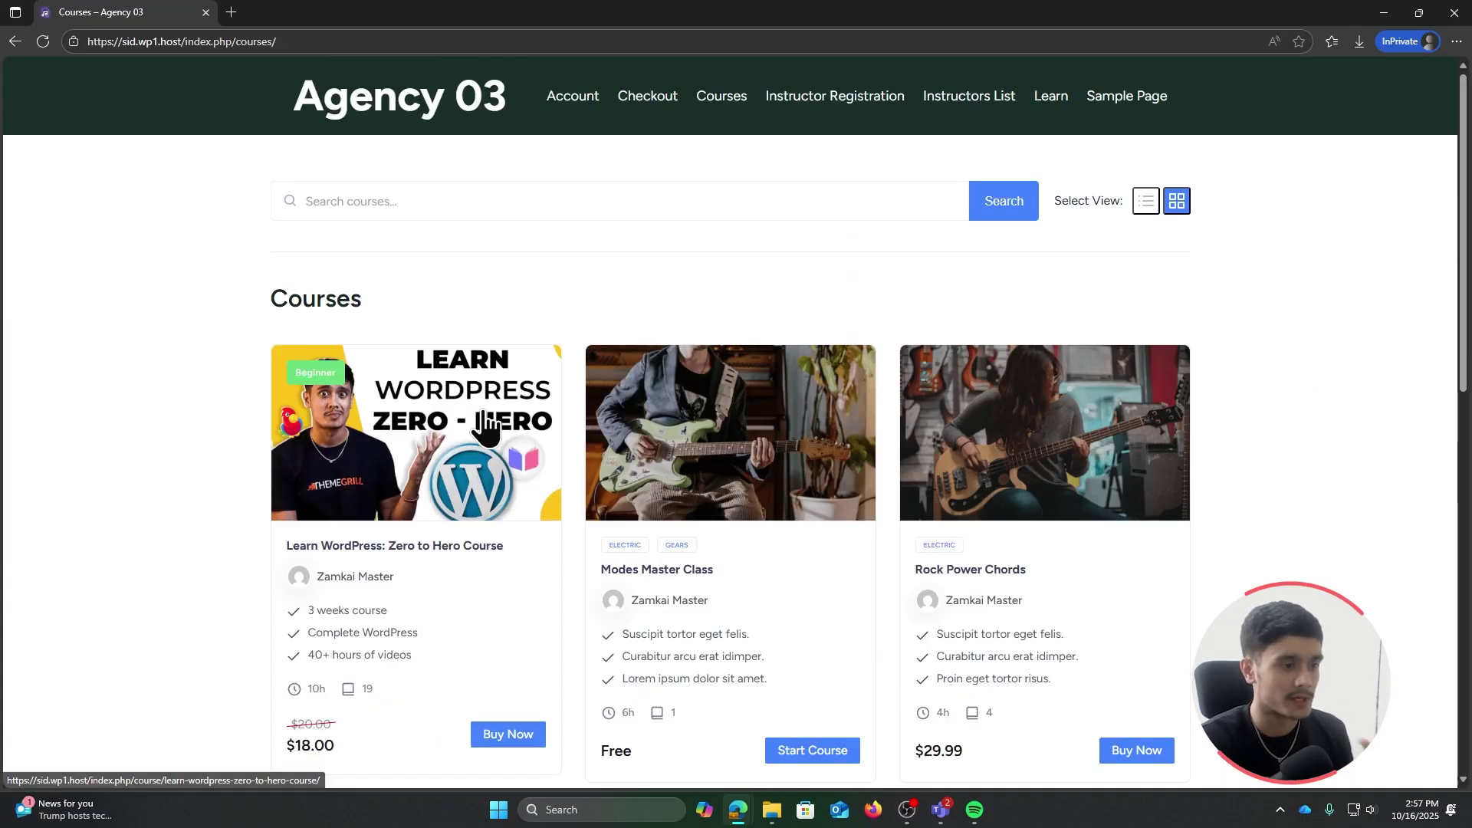
{"action": "scroll", "coordinate": [472, 418], "scroll_direction": "down", "scroll_amount": 1}
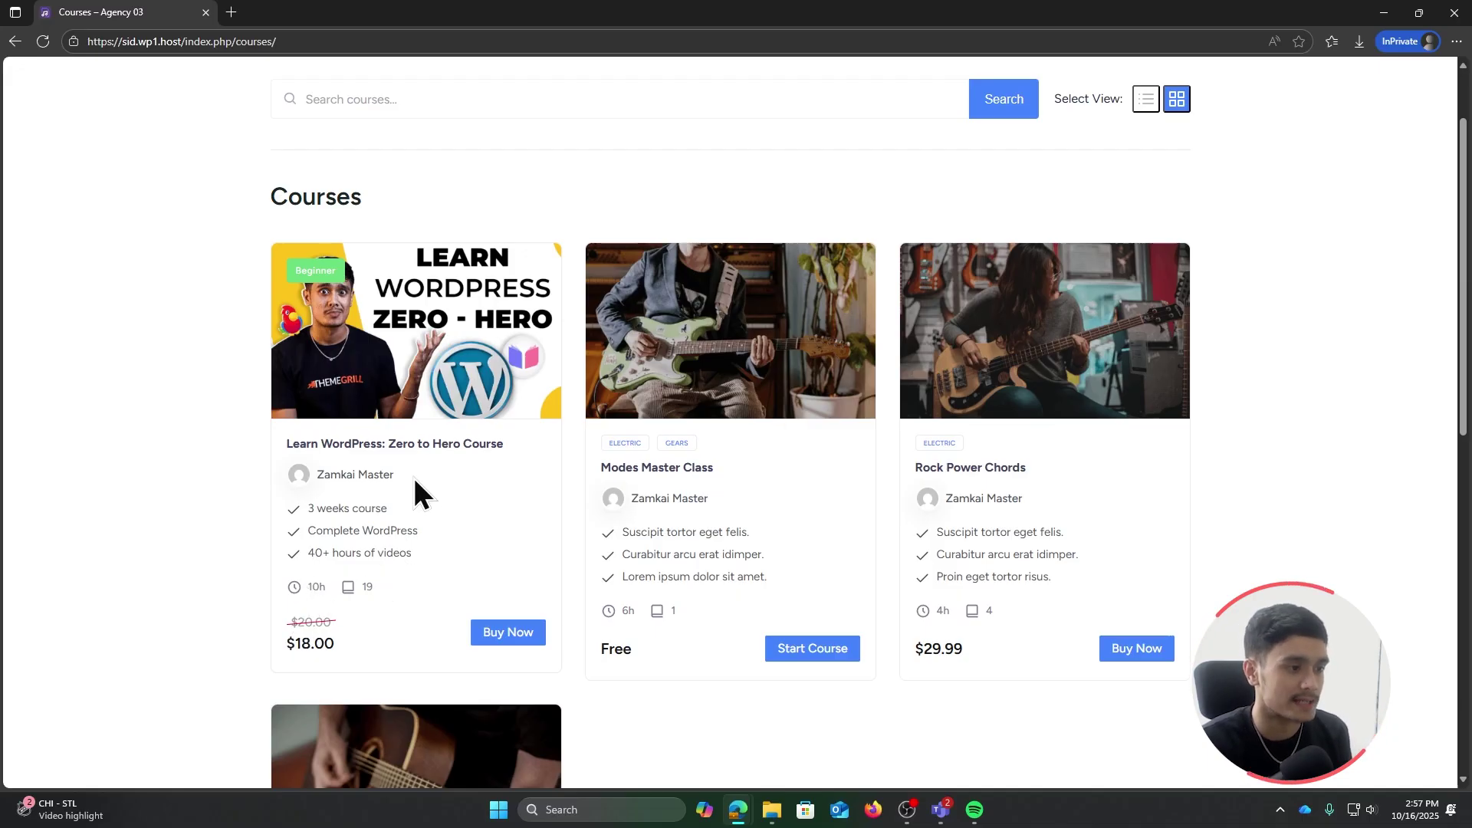
{"action": "left_click", "coordinate": [387, 475]}
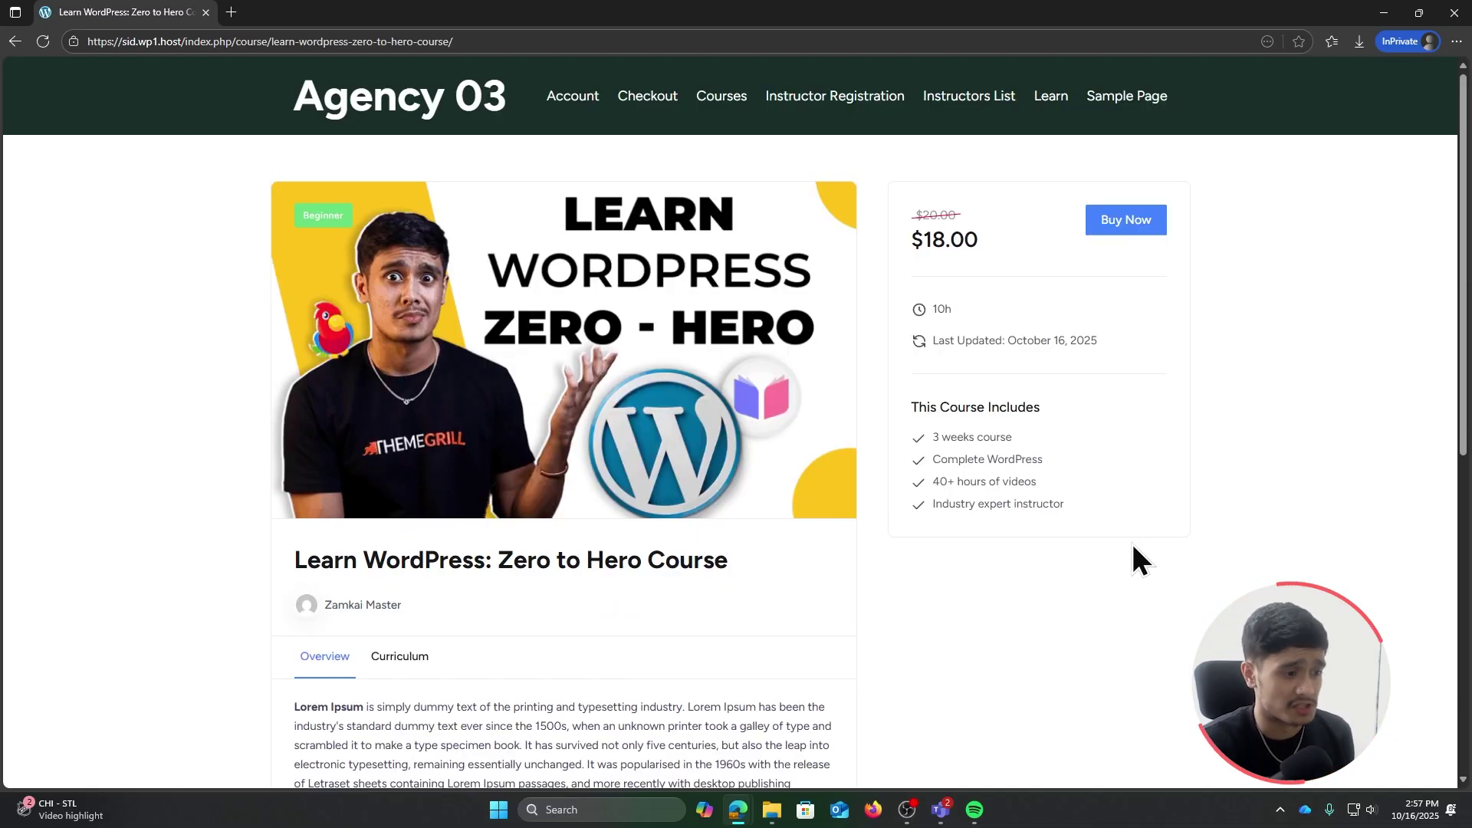
{"action": "left_click", "coordinate": [1124, 221]}
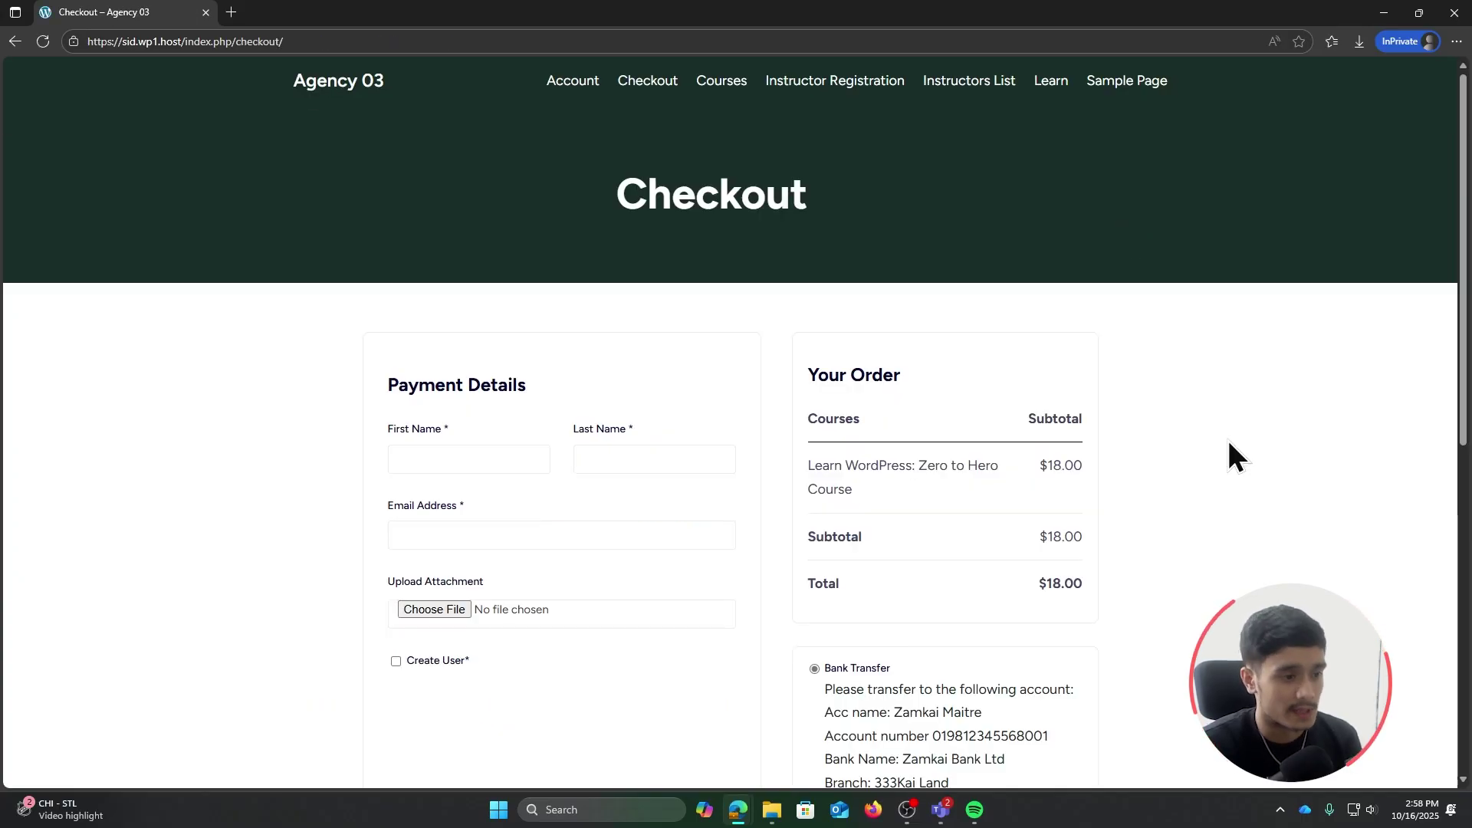
Fill in the buyer's first name, last name and e-mail address on the checkout form.
{"action": "left_click", "coordinate": [486, 460]}
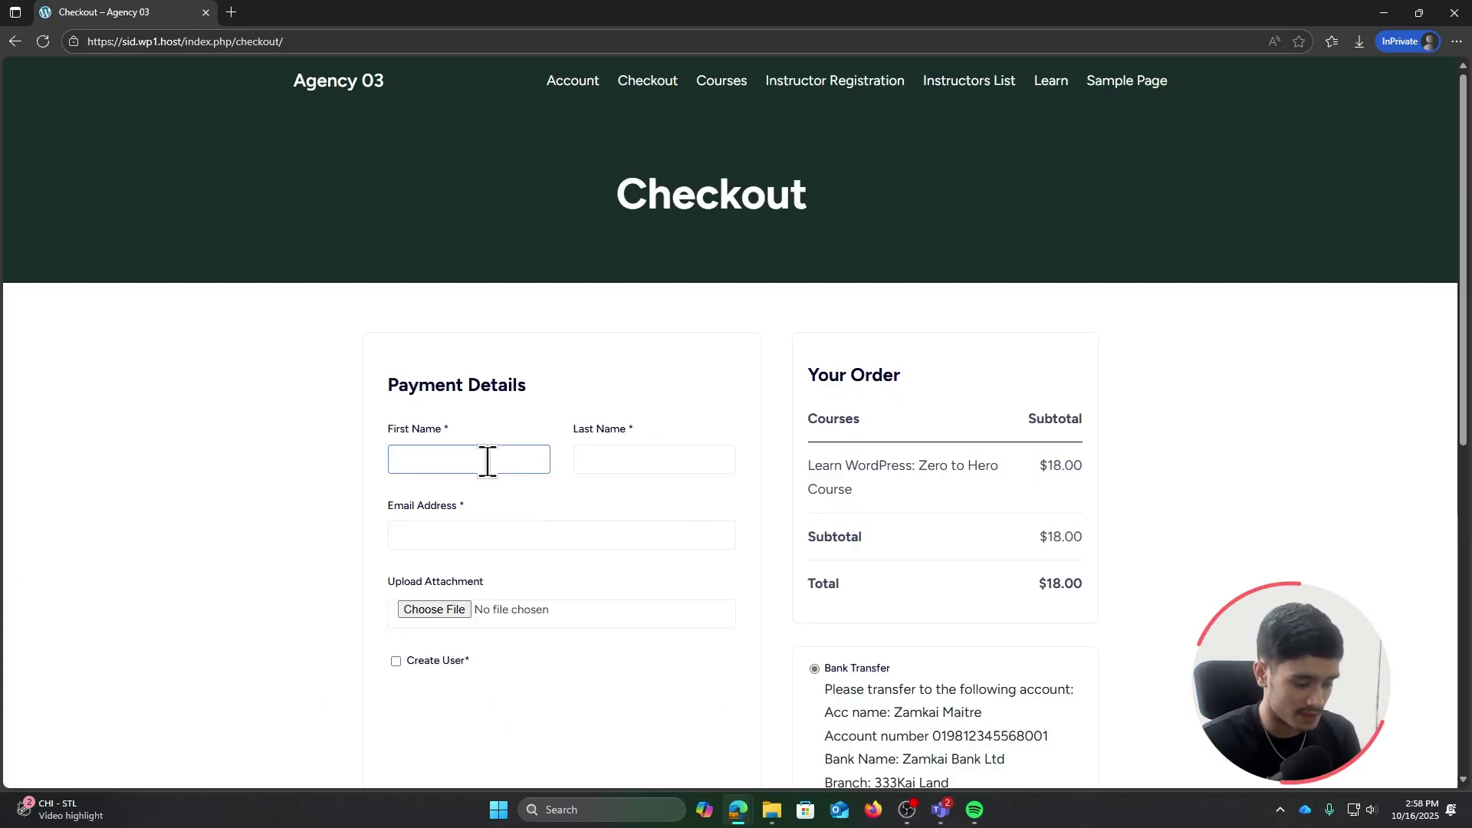
{"action": "type", "text": "Sid"}
{"action": "key", "text": "Tab"}
{"action": "type", "text": "Test"}
{"action": "key", "text": "Tab"}
{"action": "type", "text": "sidtest@test.com"}
Choose Bank Transfer as the payment method and confirm the $18.00 order.
{"action": "scroll", "coordinate": [1206, 558], "scroll_direction": "down", "scroll_amount": 3}
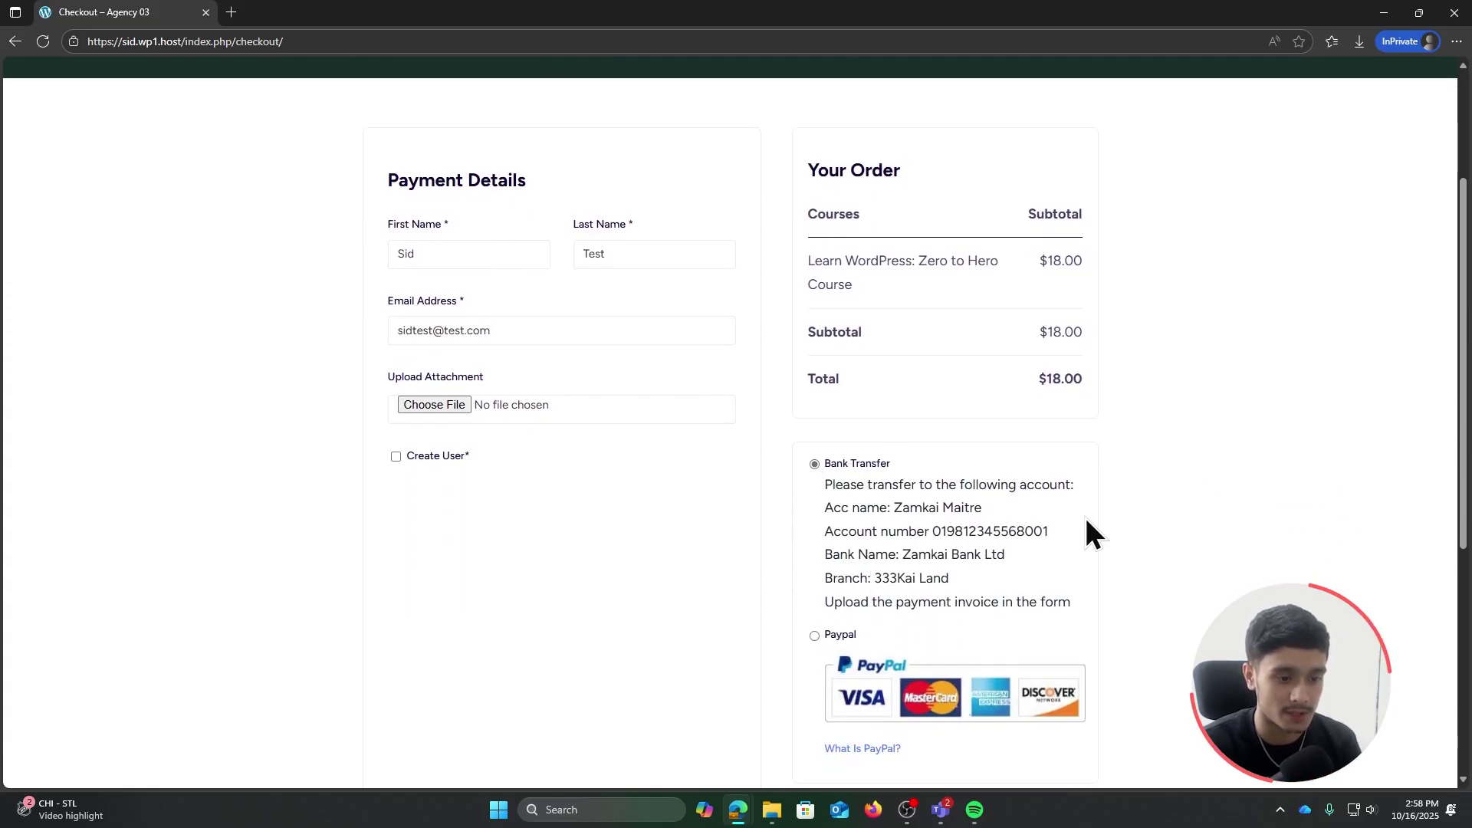
{"action": "scroll", "coordinate": [1089, 530], "scroll_direction": "down", "scroll_amount": 1}
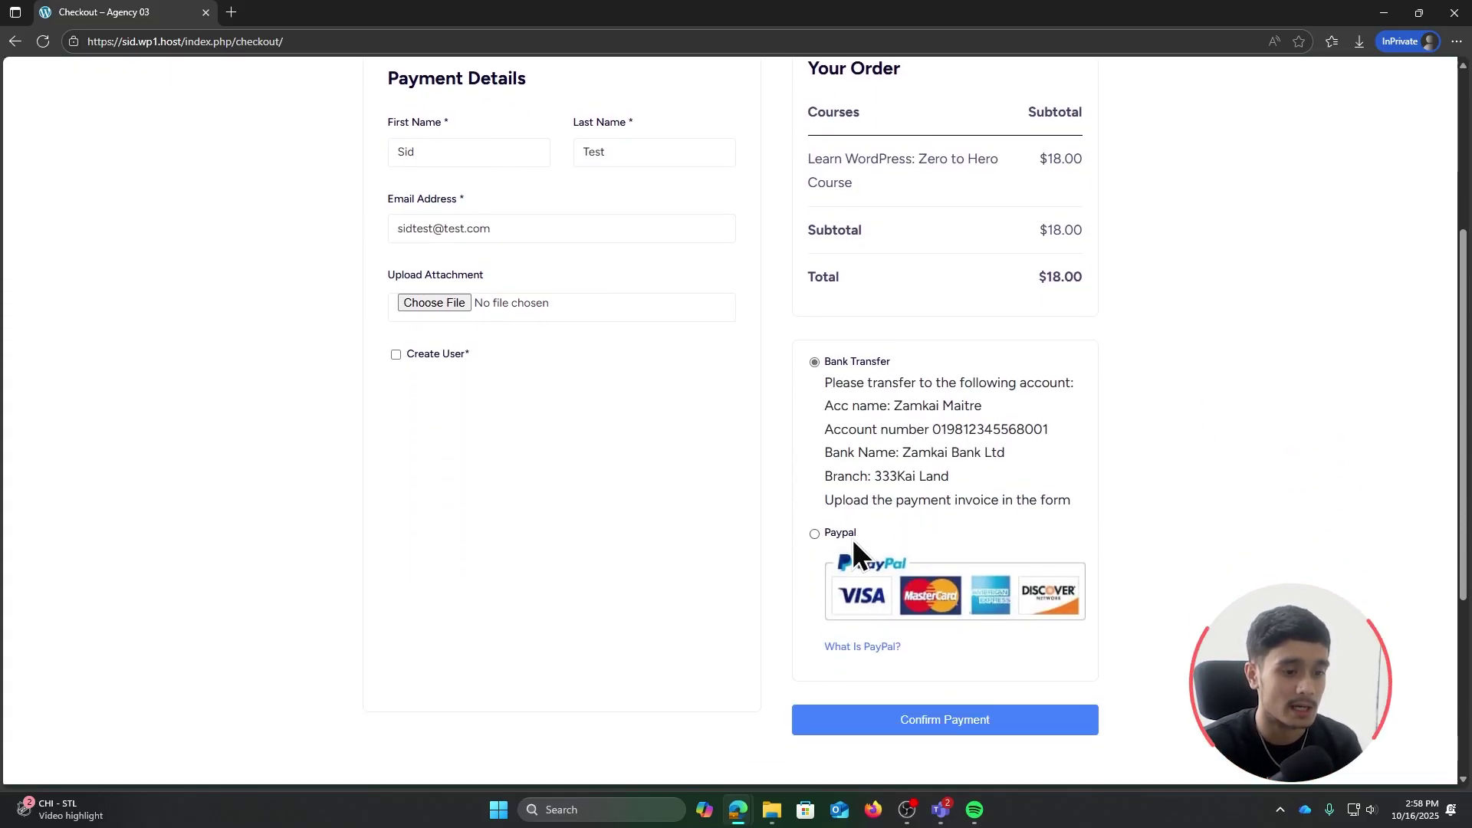
{"action": "left_click", "coordinate": [815, 532]}
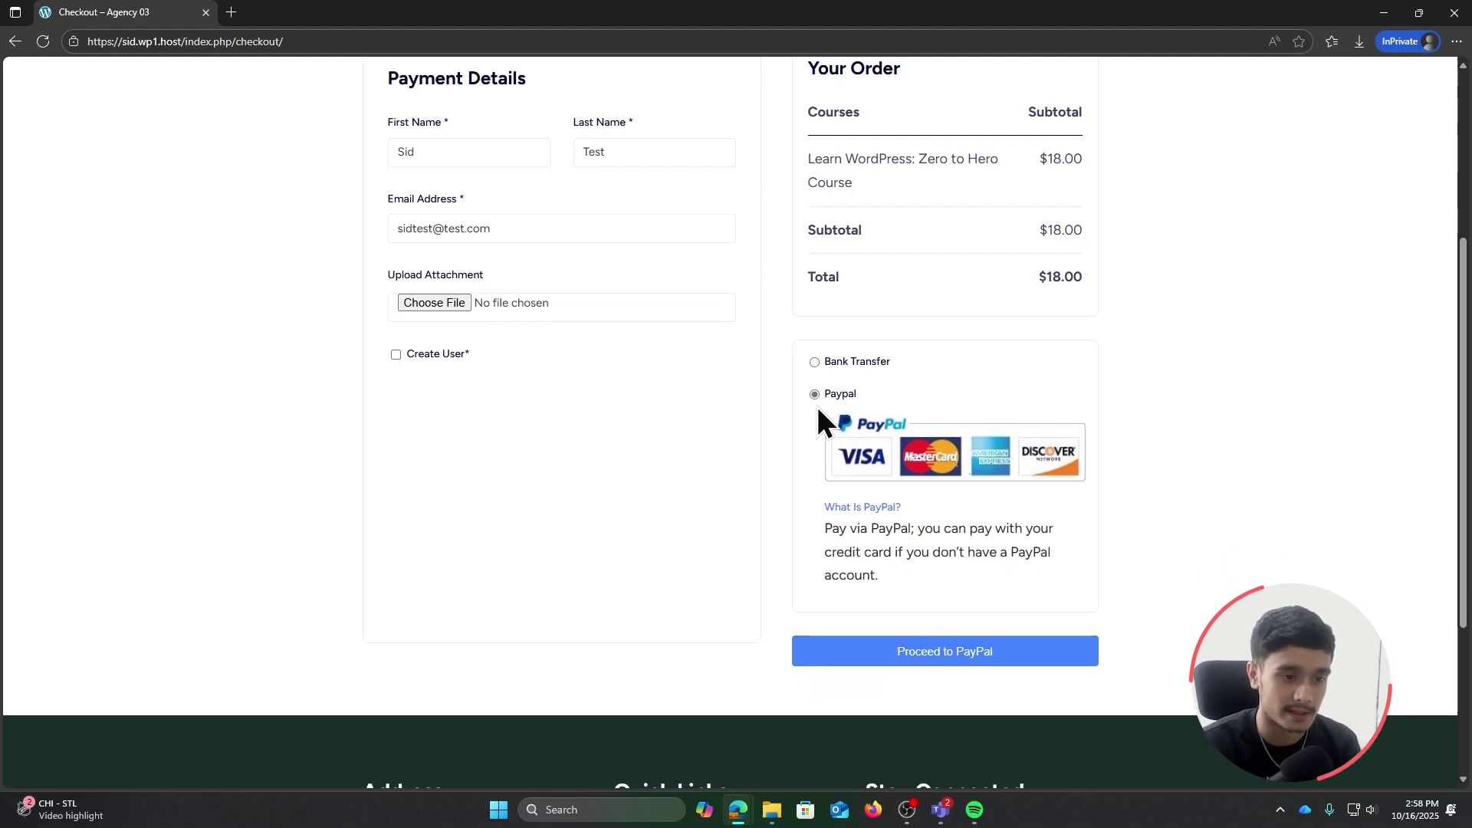
{"action": "left_click", "coordinate": [815, 362]}
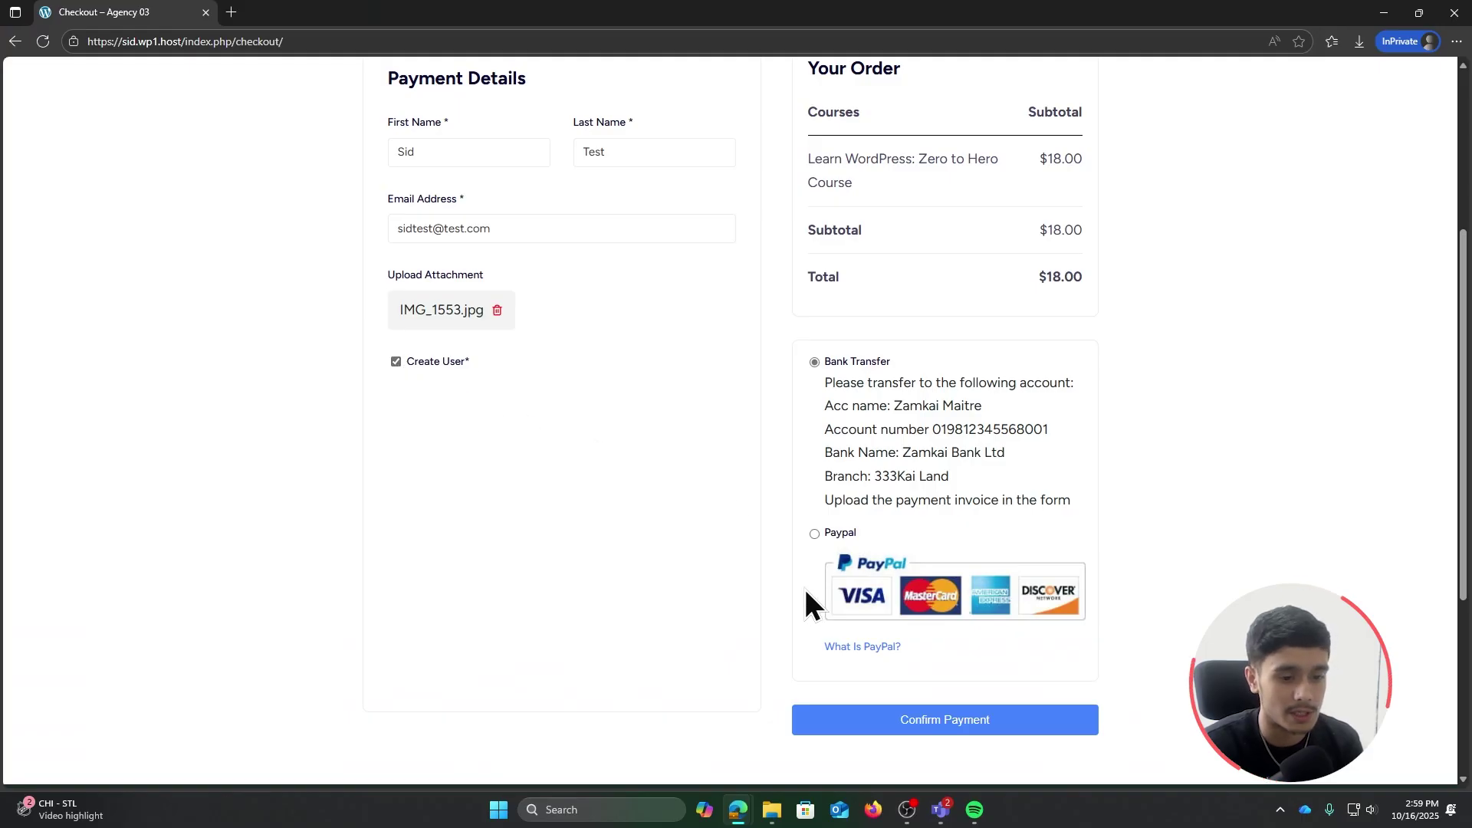
{"action": "scroll", "coordinate": [808, 601], "scroll_direction": "up", "scroll_amount": 4}
{"action": "scroll", "coordinate": [808, 601], "scroll_direction": "down", "scroll_amount": 4}
{"action": "left_click", "coordinate": [931, 717]}
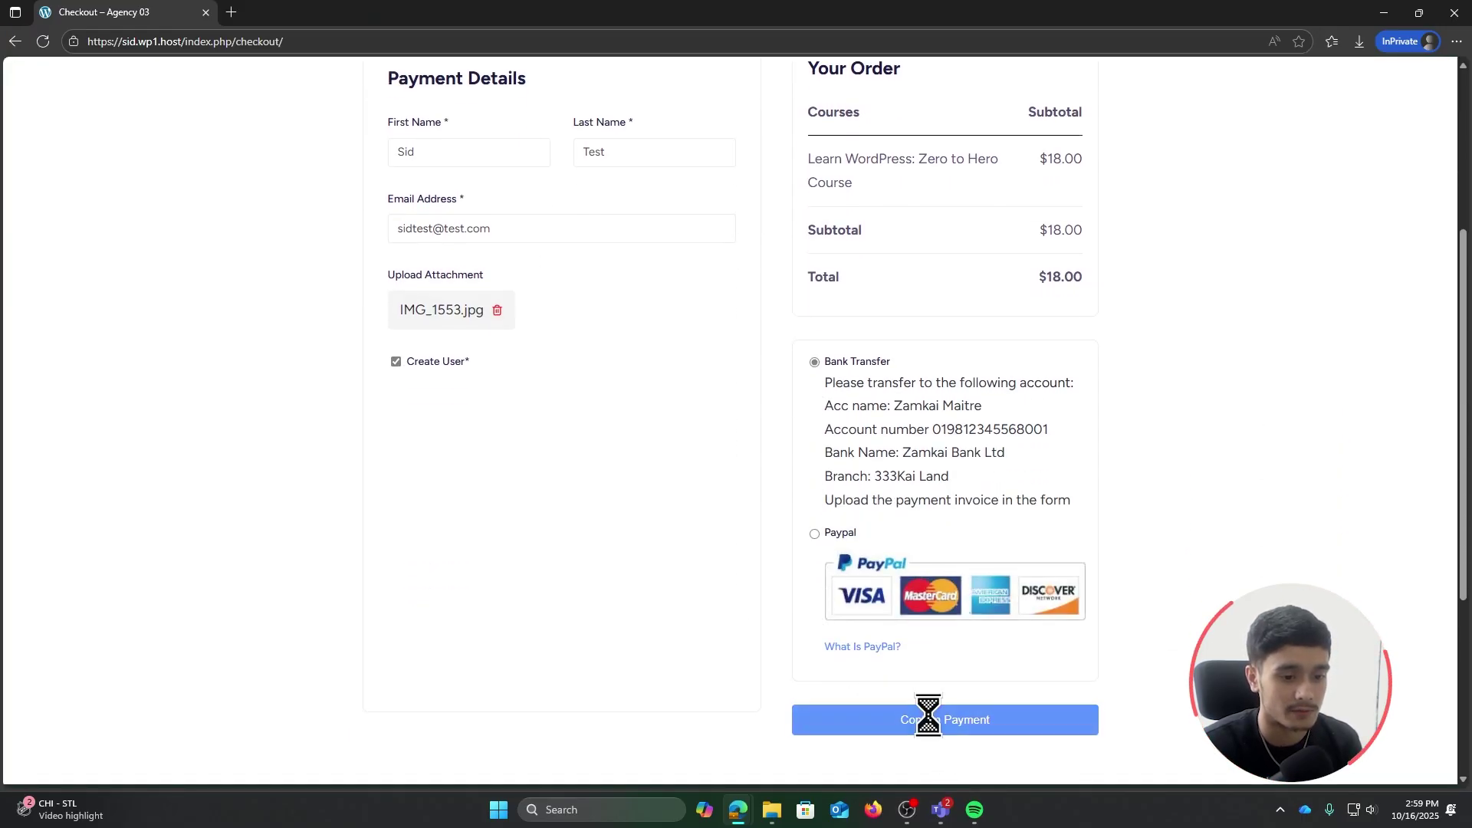
{"action": "scroll", "coordinate": [785, 614], "scroll_direction": "down", "scroll_amount": 1}
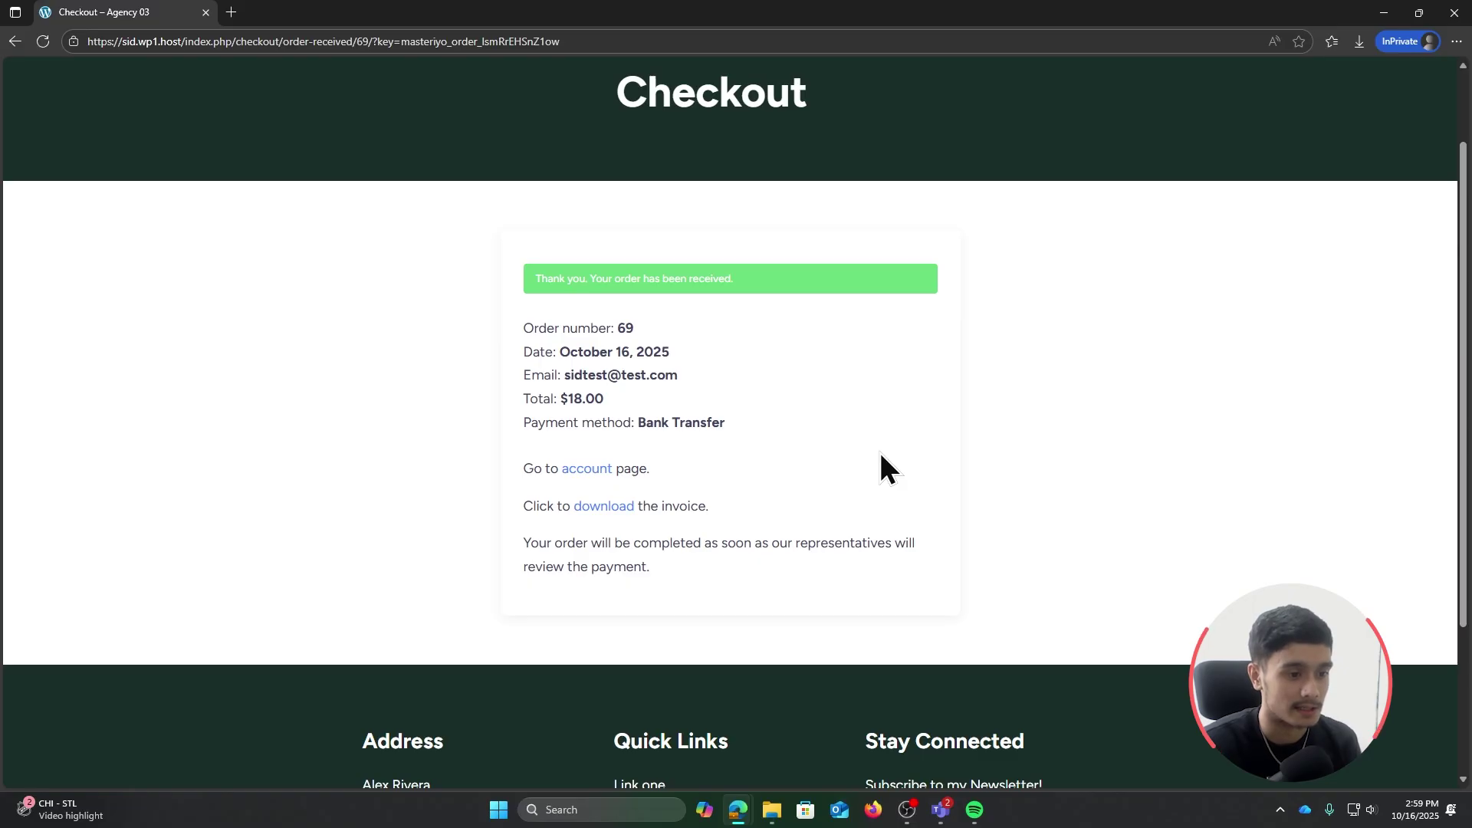
Check the student's account Order History, then move the InPrivate window aside to reveal the admin.
{"action": "left_click", "coordinate": [592, 482]}
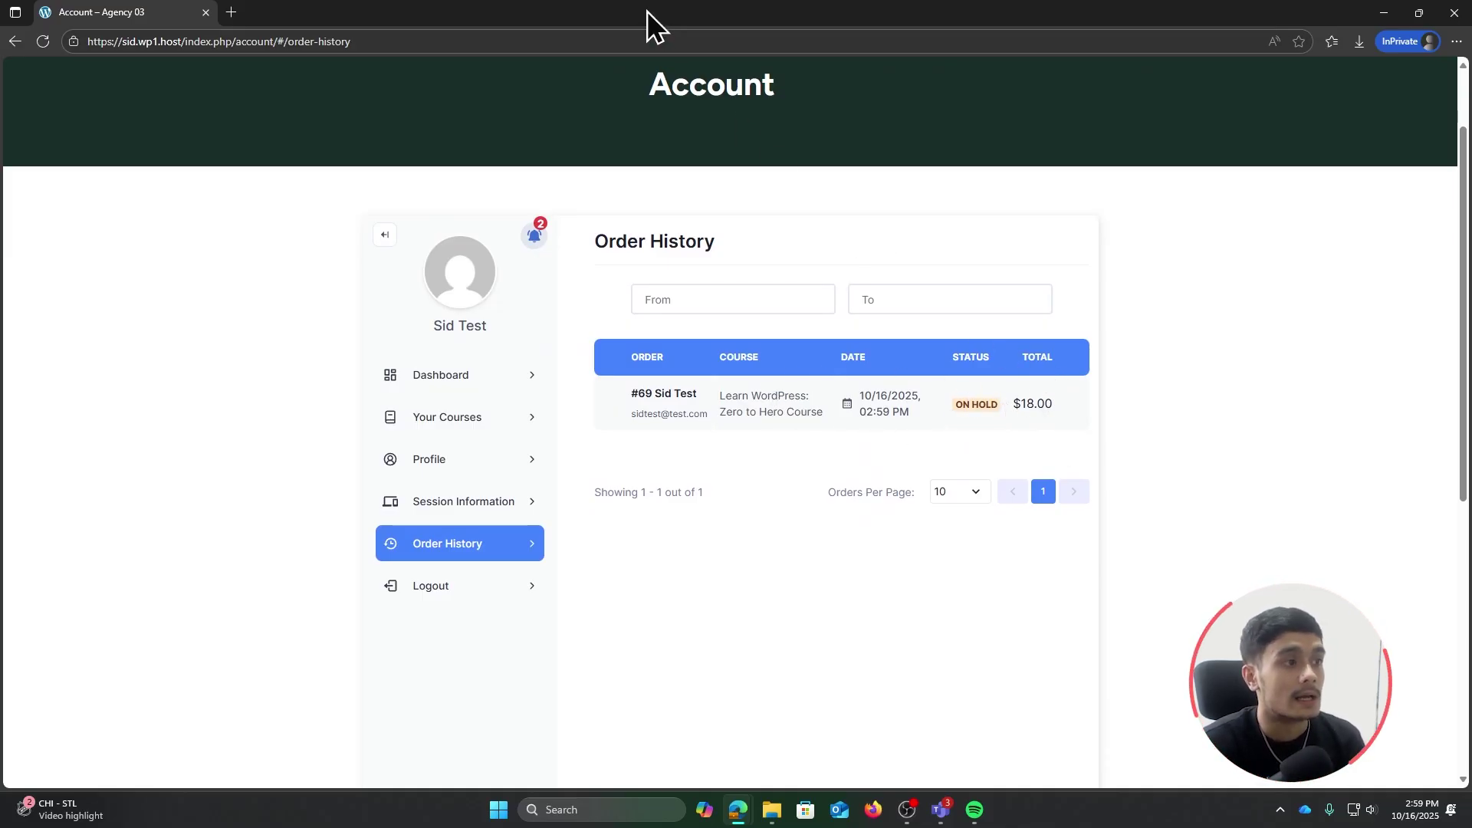
{"action": "left_click_drag", "start_coordinate": [647, 11], "coordinate": [4, 322]}
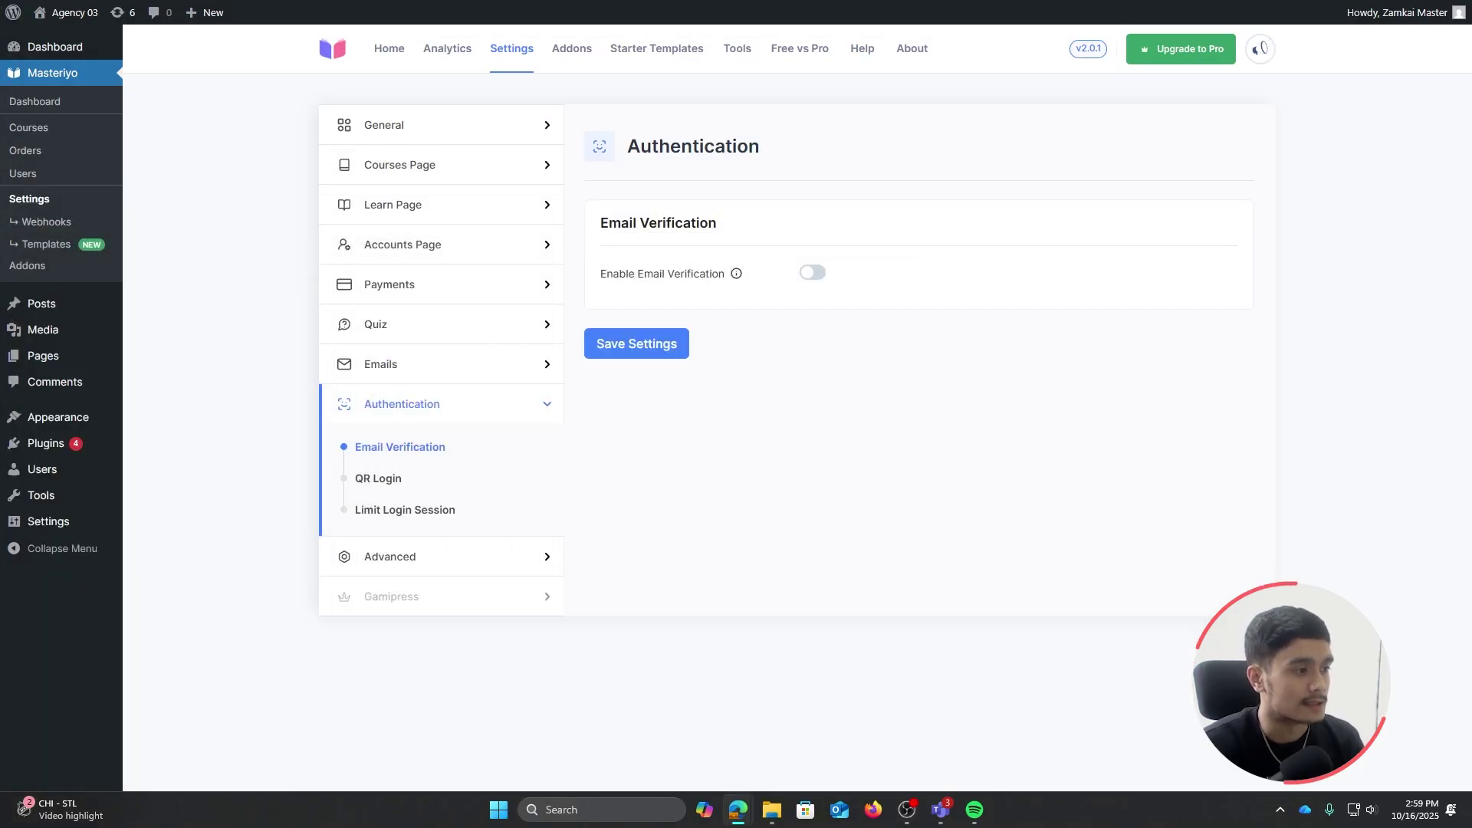
Set order #69's status to Completed and update it, then bring the student's window back.
{"action": "left_click", "coordinate": [46, 152]}
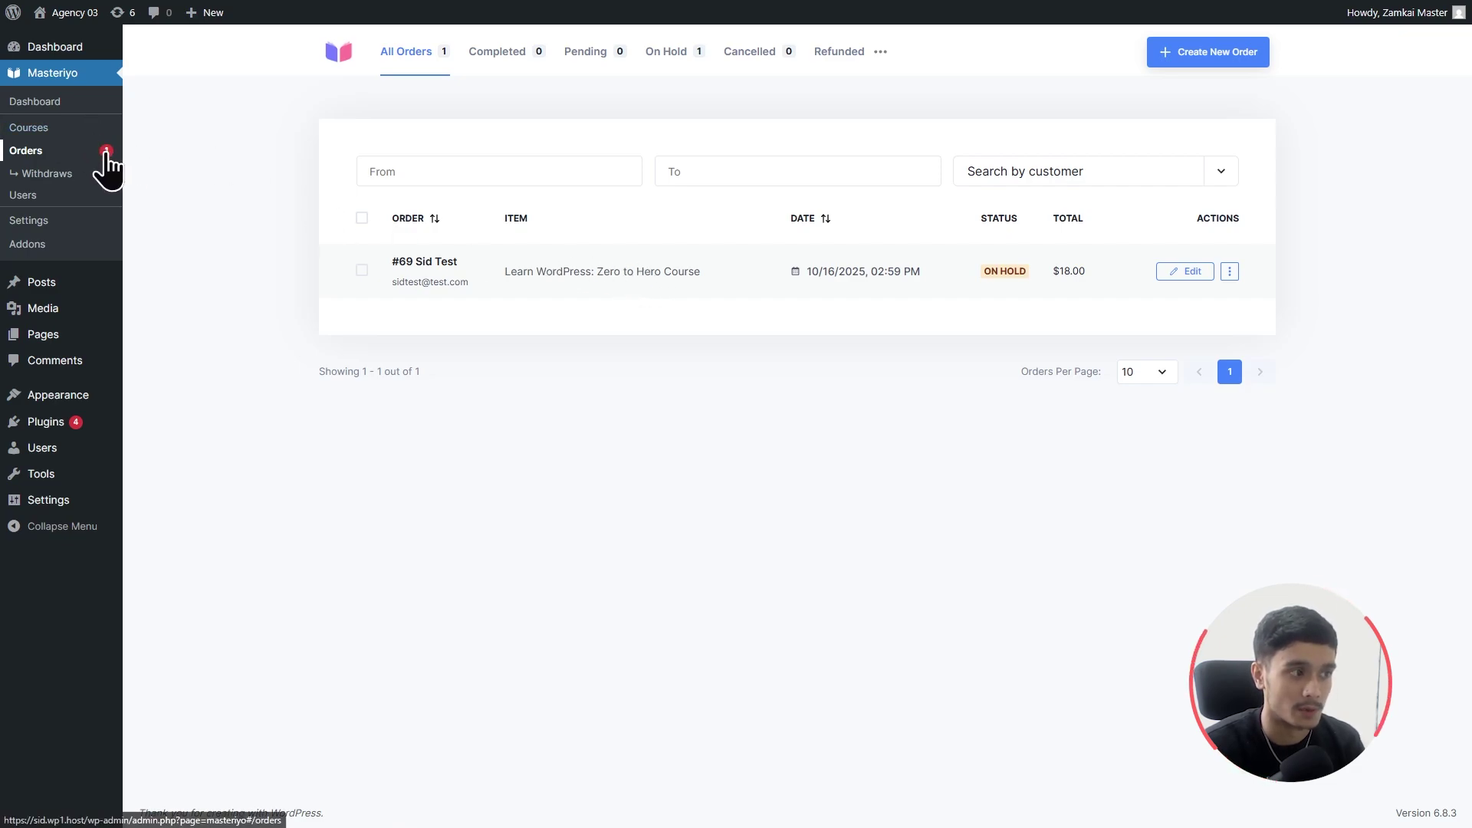
{"action": "left_click", "coordinate": [1166, 269]}
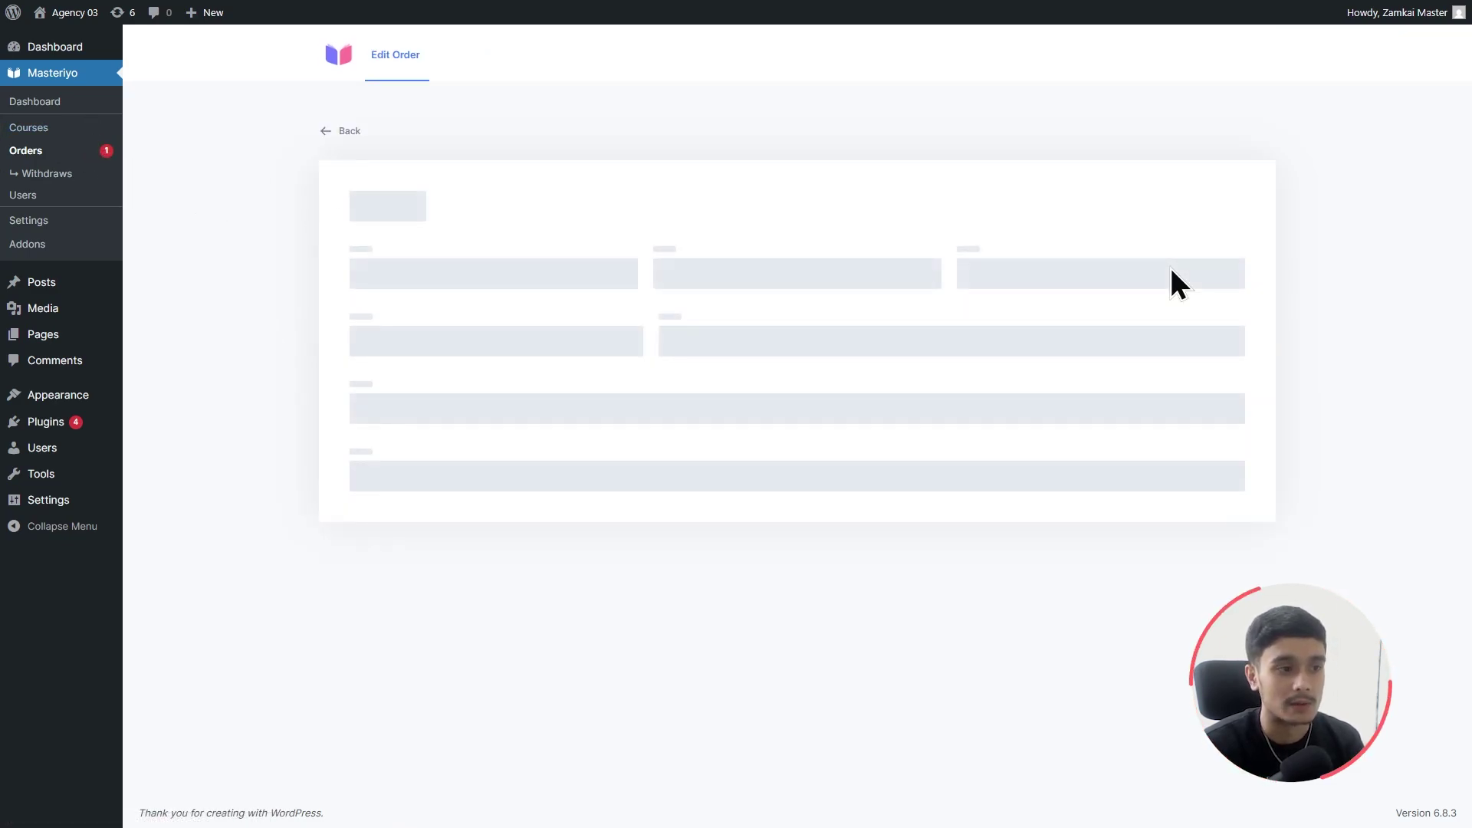
{"action": "scroll", "coordinate": [1089, 384], "scroll_direction": "down", "scroll_amount": 1}
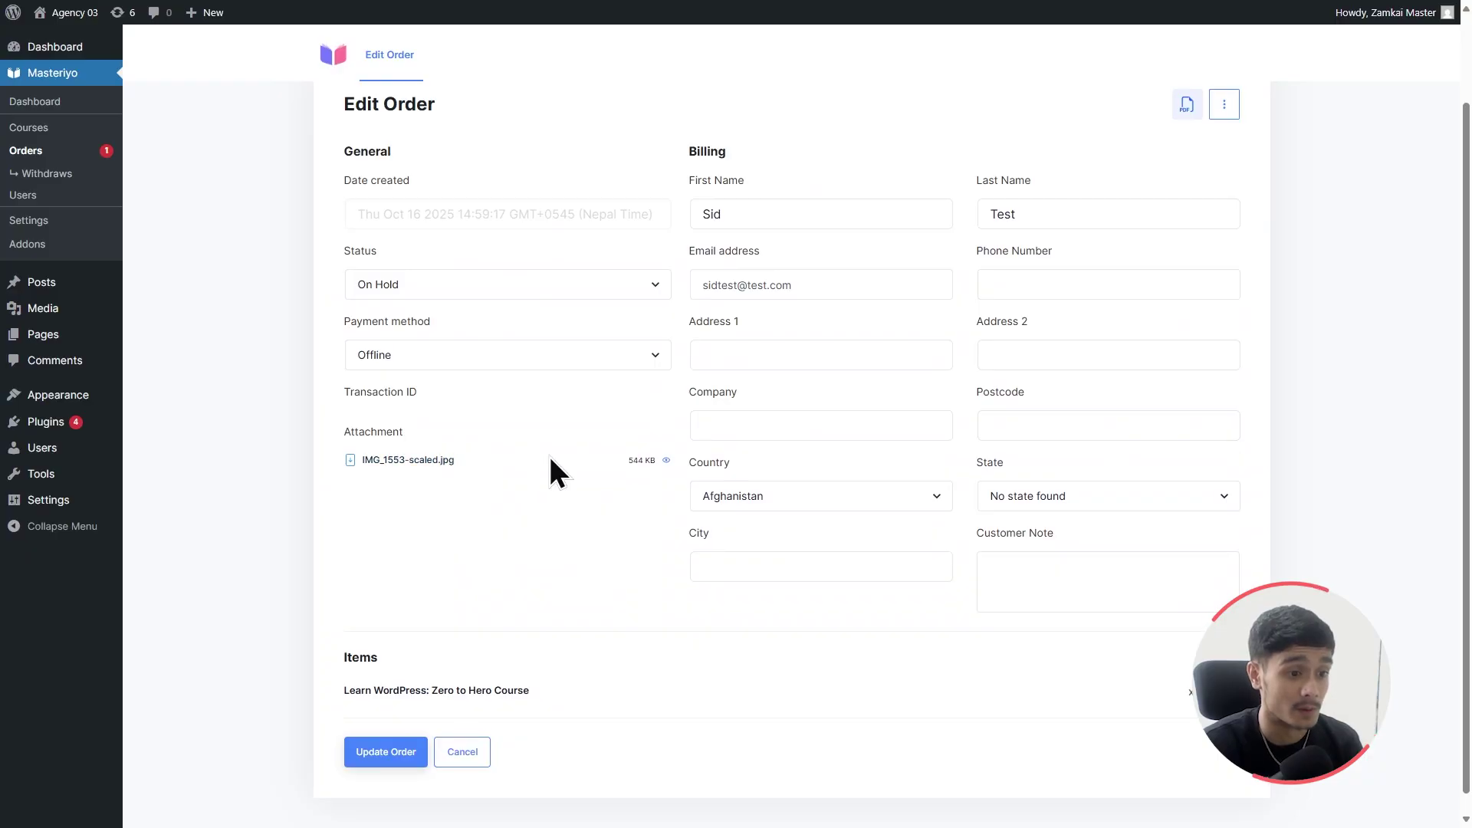
{"action": "left_click", "coordinate": [521, 297]}
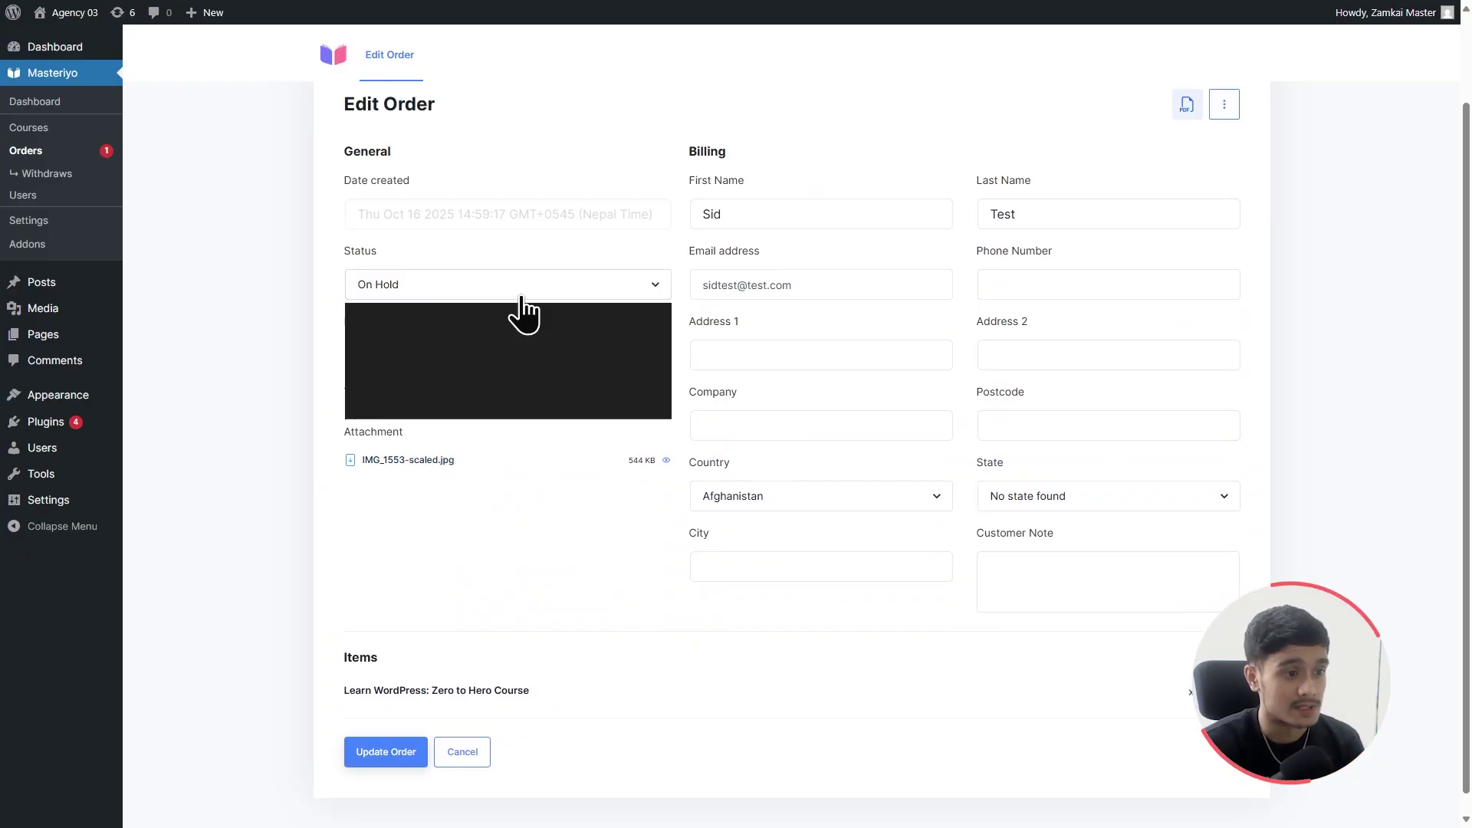
{"action": "left_click", "coordinate": [480, 357]}
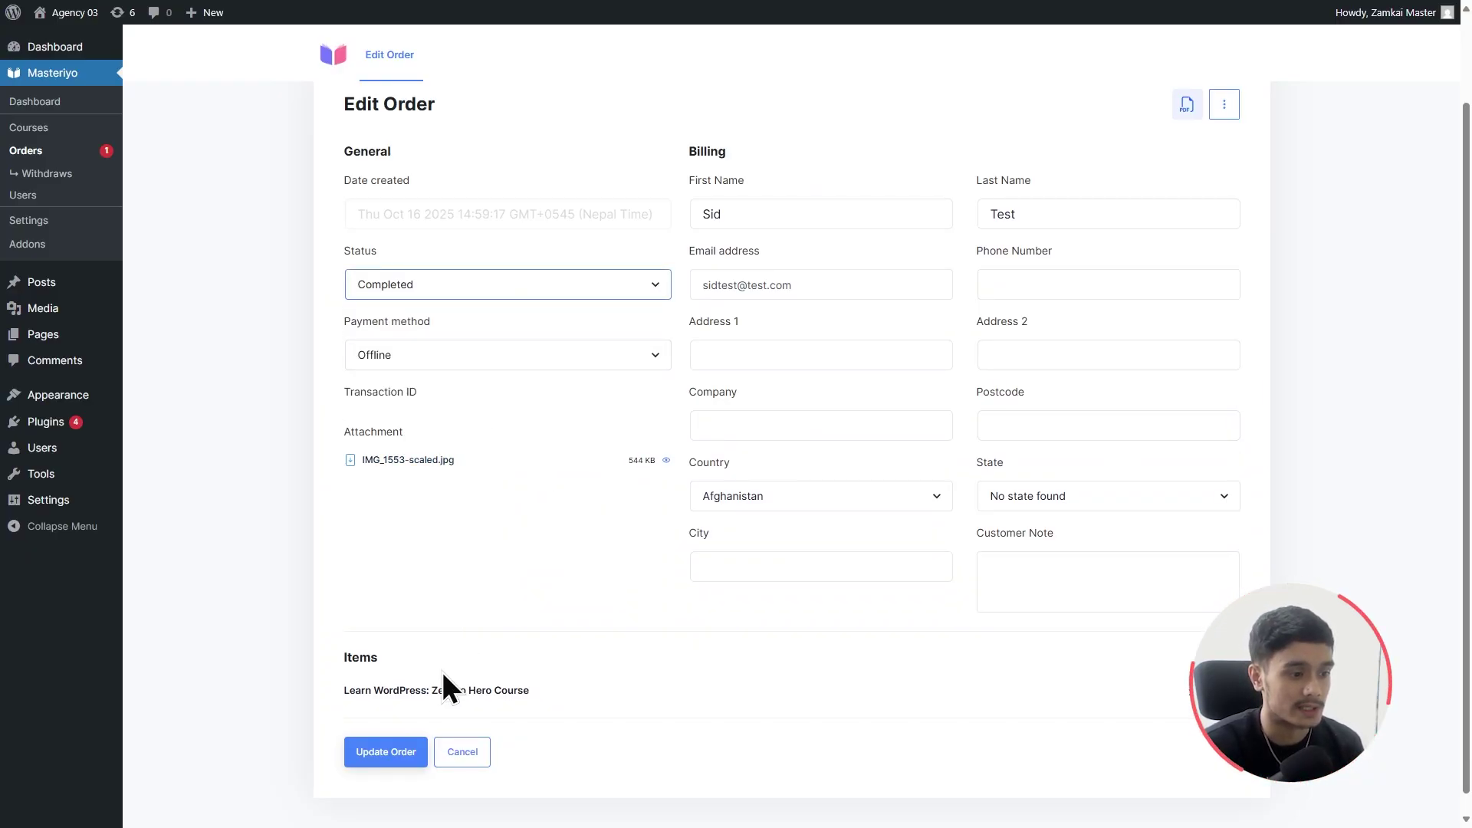
{"action": "left_click", "coordinate": [399, 751]}
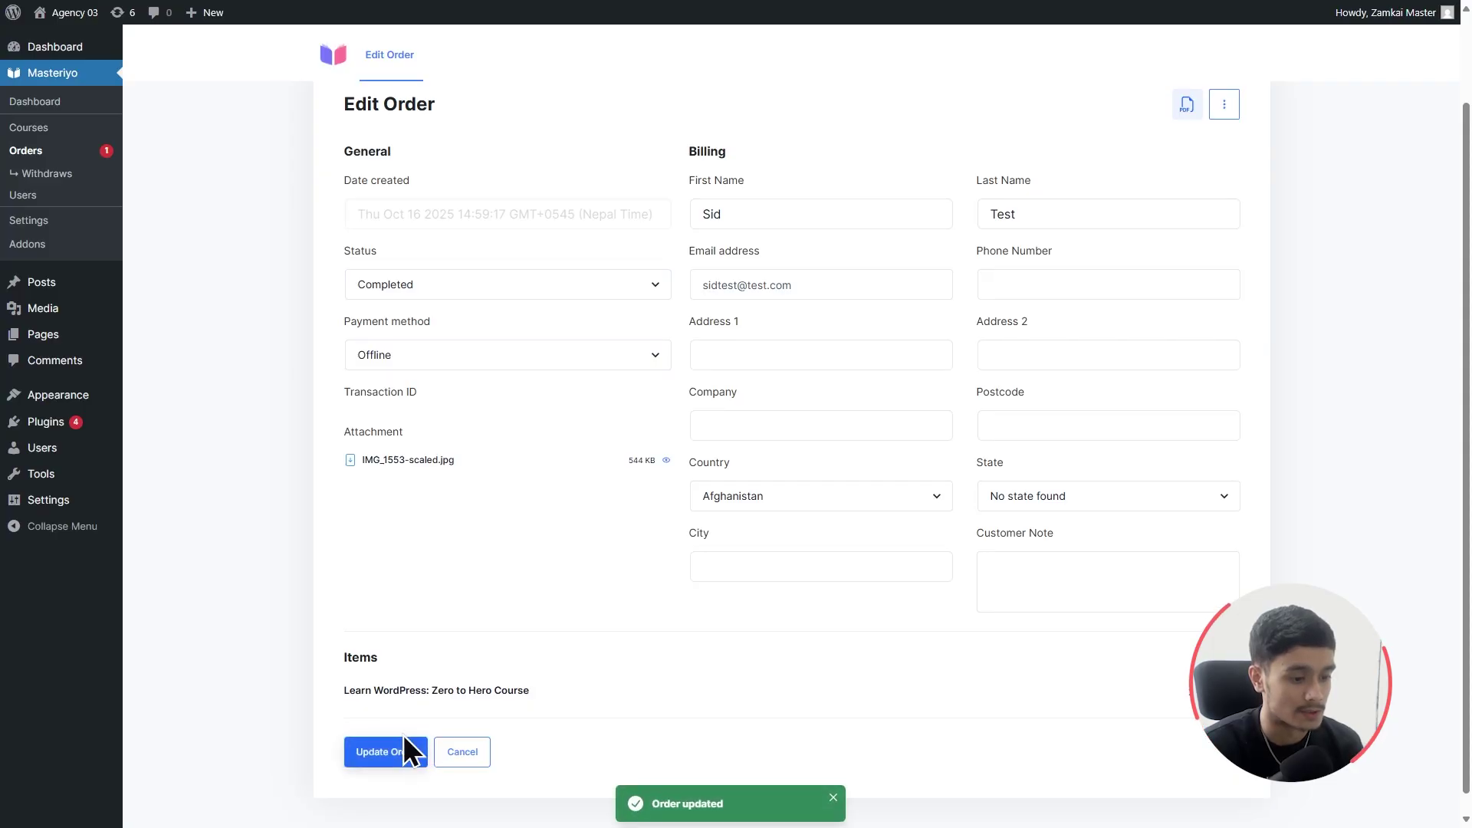
{"action": "key", "text": "alt+Tab"}
{"action": "left_click_drag", "start_coordinate": [684, 96], "coordinate": [601, 23]}
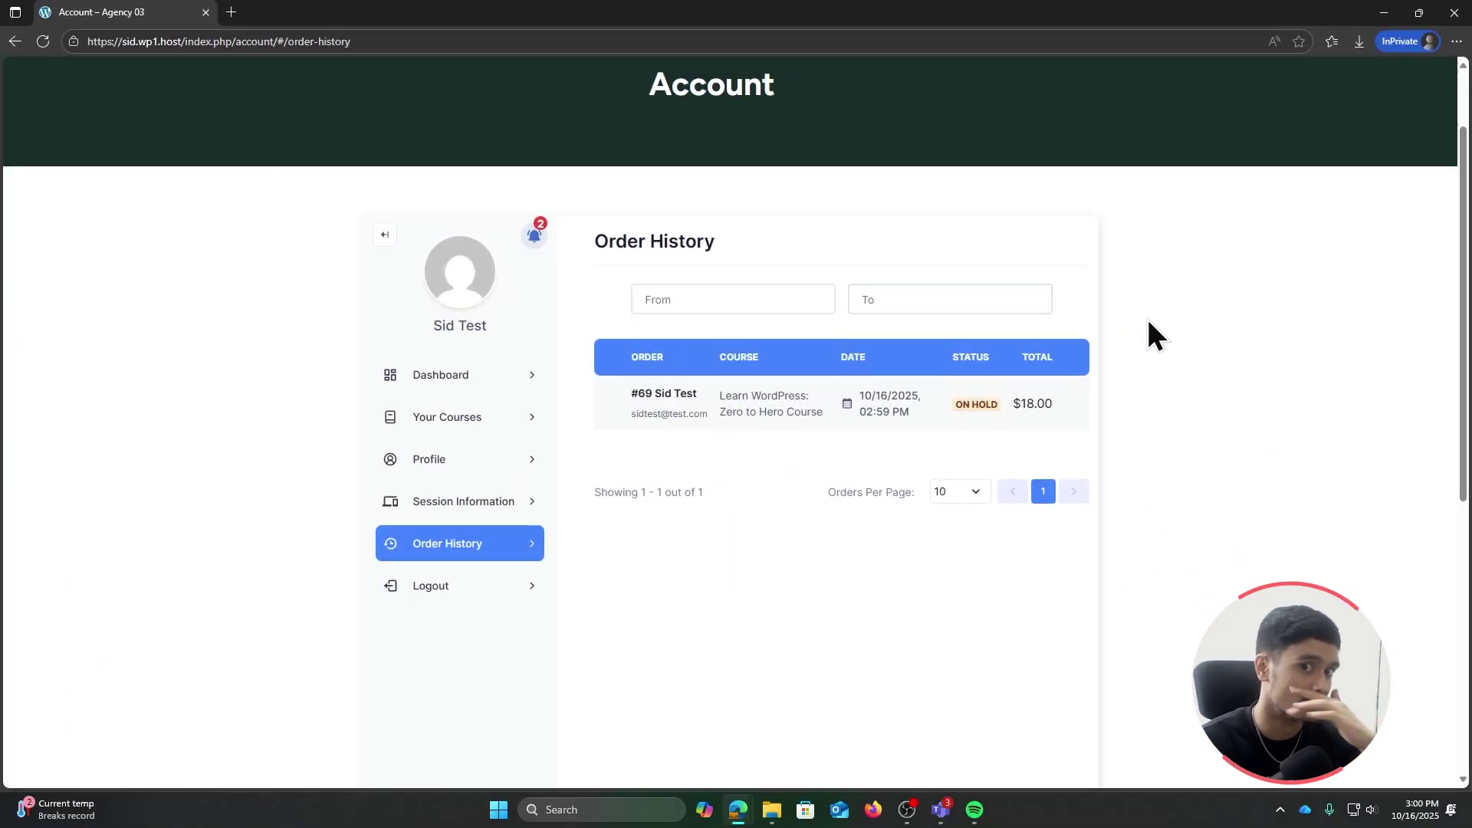
Reload Order History to see Completed, then start Learn WordPress: Zero to Hero from Your Courses.
{"action": "left_click", "coordinate": [40, 43]}
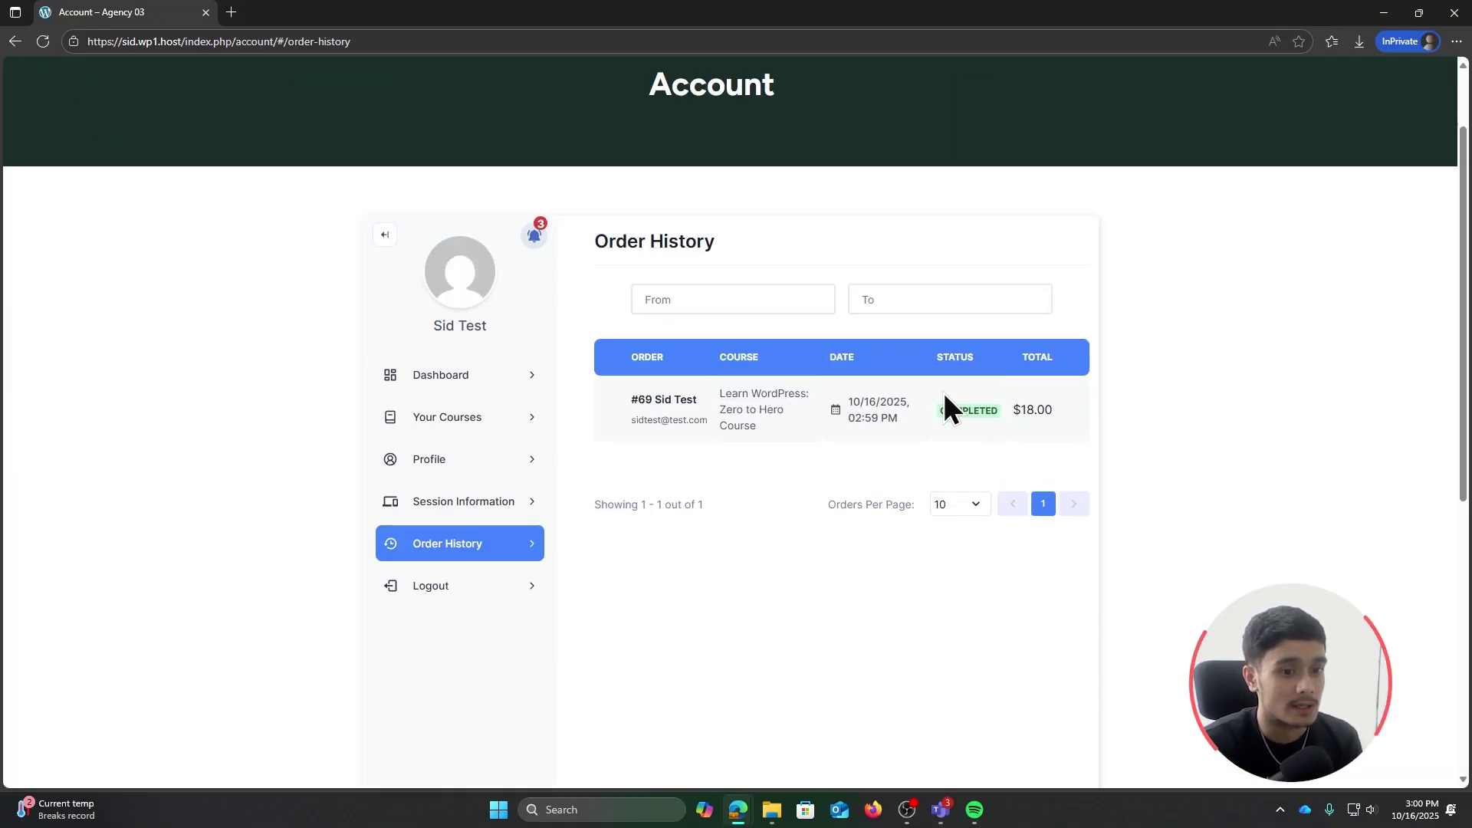
{"action": "left_click", "coordinate": [450, 426]}
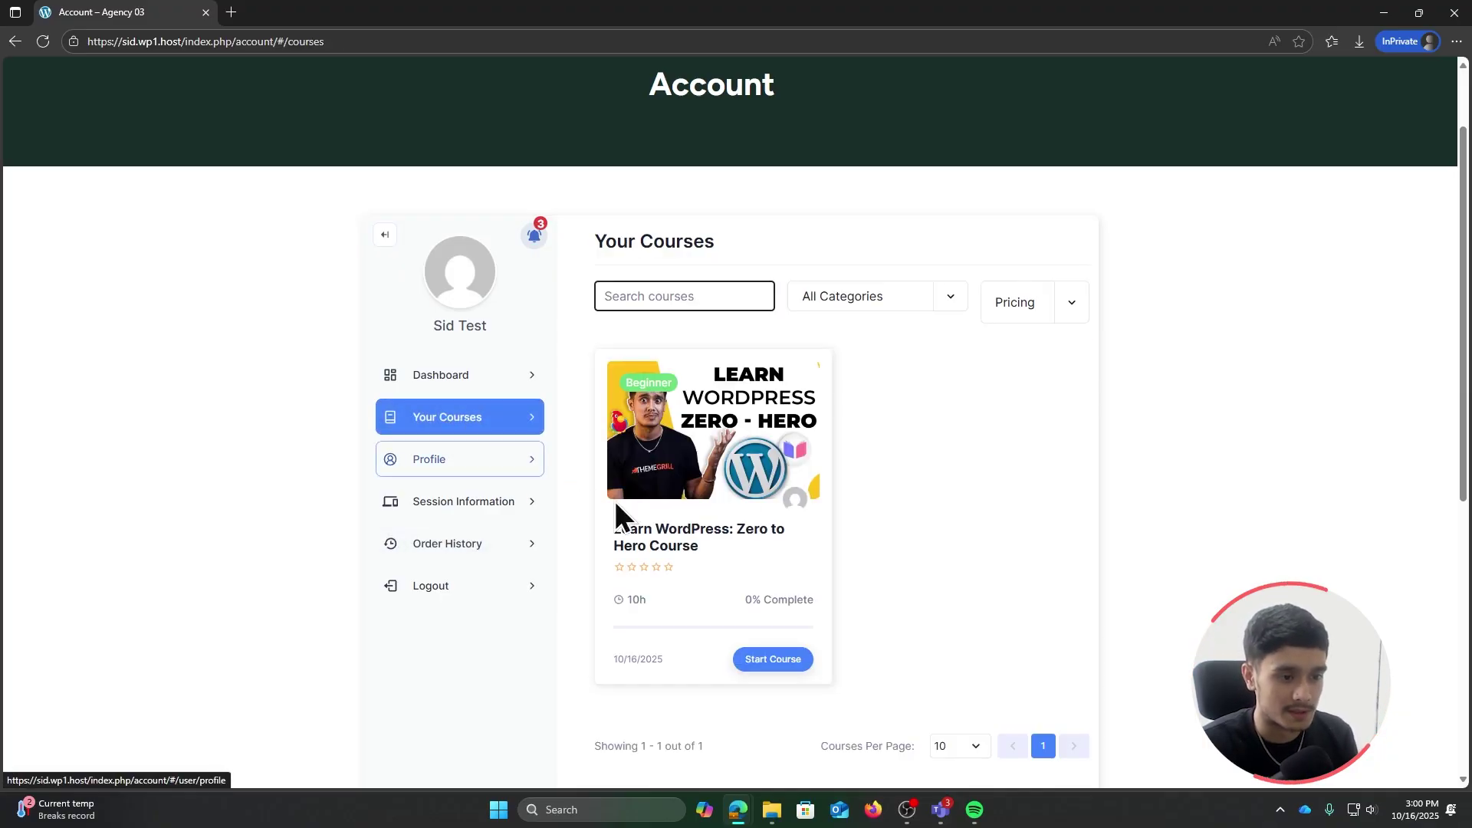
{"action": "scroll", "coordinate": [854, 564], "scroll_direction": "down", "scroll_amount": 1}
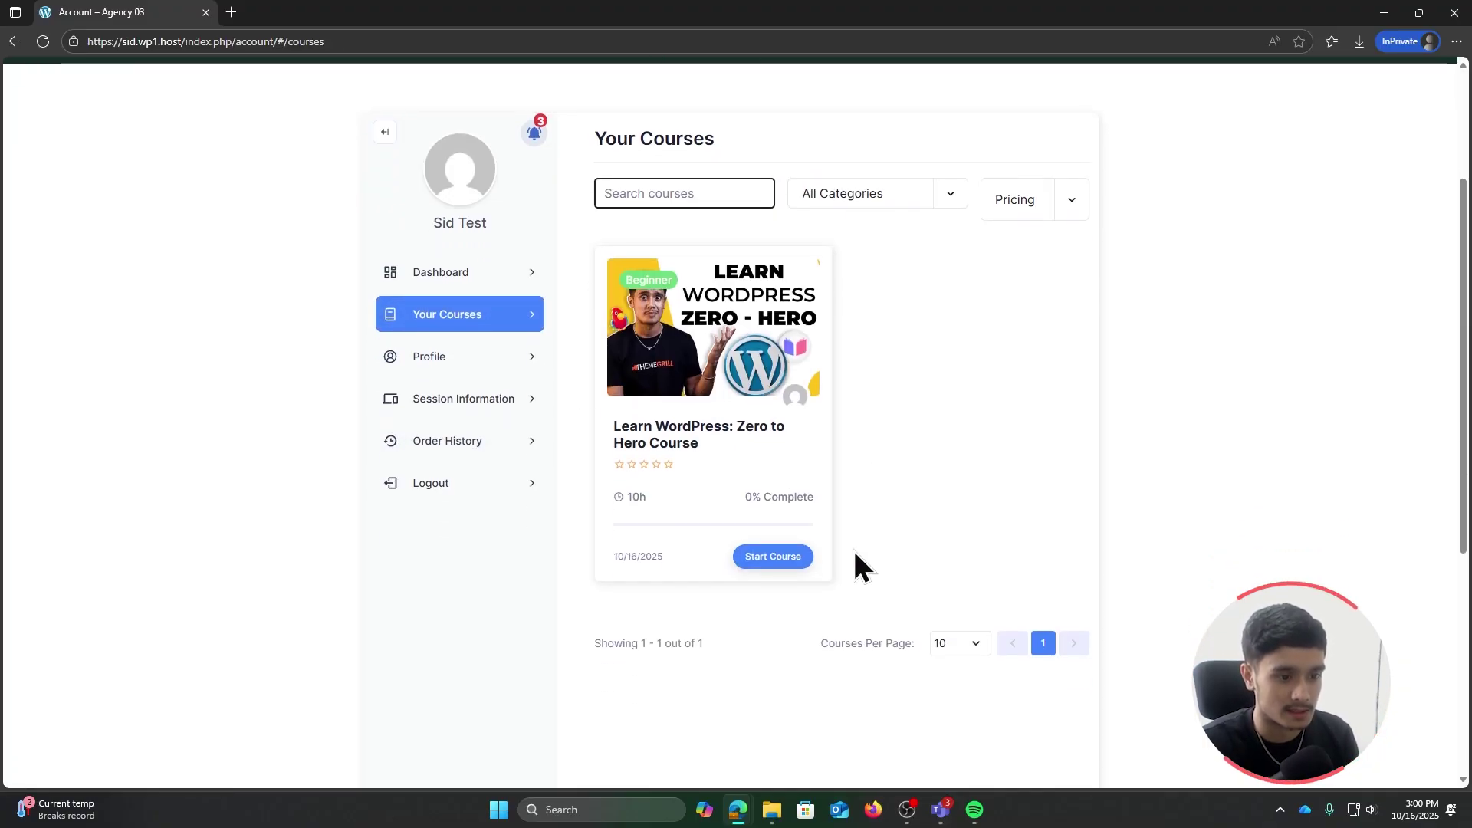
{"action": "left_click", "coordinate": [786, 558]}
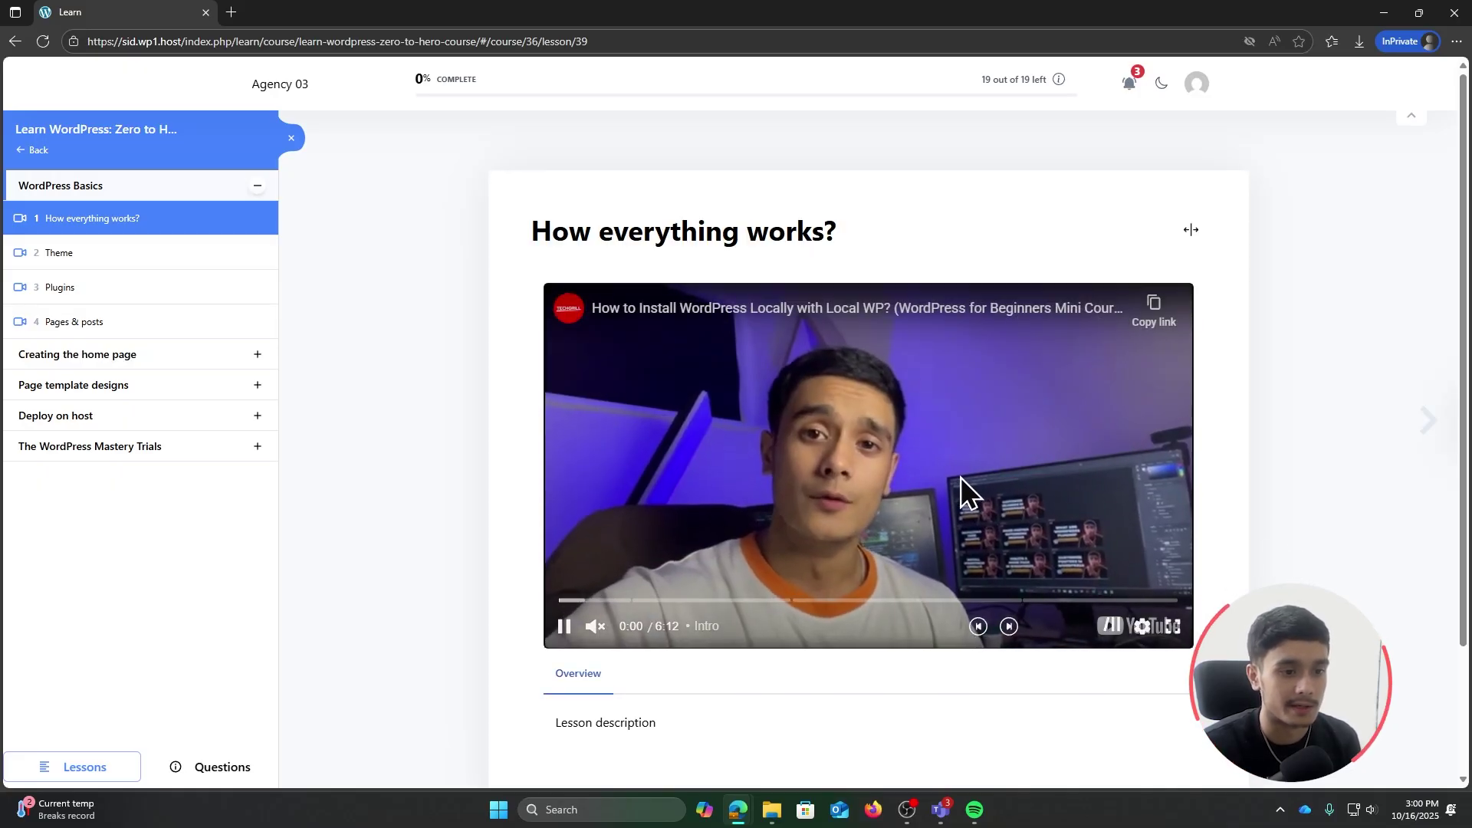
Toggle dark mode on and off and glance at the notifications list.
{"action": "left_click", "coordinate": [1160, 84]}
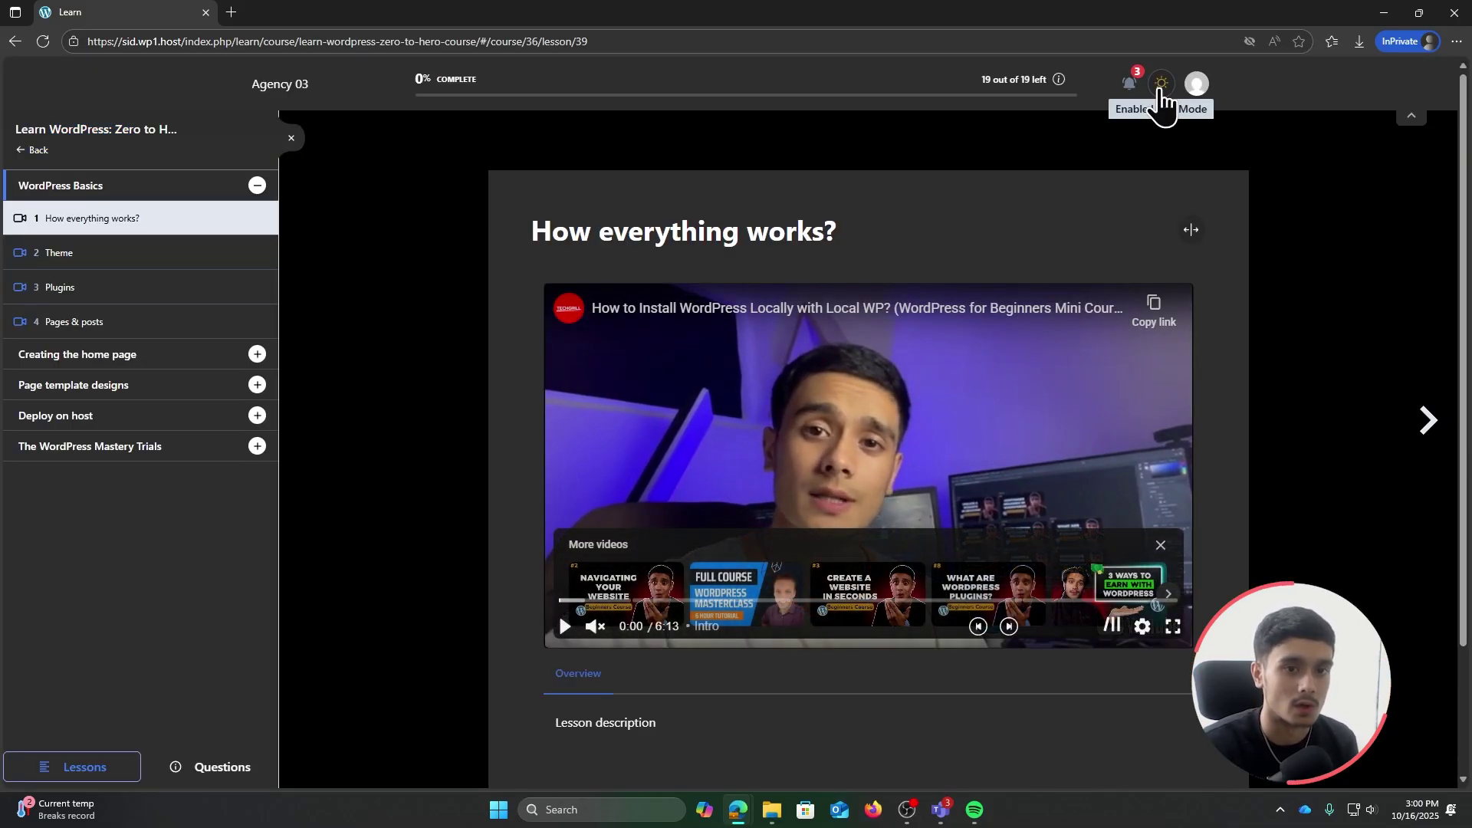
{"action": "left_click", "coordinate": [1161, 85]}
{"action": "left_click", "coordinate": [1139, 92]}
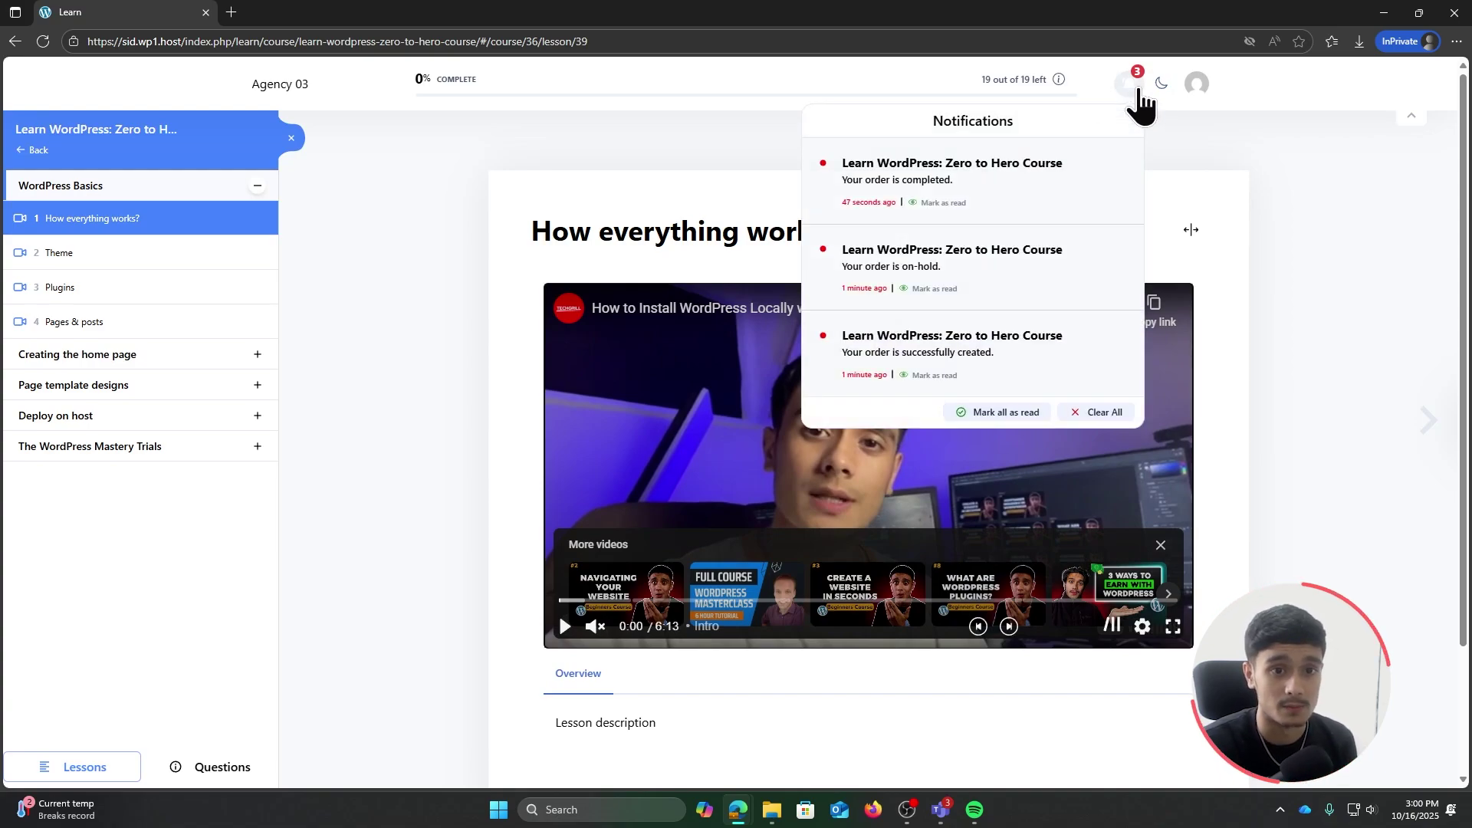
{"action": "left_click", "coordinate": [1140, 92]}
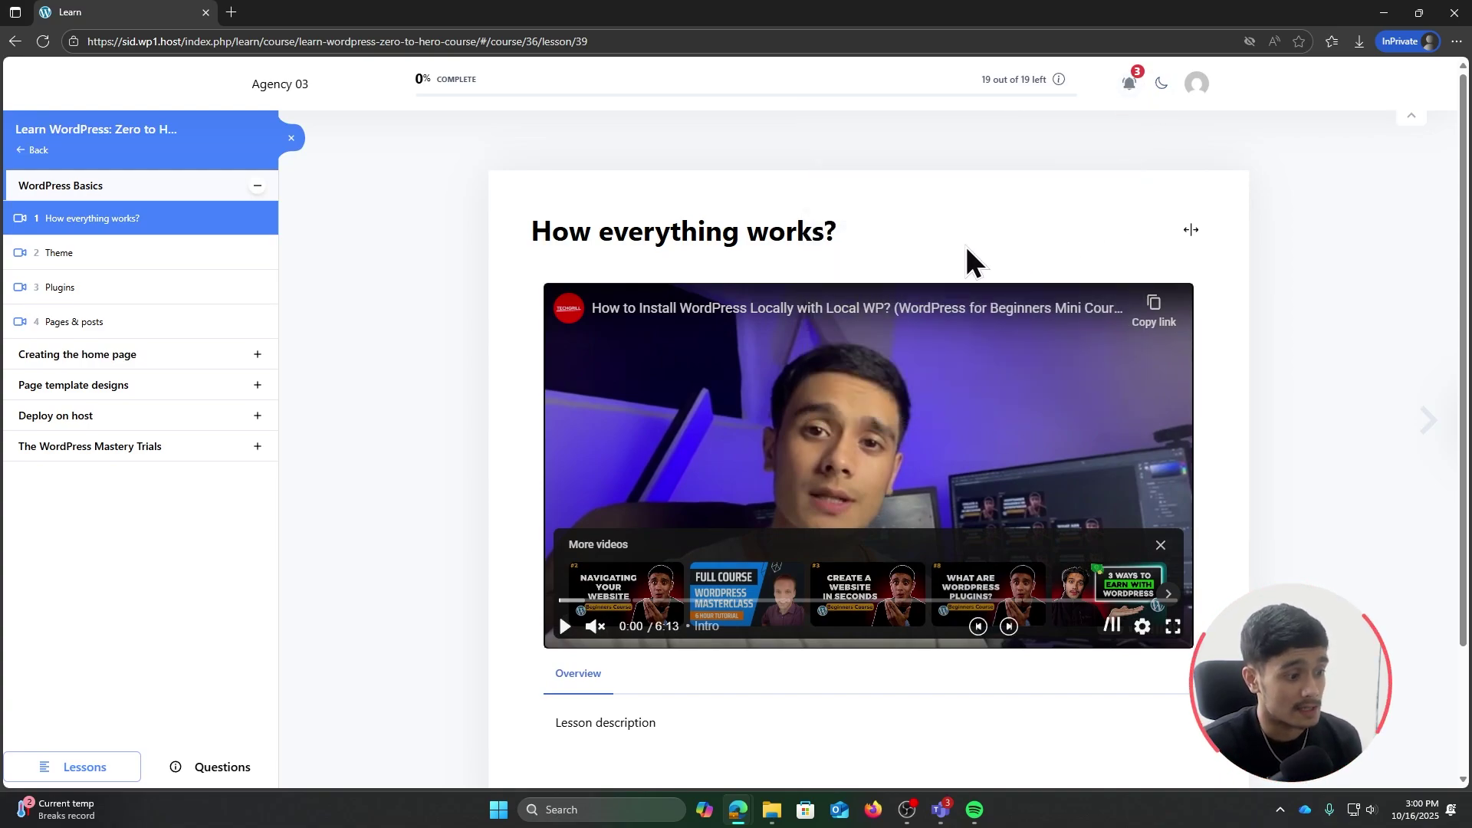
Expand The WordPress Mastery Trials in the sidebar and open the Final Trials! quiz.
{"action": "left_click", "coordinate": [256, 354]}
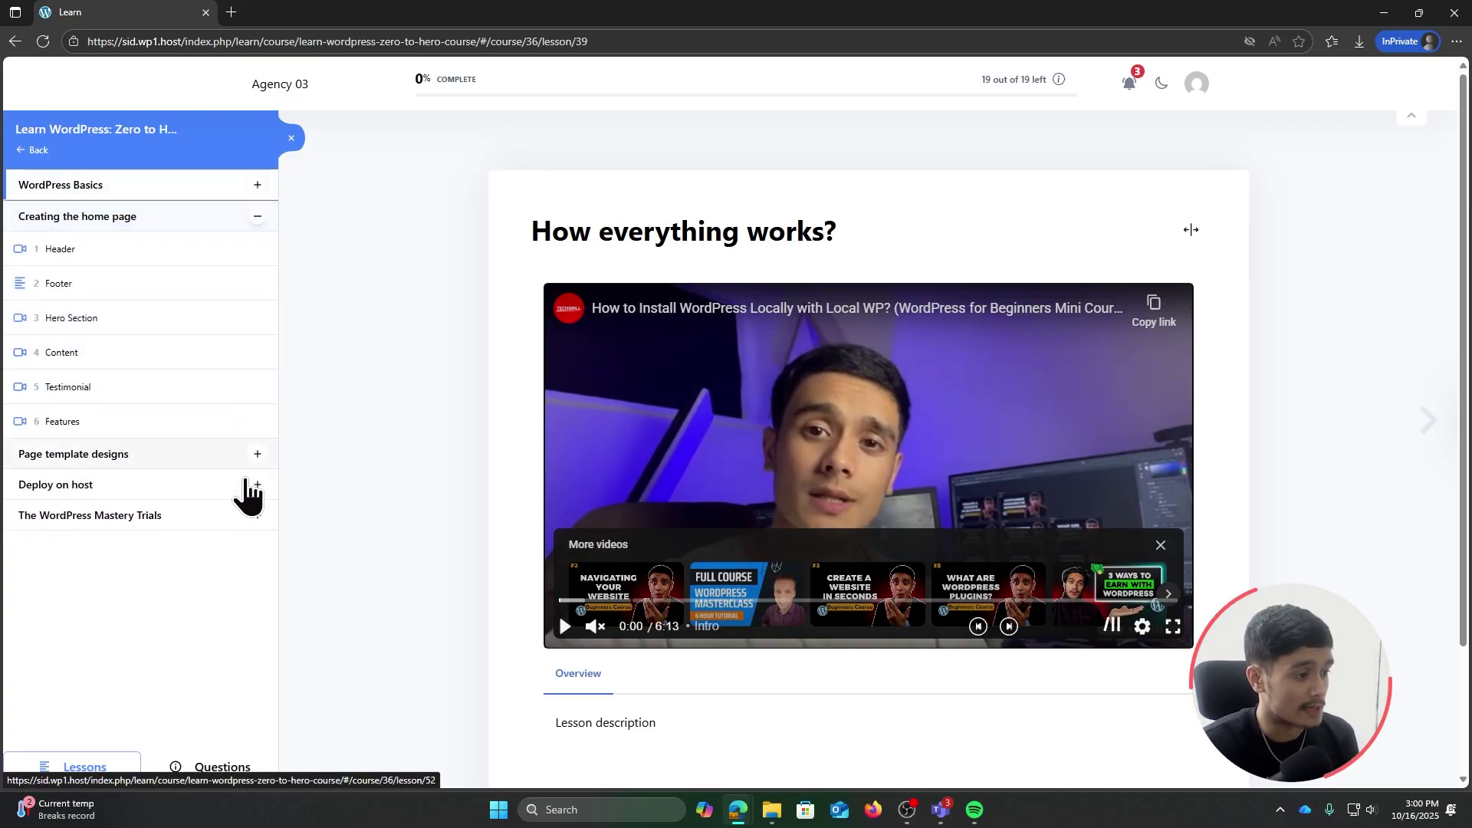
{"action": "left_click", "coordinate": [257, 517]}
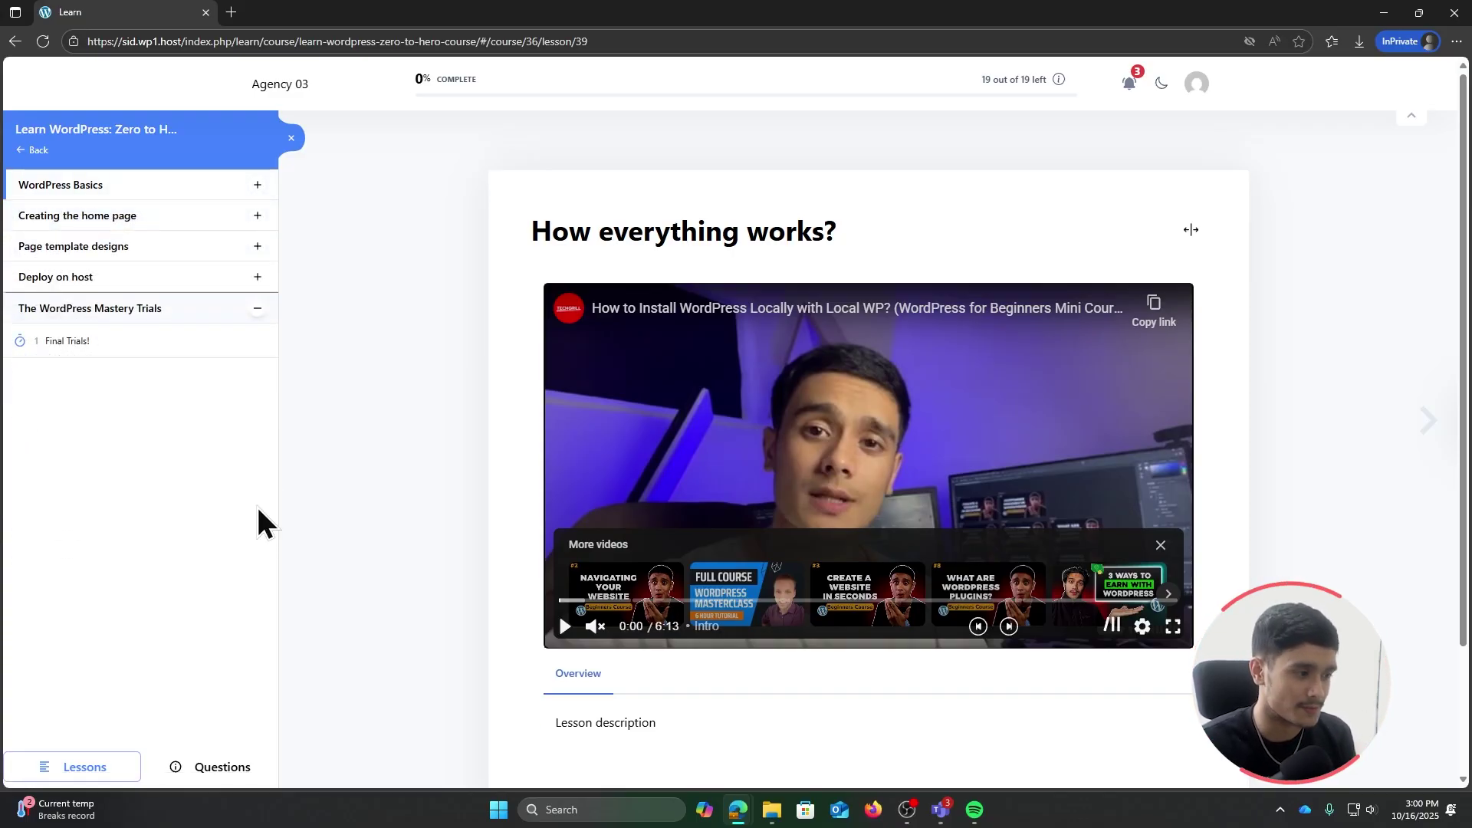
{"action": "left_click", "coordinate": [138, 345]}
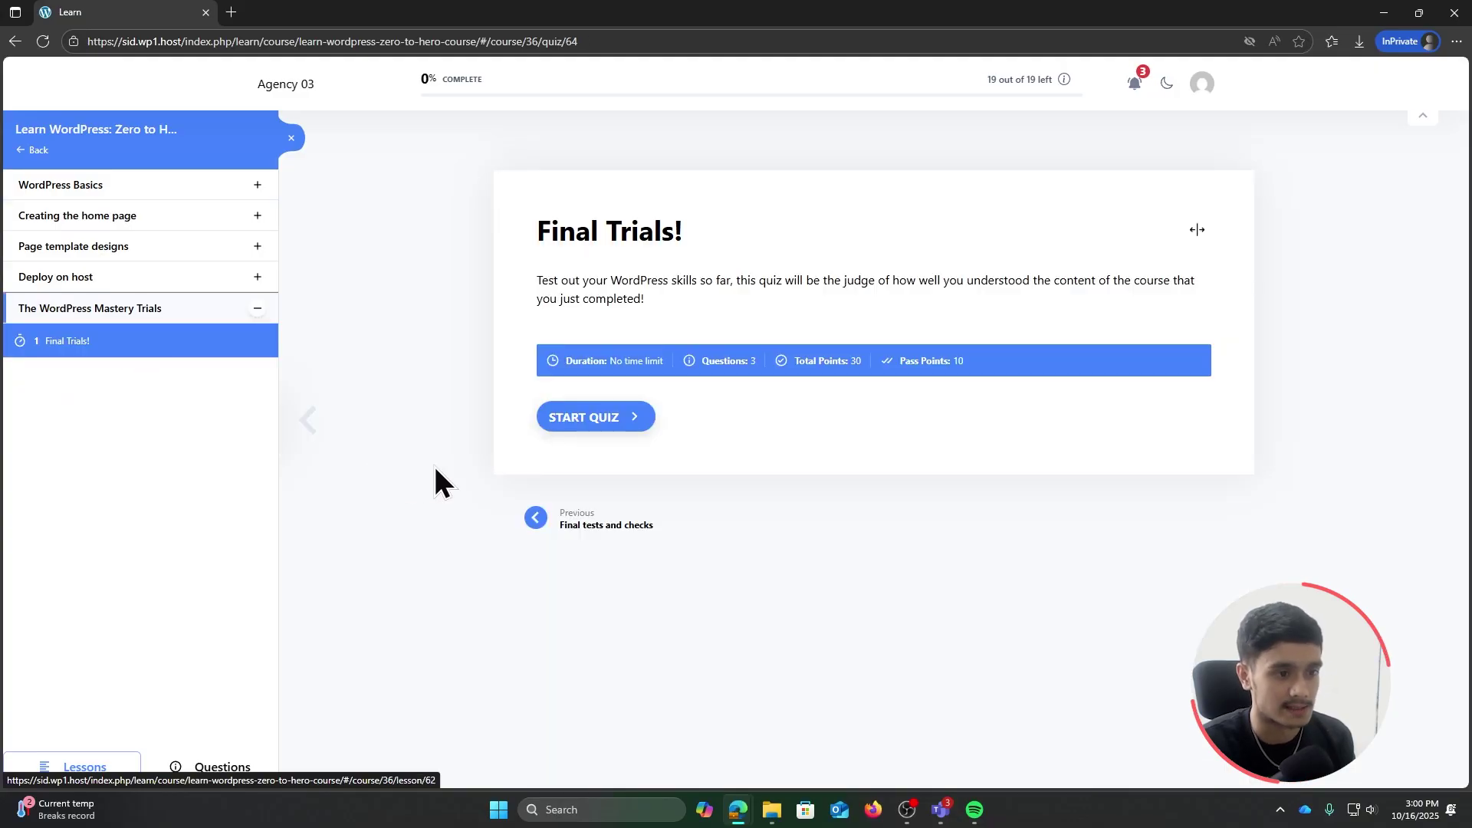
Take the Final Trials! quiz answering True and Subscribe, then submit and confirm it.
{"action": "left_click", "coordinate": [592, 420]}
{"action": "scroll", "coordinate": [592, 430], "scroll_direction": "down", "scroll_amount": 1}
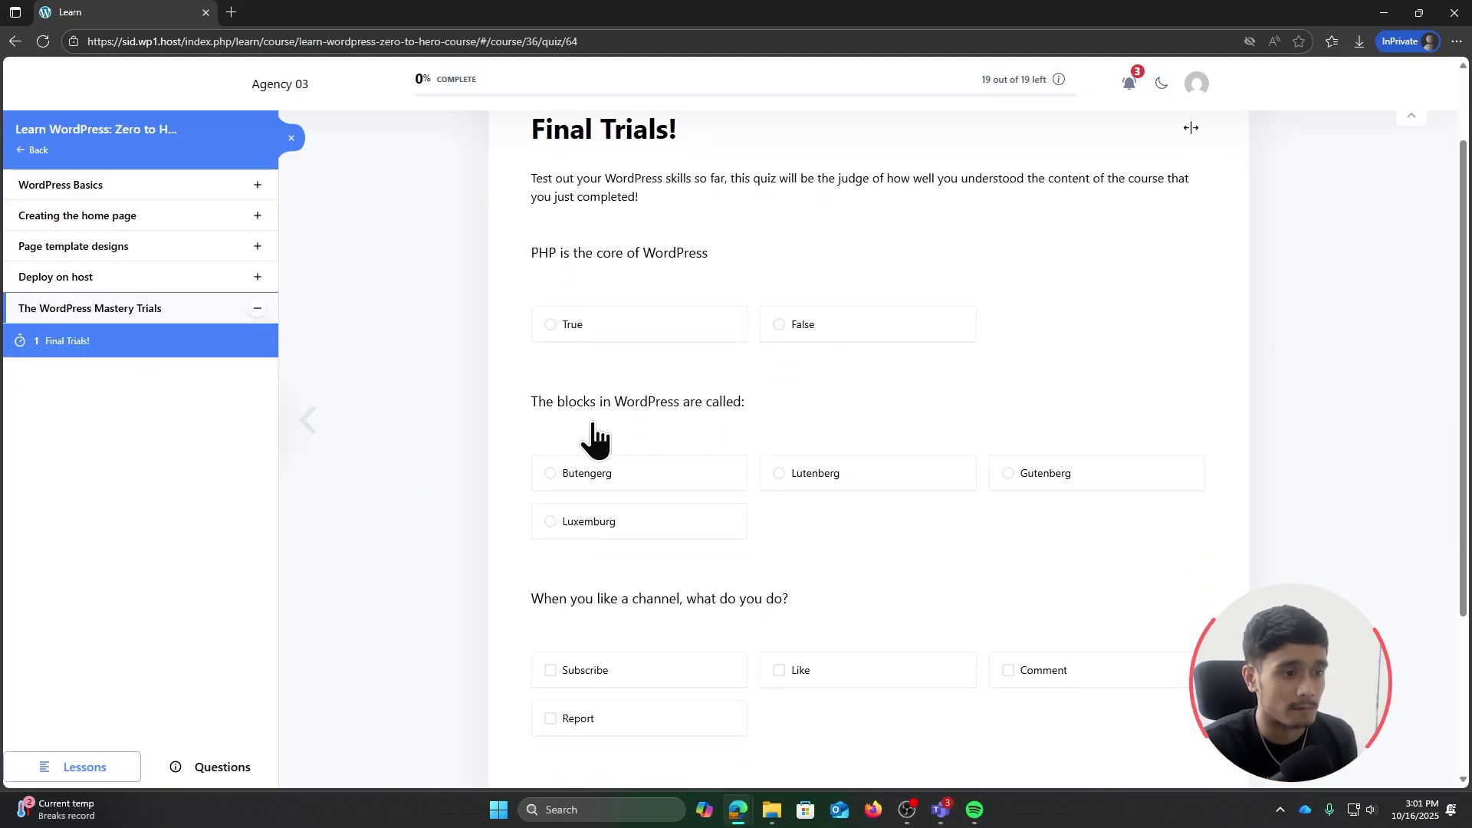
{"action": "left_click", "coordinate": [621, 345]}
{"action": "scroll", "coordinate": [417, 429], "scroll_direction": "down", "scroll_amount": 1}
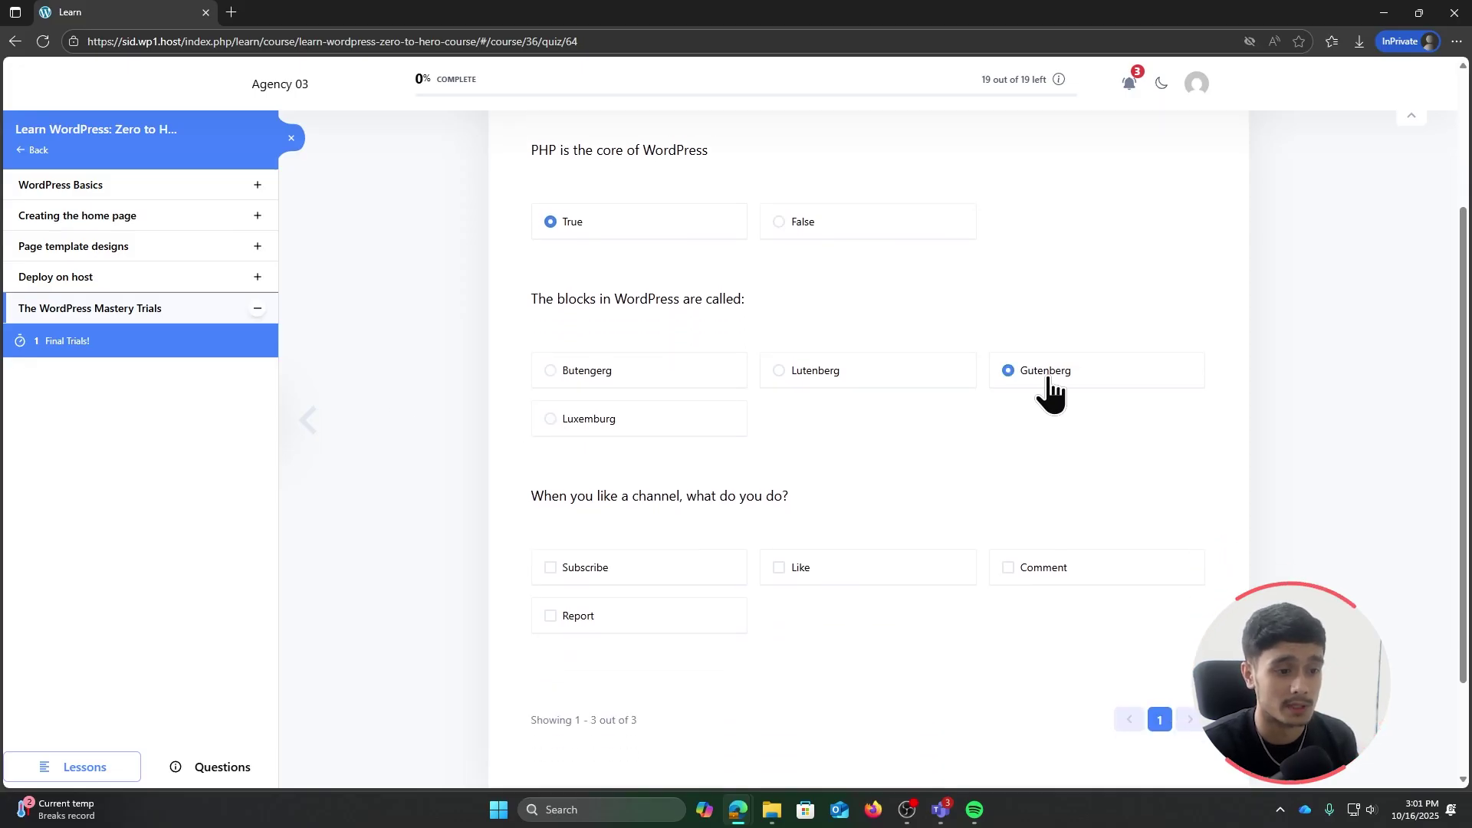
{"action": "scroll", "coordinate": [923, 532], "scroll_direction": "down", "scroll_amount": 1}
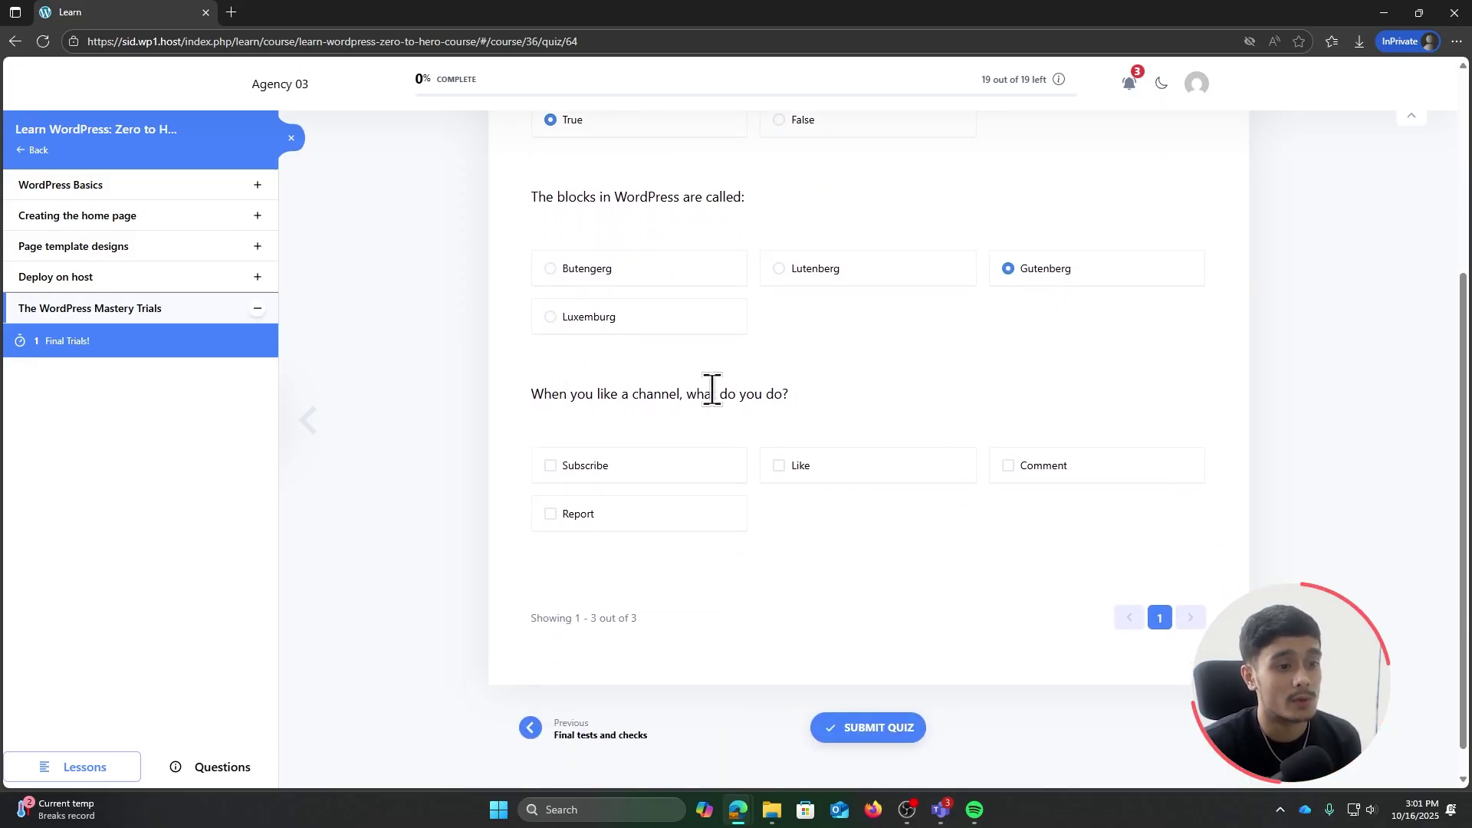
{"action": "left_click", "coordinate": [696, 484]}
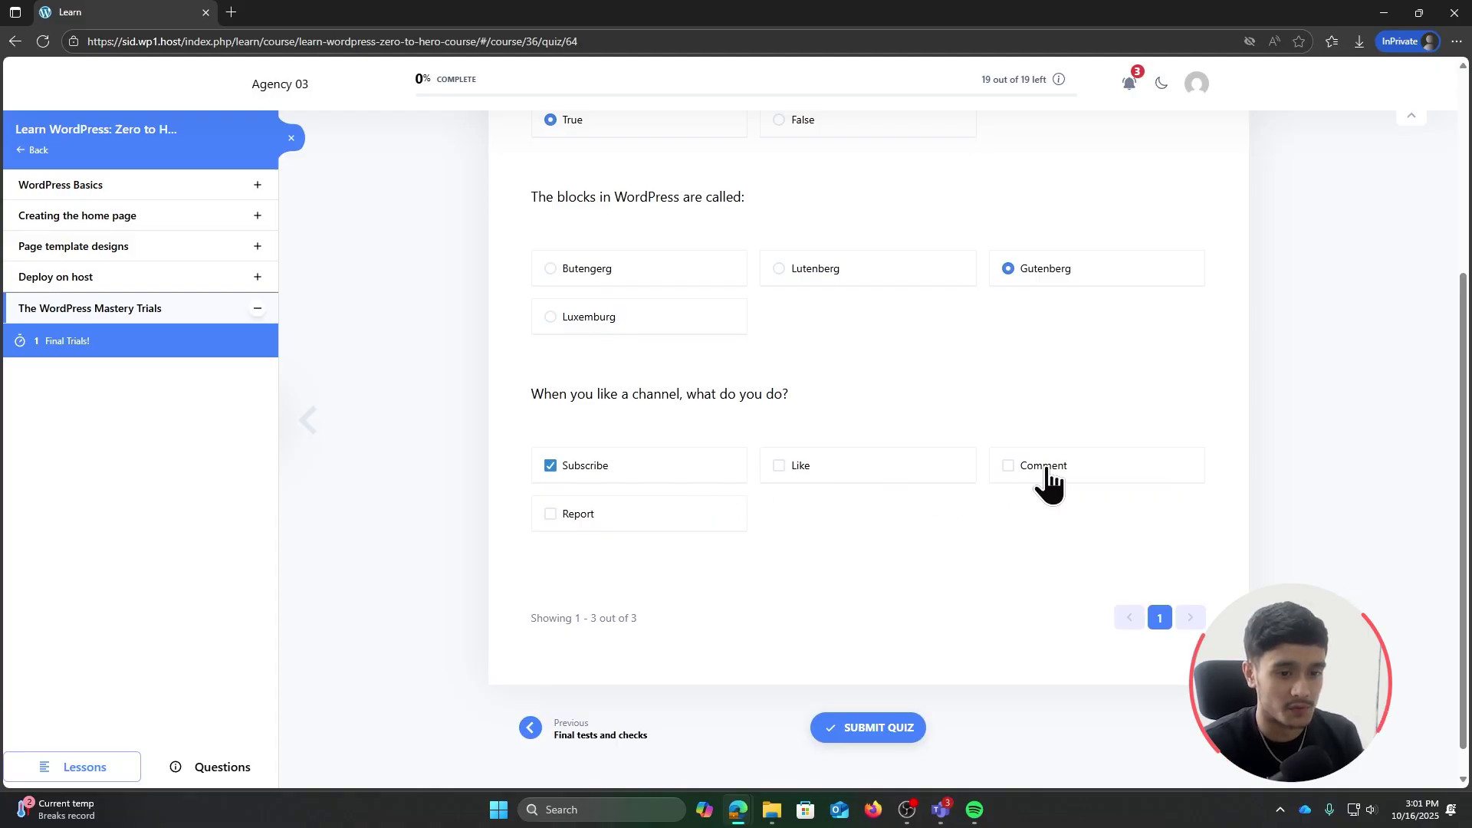
{"action": "left_click", "coordinate": [871, 730]}
{"action": "left_click", "coordinate": [836, 465]}
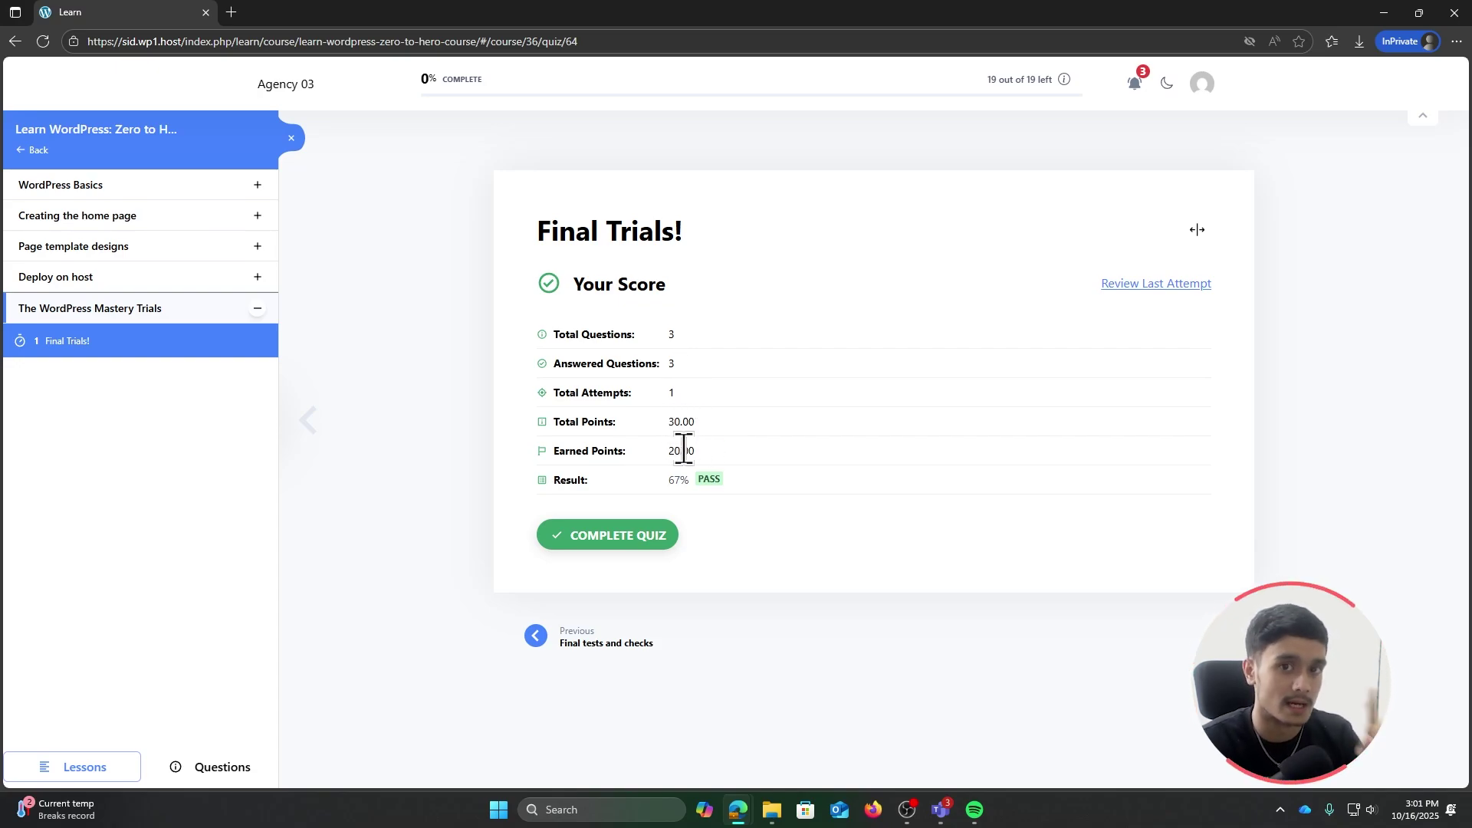
Mark the Final Trials! quiz complete, then return to the Courses page showing Zero to Hero at 5%.
{"action": "double_click", "coordinate": [710, 479]}
{"action": "left_click", "coordinate": [705, 495]}
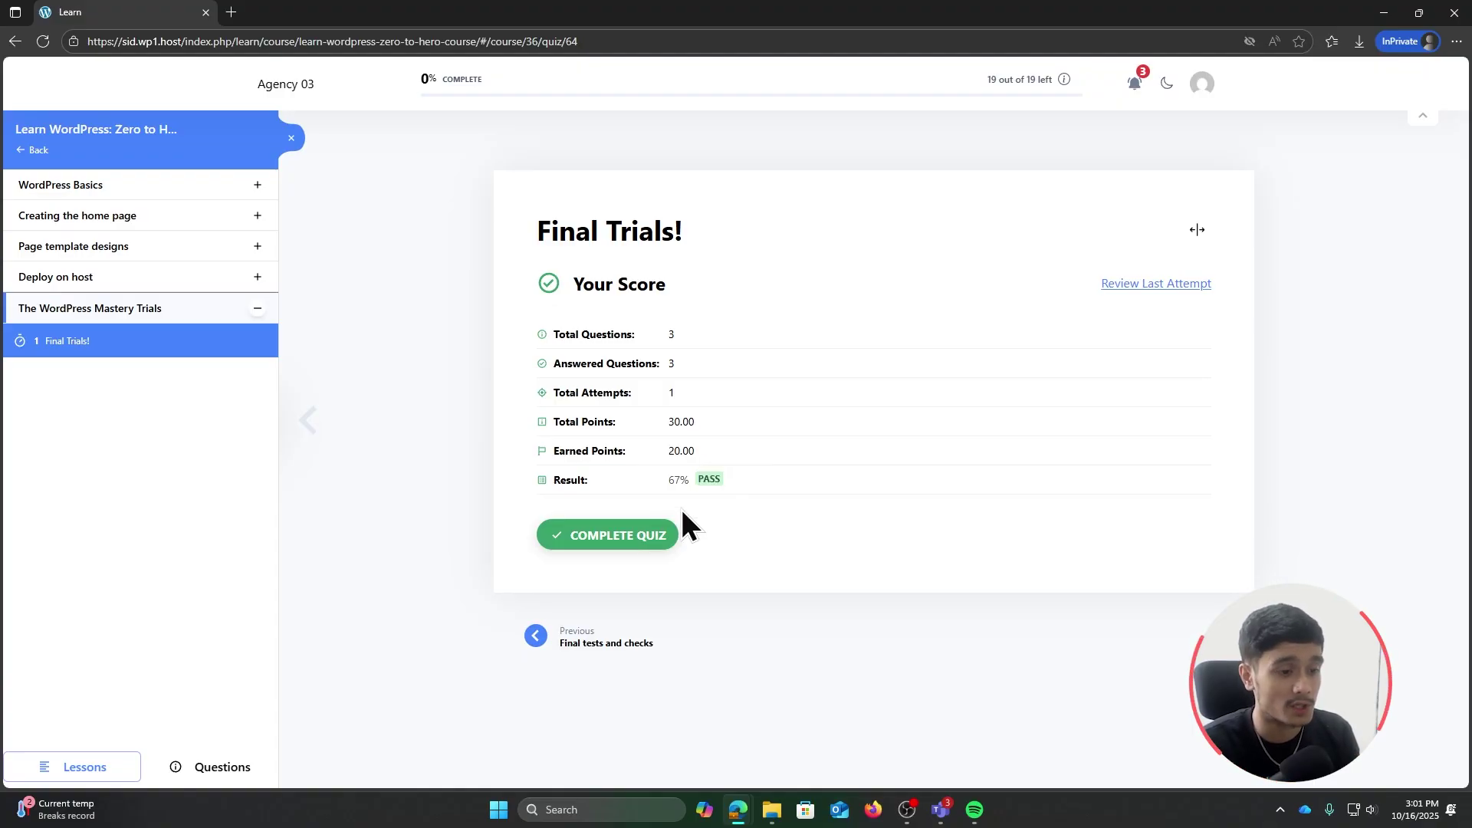
{"action": "left_click", "coordinate": [644, 540]}
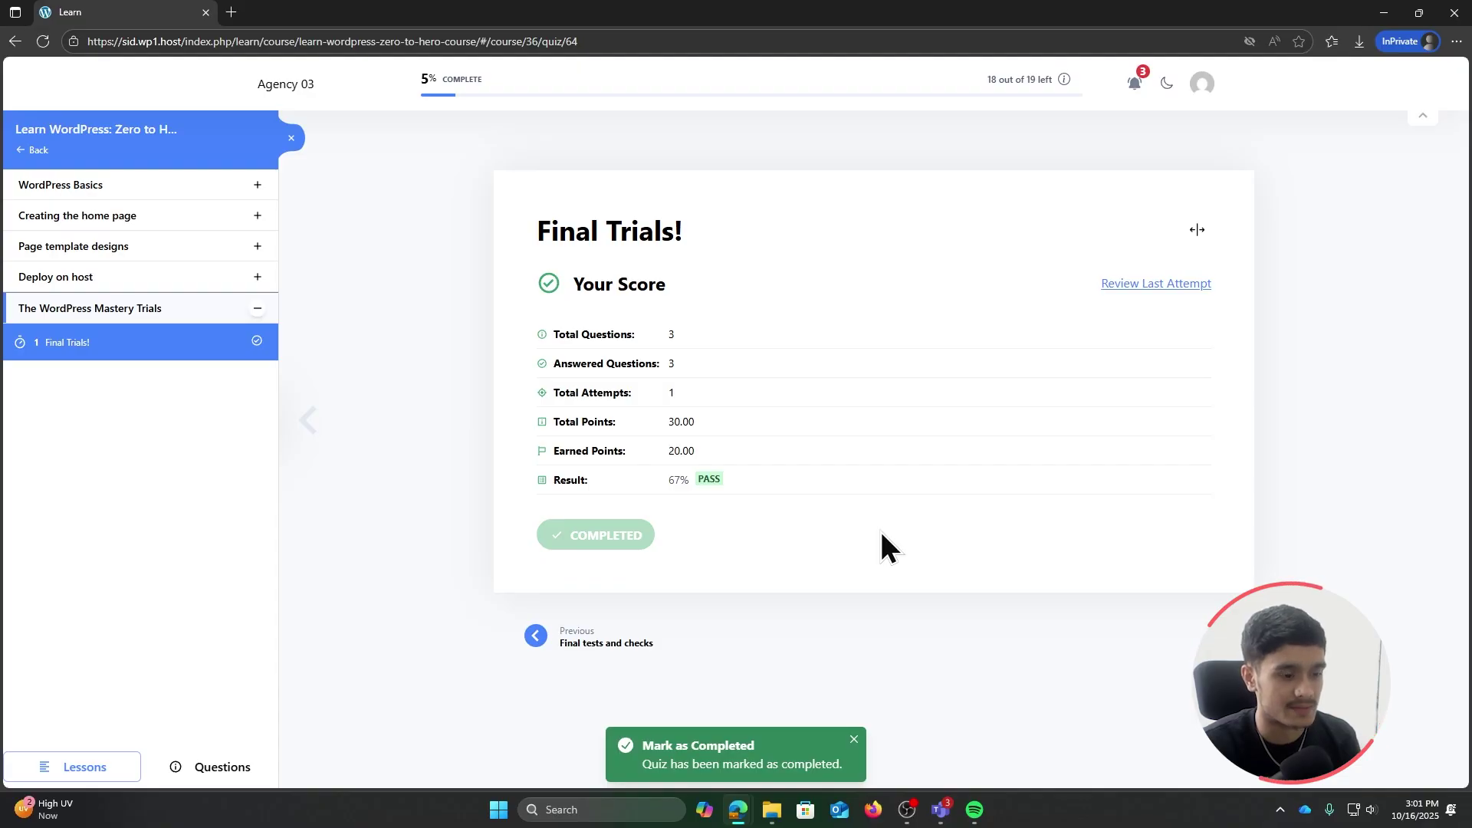
{"action": "left_click", "coordinate": [263, 86]}
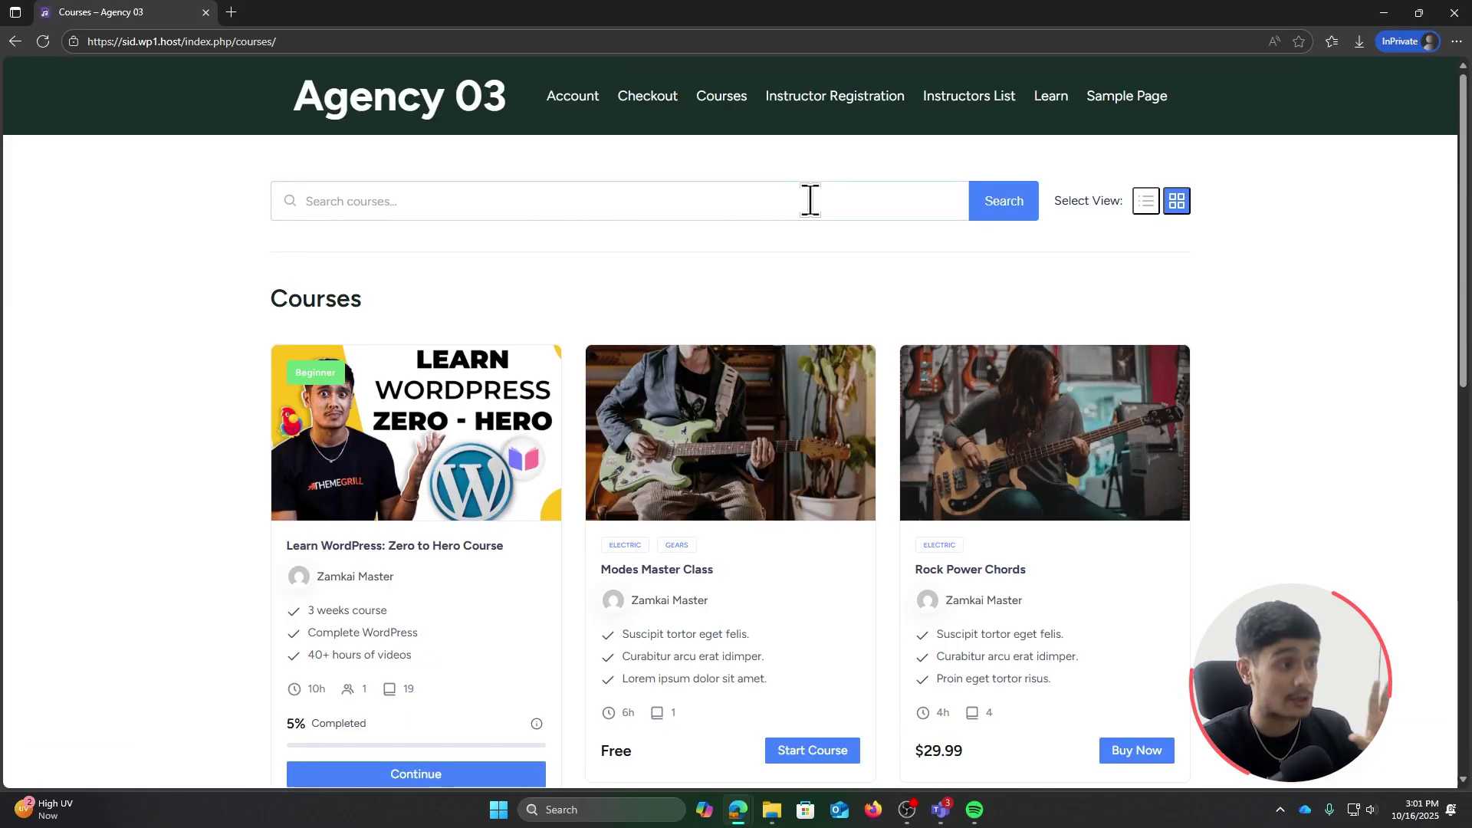
{"action": "scroll", "coordinate": [1286, 392], "scroll_direction": "down", "scroll_amount": 2}
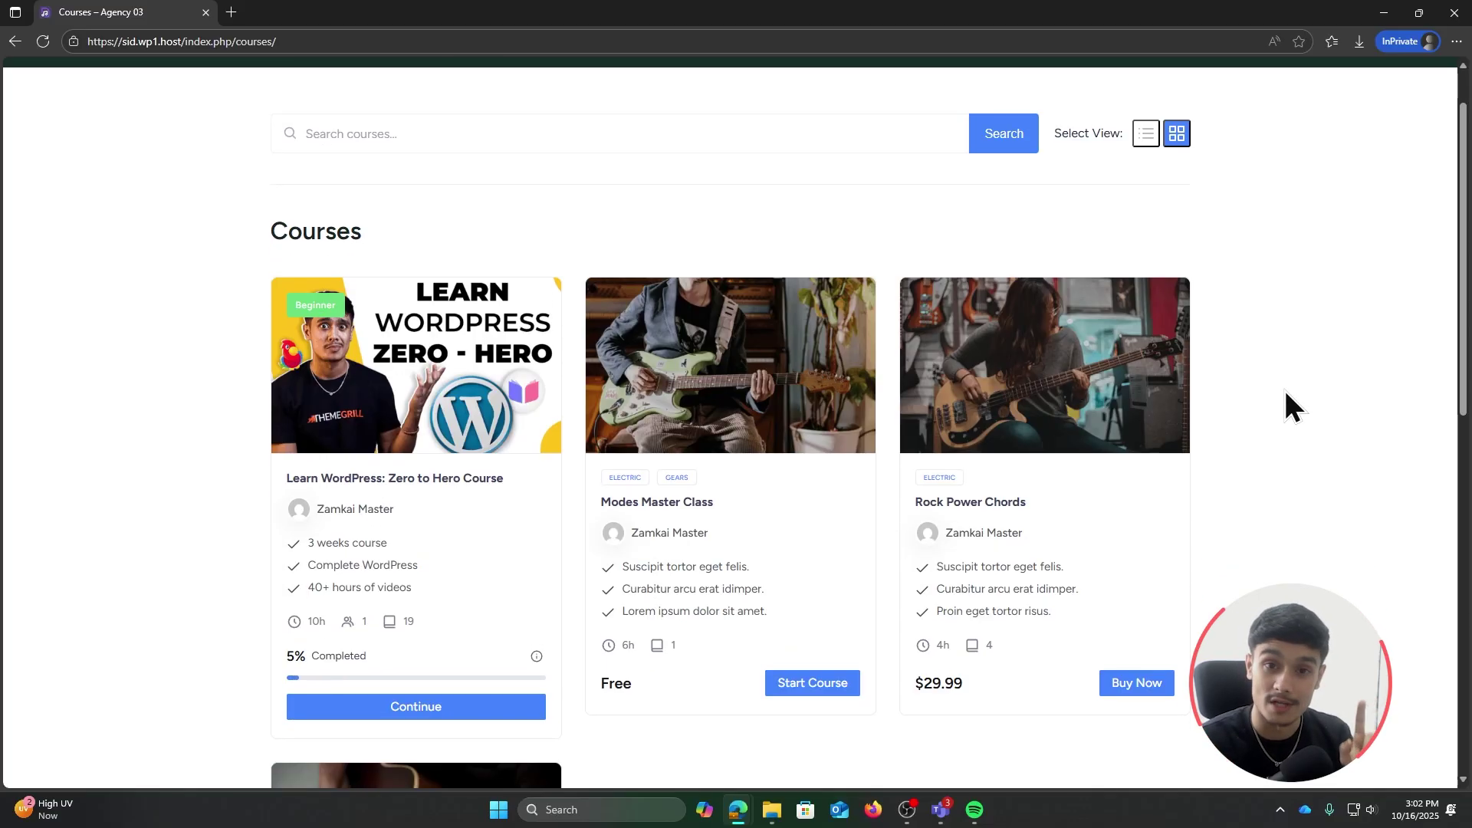